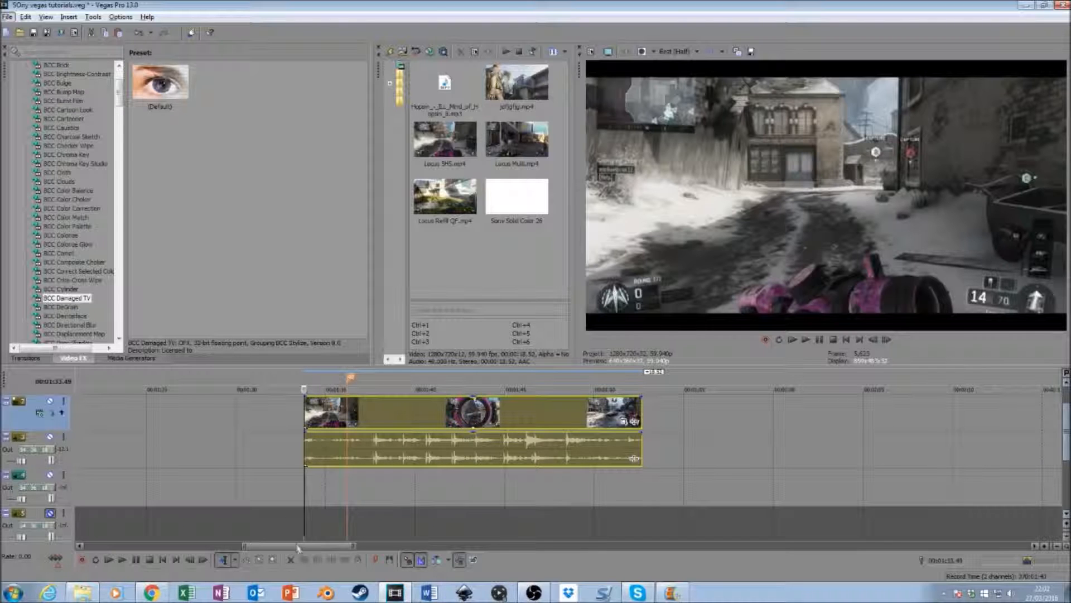
- Place jdfjgfjg.mp4 on the timeline directly after the Locus SMS clip and align the white overlay's end with the added clip's end
drag(299, 550, 111, 523)
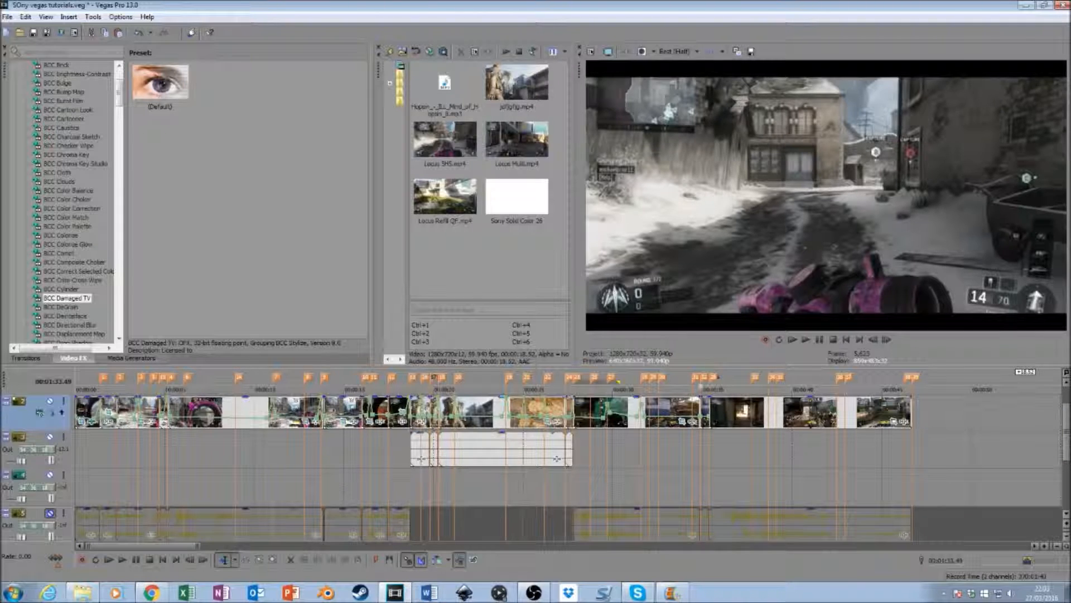
drag(1066, 454, 1063, 416)
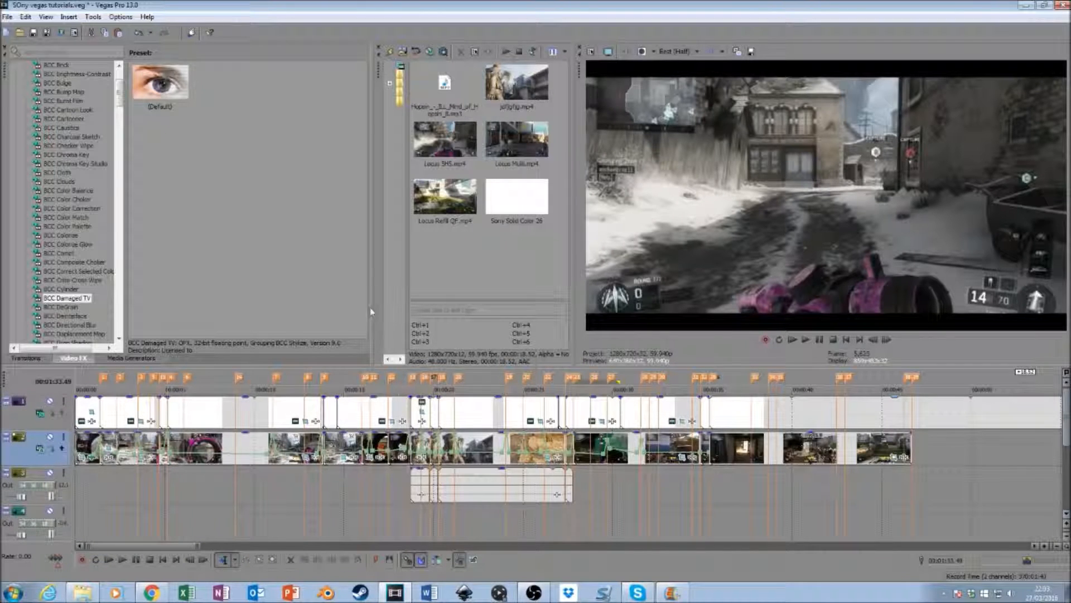
click(499, 99)
drag(1017, 463, 1010, 449)
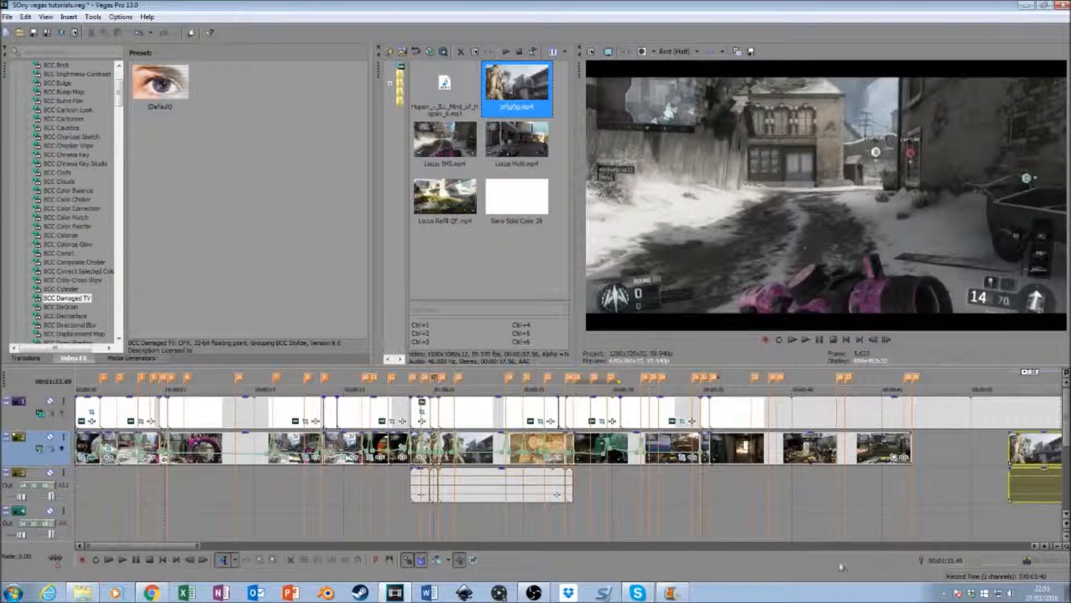
drag(186, 548, 283, 548)
drag(226, 451, 1032, 457)
drag(220, 547, 289, 547)
drag(461, 444, 631, 445)
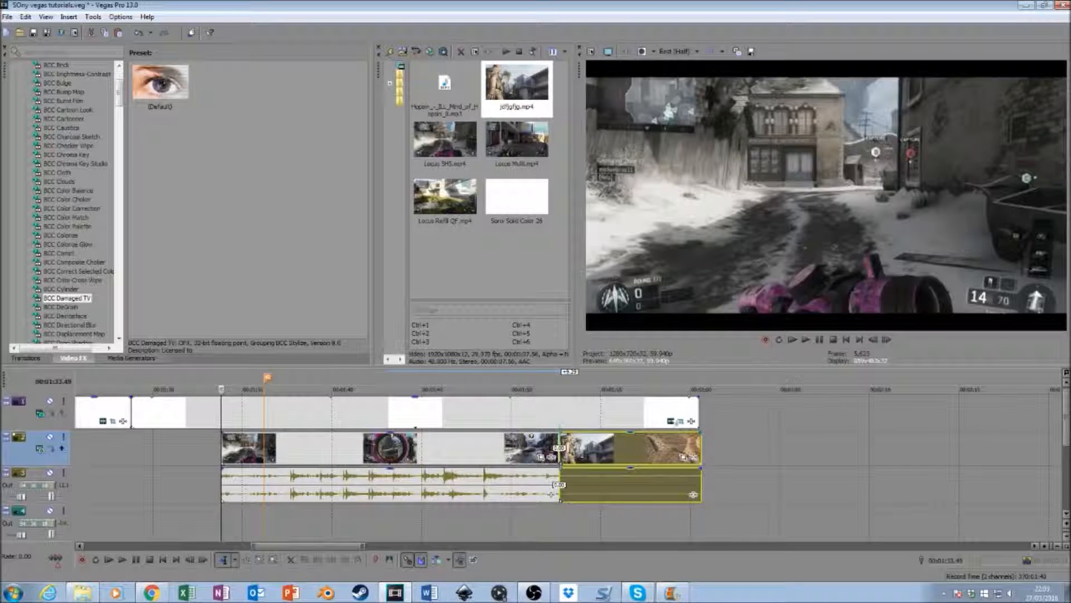
click(701, 408)
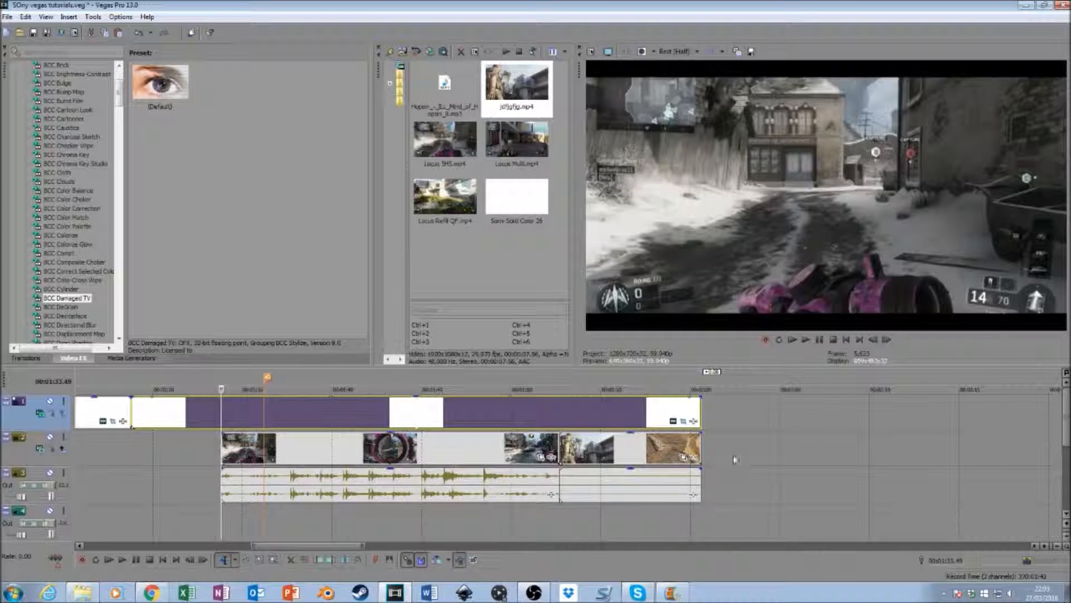
- Lower the audio gain of both clips to -Inf dB
drag(1066, 413, 1064, 445)
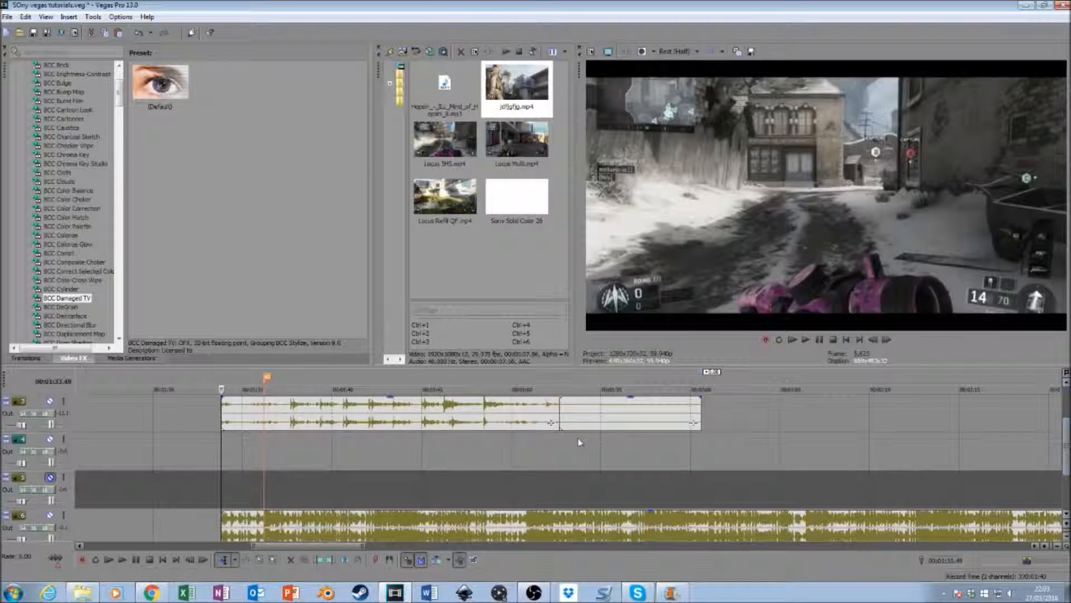
drag(389, 399, 383, 442)
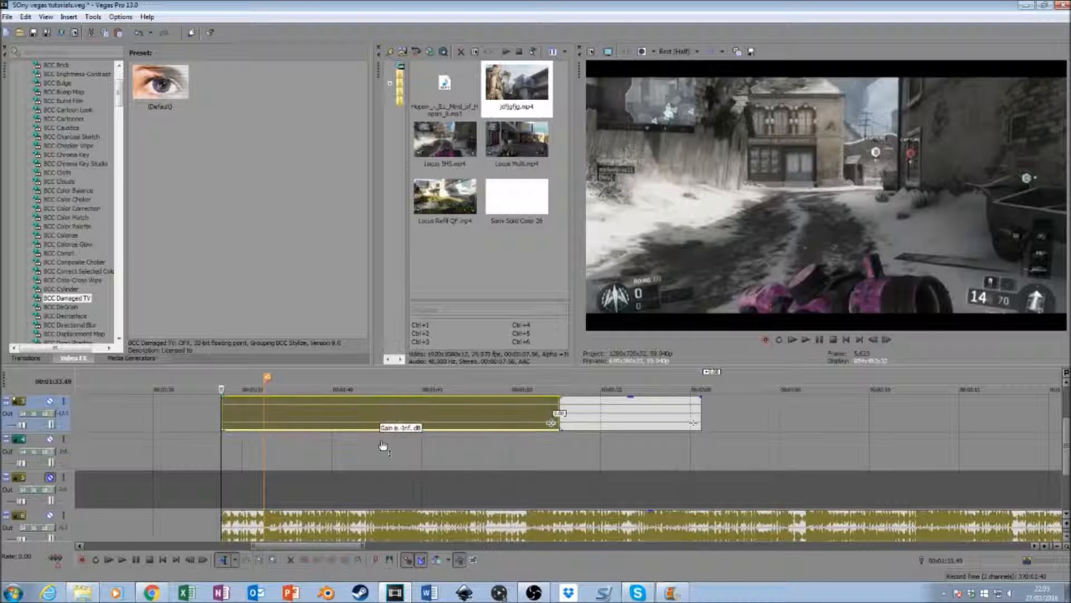
drag(634, 399, 645, 455)
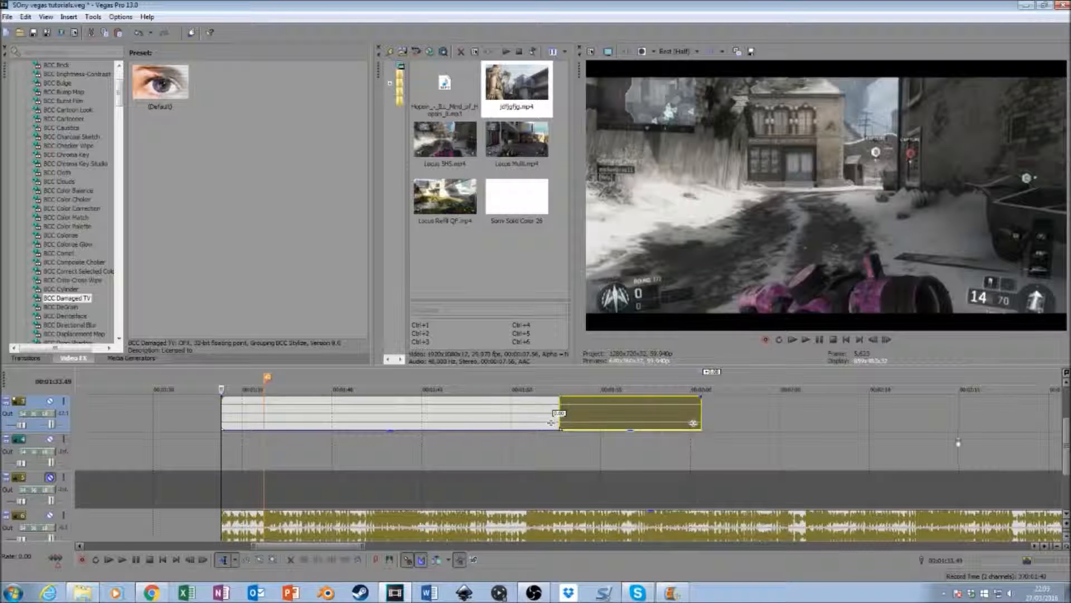
drag(1065, 446, 1065, 421)
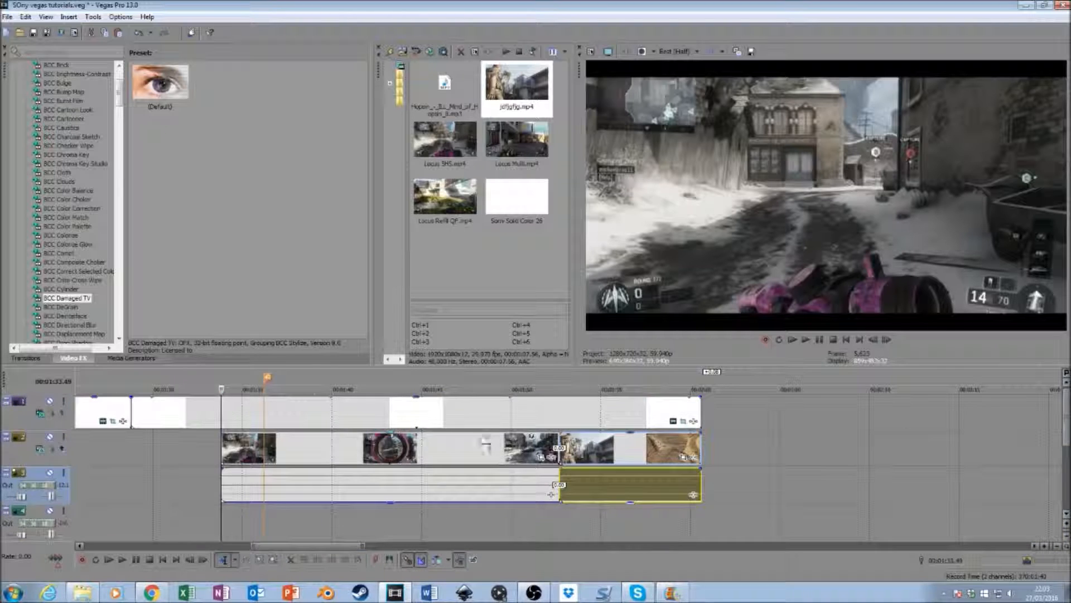
- Disable resampling in the video event properties of both the Locus SMS clip and the second clip
right_click(476, 451)
click(511, 450)
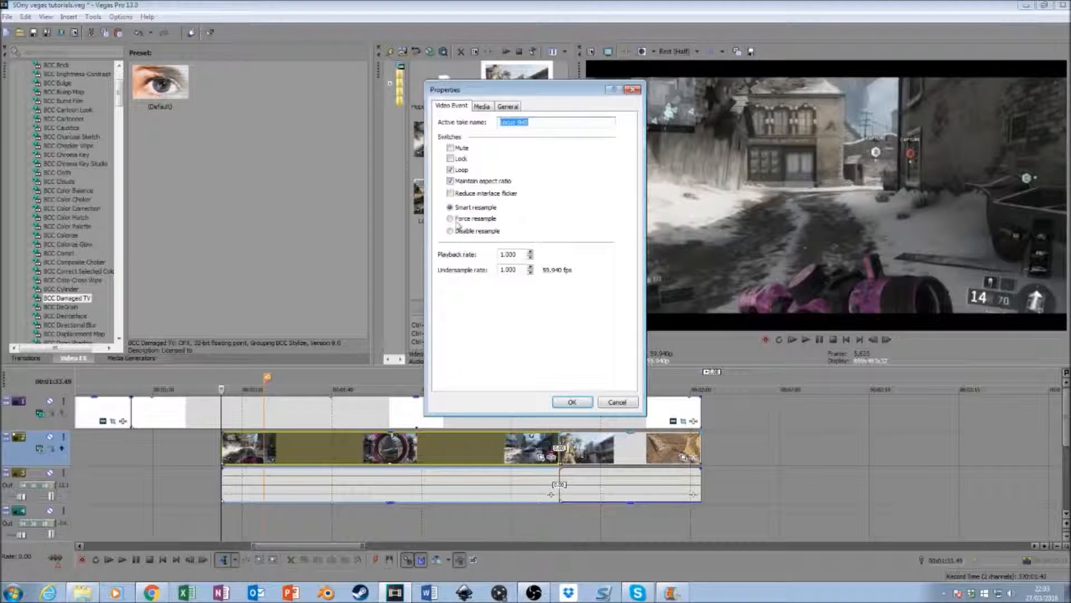
click(451, 232)
click(571, 401)
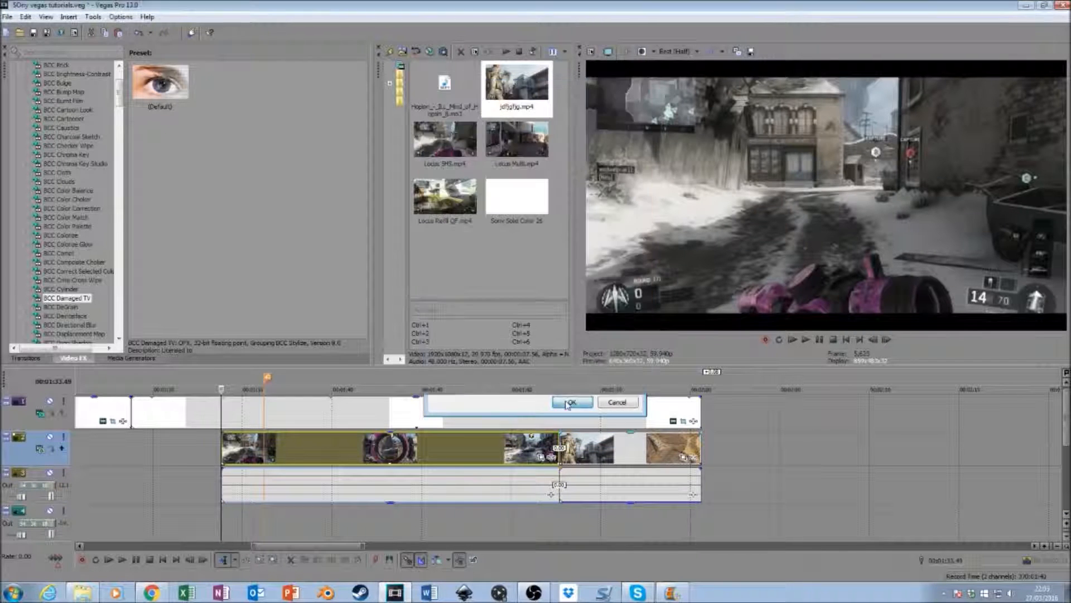
click(635, 461)
right_click(634, 460)
click(658, 446)
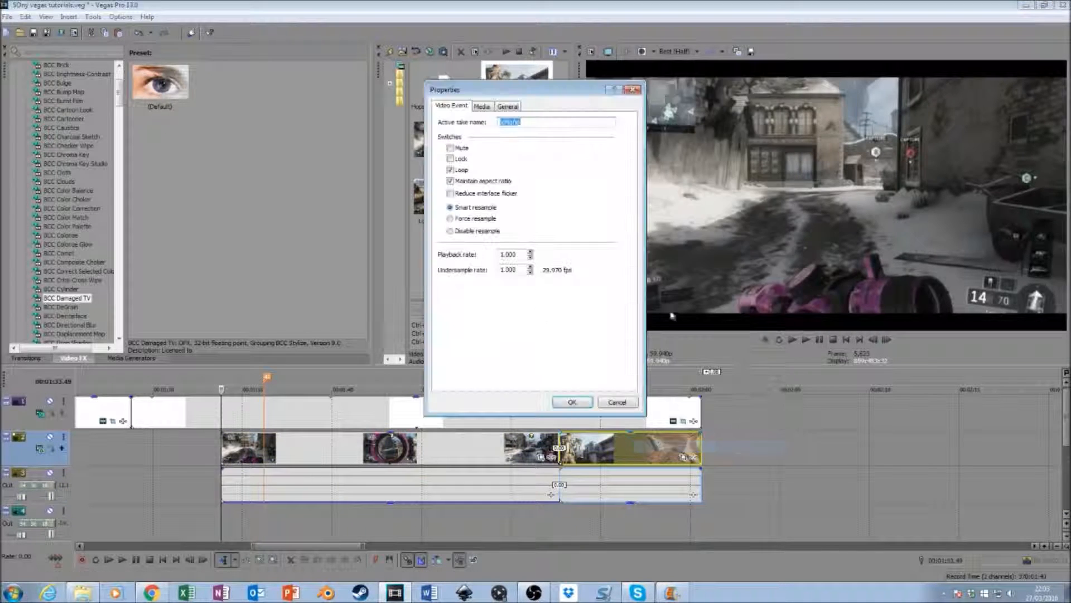
click(451, 231)
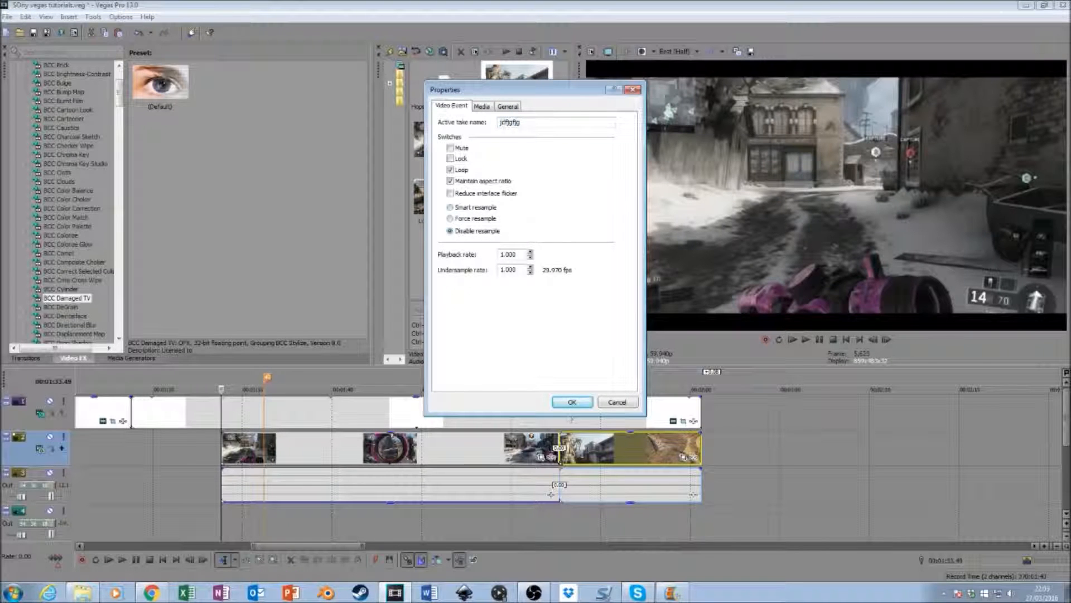
click(572, 402)
- Set the second clip to Smart resample and preview a frame near its beginning
right_click(613, 461)
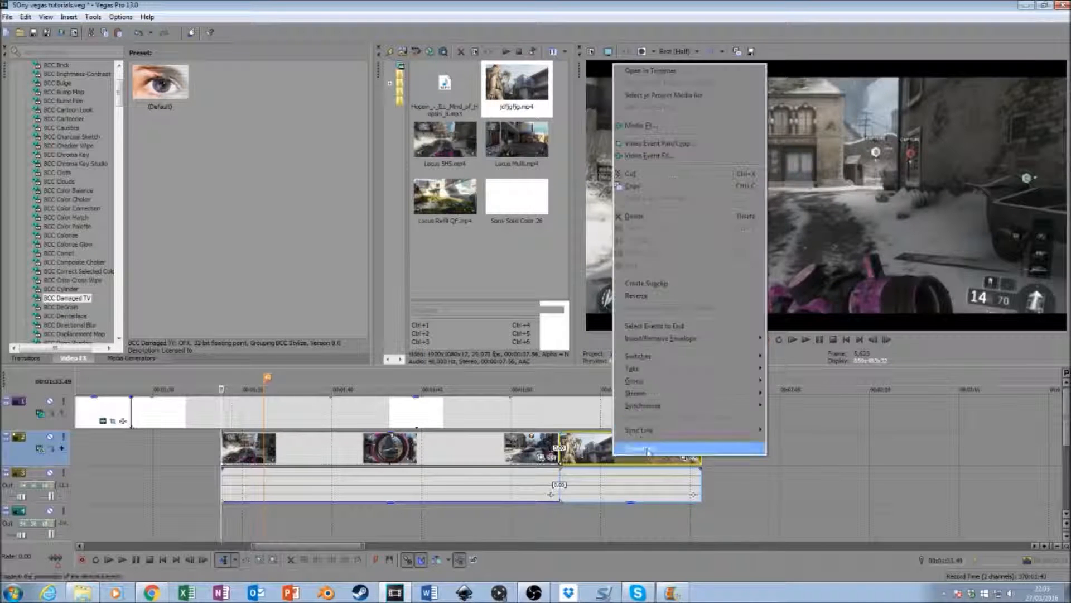
click(659, 445)
click(451, 208)
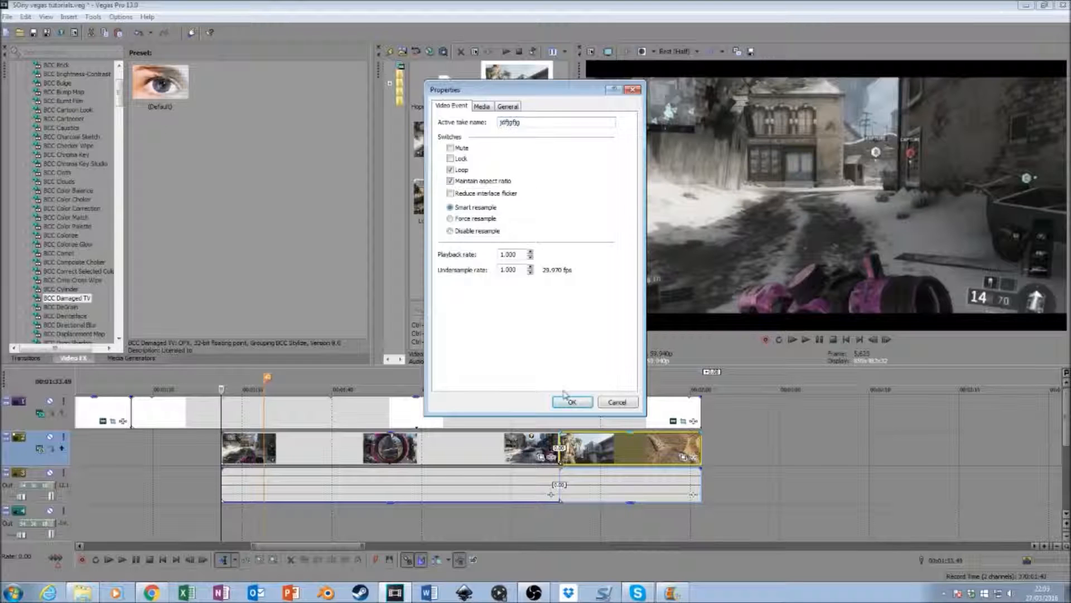
click(572, 402)
click(577, 455)
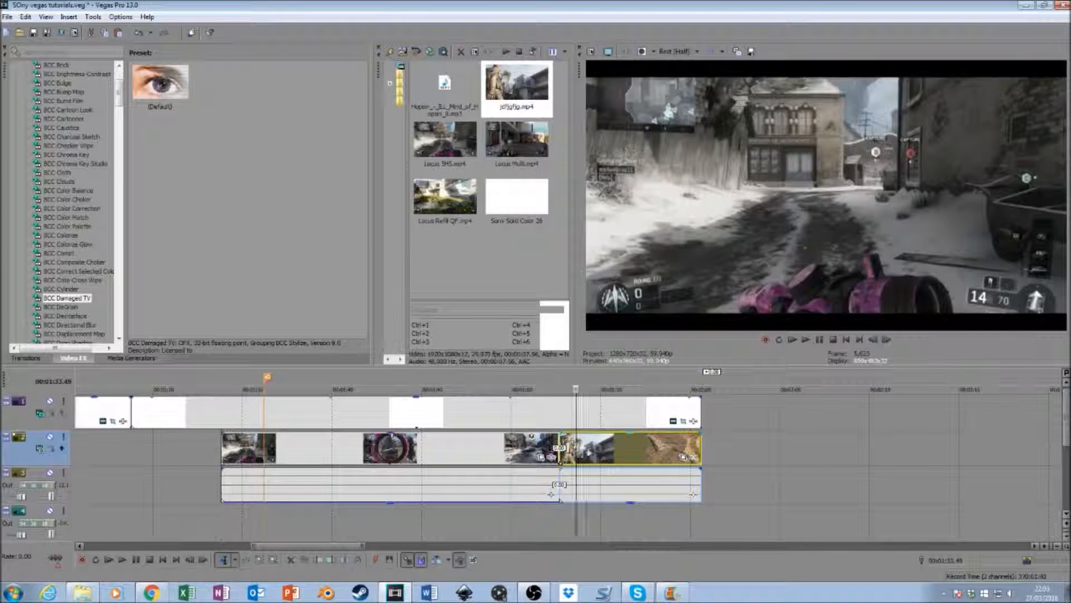
click(888, 341)
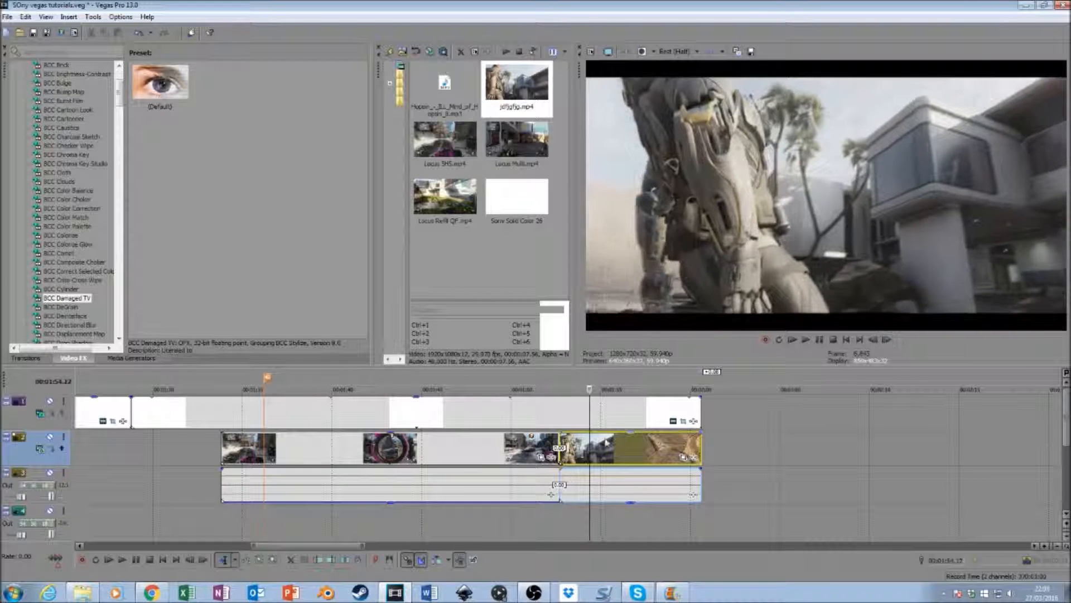
- Set the second clip's resample mode to Disable resample
right_click(611, 446)
click(663, 441)
click(451, 231)
click(572, 402)
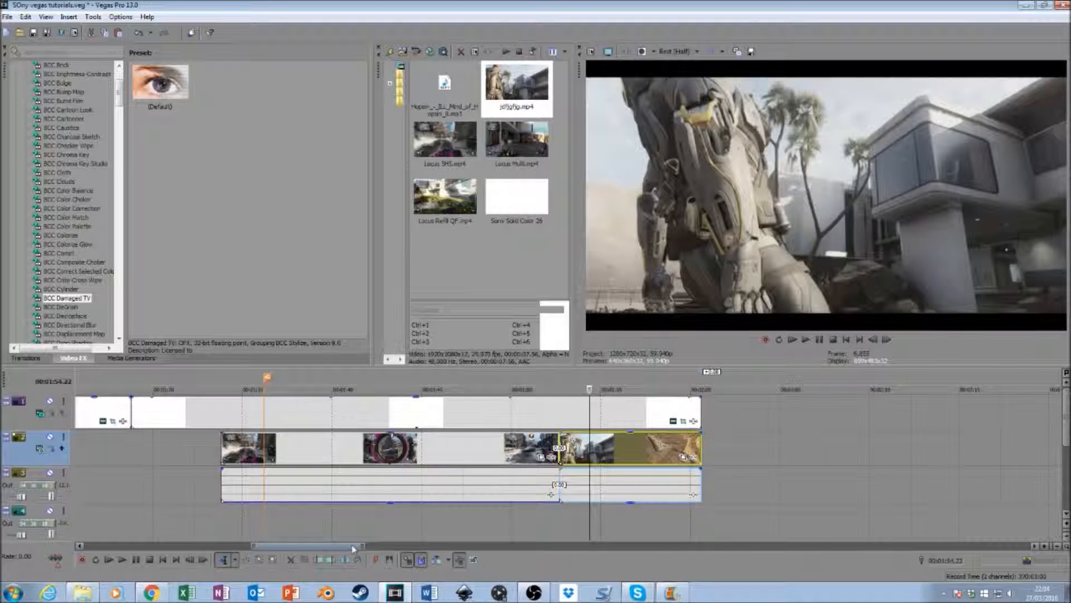
- Add a velocity envelope to the Locus SMS clip and set its starting point to 50% forward velocity
drag(354, 549, 350, 549)
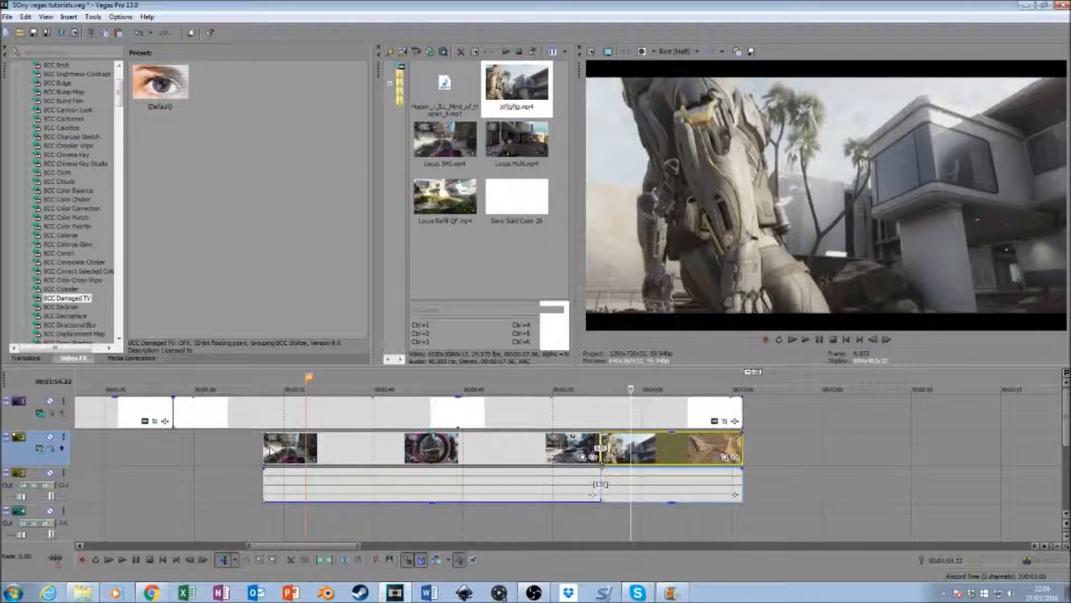
click(265, 450)
right_click(382, 442)
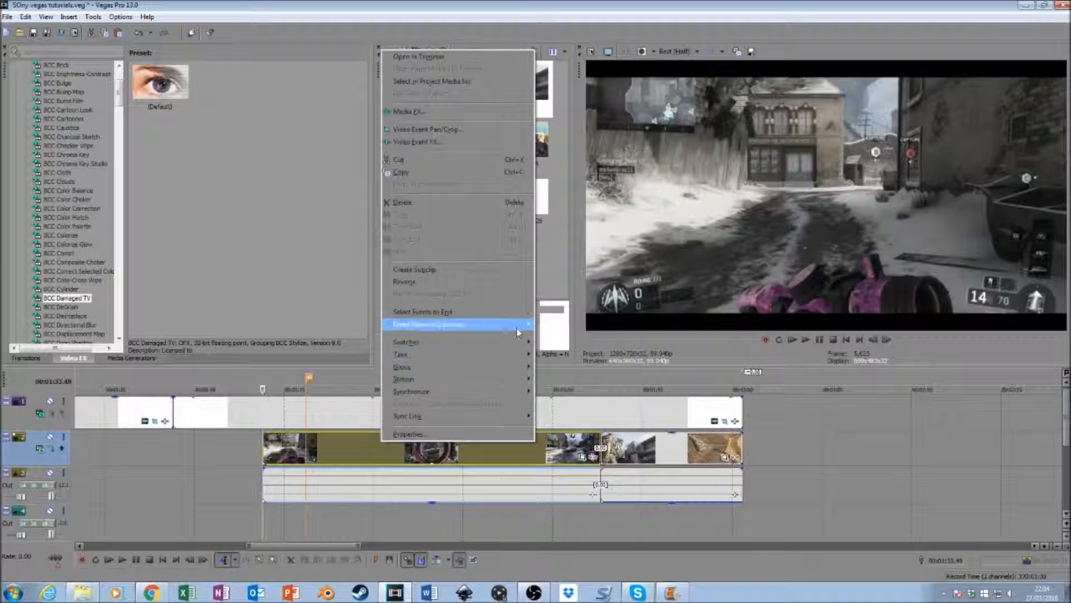
click(580, 325)
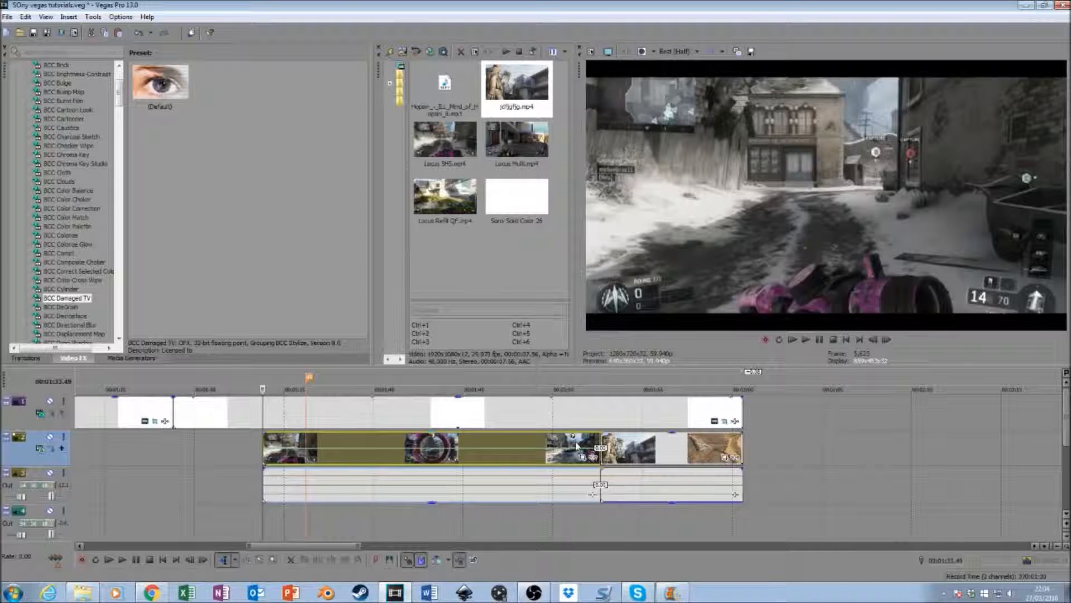
right_click(265, 448)
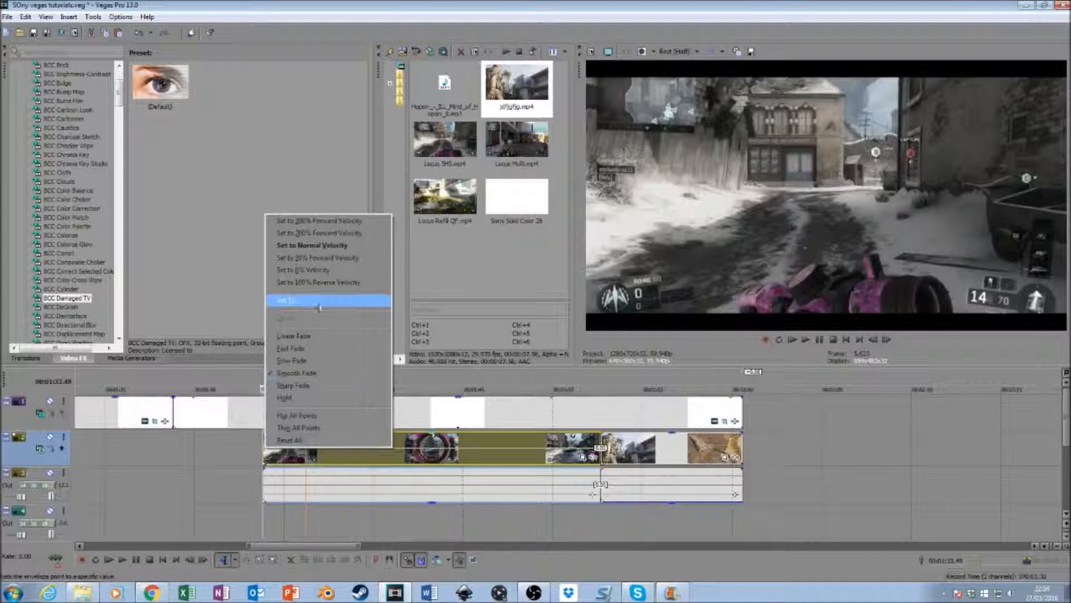
click(318, 258)
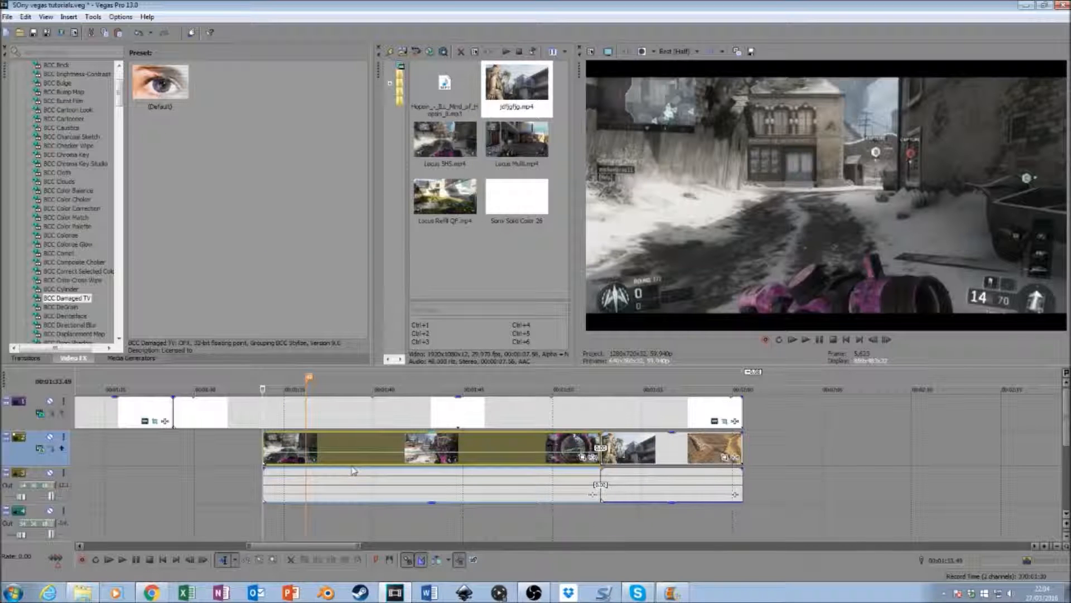
- Split the Locus SMS clip near the marker, delete the opening part, and move the remainder back to the original start position
click(306, 446)
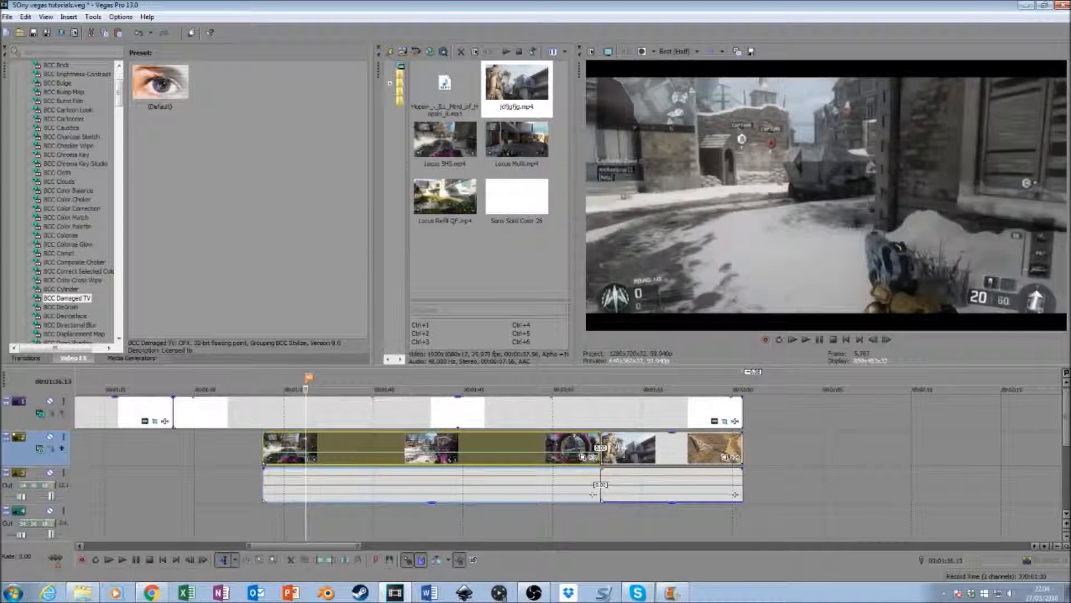
key(s)
right_click(301, 446)
click(350, 201)
drag(365, 447, 320, 440)
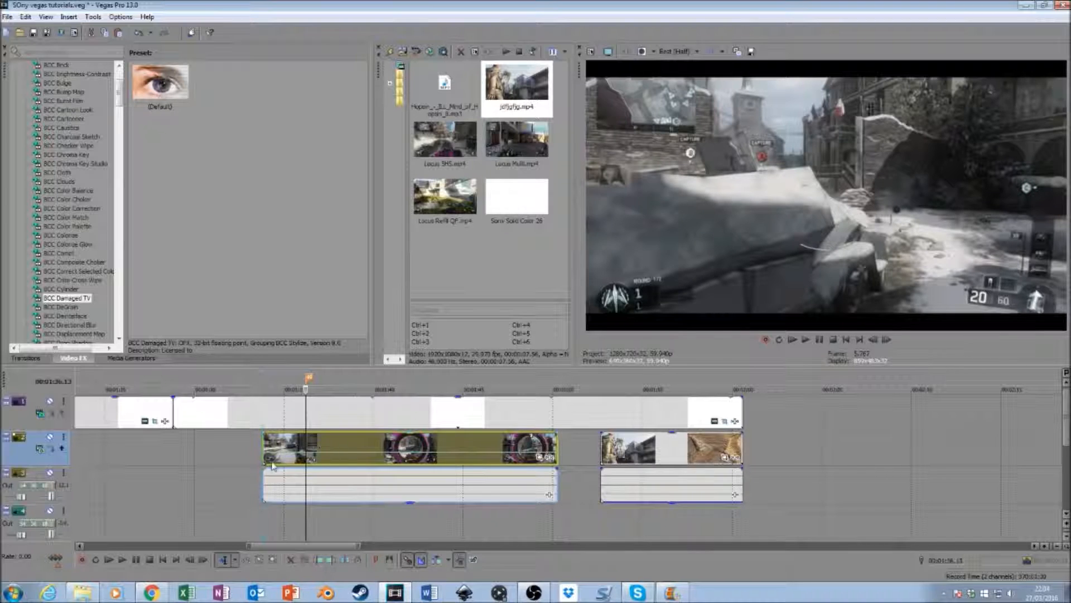
- Add a marker at the start of the trimmed Locus SMS clip
click(280, 445)
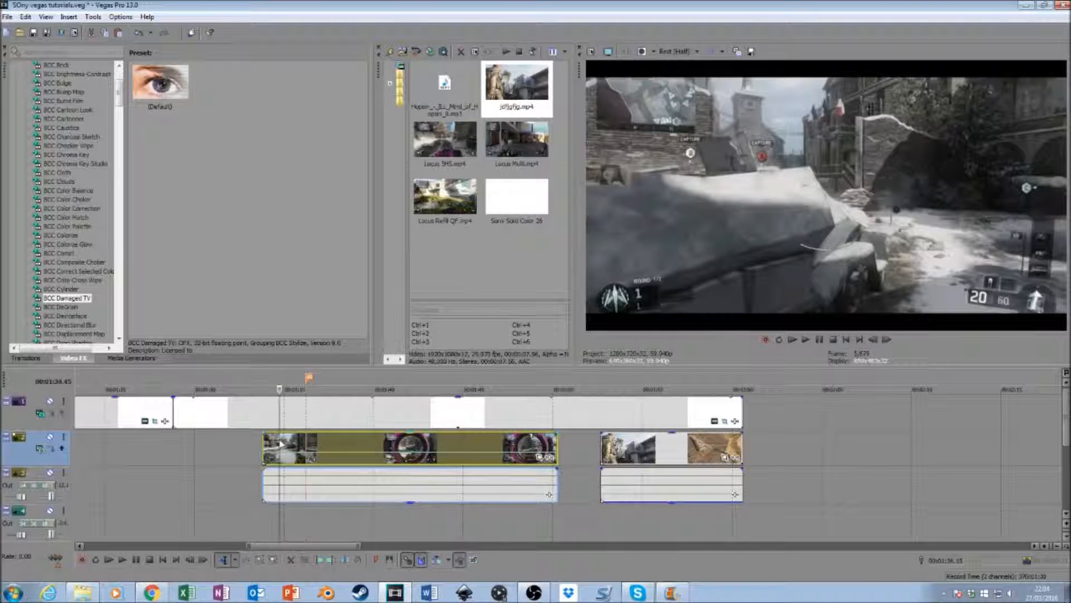
click(264, 444)
key(m)
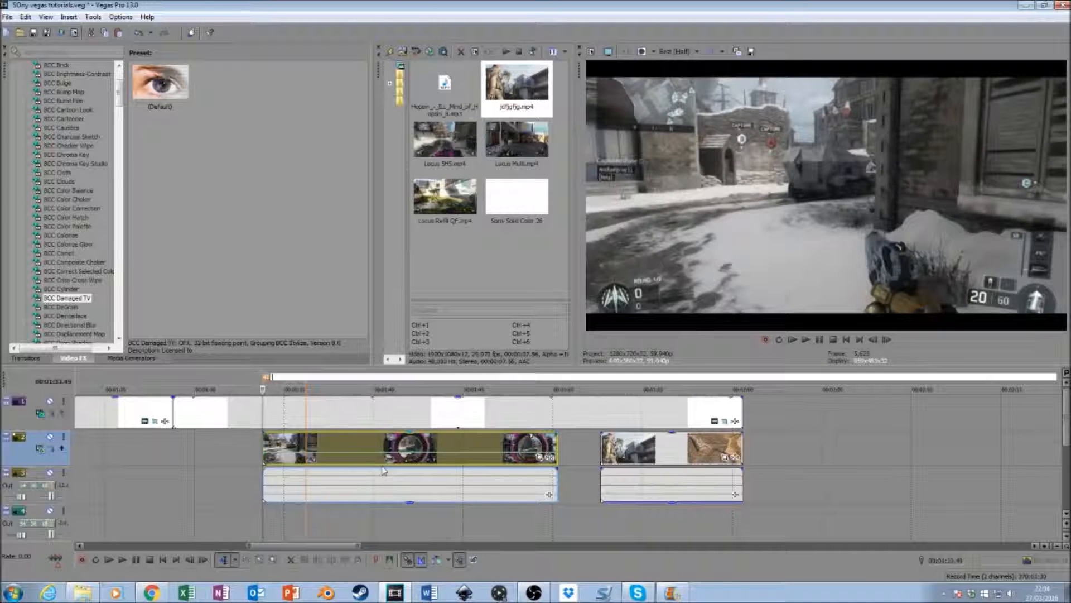
- Scrub and frame-step through the Locus SMS clip to park the playhead just before the scoped rifle shot
click(302, 441)
click(304, 441)
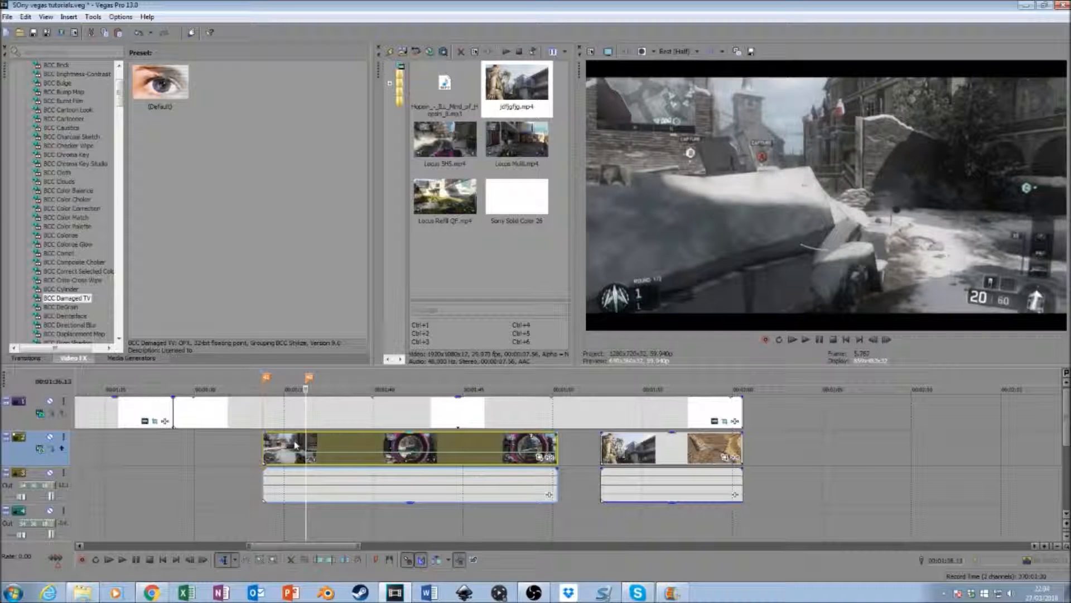
click(329, 446)
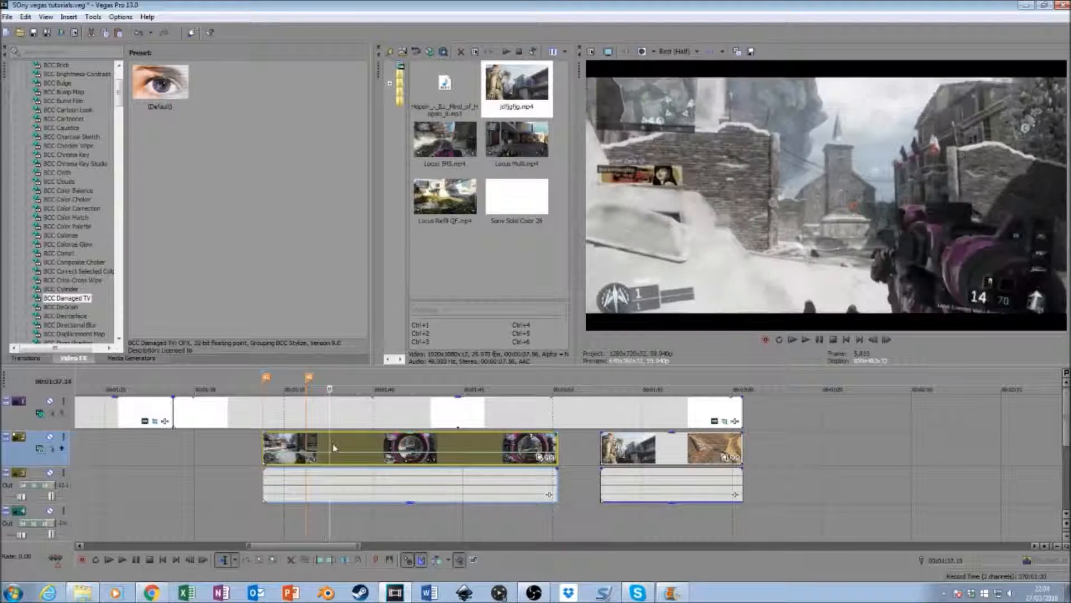
click(335, 446)
click(337, 446)
click(339, 446)
click(342, 446)
click(344, 444)
click(347, 445)
click(350, 445)
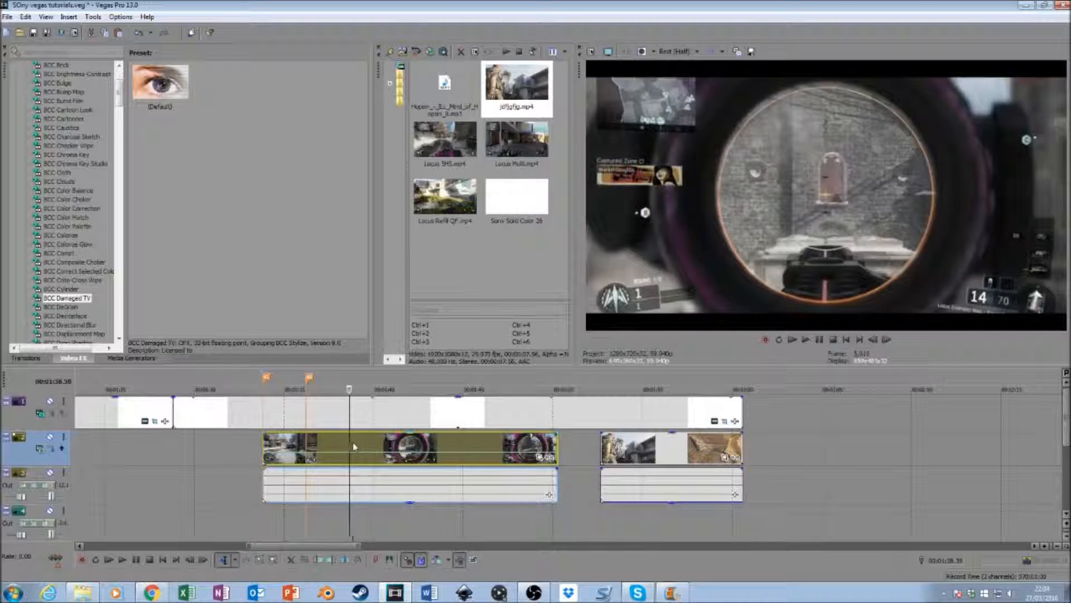
click(354, 446)
click(358, 442)
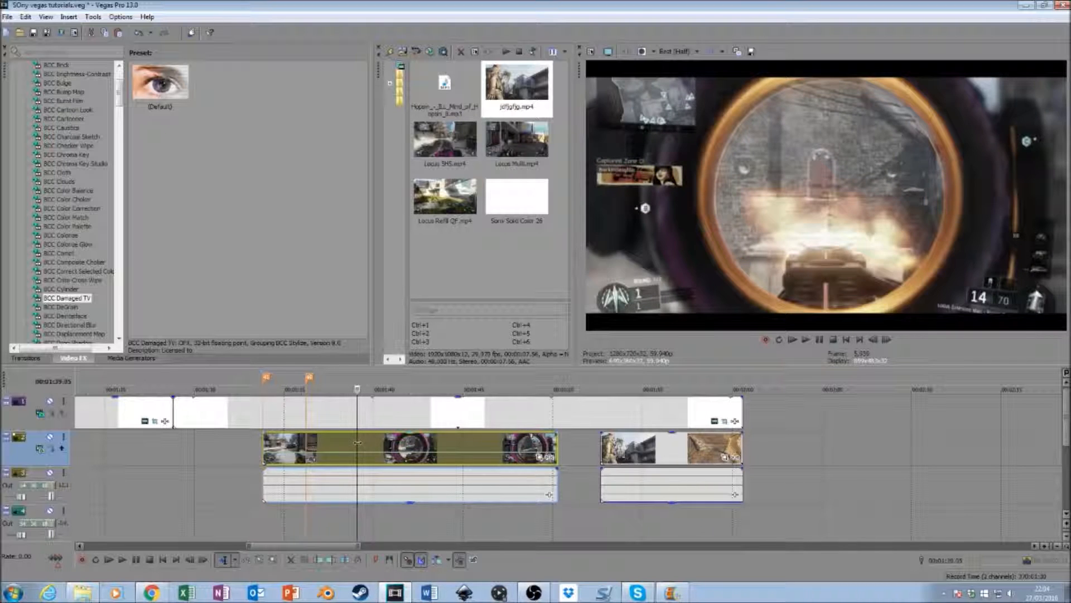
click(360, 443)
click(887, 340)
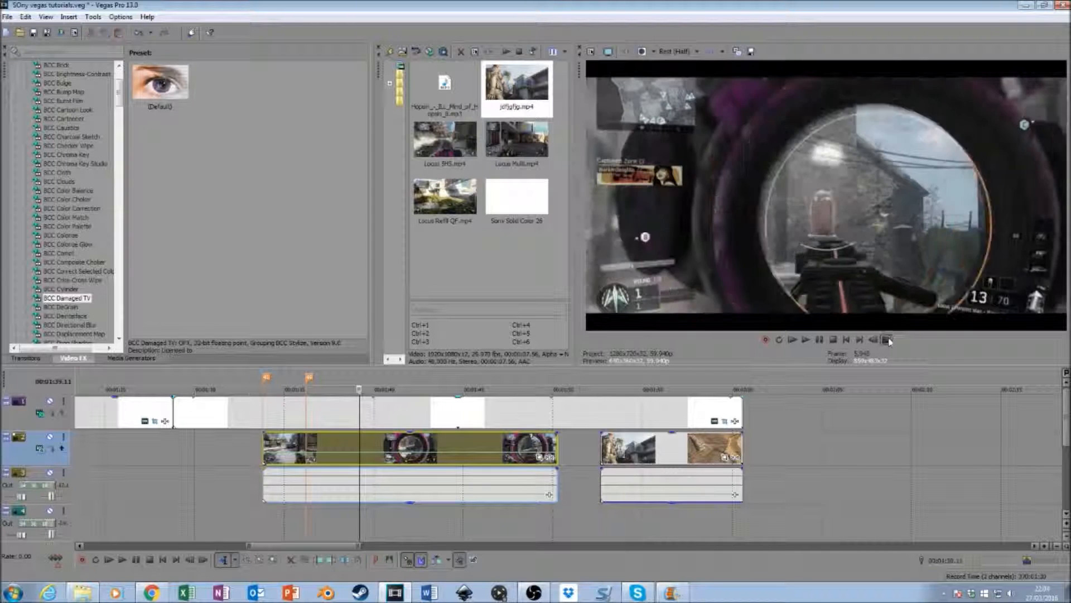
click(888, 340)
click(876, 340)
click(876, 340)
click(877, 341)
click(877, 341)
click(878, 341)
click(878, 340)
click(878, 341)
click(878, 341)
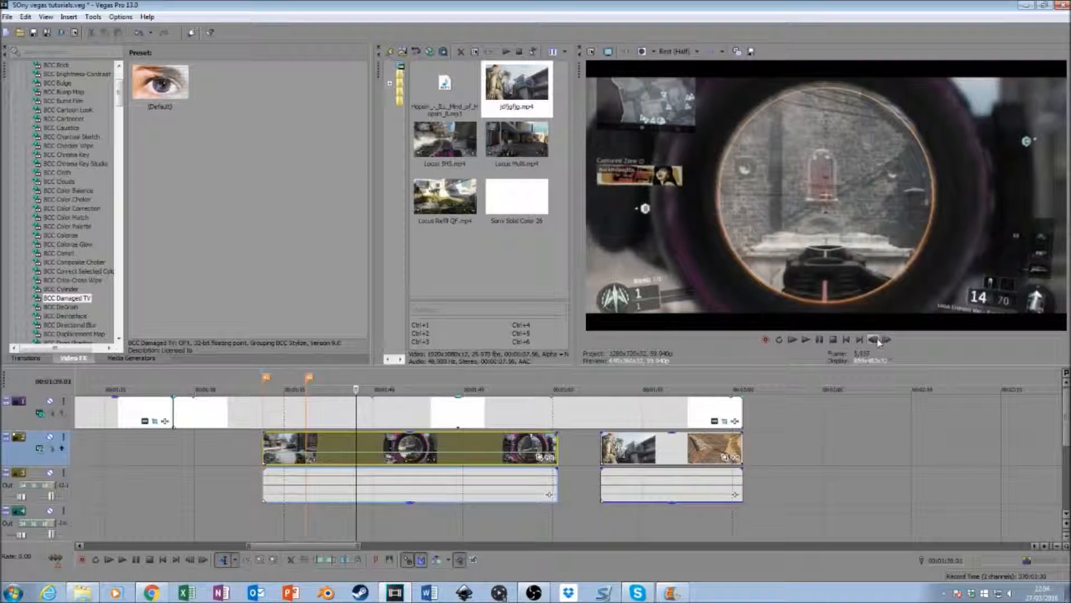
click(878, 341)
- Try splitting the Locus SMS clip at the playhead, and undo the split
key(s)
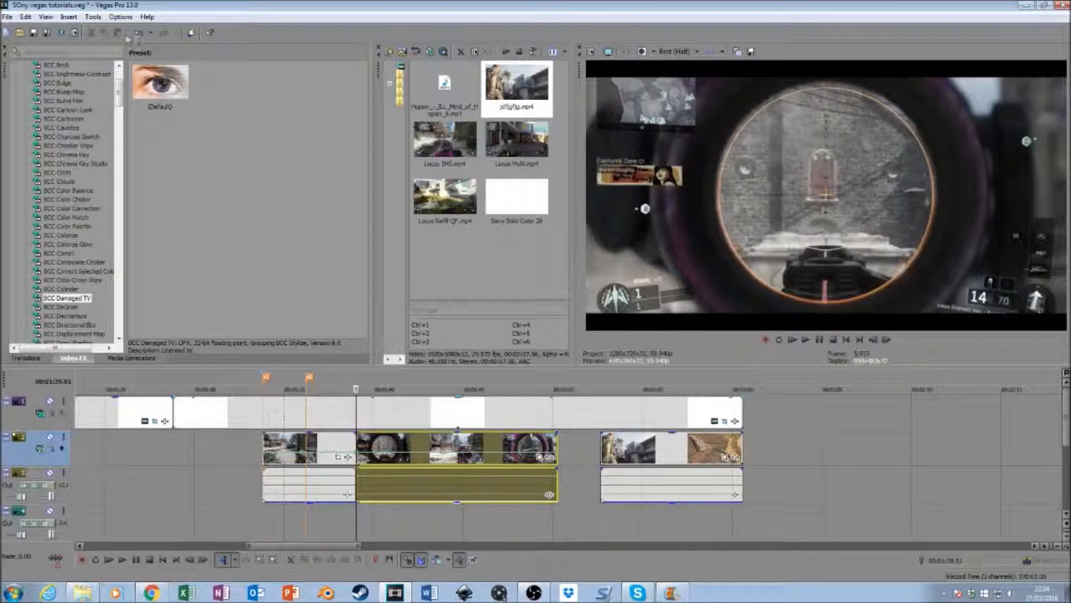
click(139, 32)
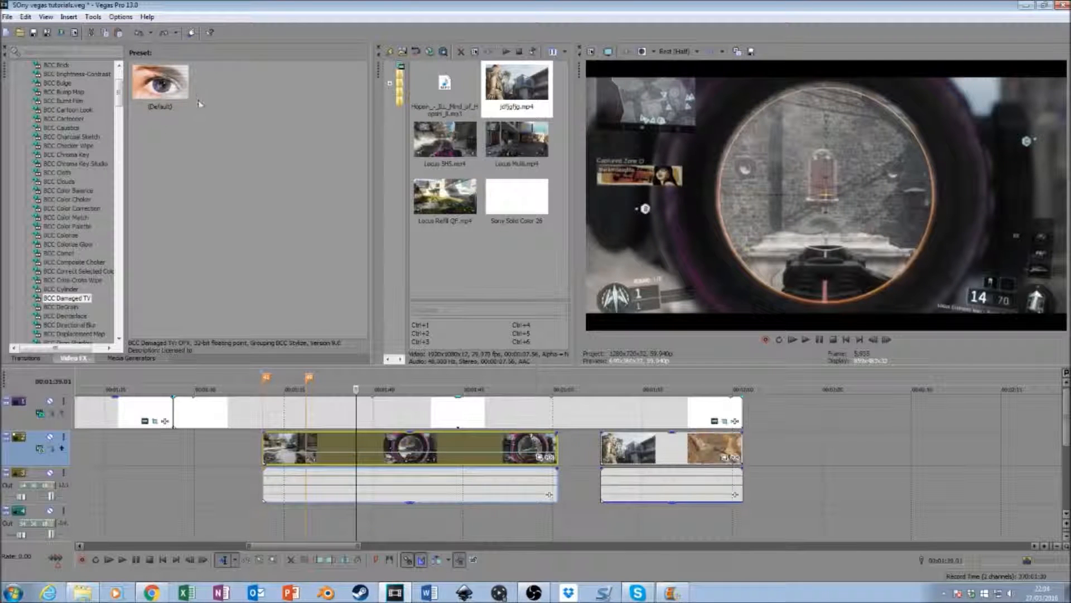
- Split the Locus SMS clip just after the second marker, delete the opening part, and move the remainder back to the first marker
double_click(357, 452)
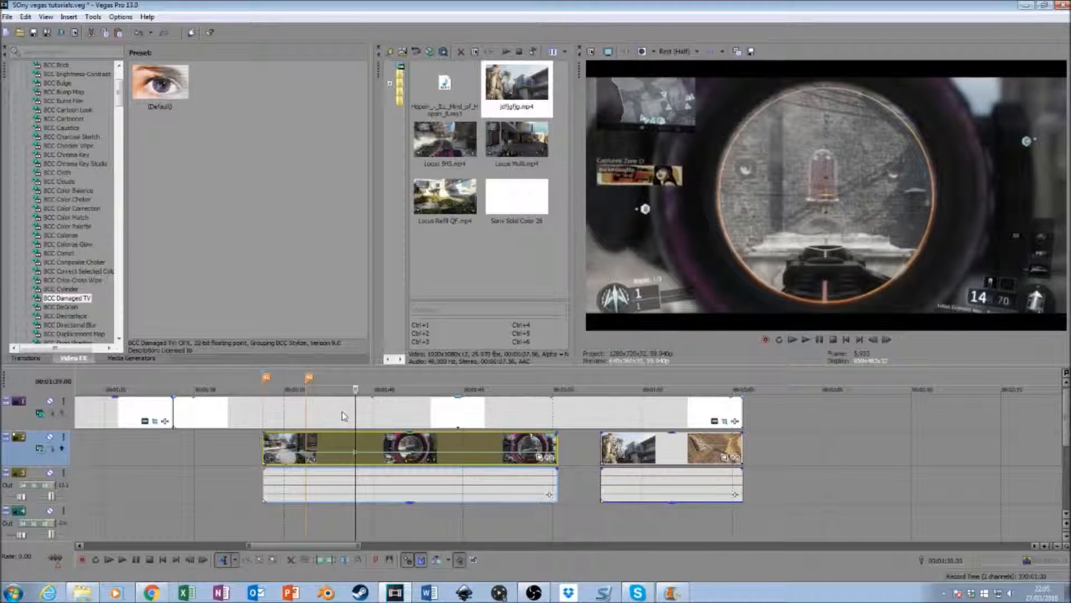
click(310, 447)
key(s)
right_click(291, 441)
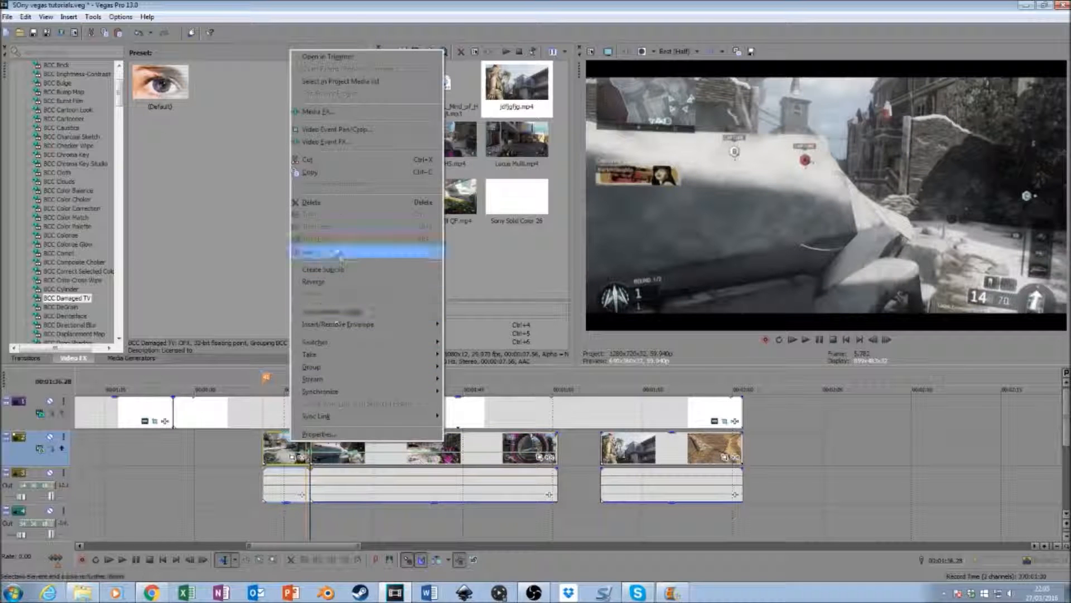
click(289, 446)
drag(288, 447, 167, 445)
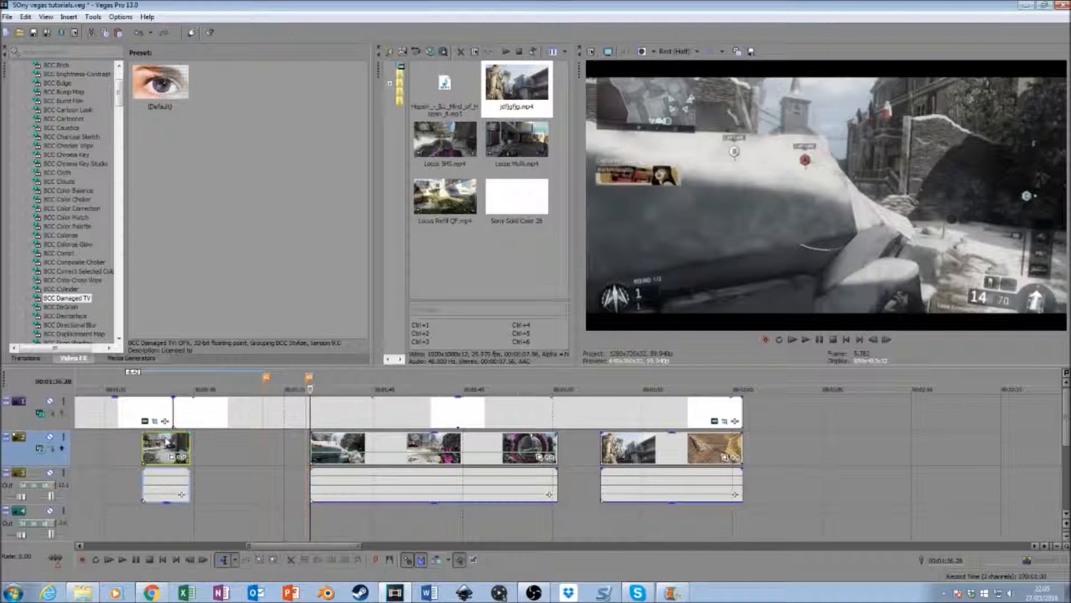
right_click(162, 442)
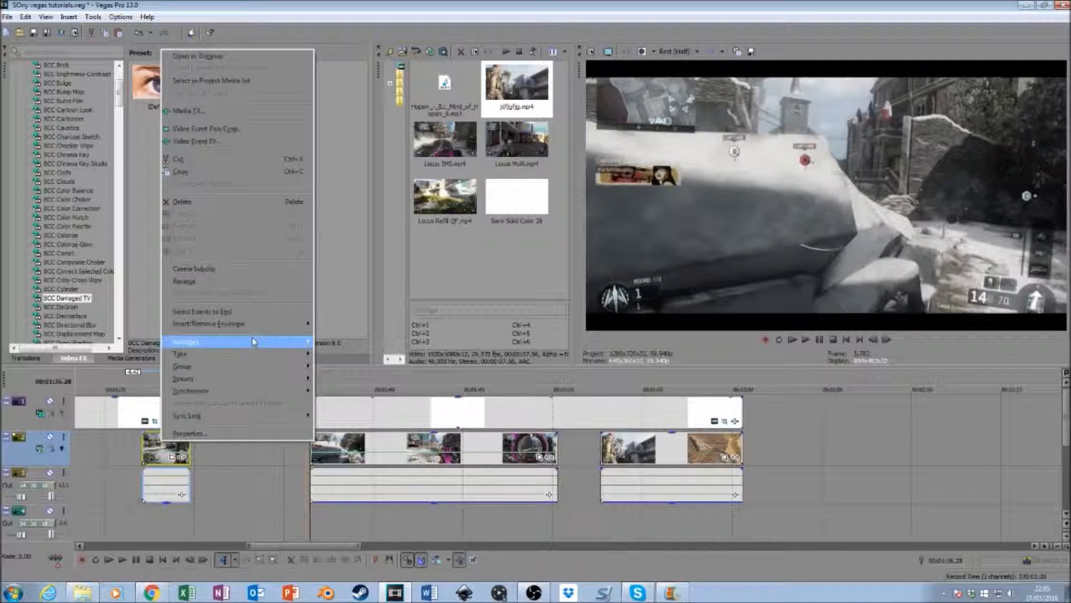
click(228, 203)
mouse_move(375, 446)
mouse_down()
mouse_move(339, 441)
mouse_move(306, 454)
mouse_up()
- Set the clip's velocity to 50% forward at the second marker and to 30 at a point just before it
right_click(306, 454)
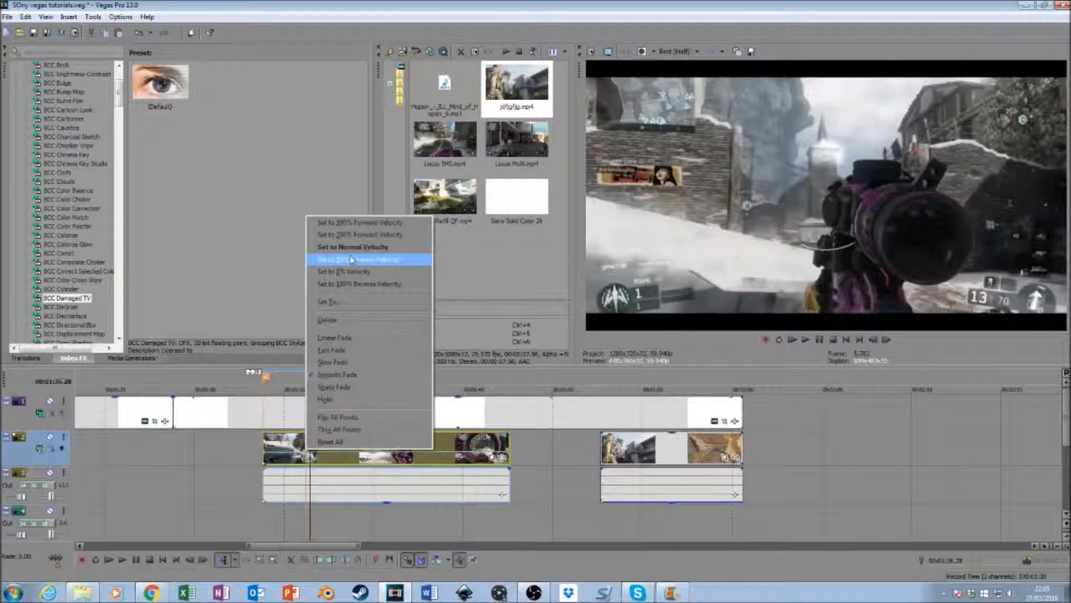
click(351, 260)
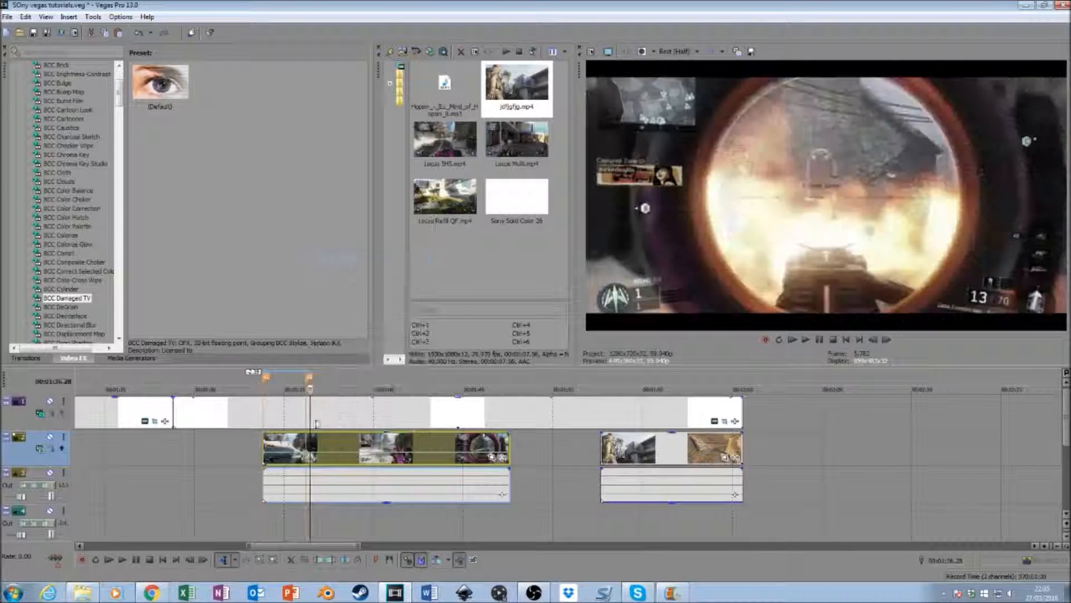
click(296, 456)
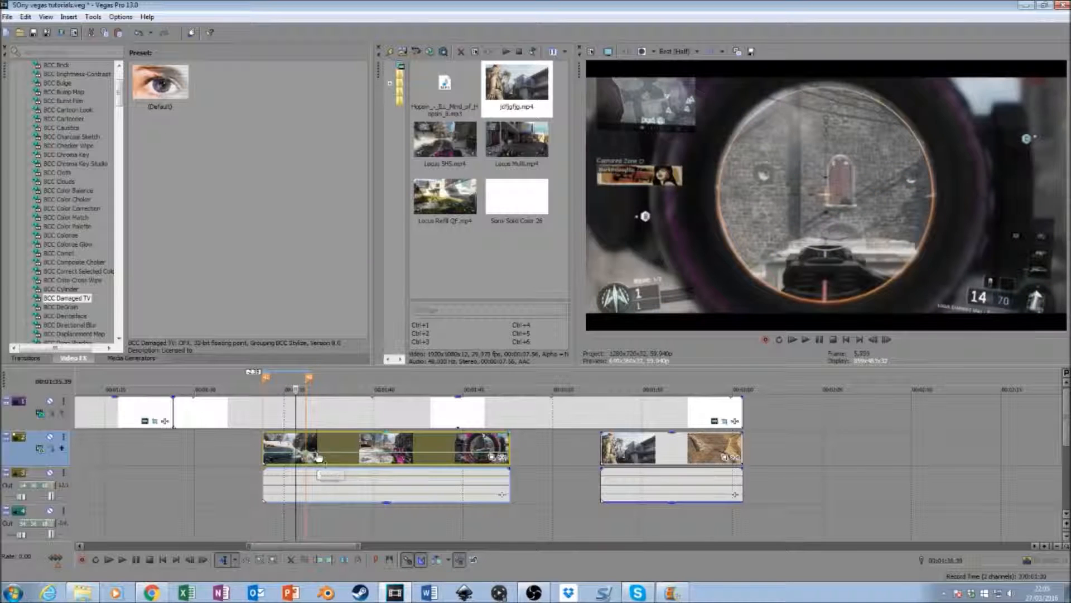
right_click(306, 457)
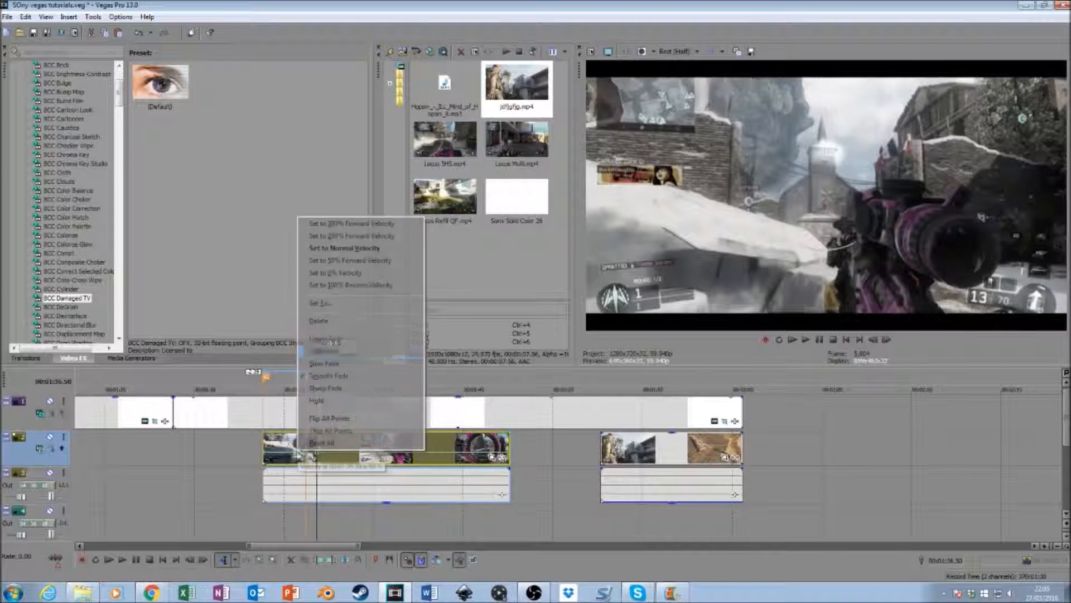
click(352, 305)
text(30)
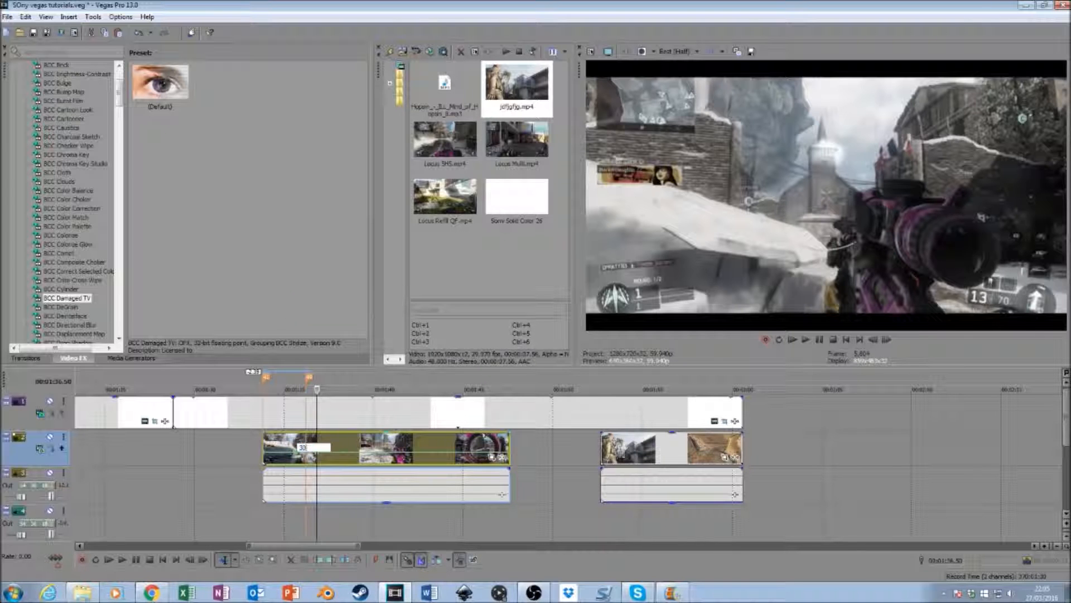
key(Return)
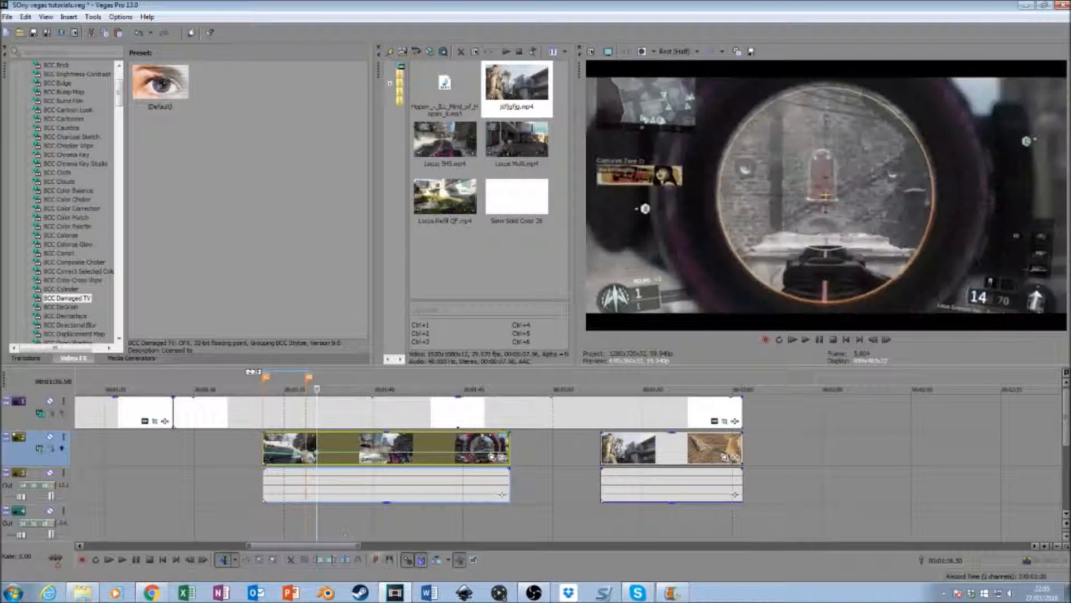
- Set the velocity point at the second marker to 200% forward and lower the velocity at a point just after it
right_click(306, 456)
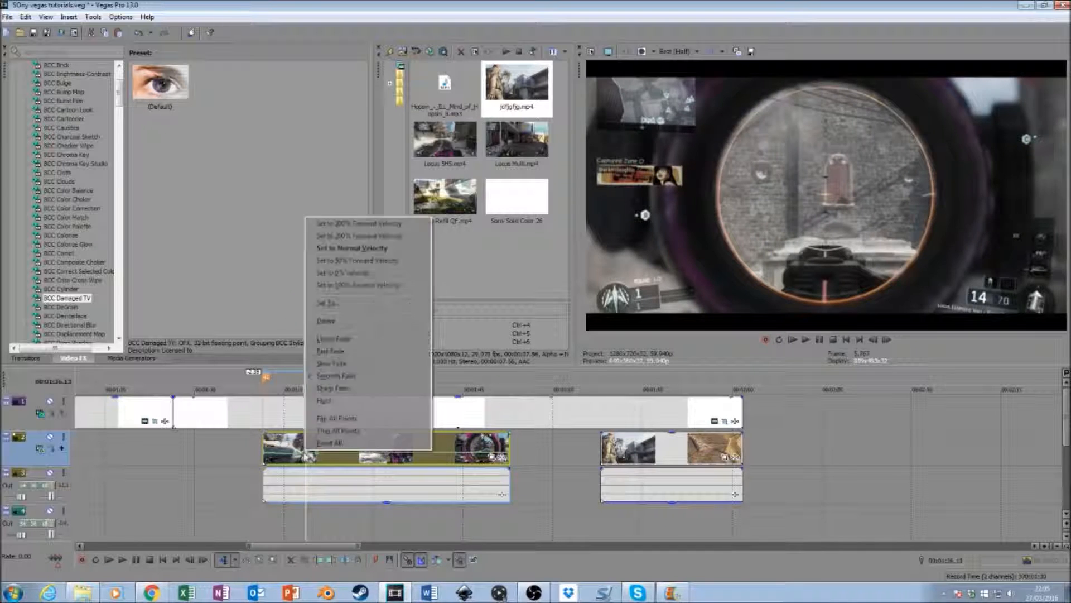
click(378, 238)
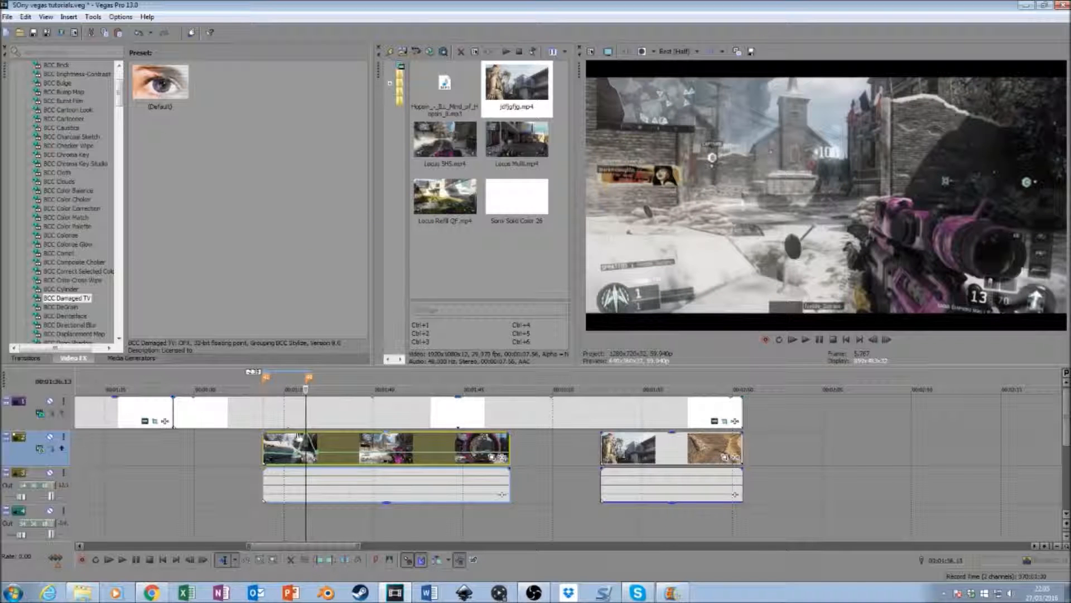
right_click(306, 438)
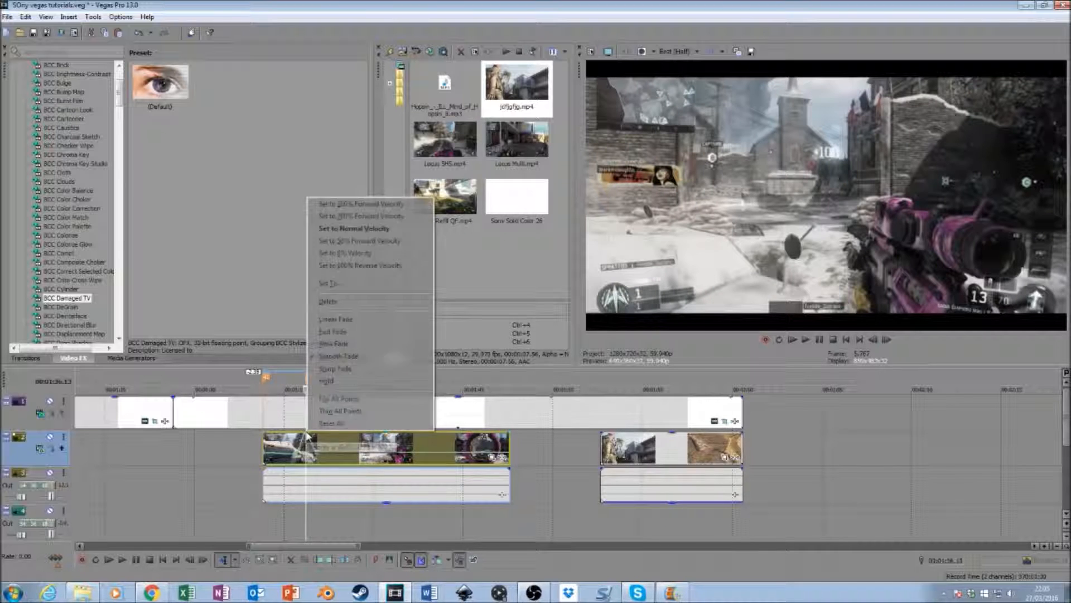
click(357, 215)
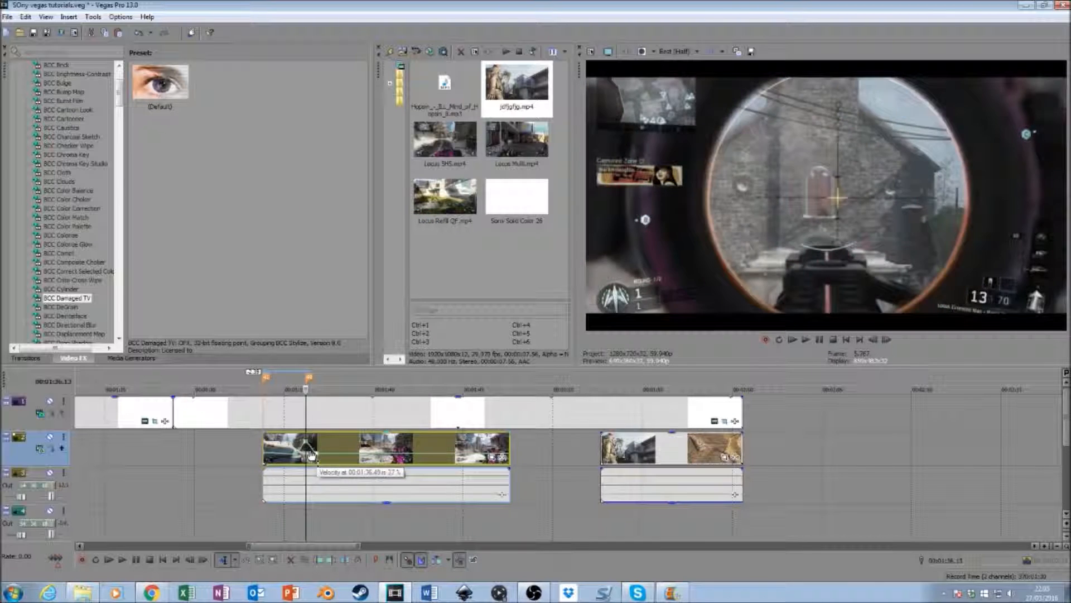
click(357, 522)
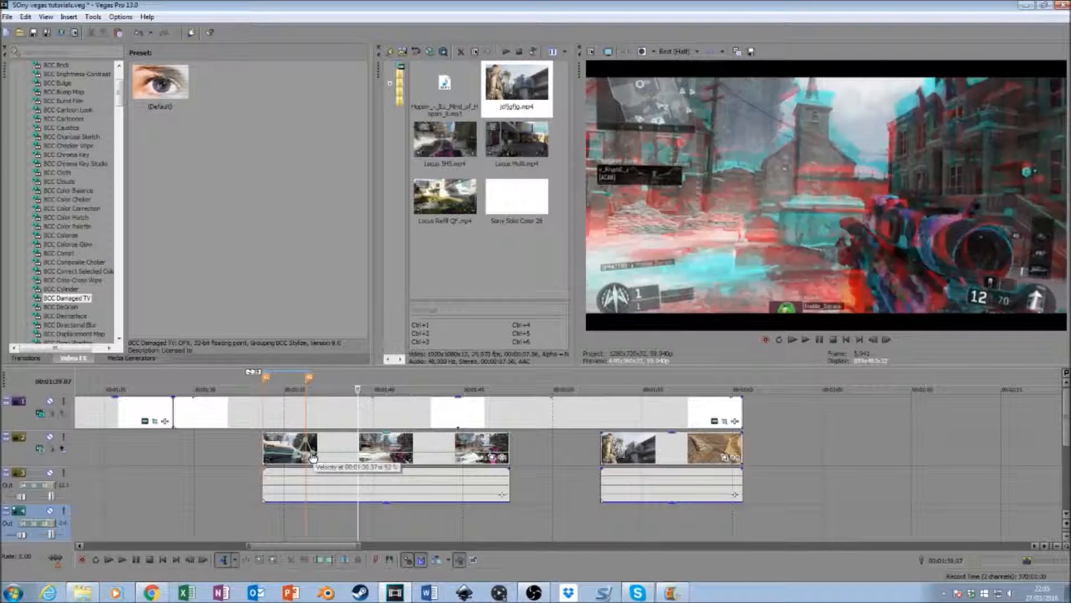
right_click(313, 452)
click(366, 267)
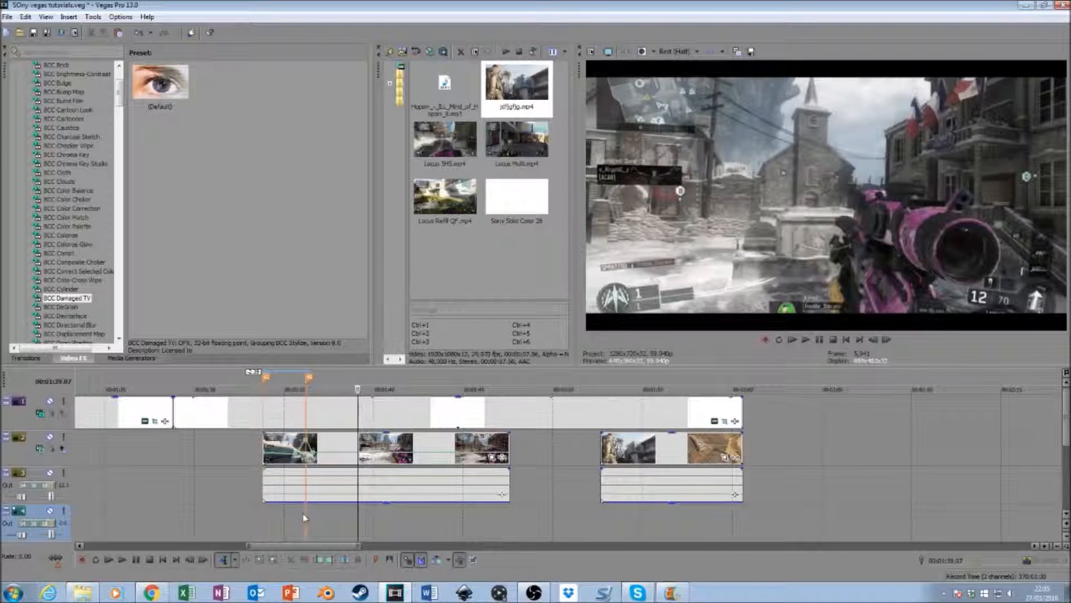
- Select the time range around the velocity peak at the second marker, then frame-step and play through it to check the speed change
click(305, 443)
drag(294, 523, 317, 523)
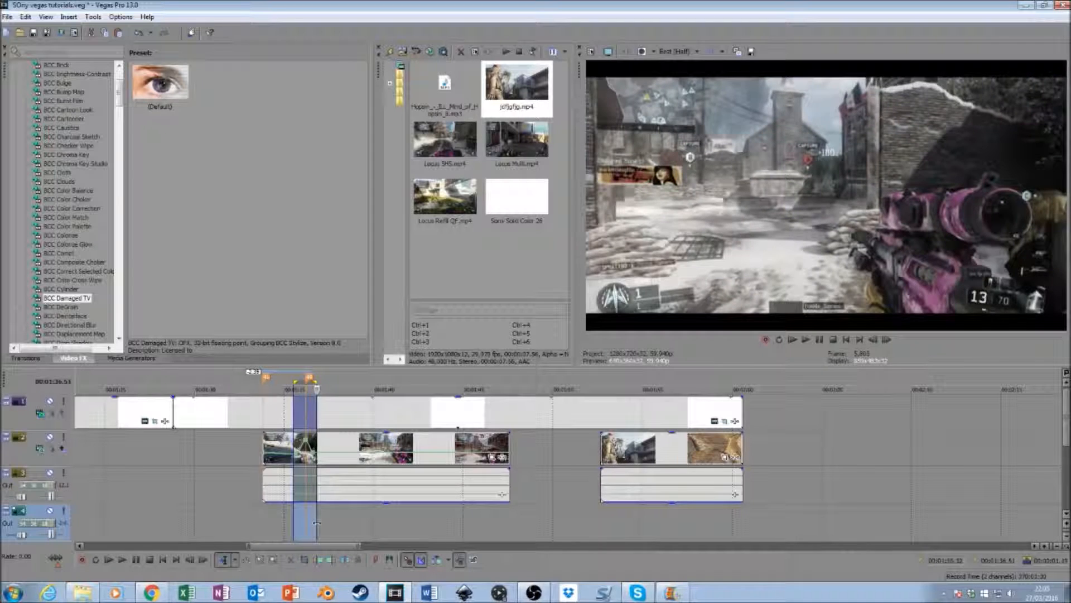
key(Right)
key(Right)
key(Right)
key(Right)
key(Right)
key(Right)
key(Right)
key(Right)
key(Right)
key(Right)
key(Right)
key(Right)
key(Right)
key(Right)
key(Right)
key(Right)
key(Right)
key(Right)
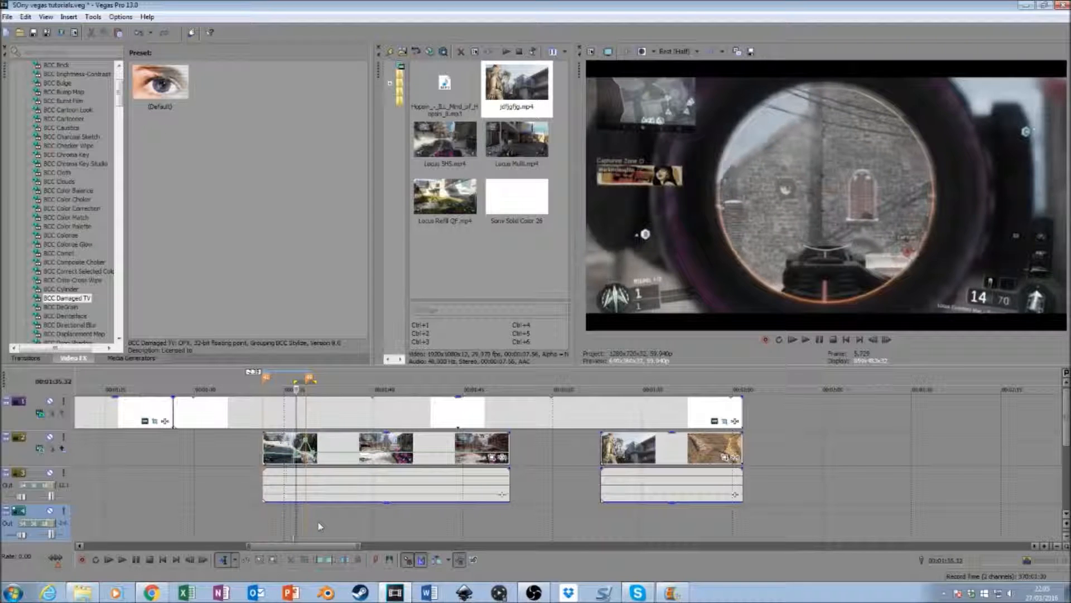
key(Right)
key(Right)
key(Right)
key(Right)
key(Right)
key(Right)
key(Right)
key(Right)
key(Right)
key(Right)
key(Right)
key(Right)
key(Right)
key(Right)
key(Right)
key(Right)
key(Right)
key(Right)
key(Right)
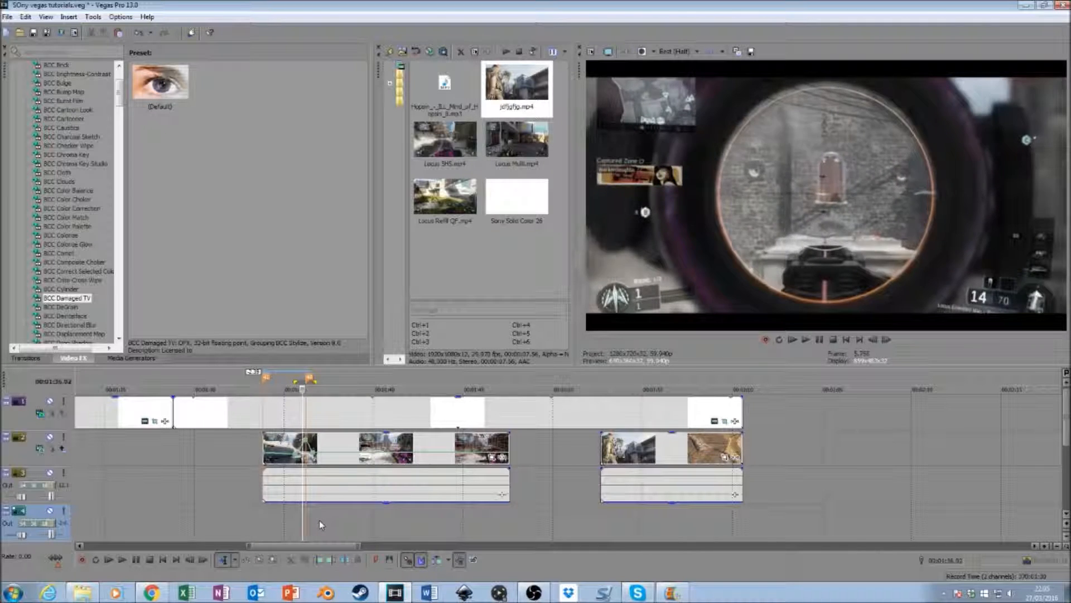
key(Right)
key(Right)
key(Right)
key(Right)
key(Right)
key(Right)
key(Right)
key(Right)
key(Right)
key(Right)
key(Right)
key(Right)
key(Right)
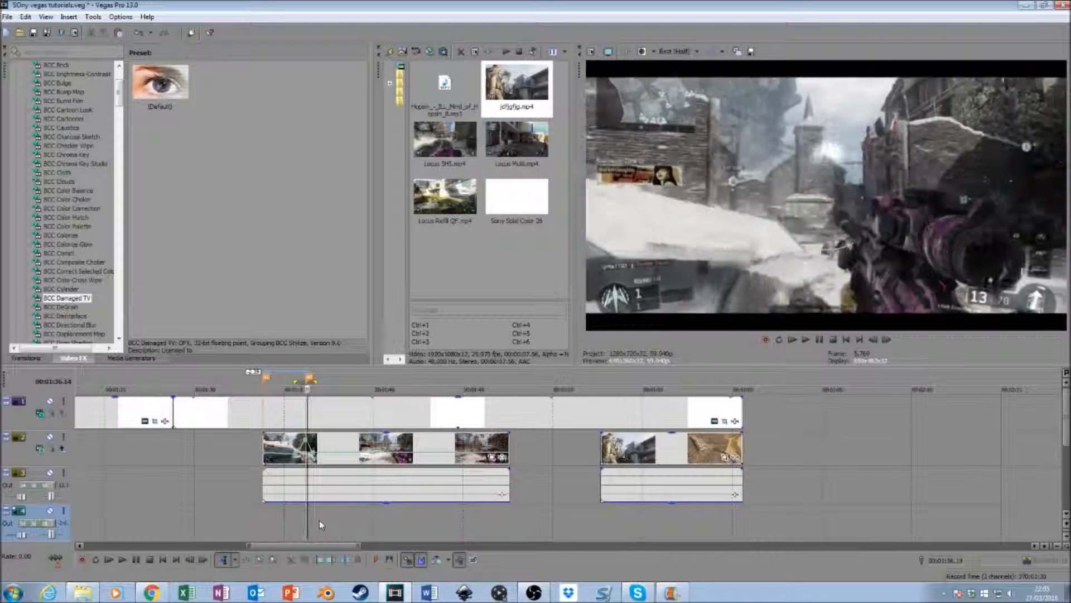
key(Right)
key(Right)
key(Right)
key(Right)
key(Right)
key(Right)
key(Right)
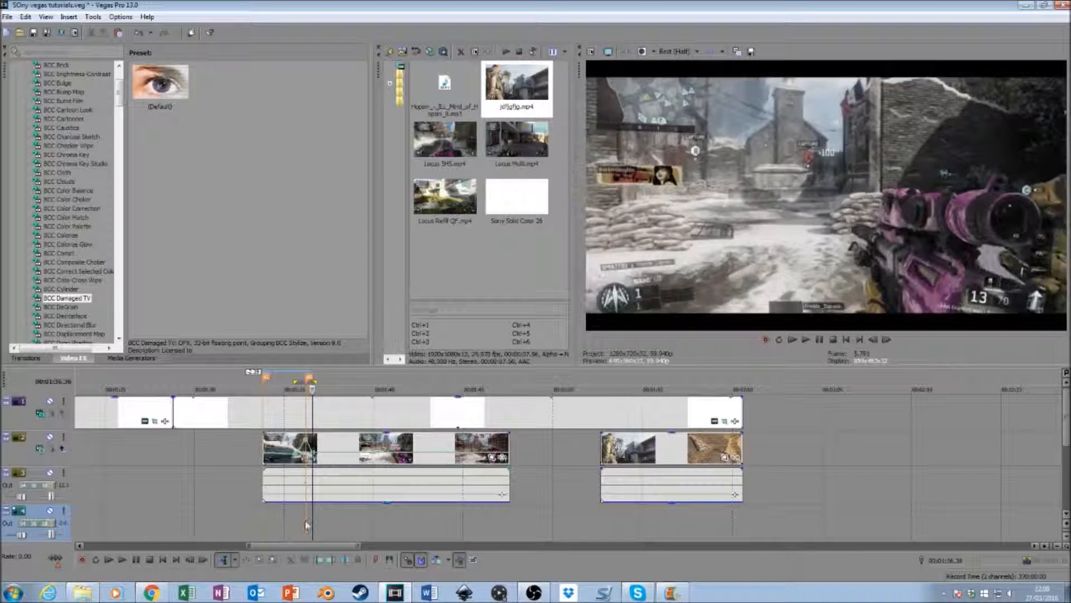
double_click(305, 521)
key(space)
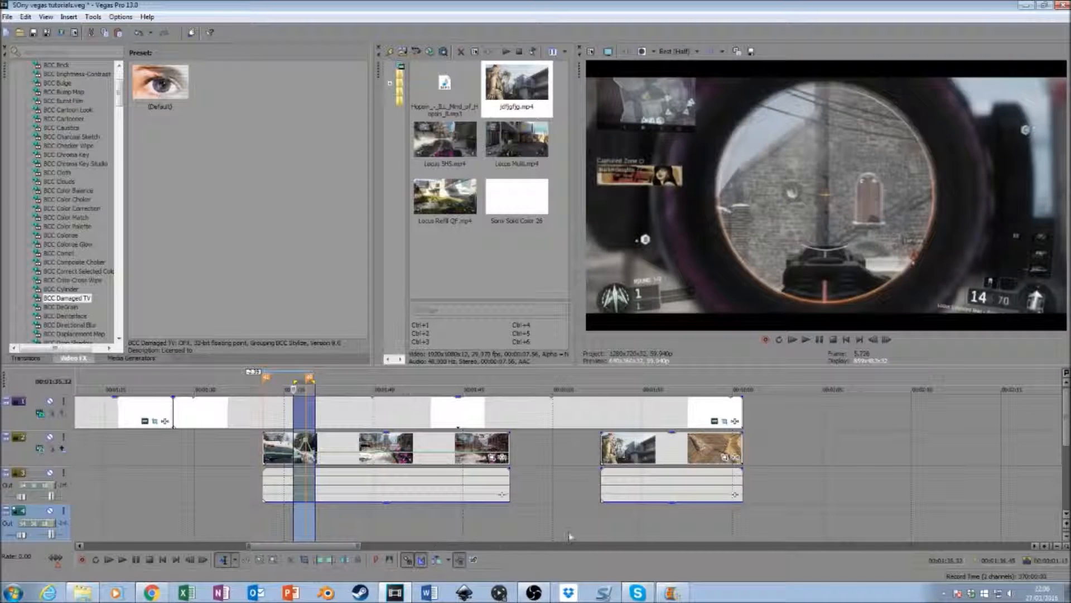
- Extend the end of the first gameplay clip until it meets the start of the second clip
drag(509, 446, 998, 478)
- Play the music track from the second marker to find the next beat
drag(1068, 412, 1068, 450)
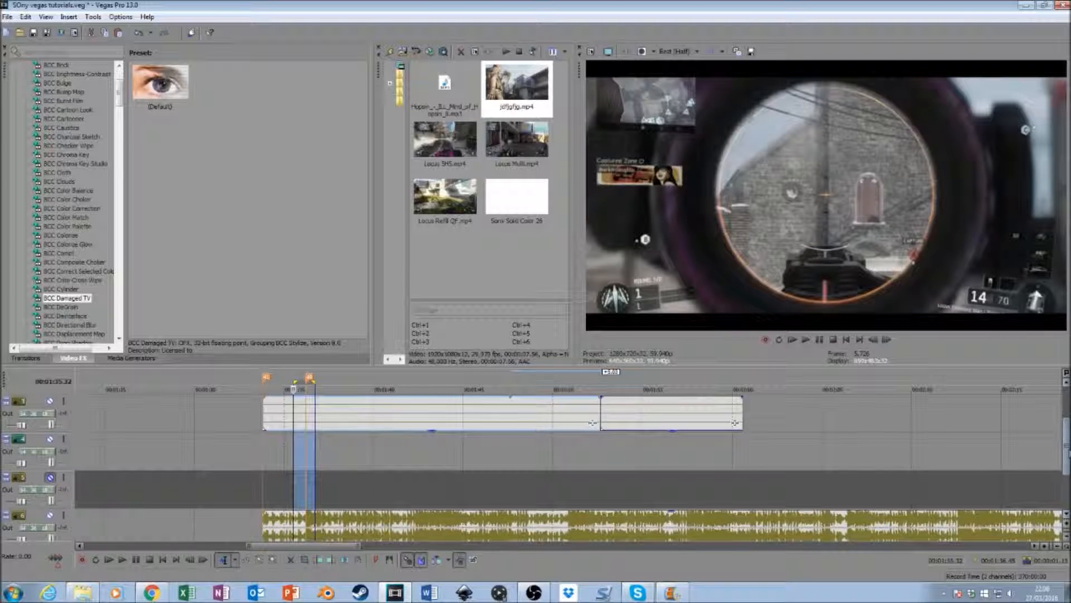
click(567, 453)
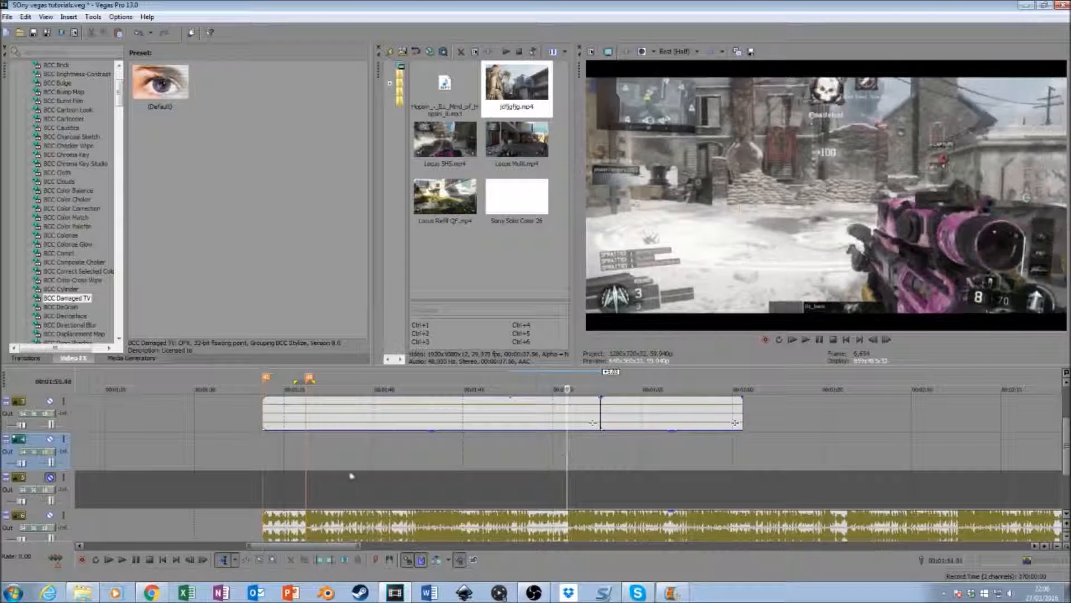
click(305, 462)
key(space)
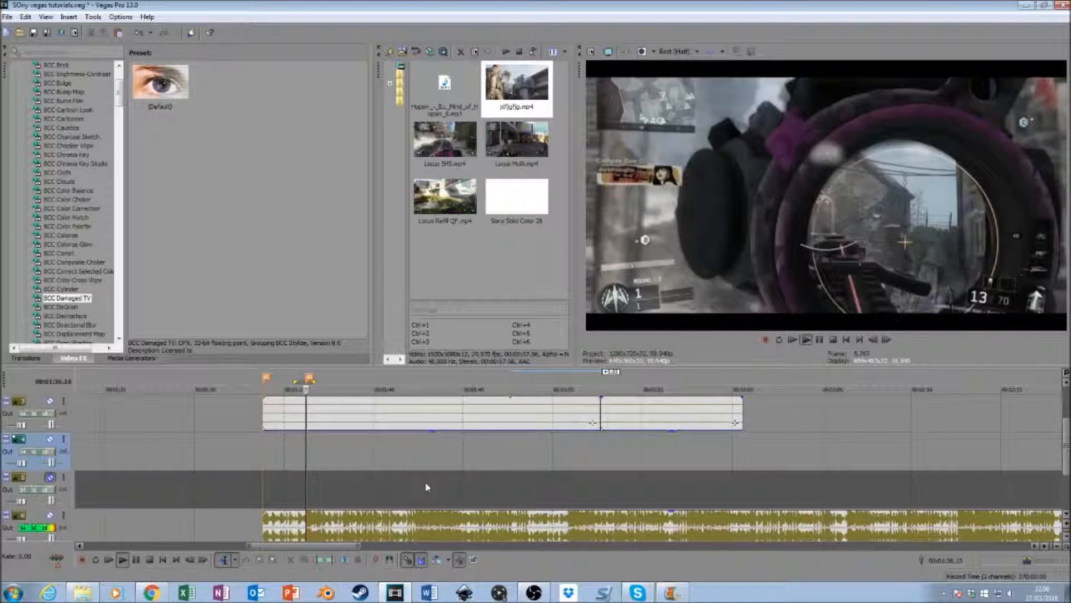
key(space)
click(323, 472)
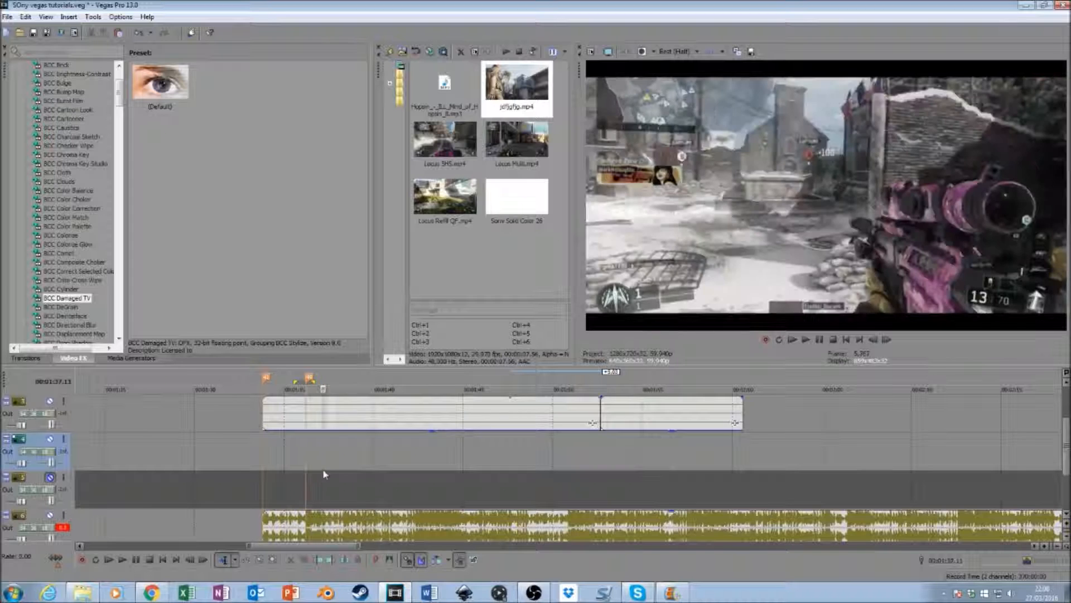
click(873, 340)
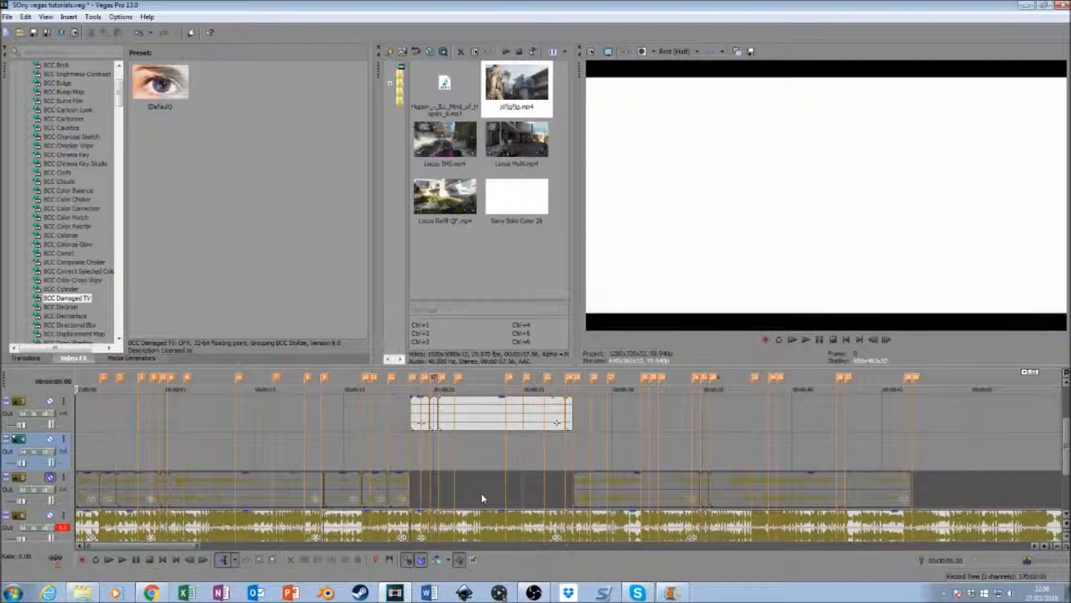
drag(178, 547, 337, 529)
click(366, 455)
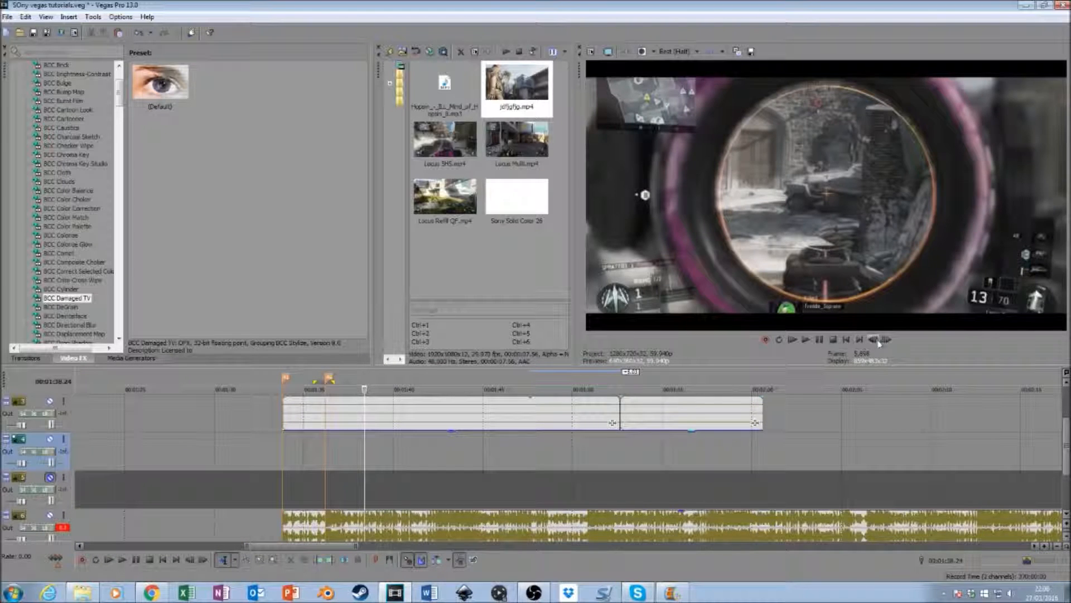
click(875, 340)
click(875, 340)
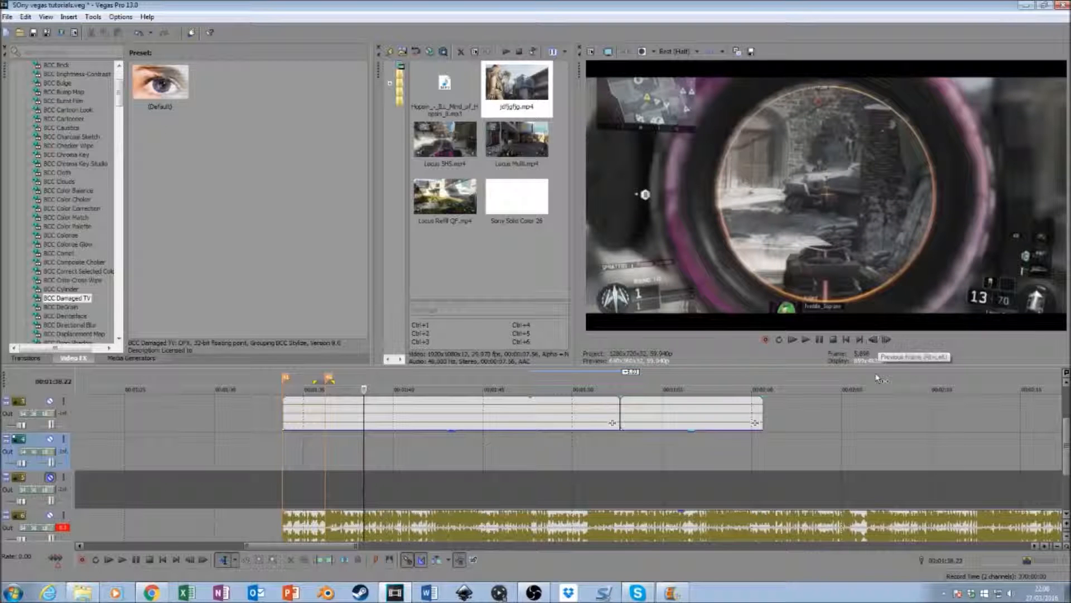
- Replay the music from the second marker and add a marker on the next beat, at about 00:01:37
click(326, 461)
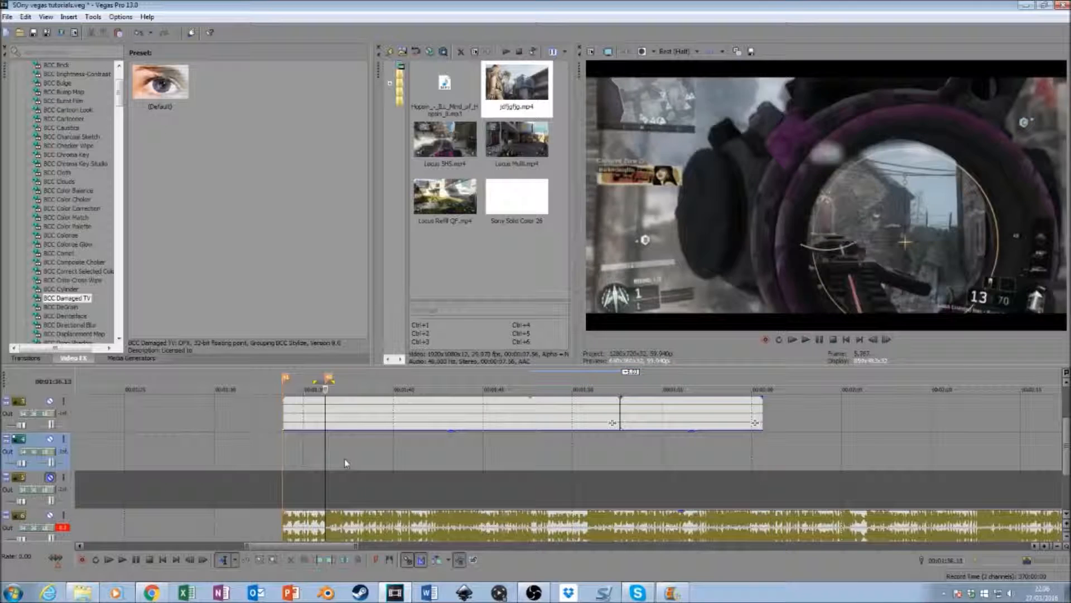
key(space)
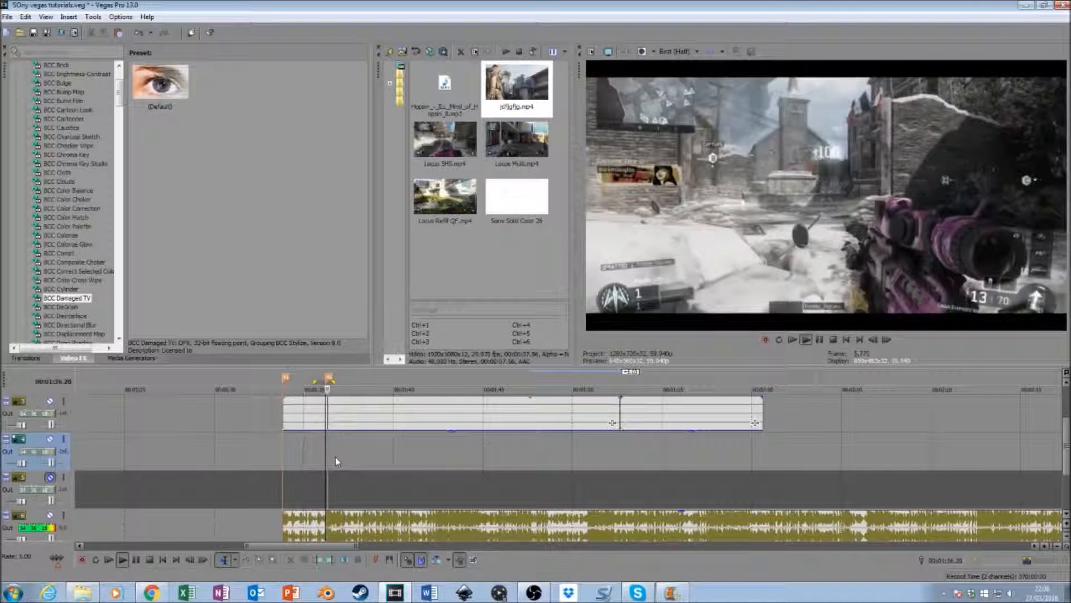
key(space)
click(344, 461)
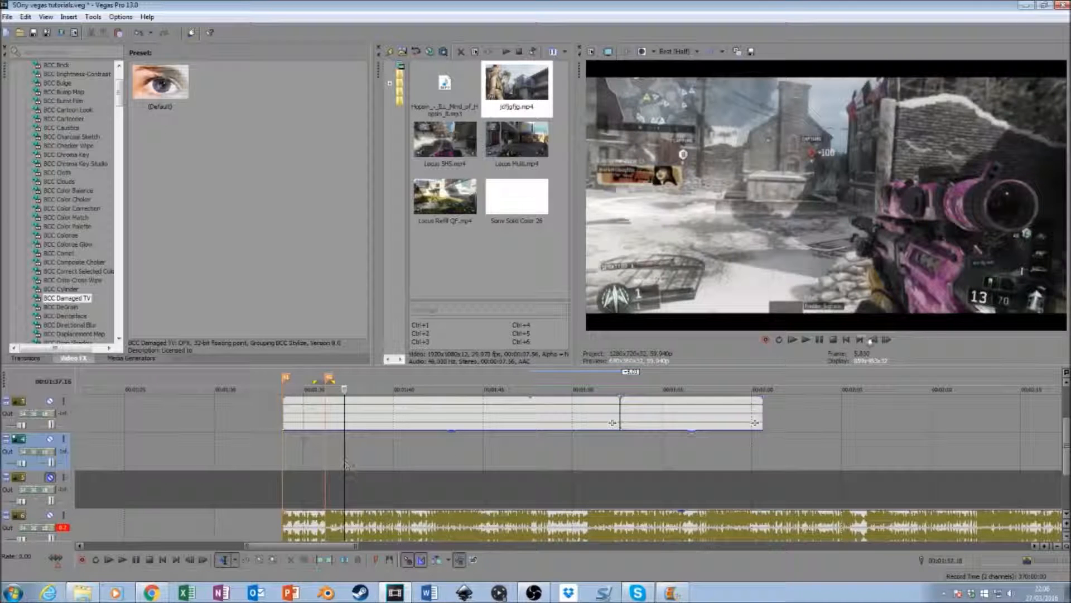
click(873, 339)
click(874, 339)
click(874, 339)
click(874, 339)
click(874, 340)
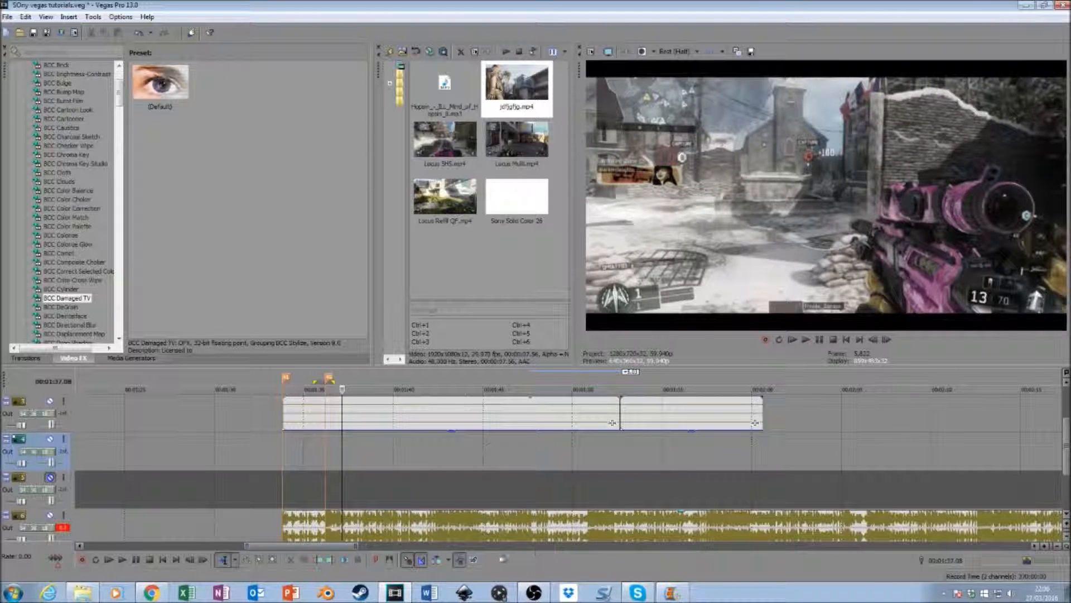
drag(241, 546, 264, 546)
drag(358, 546, 330, 546)
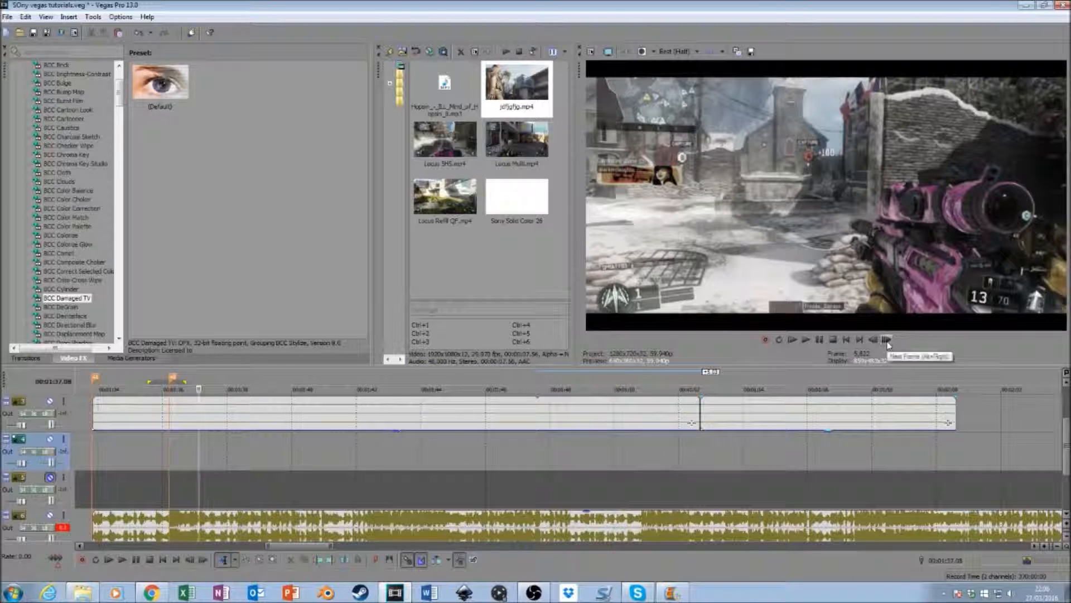
key(m)
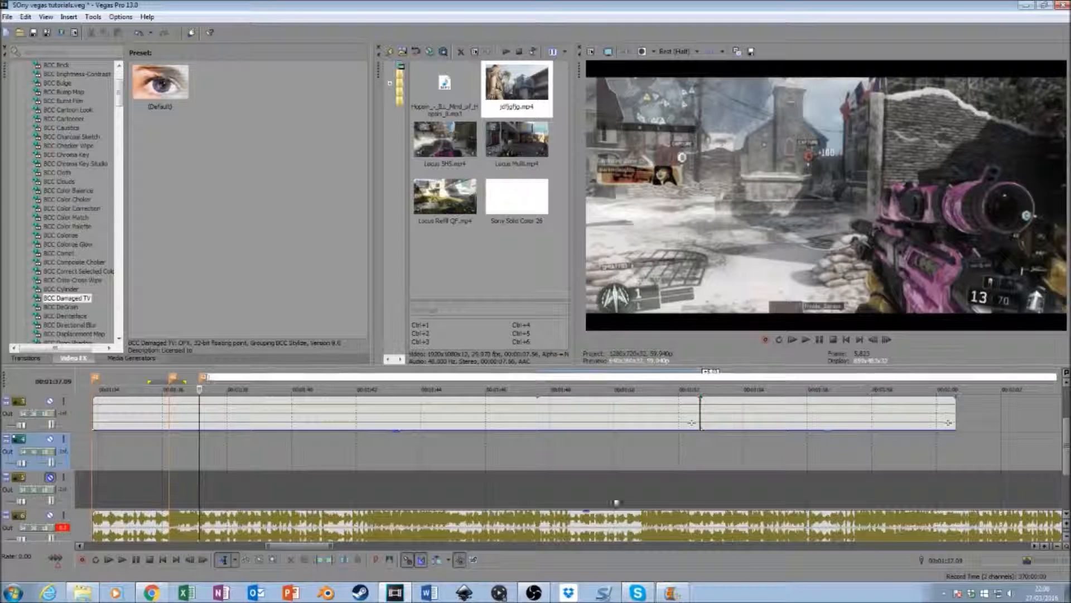
- Play the music from just before the third marker and add a marker on the next beat, at about 00:01:38
click(196, 463)
key(space)
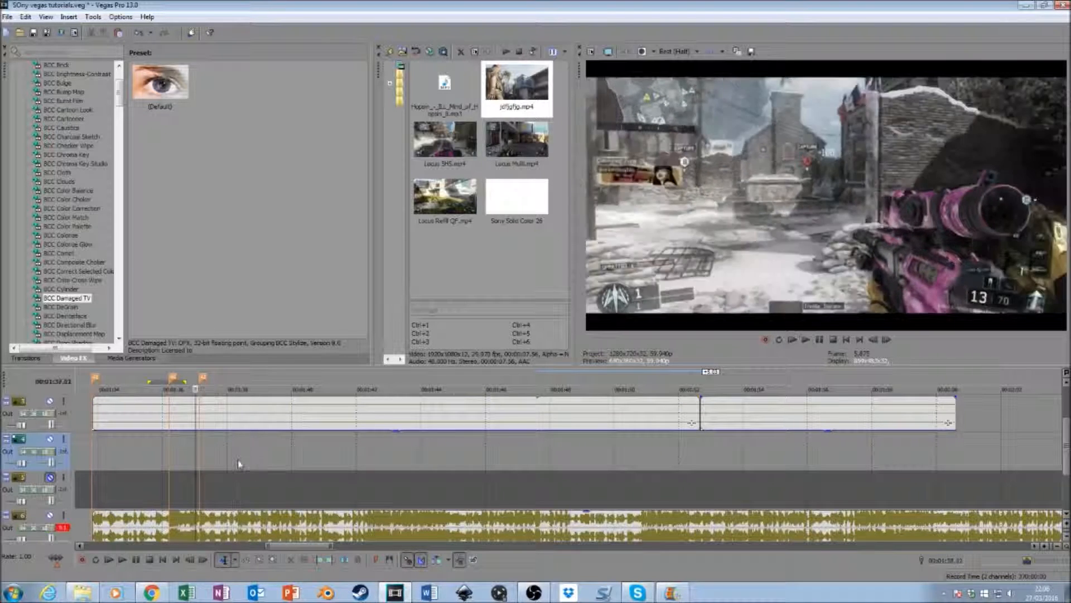
click(238, 460)
key(space)
key(m)
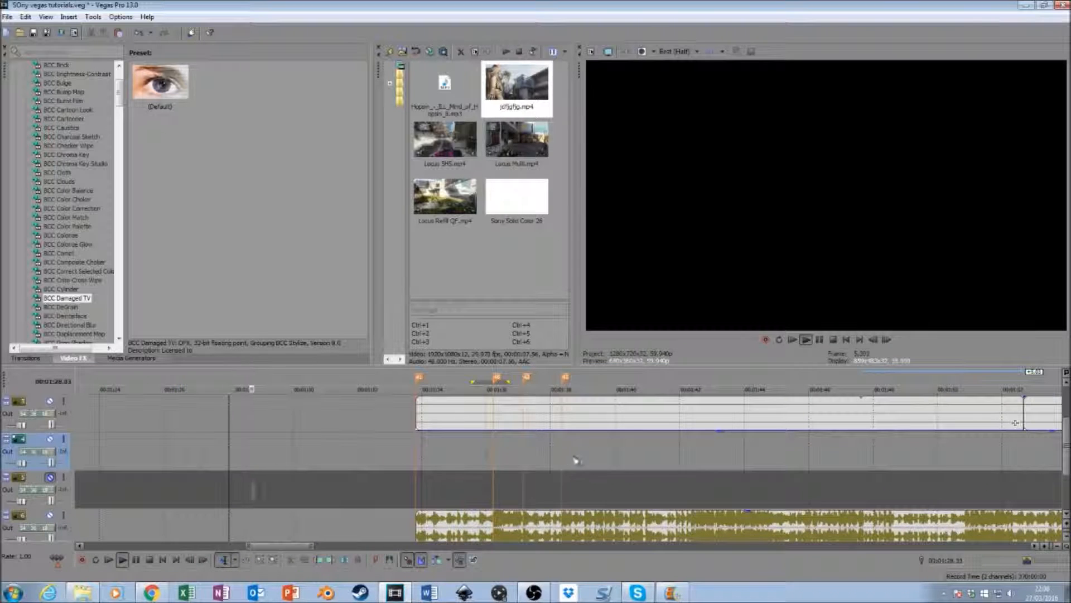
- Play onward from the newest marker, step to the exact frame of the next beat and mark it at about 00:01:40
key(space)
click(576, 460)
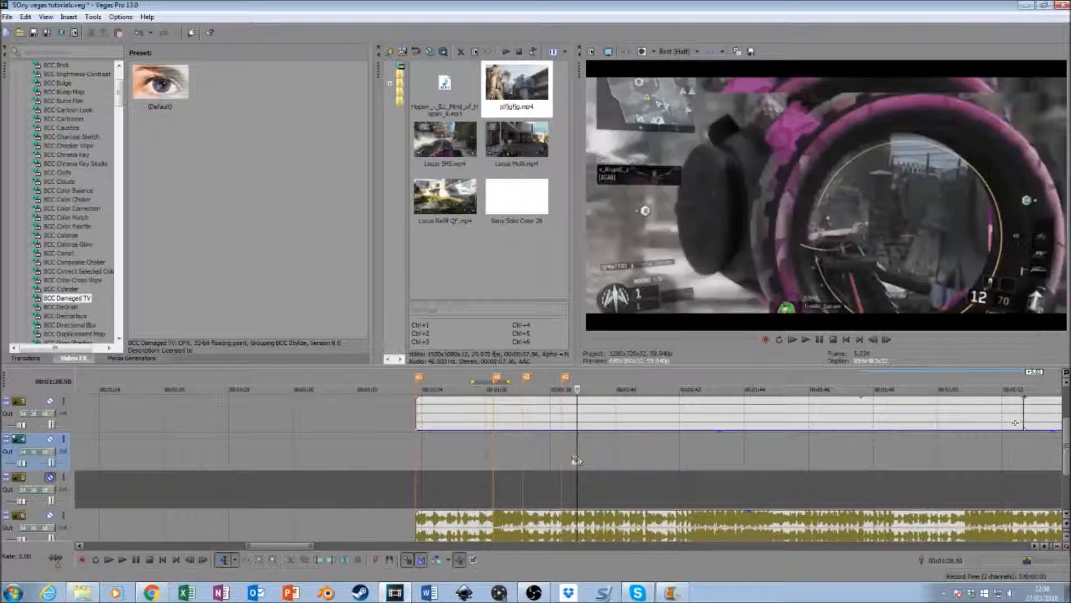
key(space)
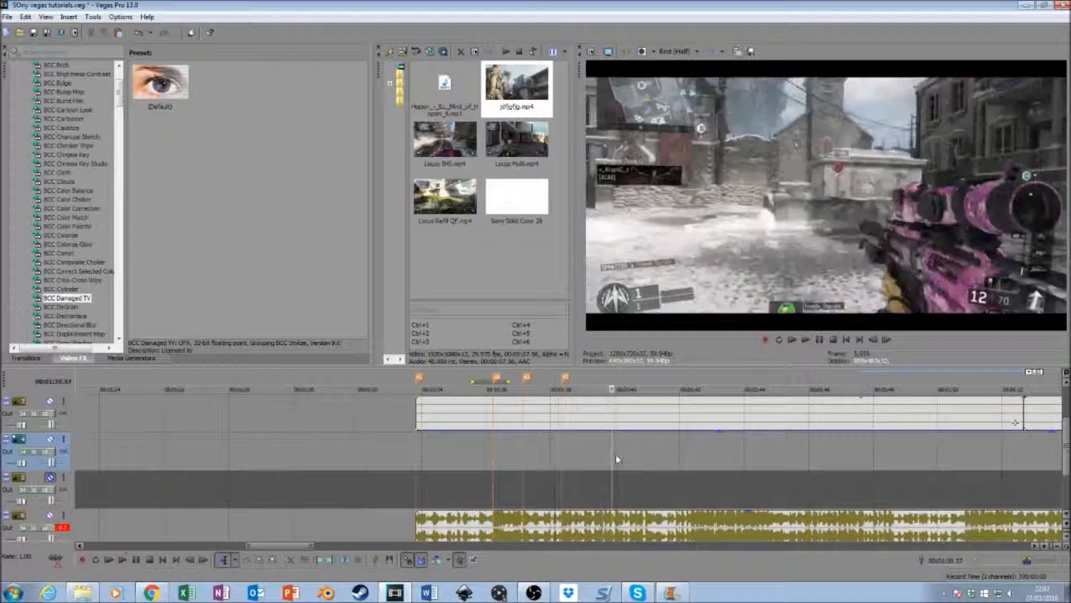
key(space)
click(875, 340)
click(875, 340)
- Play the music from just before the 00:01:40 marker and add a marker on the beat at about 00:01:43.45
click(597, 461)
key(space)
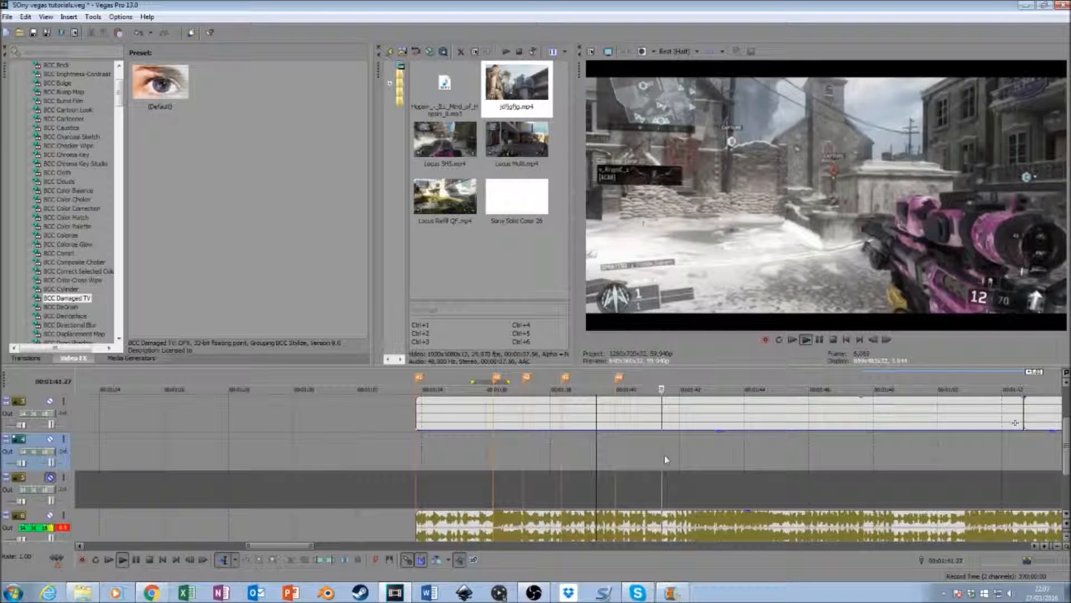
key(space)
key(space)
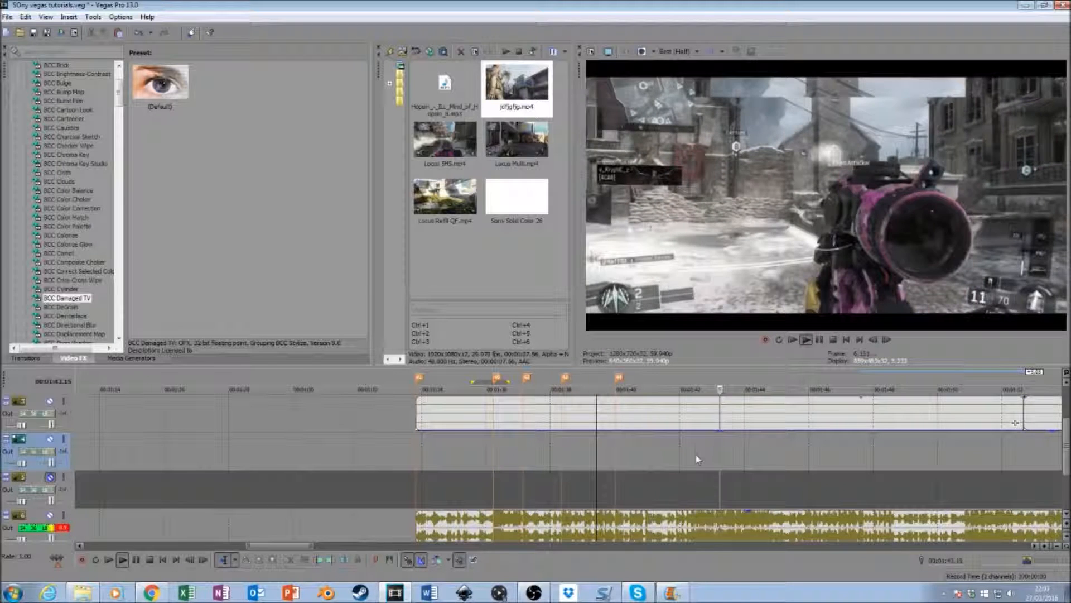
click(735, 457)
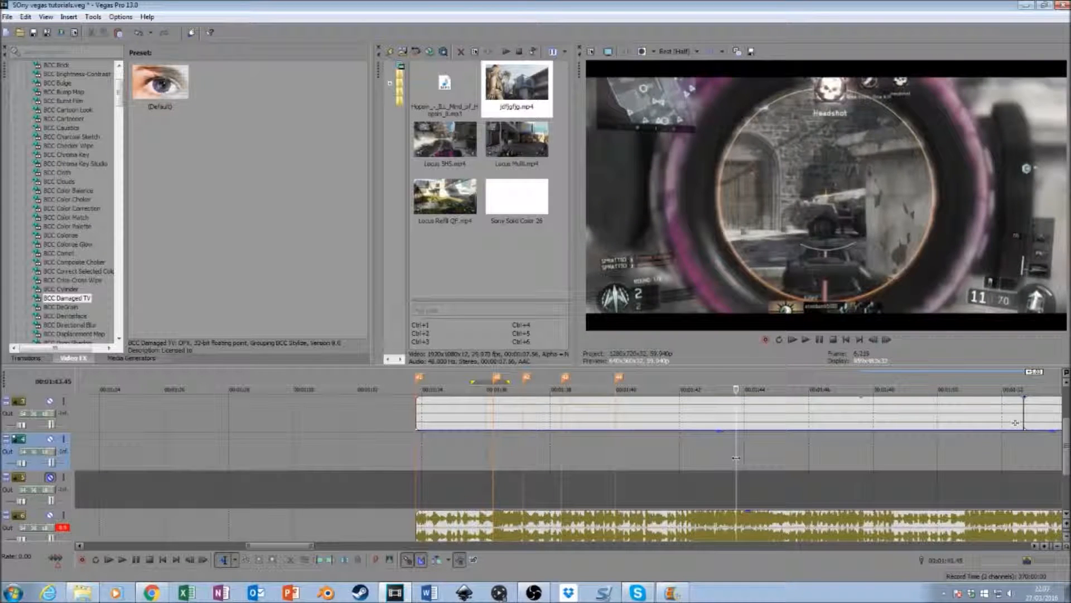
key(m)
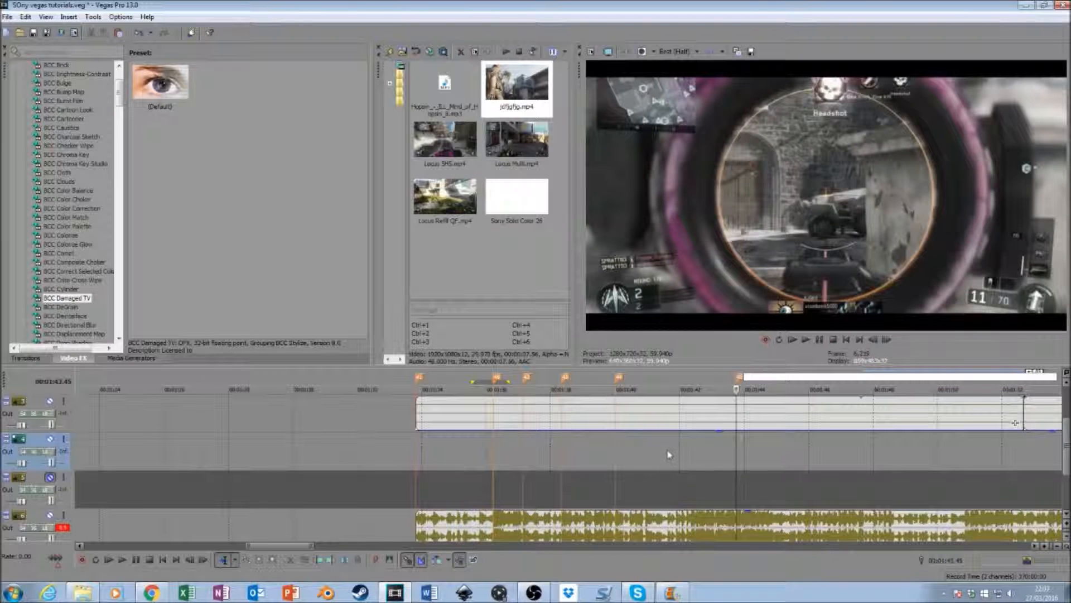
- Replay the music from the 00:01:40 marker and add a marker on the in-between beat at 00:01:40.56
click(616, 456)
key(space)
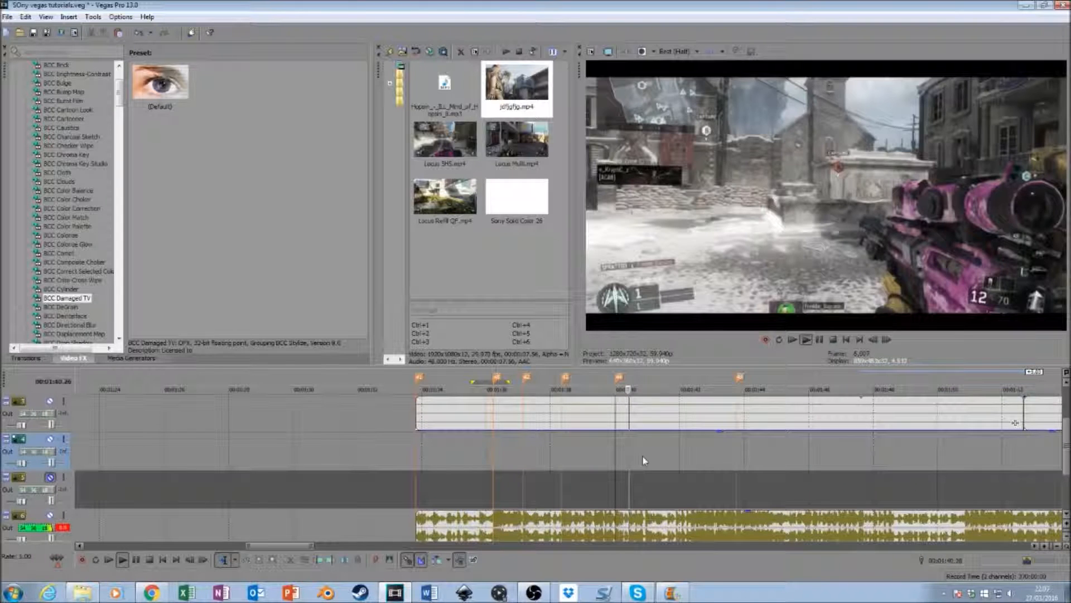
key(m)
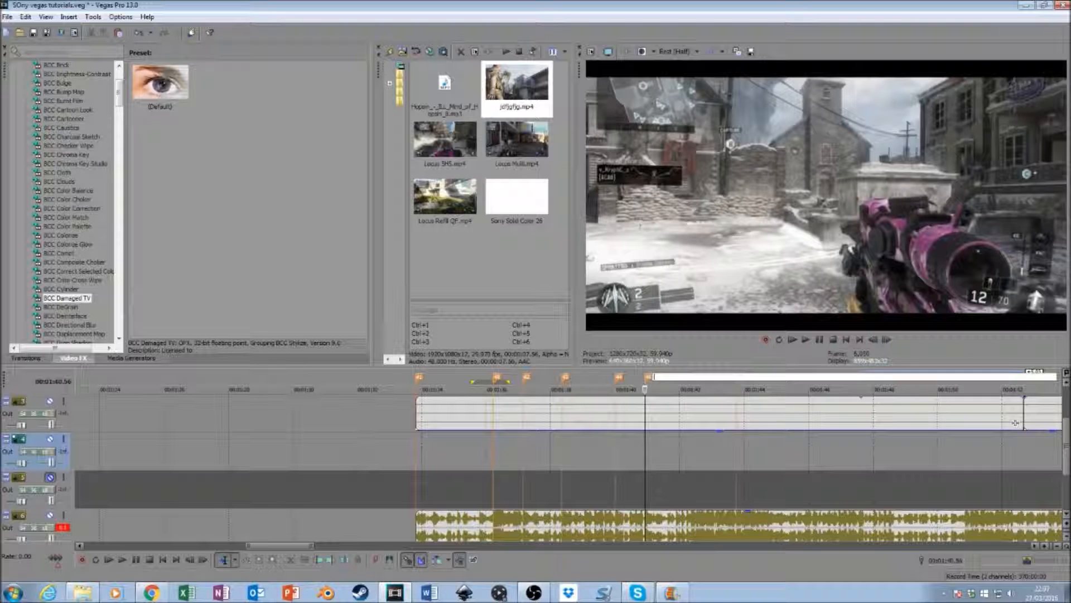
- Replay the section before the 00:01:43.45 marker to locate the missing beat and add a marker at 00:01:42.22
key(space)
key(space)
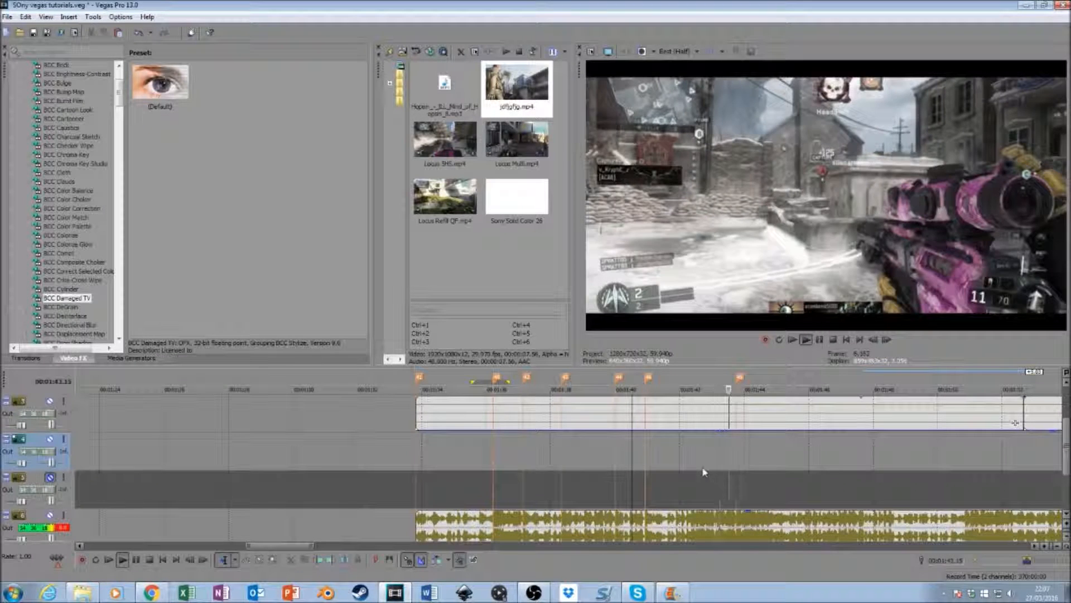
key(space)
key(space)
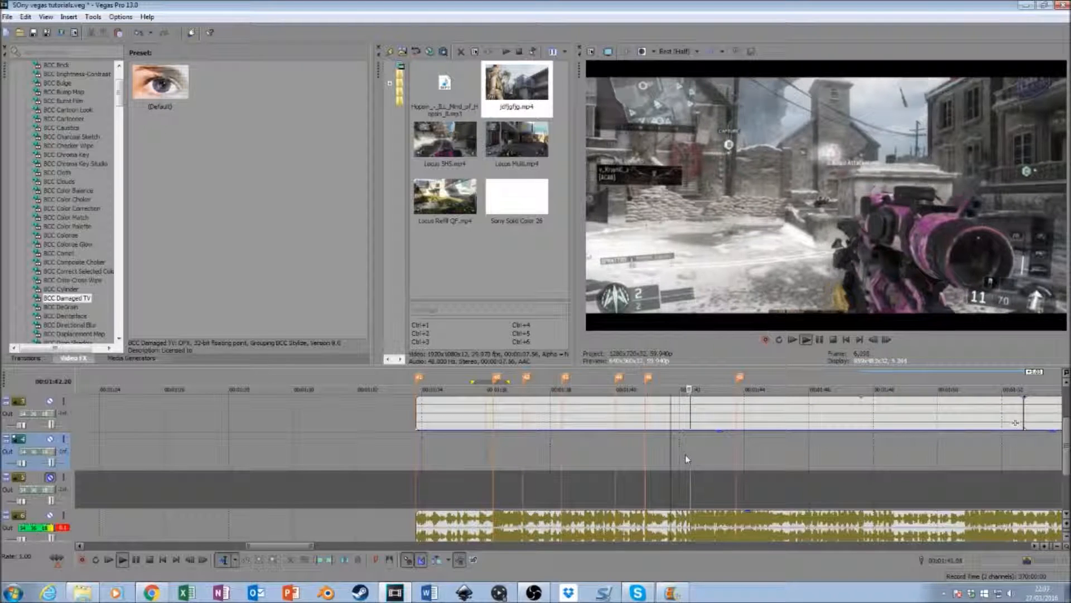
key(space)
click(688, 455)
double_click(690, 456)
click(692, 471)
key(m)
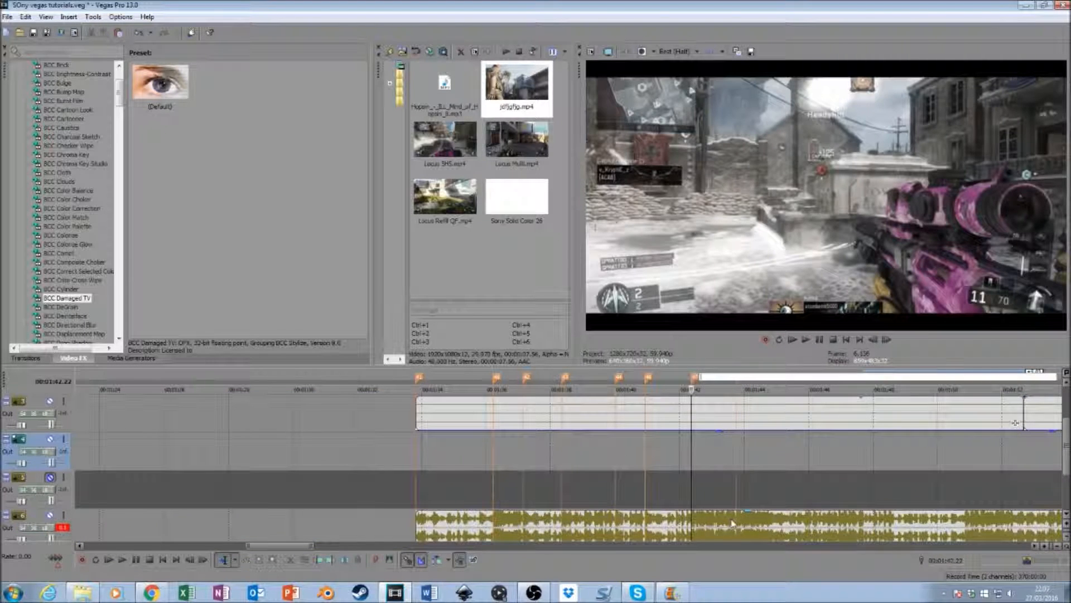
- Play the first gameplay clip from the 00:01:40.56 marker to check the shots against the beat markers
drag(1066, 455, 1069, 448)
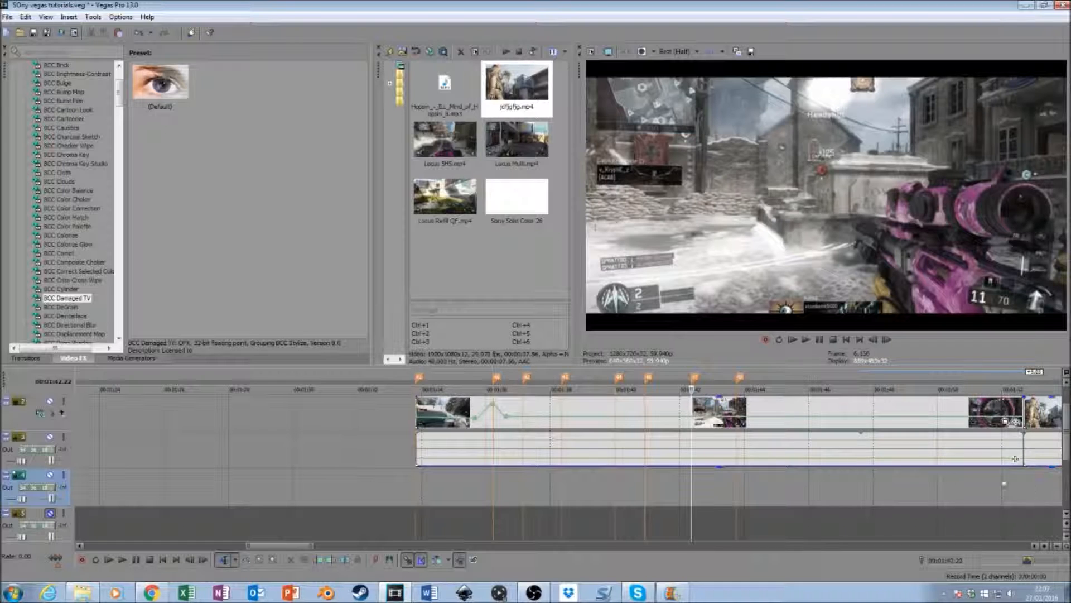
click(643, 495)
key(space)
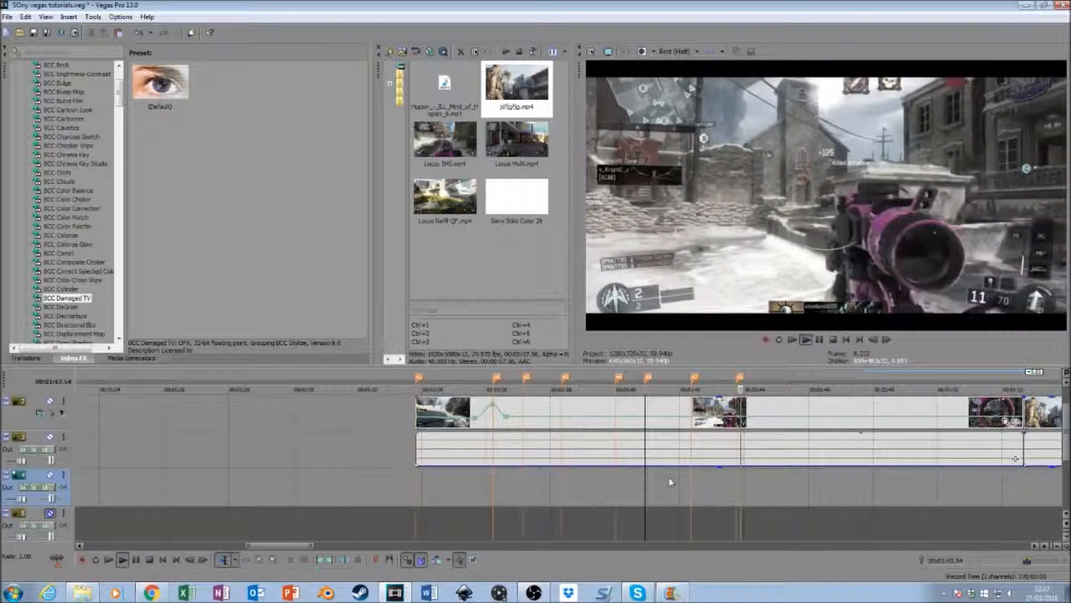
key(space)
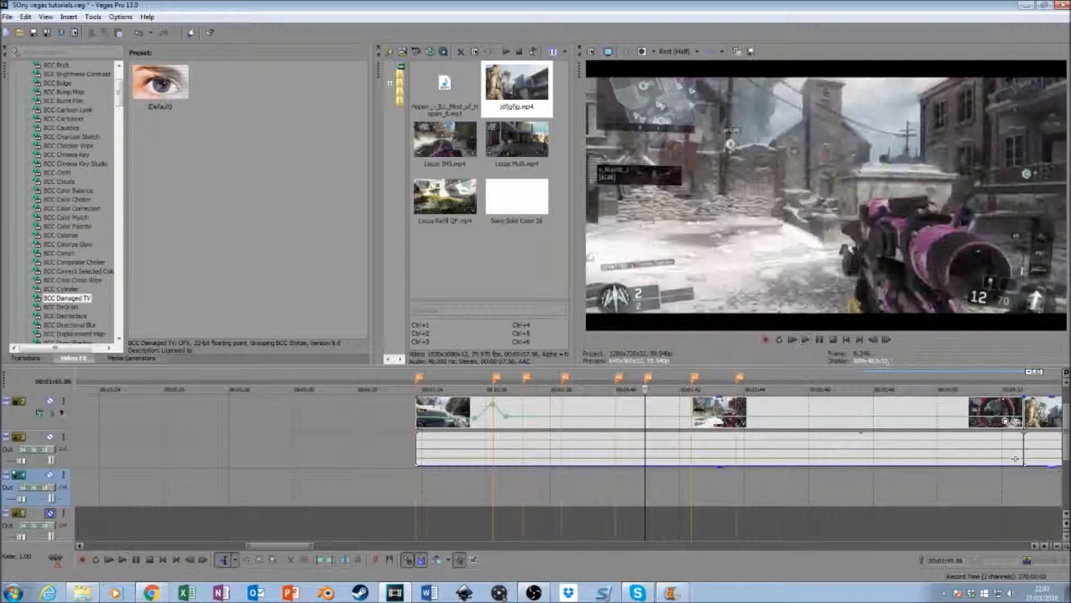
- Play the music from the 00:01:43.45 marker, fine-tune the cursor by frames and add a marker on the beat at 00:01:44.45
scroll(1016, 459, down, 1)
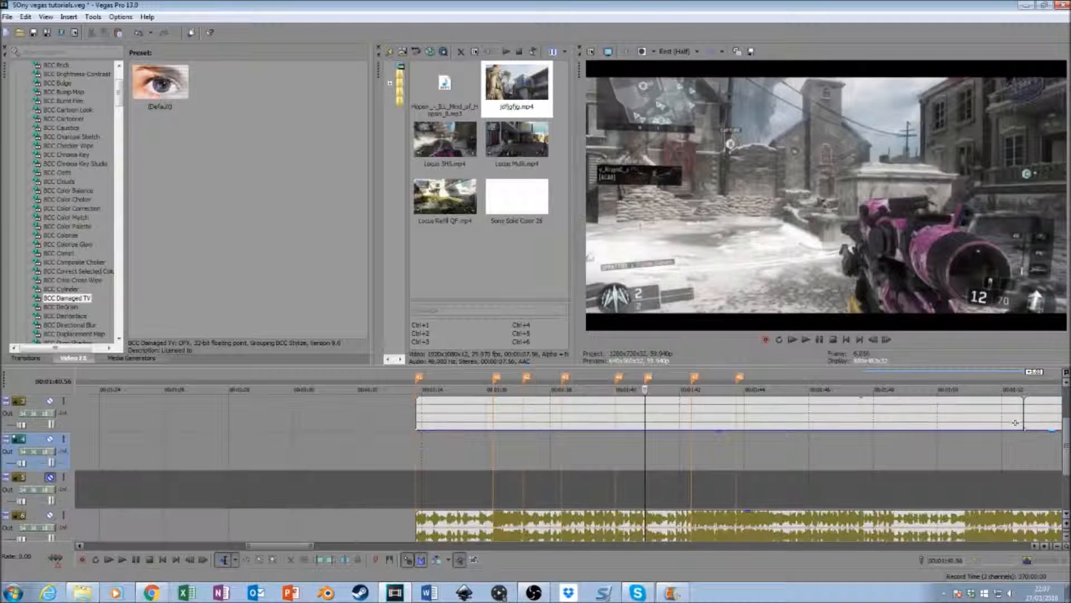
click(735, 441)
key(space)
key(space)
click(772, 458)
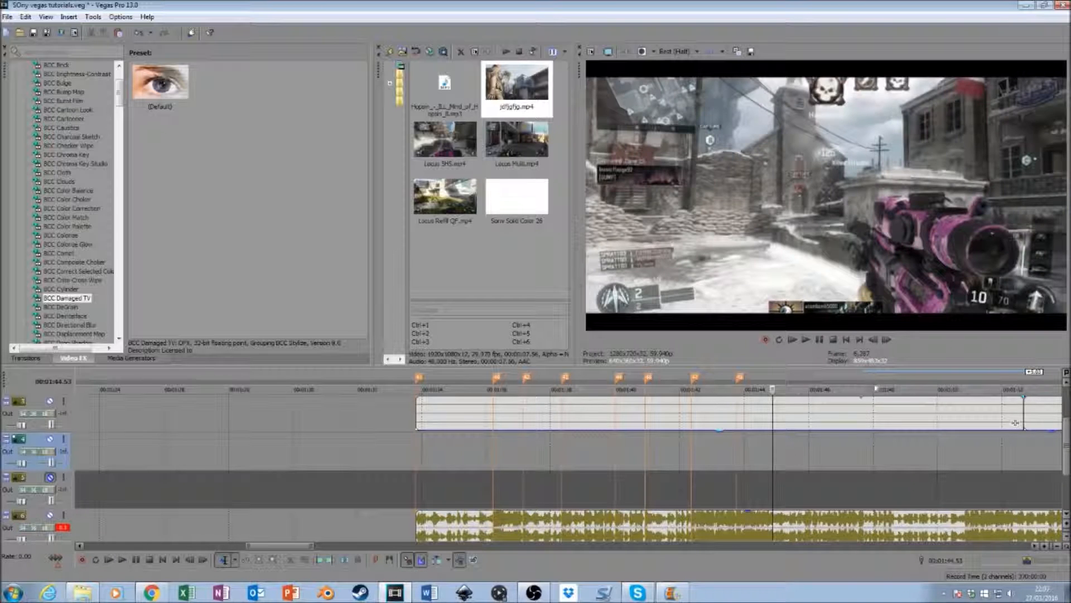
click(874, 340)
key(m)
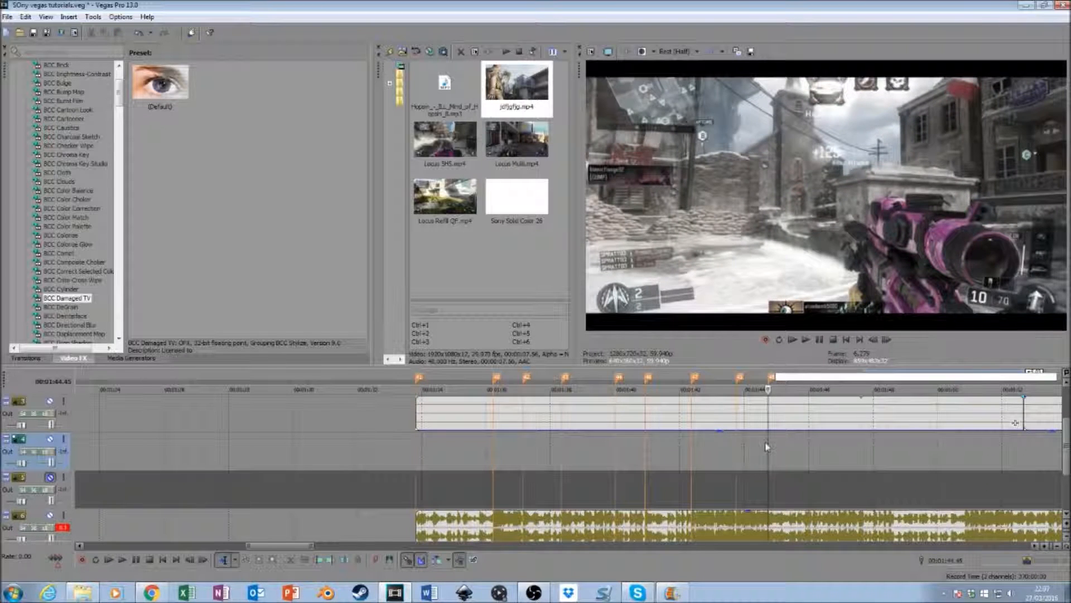
- Play from just before the newest marker and add a marker on the next beat, at 00:01:45.55
click(762, 450)
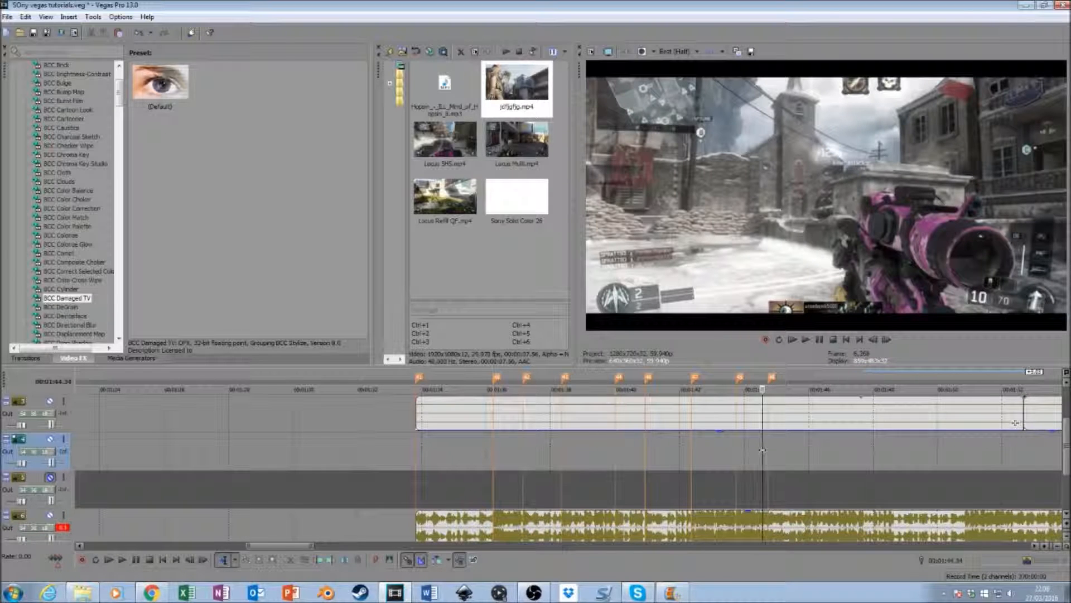
key(space)
click(807, 470)
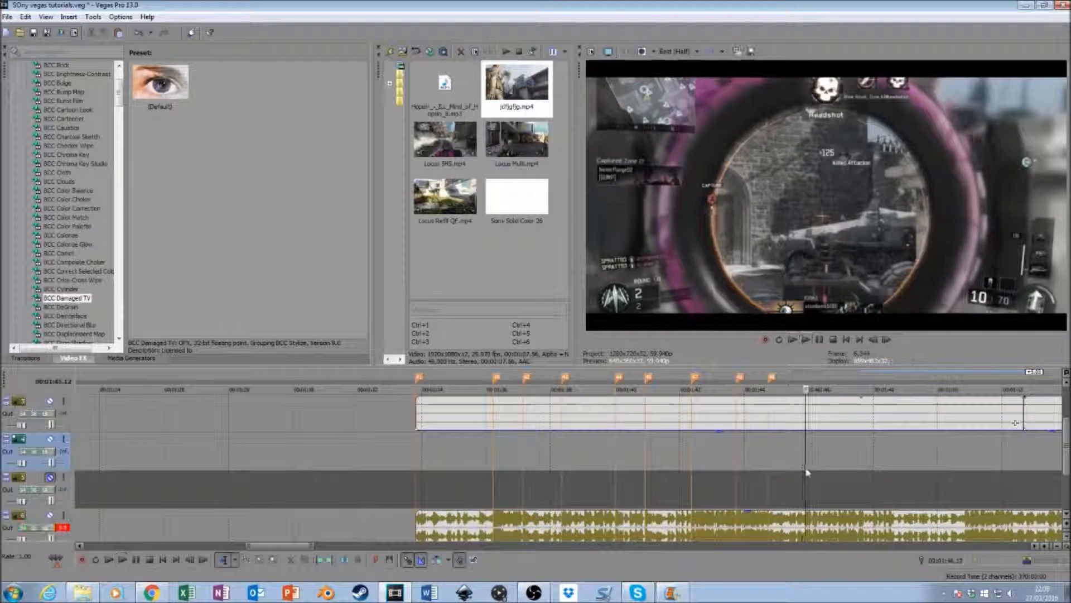
click(874, 340)
key(m)
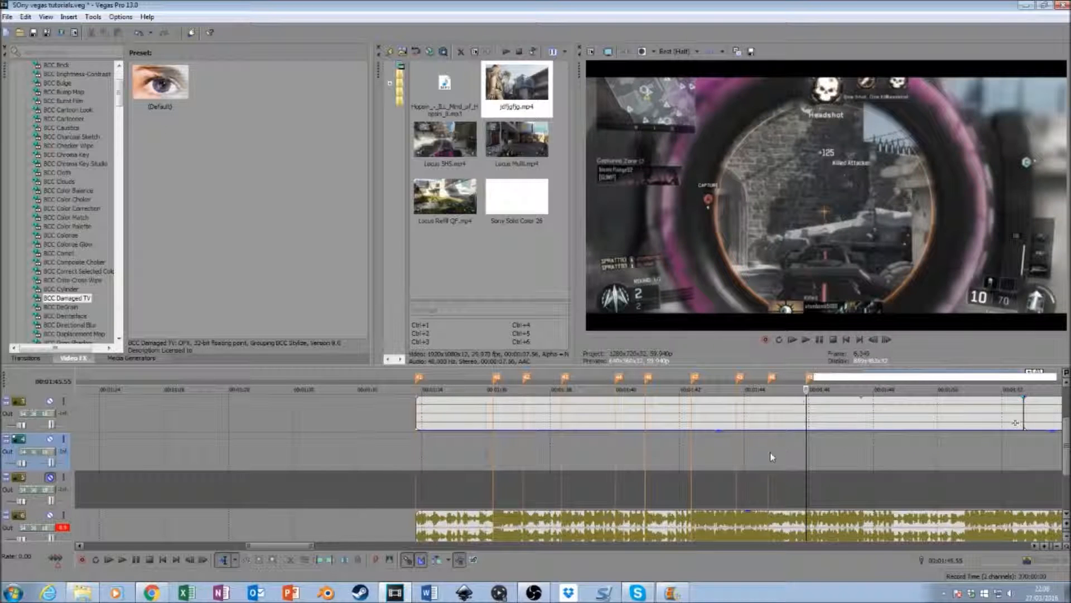
- Replay from the 00:01:44.45 marker, step back to the exact frame of the following unmarked beat and mark it at 00:01:47.33
click(770, 457)
key(space)
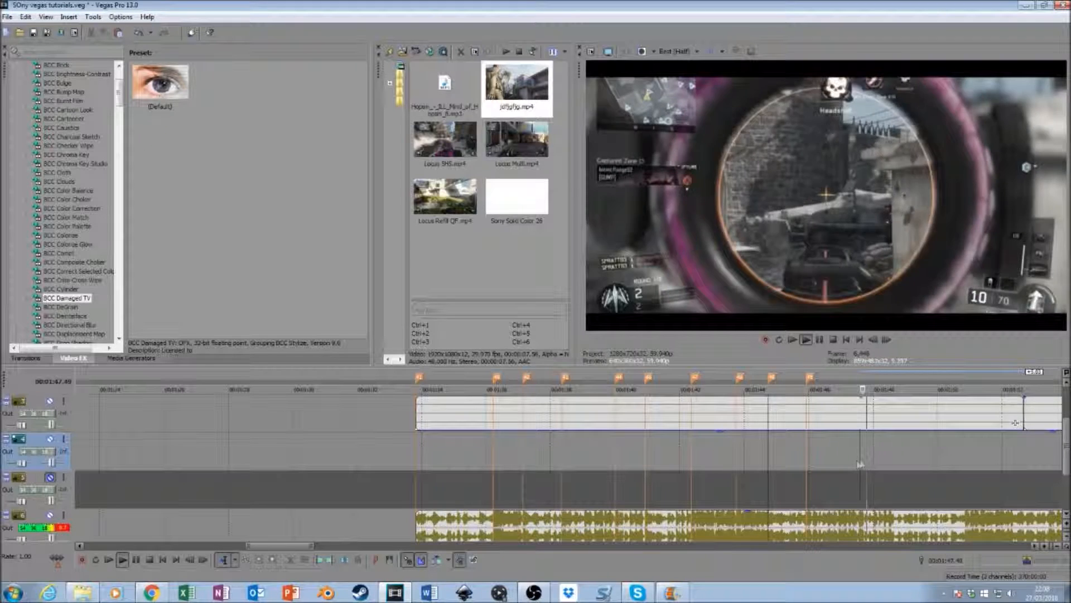
click(859, 463)
key(space)
click(873, 340)
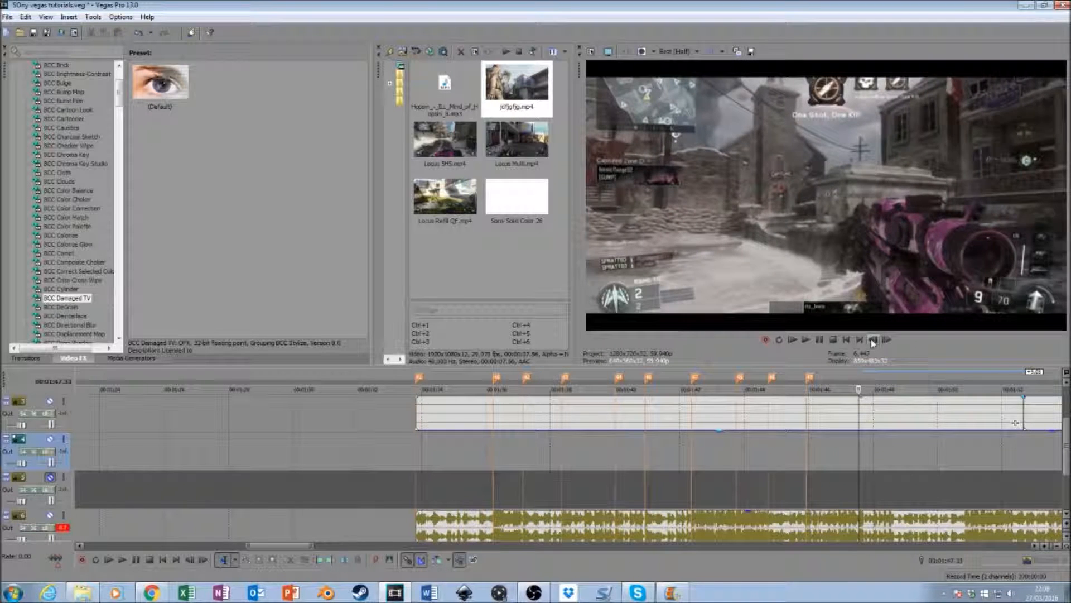
key(m)
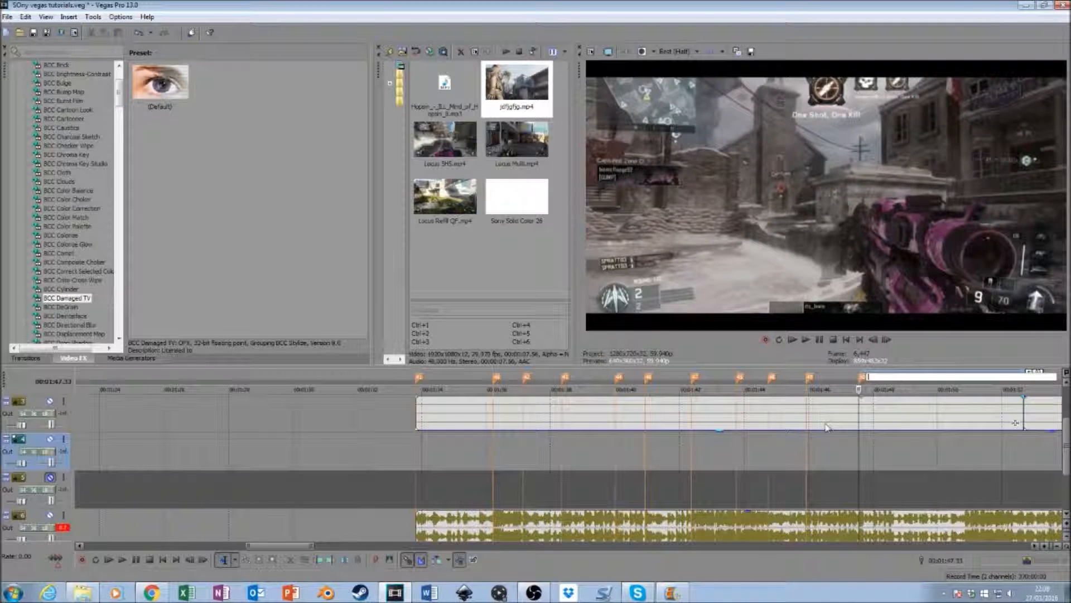
- Replay the music around the newest marker and add a marker on the following beat, at 00:01:48.31
click(834, 457)
key(space)
key(space)
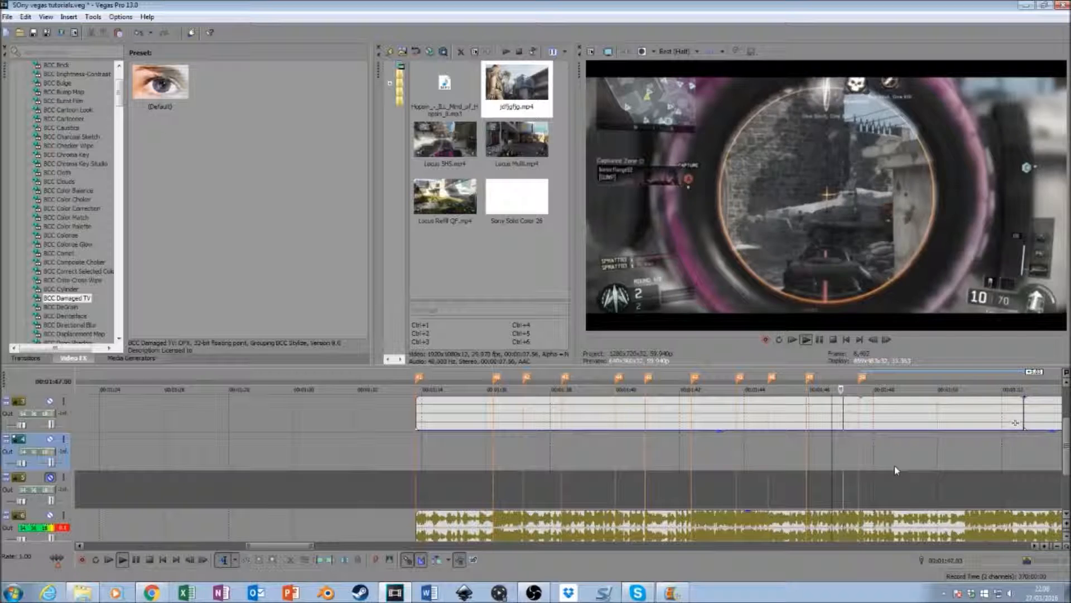
click(862, 486)
key(space)
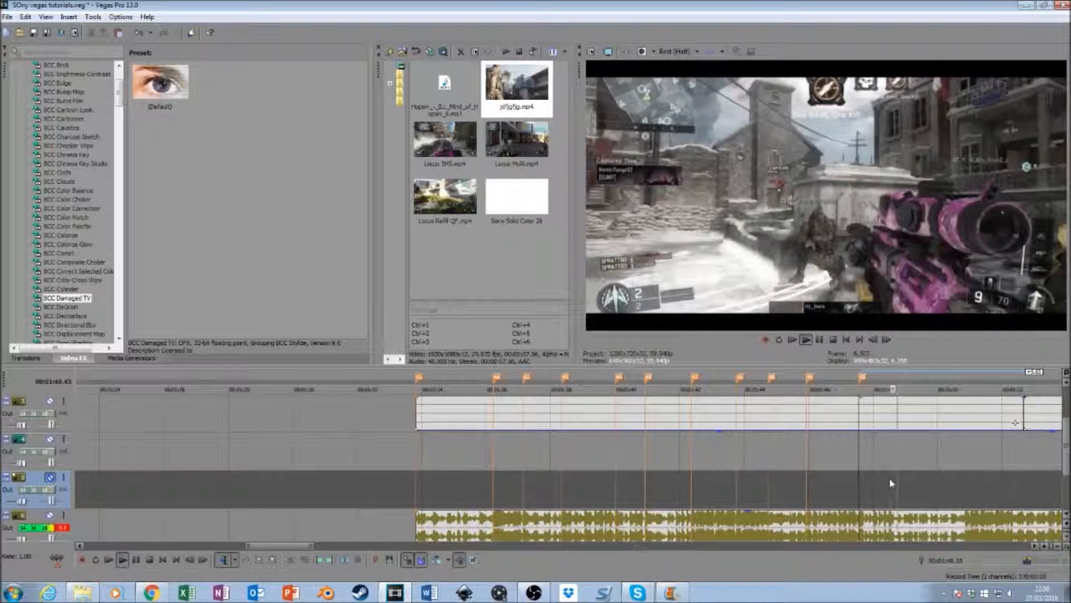
click(888, 466)
click(887, 339)
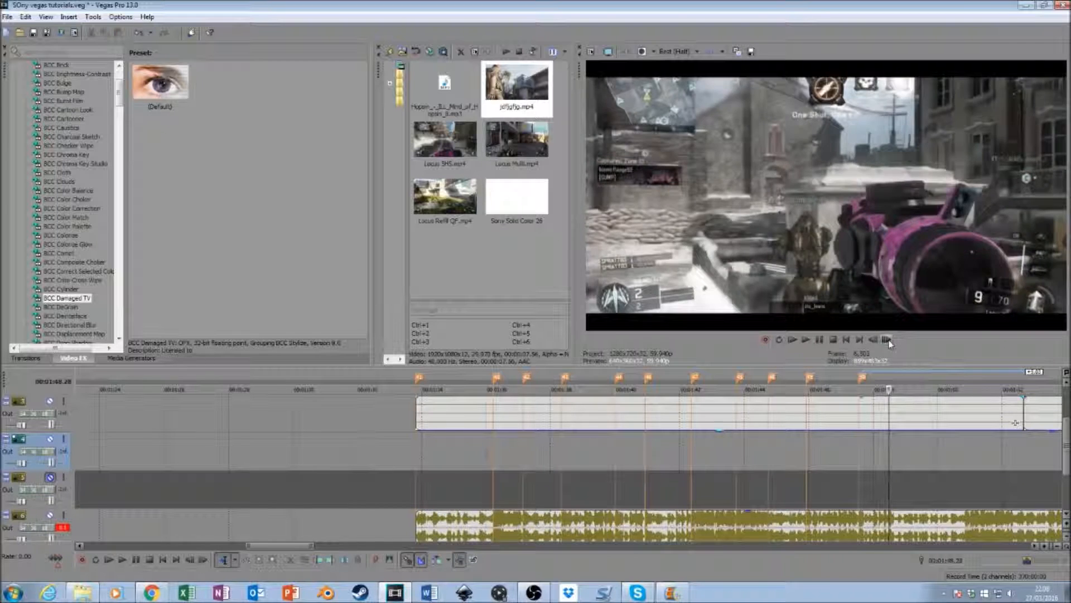
click(887, 339)
key(m)
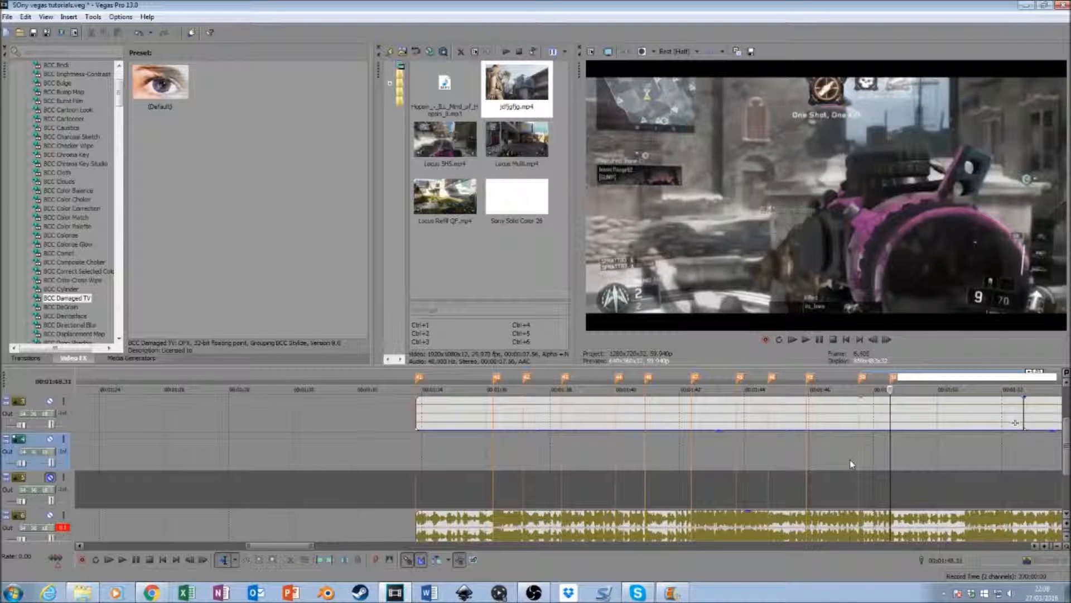
- Play from just before the 00:01:47.33 marker and add a marker where the music changes, at about 00:01:50.51
click(852, 464)
key(space)
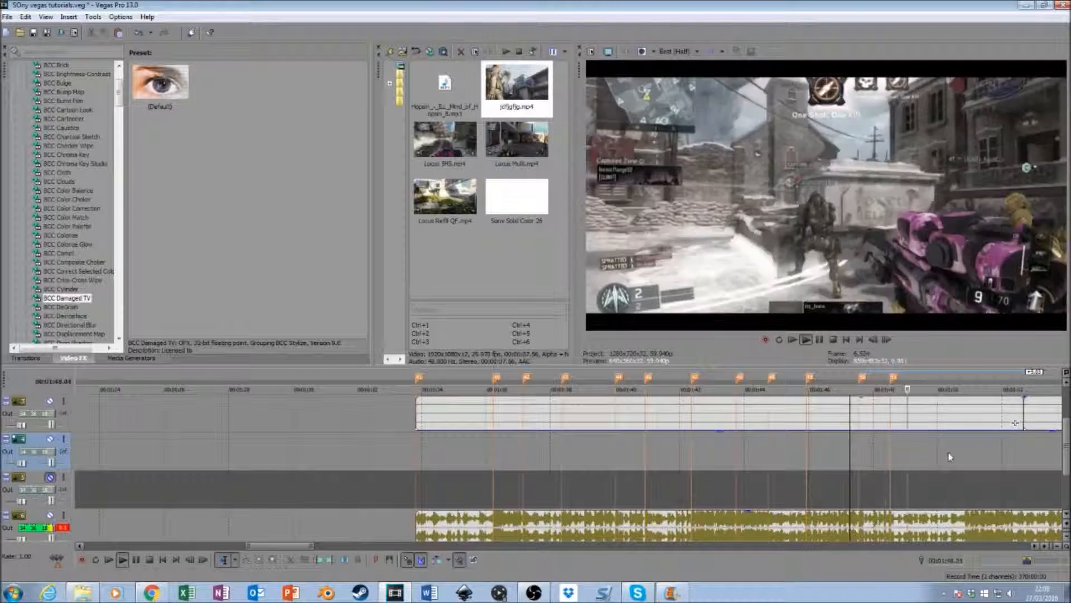
key(space)
click(965, 463)
click(891, 340)
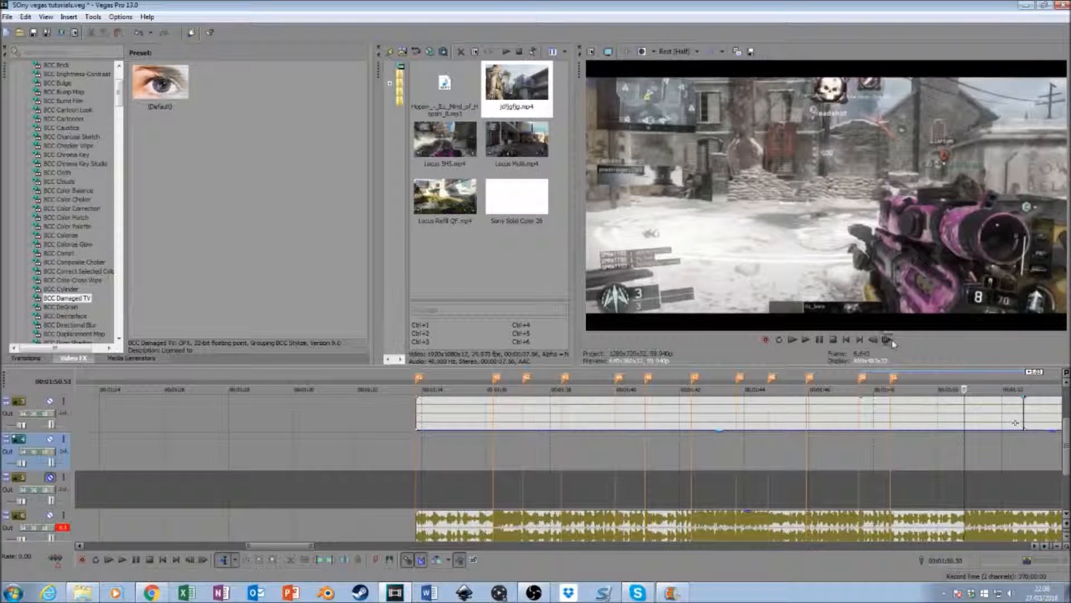
key(m)
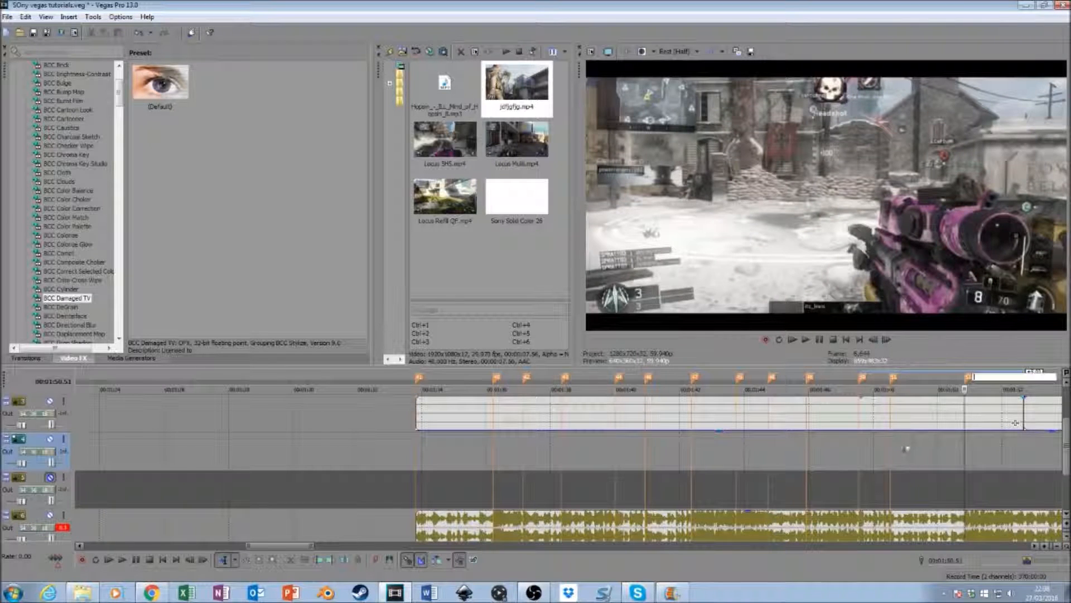
- Play the music past the newest marker and add a marker on the next beat near the clip's end, at about 00:01:52
click(939, 461)
key(space)
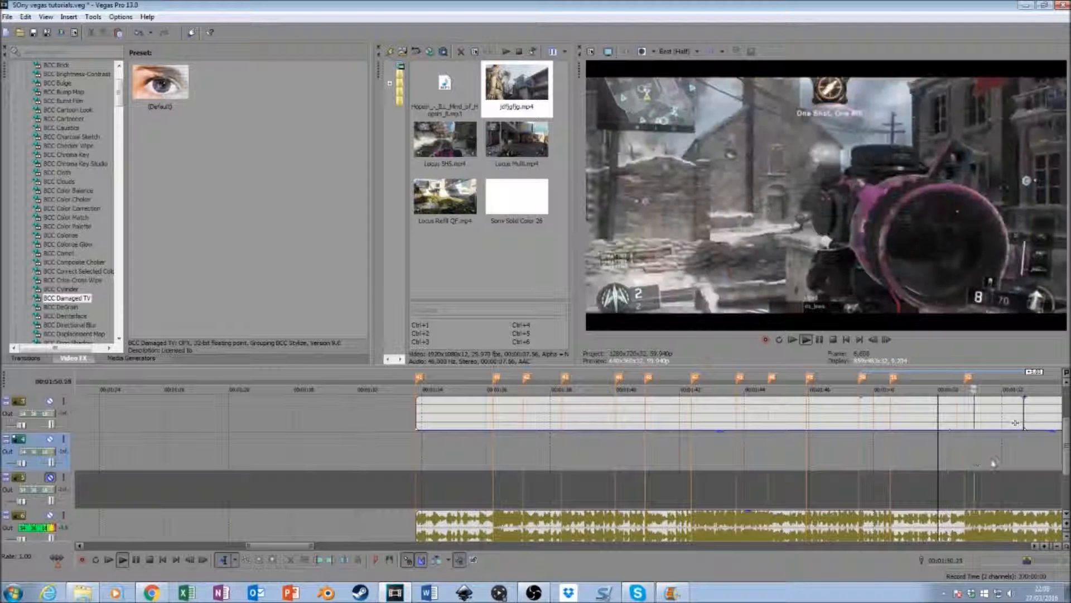
click(1009, 461)
key(space)
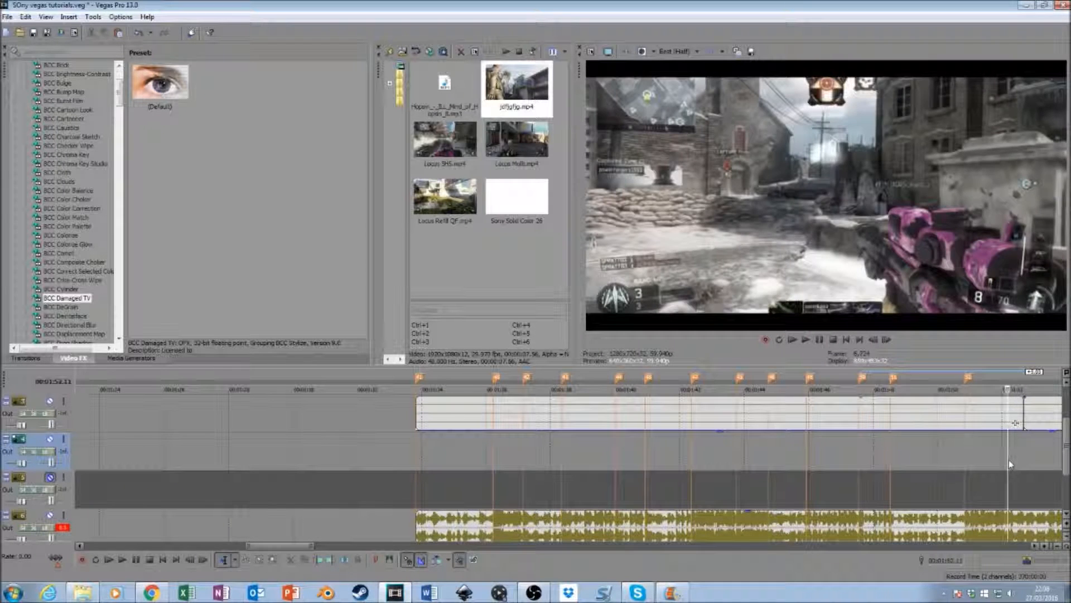
click(1012, 463)
key(m)
- Play from the 00:01:50.51 marker and add a marker on the following beat, at about 00:01:51.22
click(966, 472)
key(space)
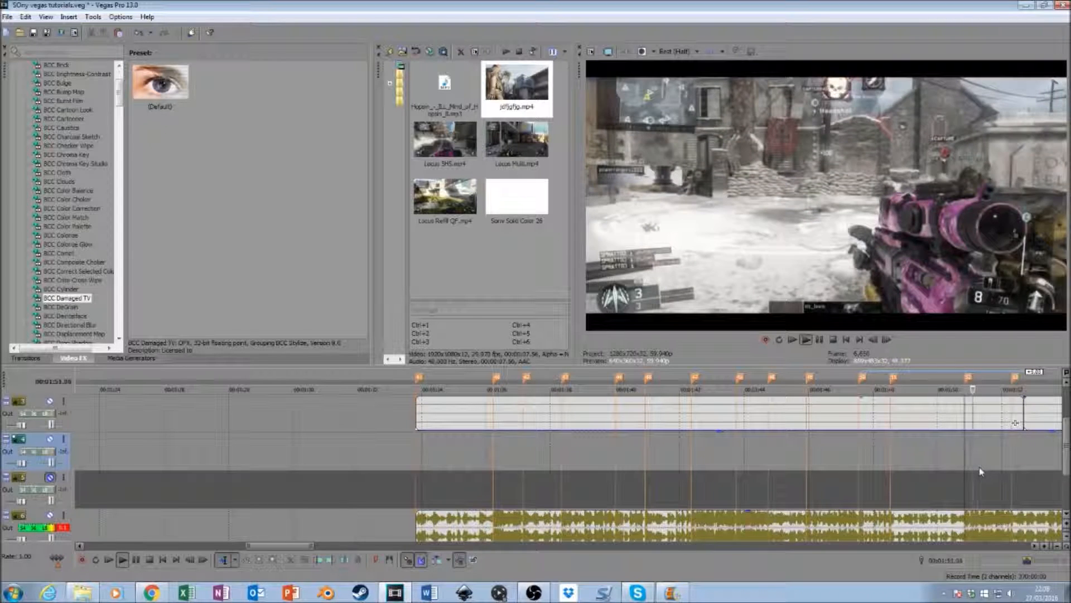
key(Return)
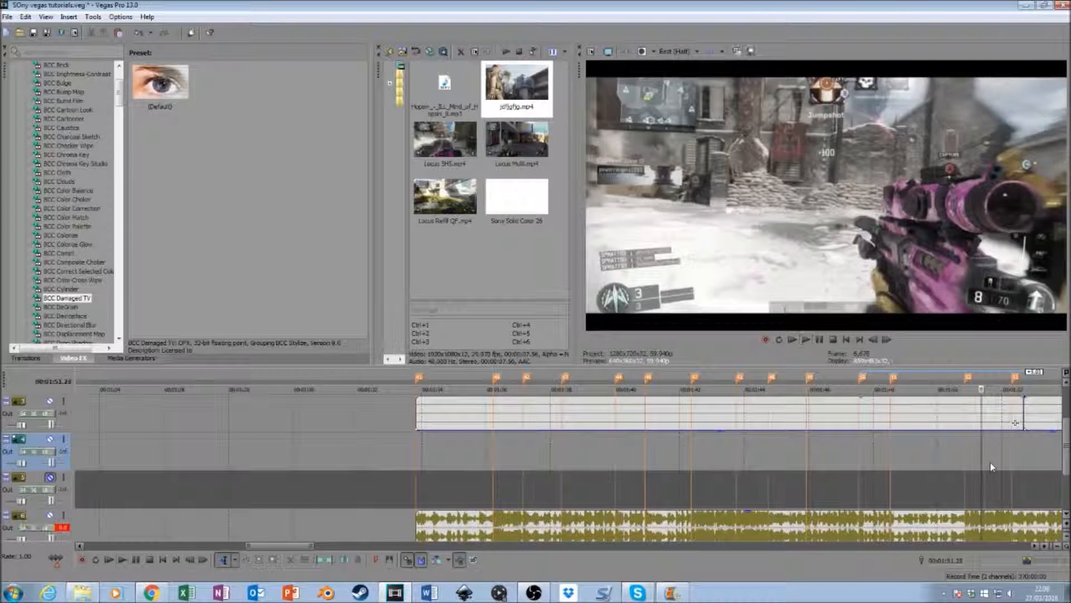
key(m)
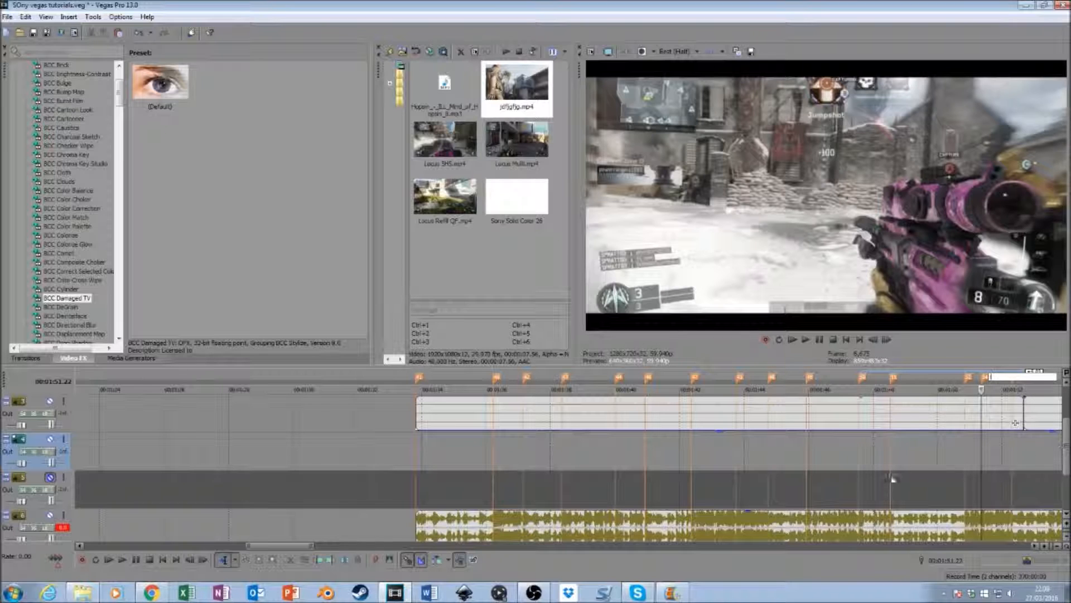
- Replay around the newest marker, step back to the frame at 00:01:51.18 and move the marker to it
scroll(964, 440, right, 5)
click(964, 442)
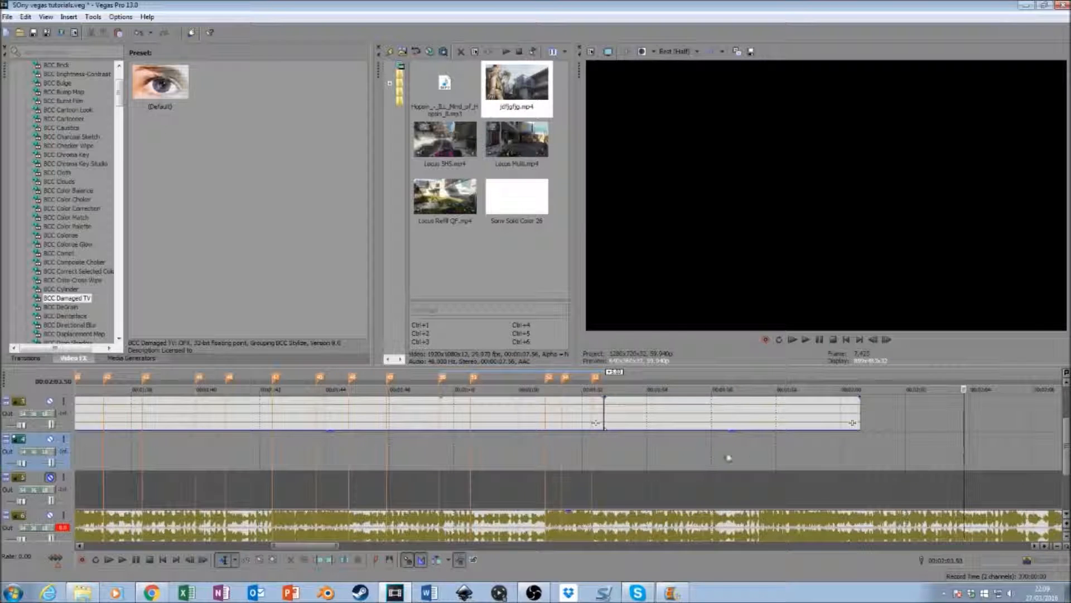
click(562, 454)
key(space)
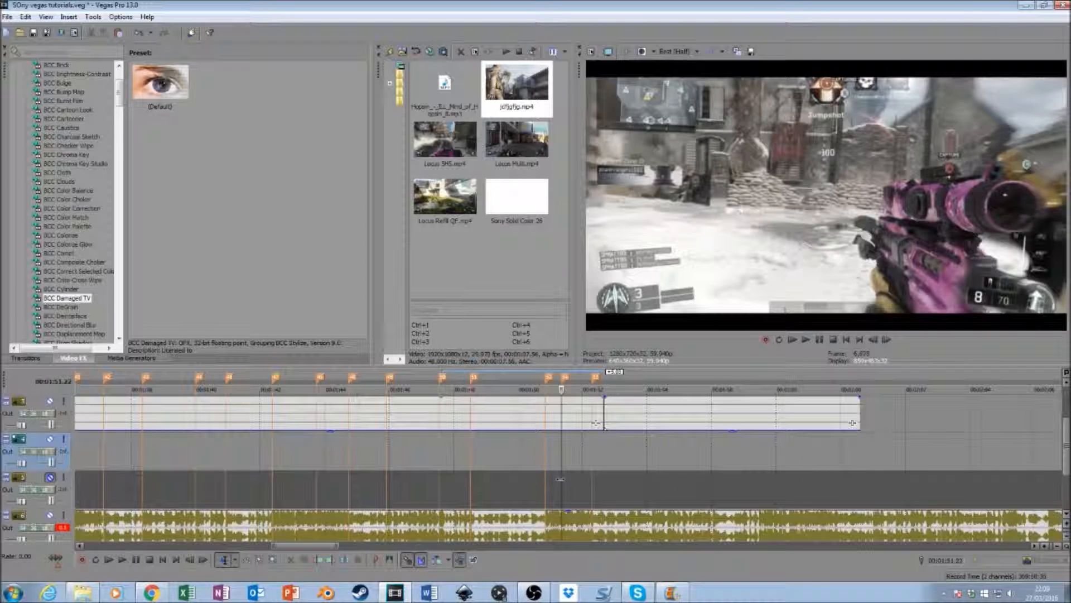
click(873, 340)
click(874, 339)
click(874, 339)
click(873, 339)
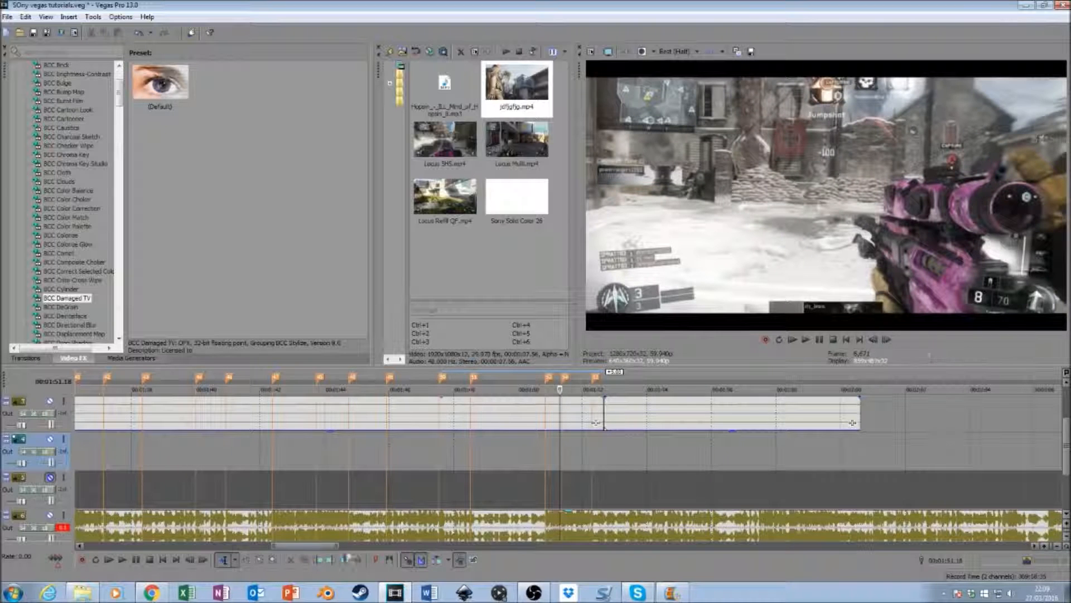
scroll(852, 422, up, 3)
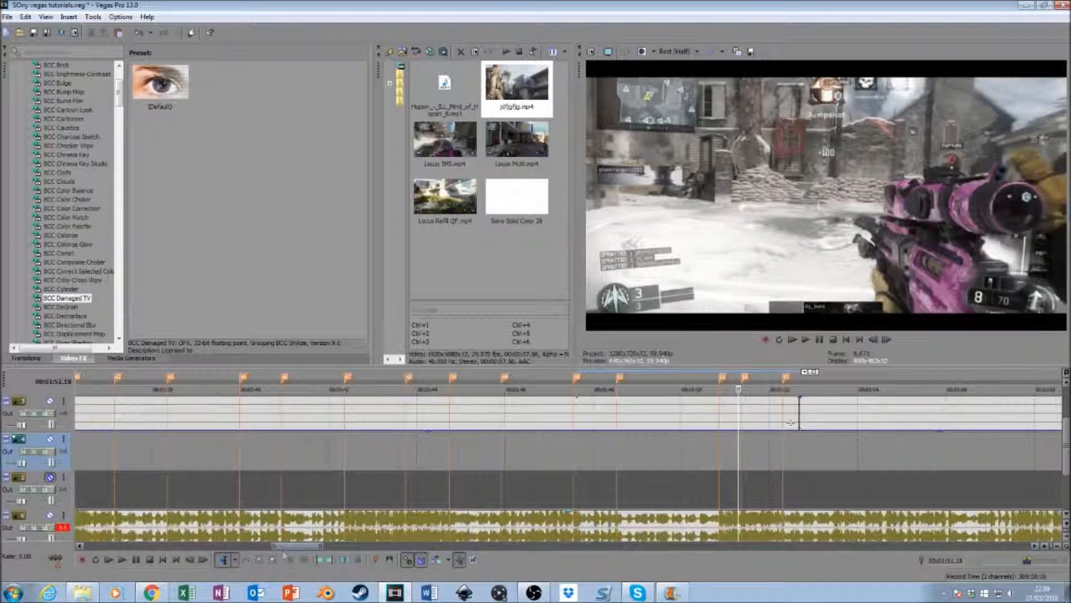
scroll(791, 422, up, 2)
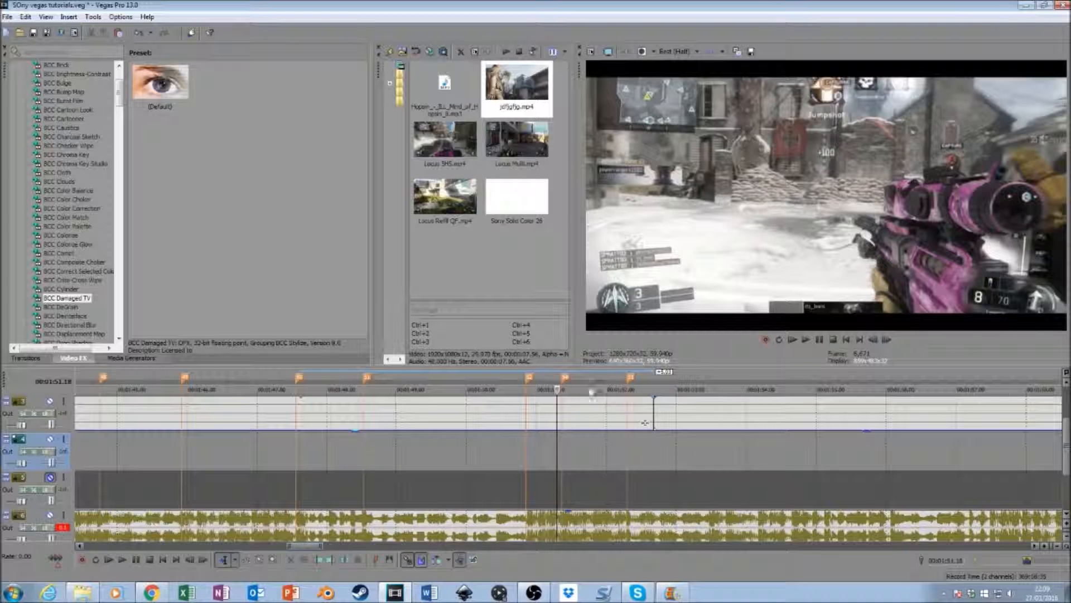
drag(565, 379, 560, 378)
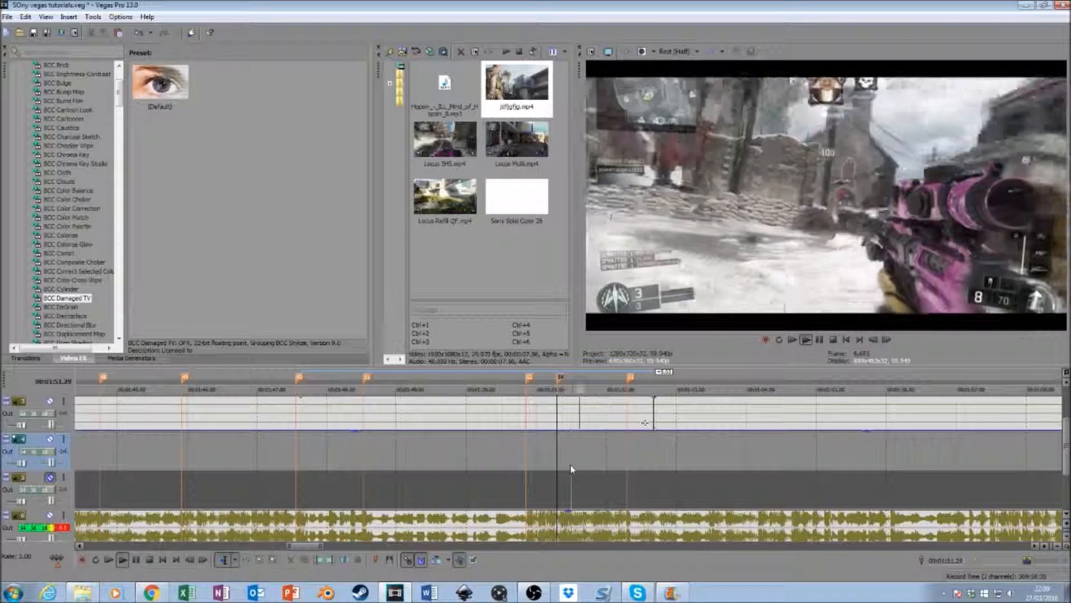
- Replay the same beat, add a marker at 00:01:51.21 and delete the neighbouring earlier marker
click(888, 340)
click(888, 340)
click(889, 340)
key(m)
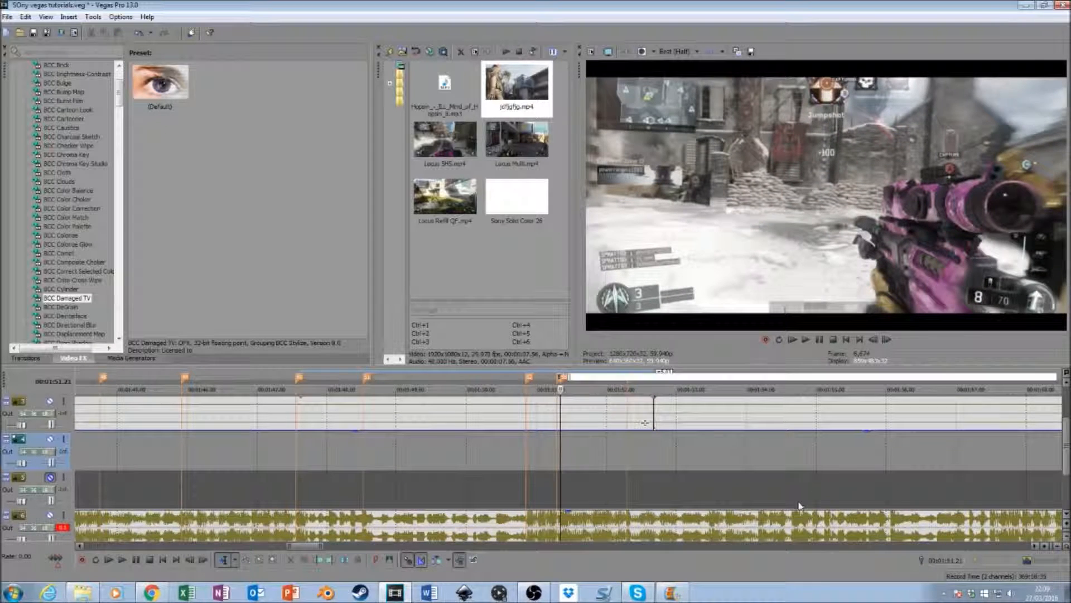
right_click(560, 379)
click(565, 415)
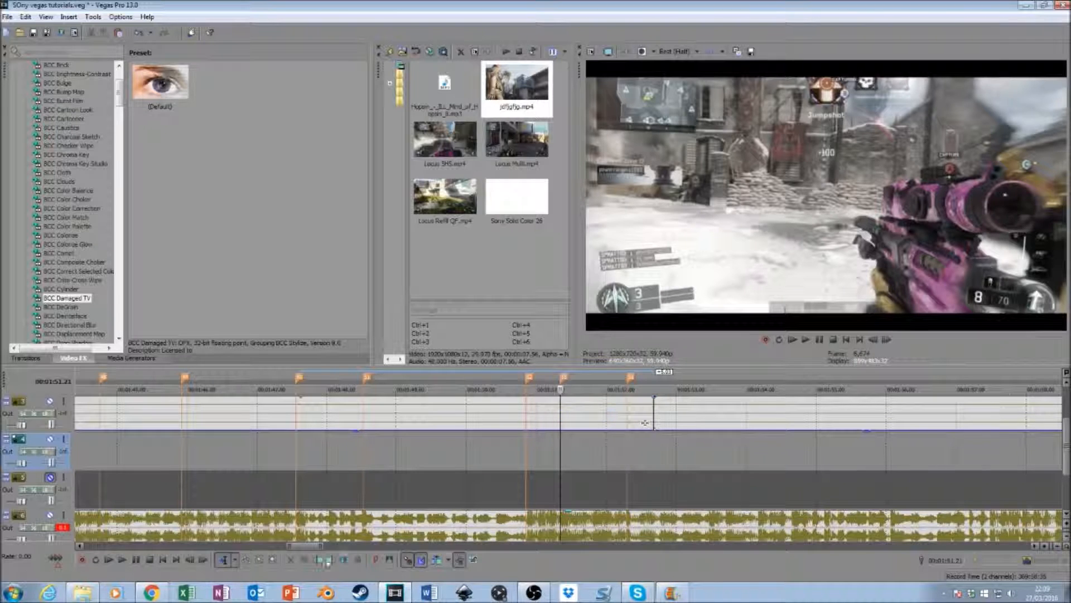
- Trim the end of the first clip back to the last marker, at about 00:01:52
drag(321, 546, 275, 546)
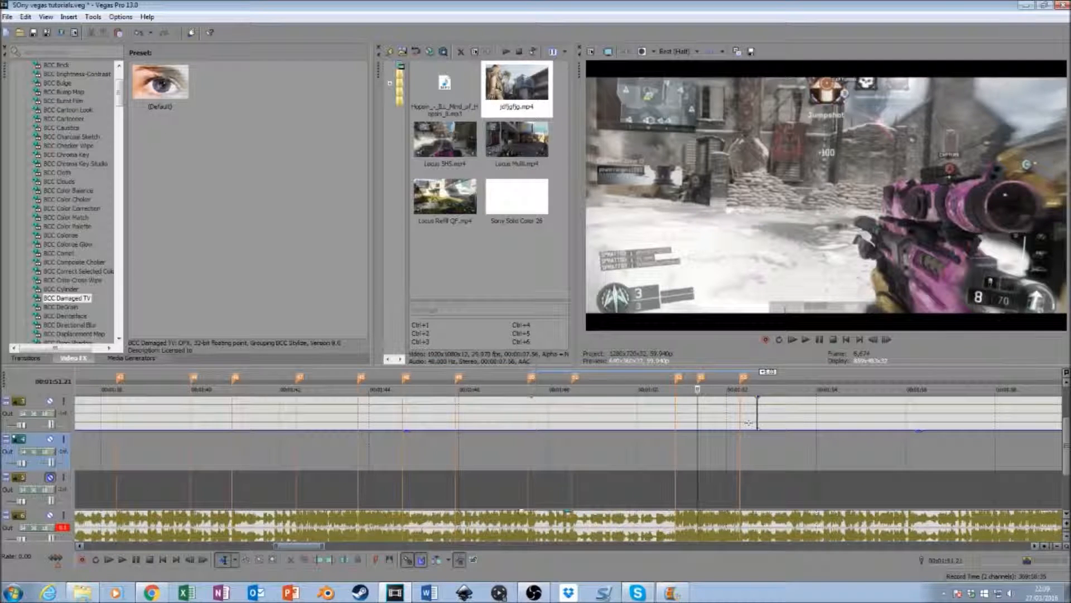
drag(749, 422, 731, 422)
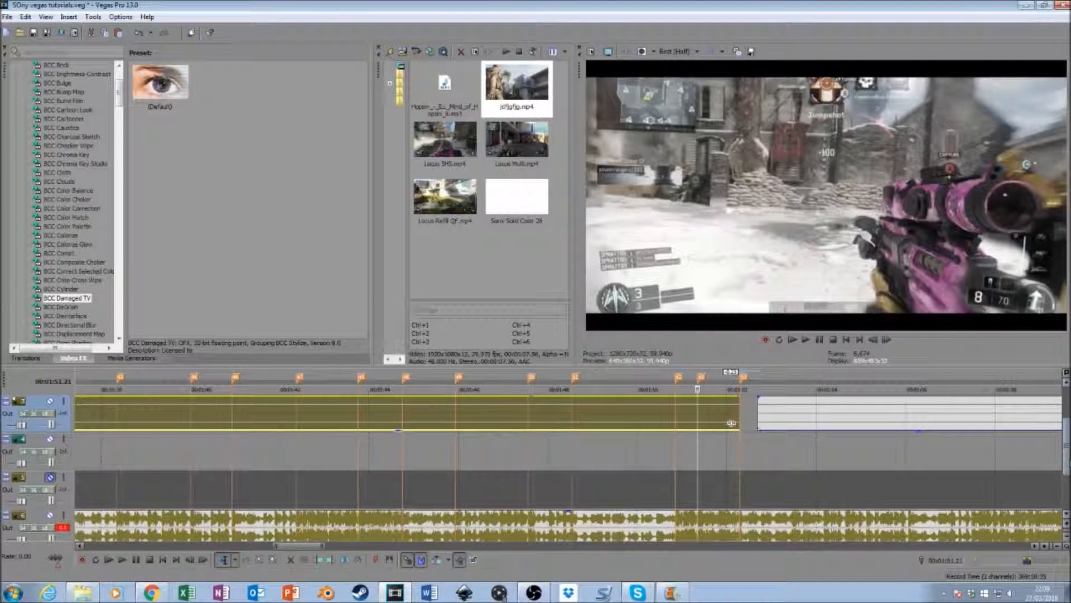
drag(1067, 466, 1068, 453)
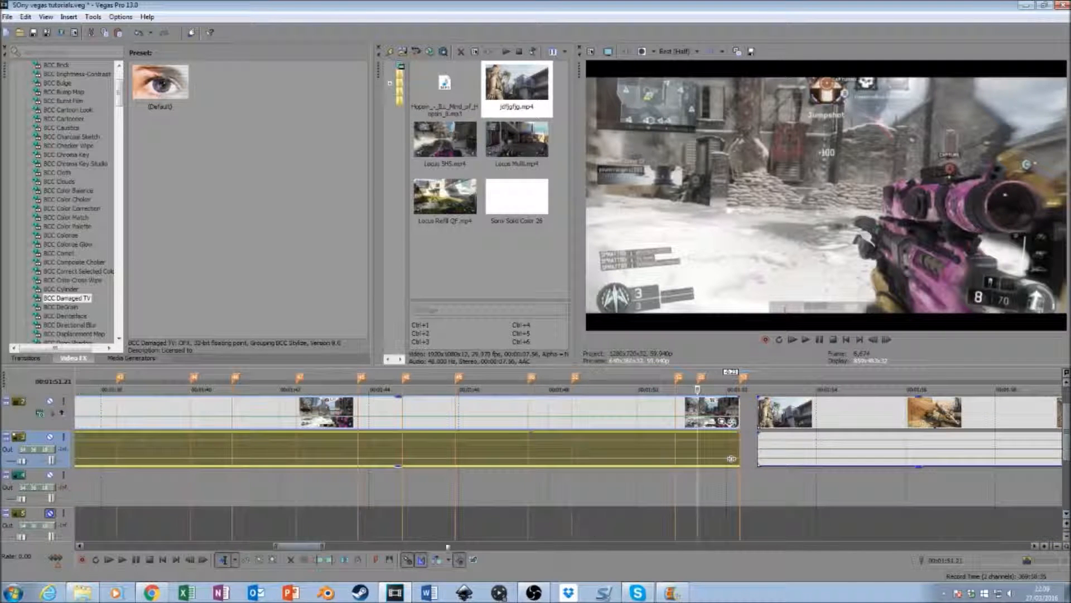
- Examine the first clip from the velocity peak at 00:01:36 onward, frame by frame and in playback, to find where the following shots fall
drag(308, 547, 297, 547)
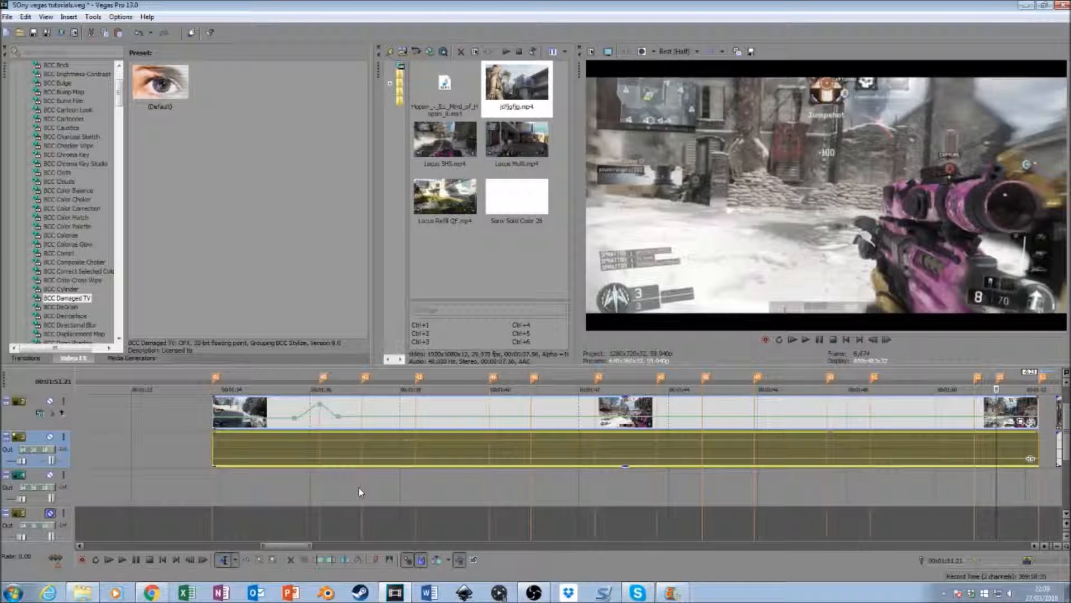
click(360, 488)
click(316, 494)
key(space)
key(space)
click(884, 341)
click(883, 341)
click(884, 341)
click(884, 341)
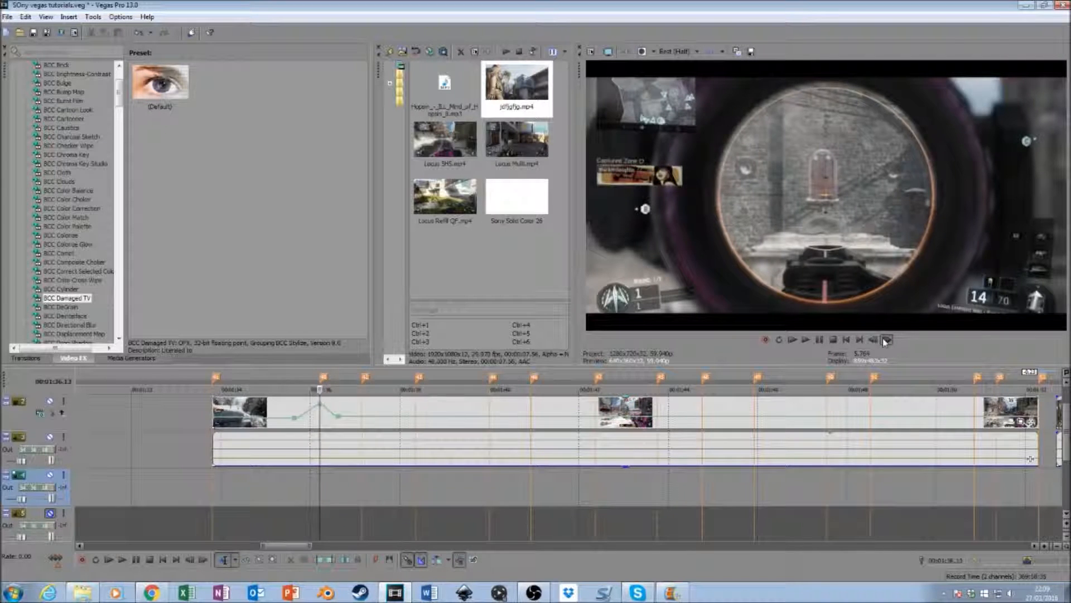
click(884, 341)
click(884, 341)
click(885, 341)
click(884, 341)
click(884, 339)
click(884, 339)
click(884, 340)
click(884, 340)
click(885, 339)
click(885, 339)
click(884, 339)
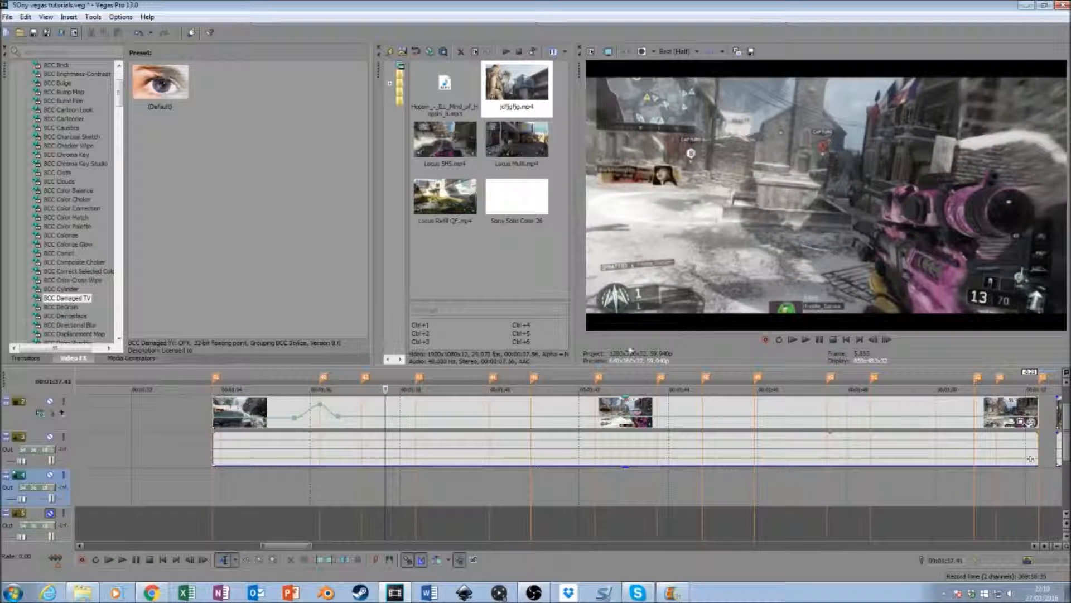
key(space)
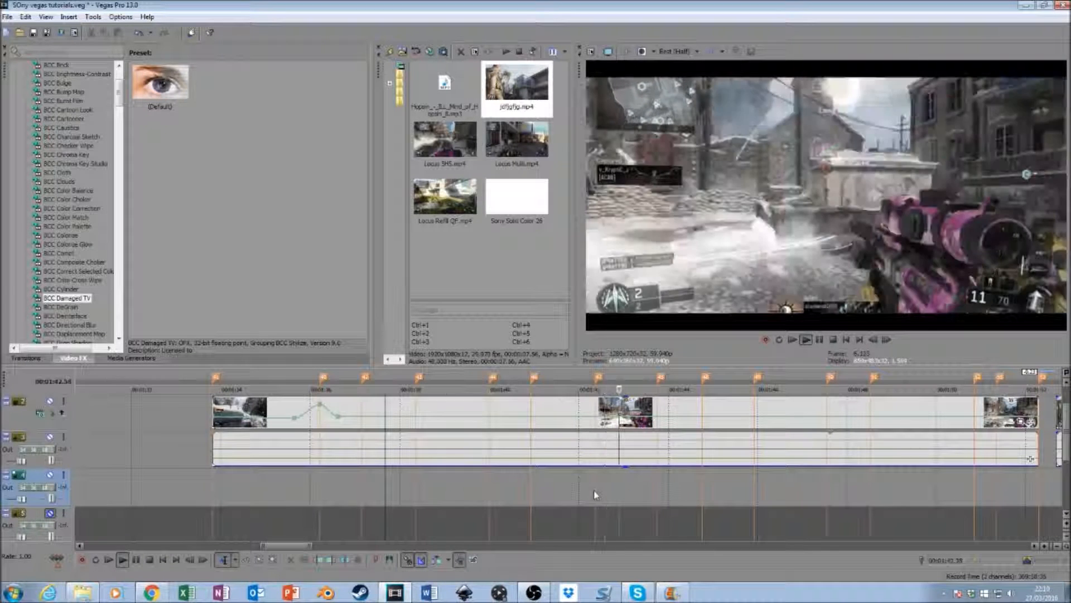
key(space)
- Split the first clip at the 00:01:37.09 marker and again at the marker near 00:01:40.00
click(360, 410)
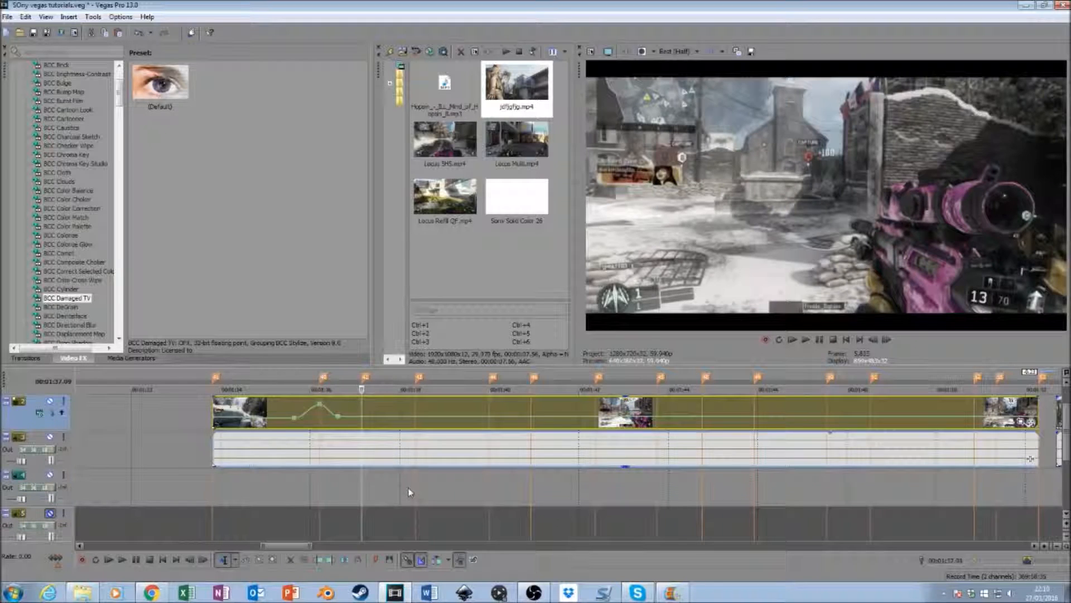
key(s)
click(414, 413)
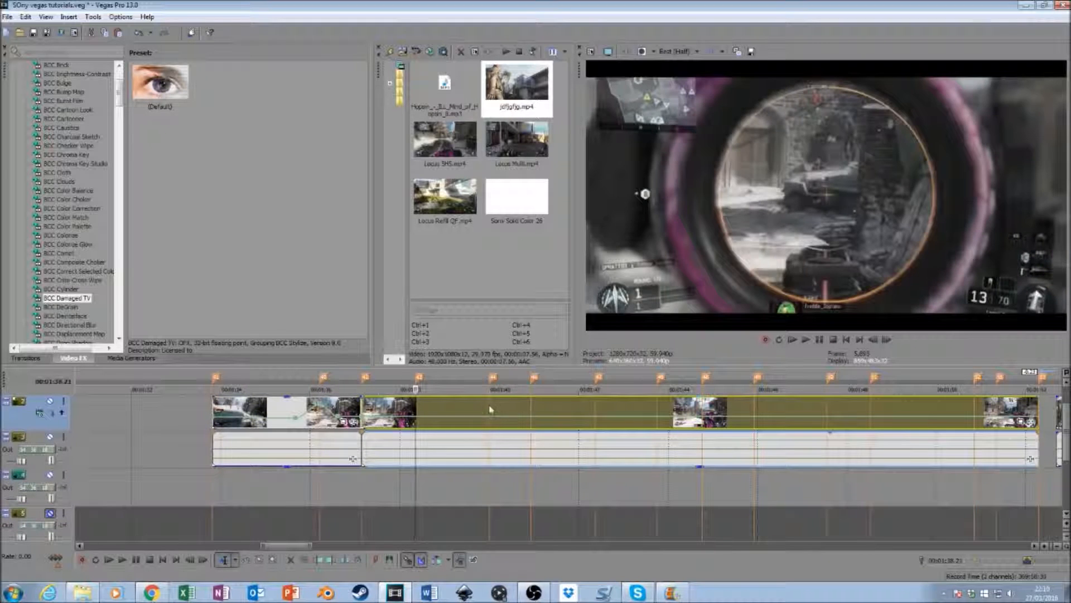
click(489, 410)
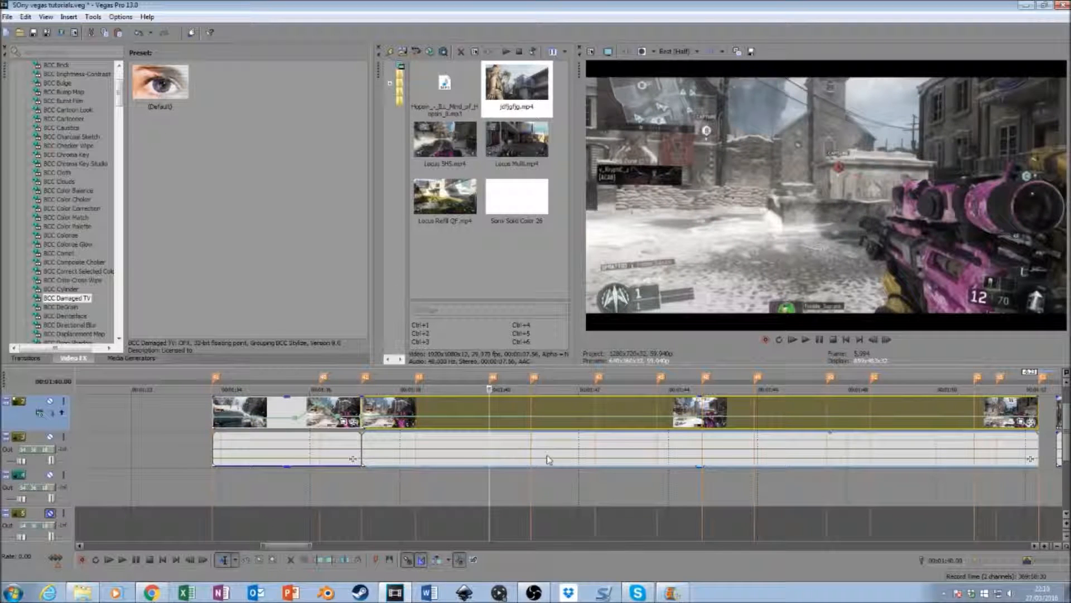
key(s)
- Delete the section between the two splits and move the remaining footage up to the 00:01:37.09 cut
right_click(461, 406)
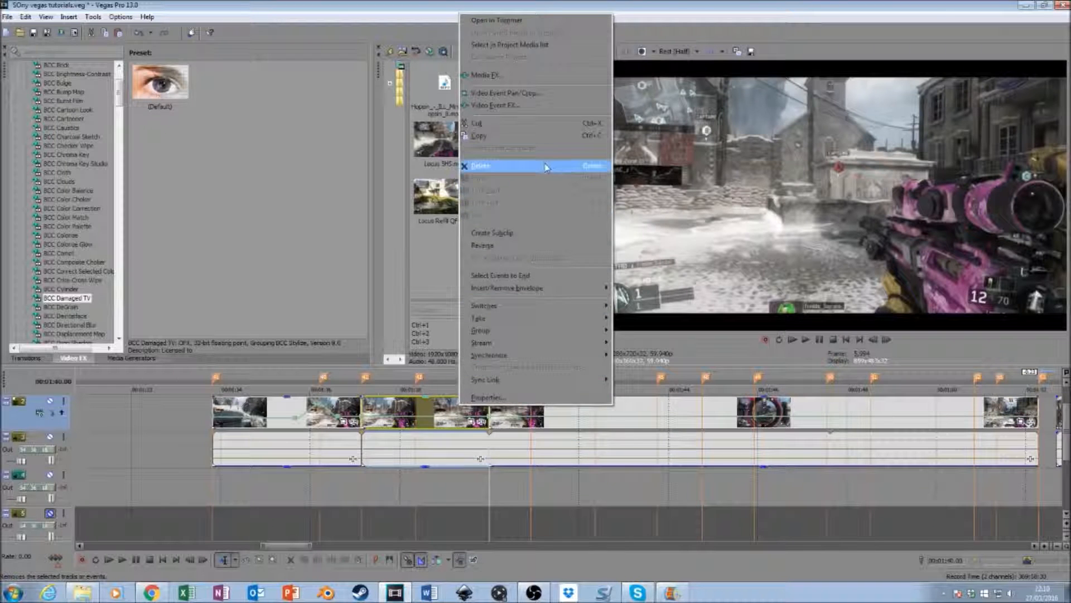
click(575, 166)
drag(578, 410, 449, 409)
- Add three velocity points to the second section: just before, on and just after the 00:01:38.21 marker
click(415, 413)
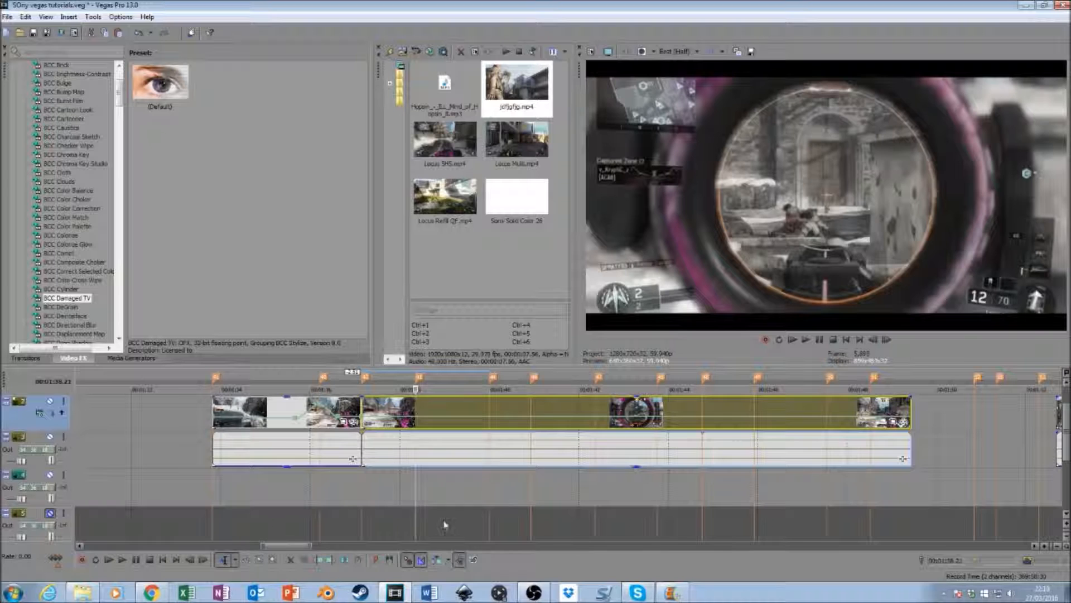
click(405, 420)
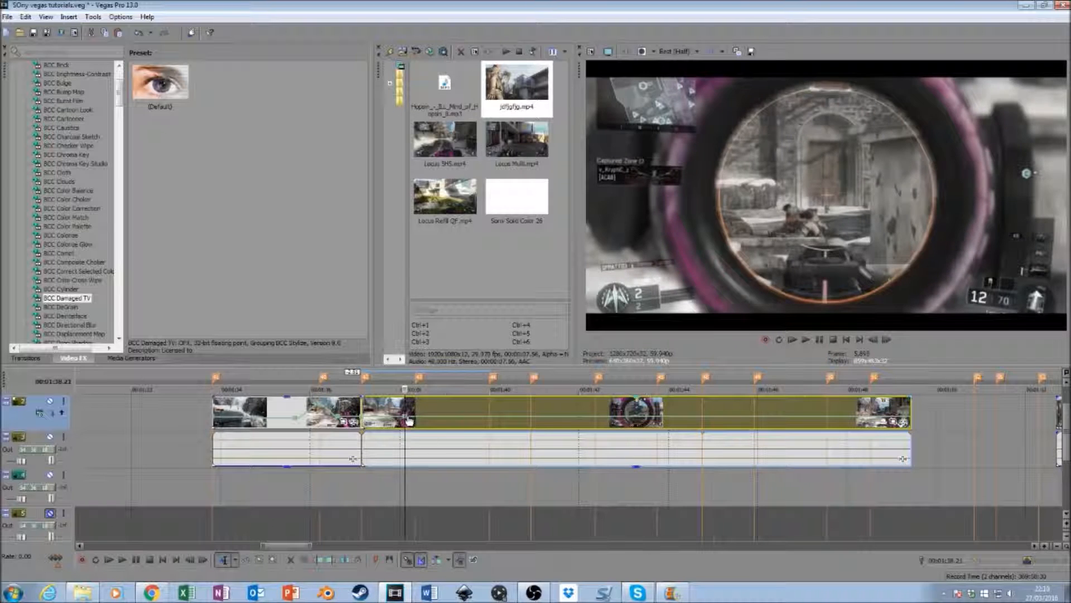
click(416, 421)
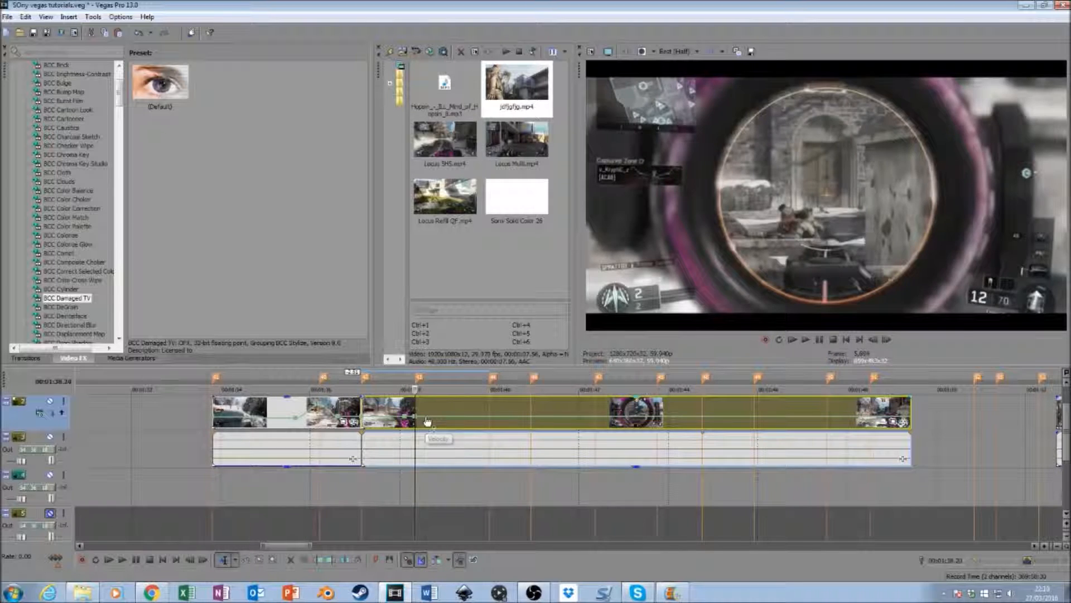
click(425, 421)
- Lower the velocity value of the point just before the 00:01:38.21 marker
right_click(425, 418)
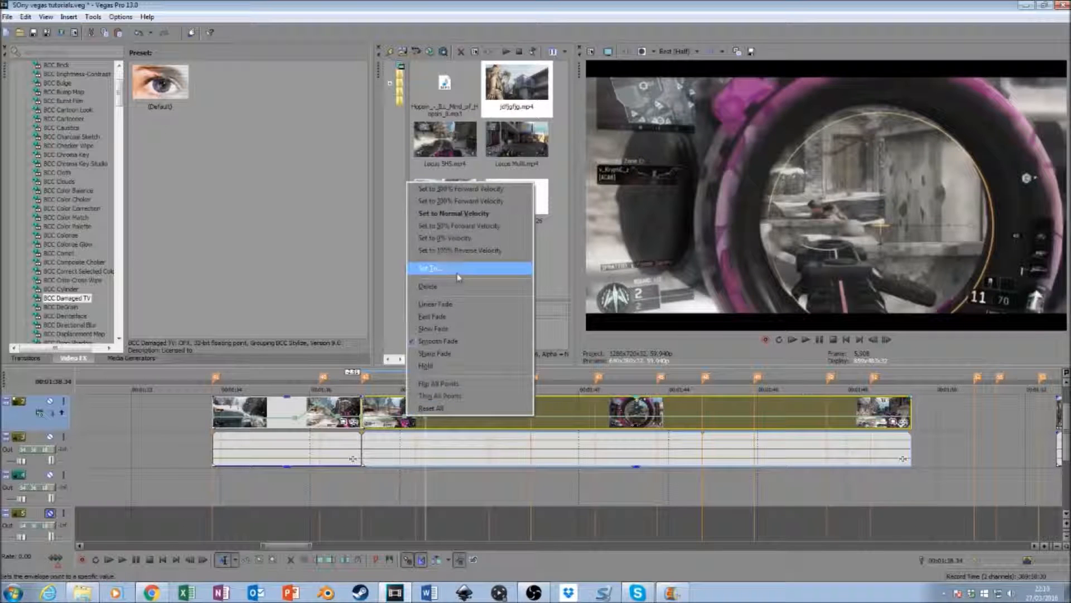
click(458, 275)
text(3)
key(Return)
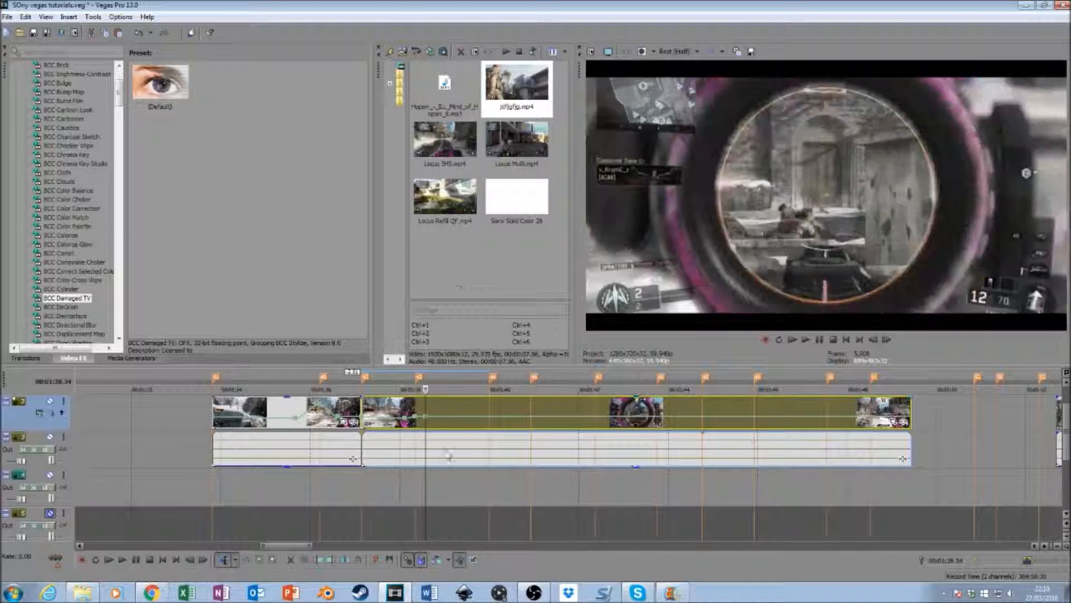
- Set the velocity point on the 00:01:38.21 marker to 200% forward velocity and view the frame at that marker
right_click(417, 417)
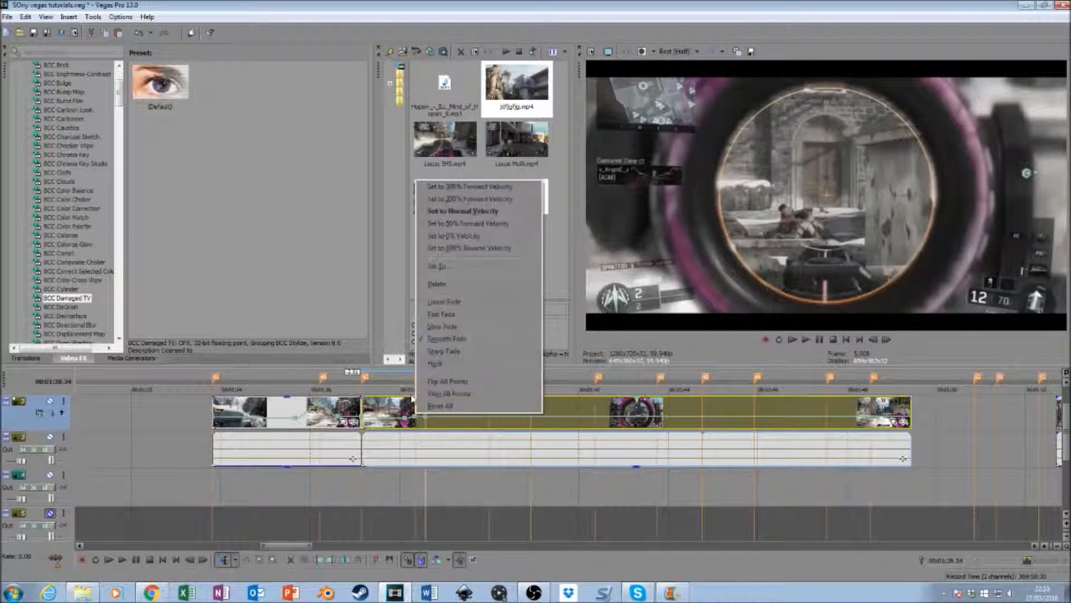
click(449, 206)
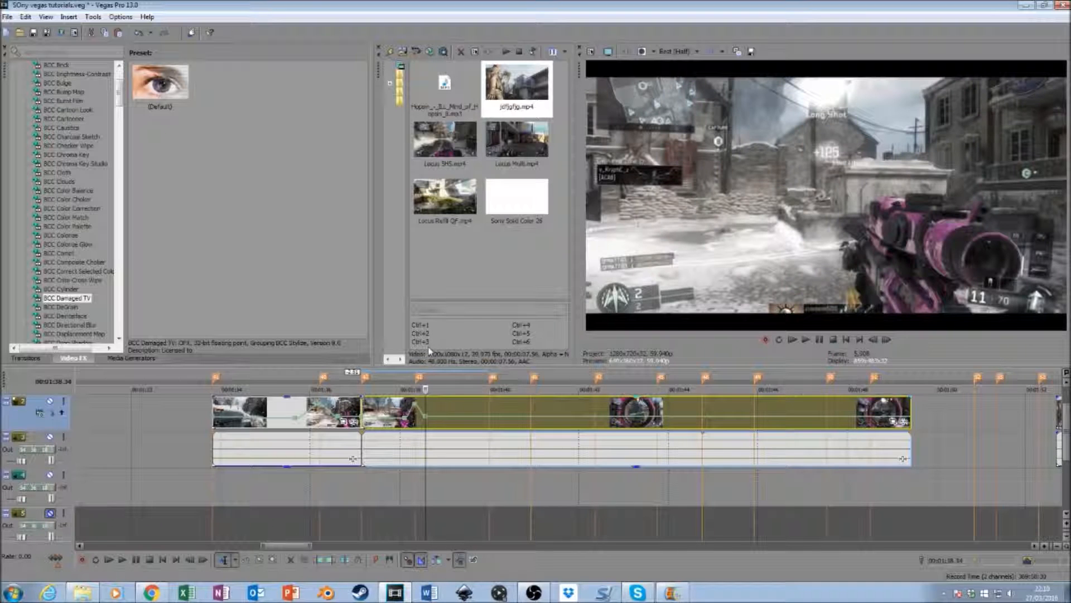
click(416, 414)
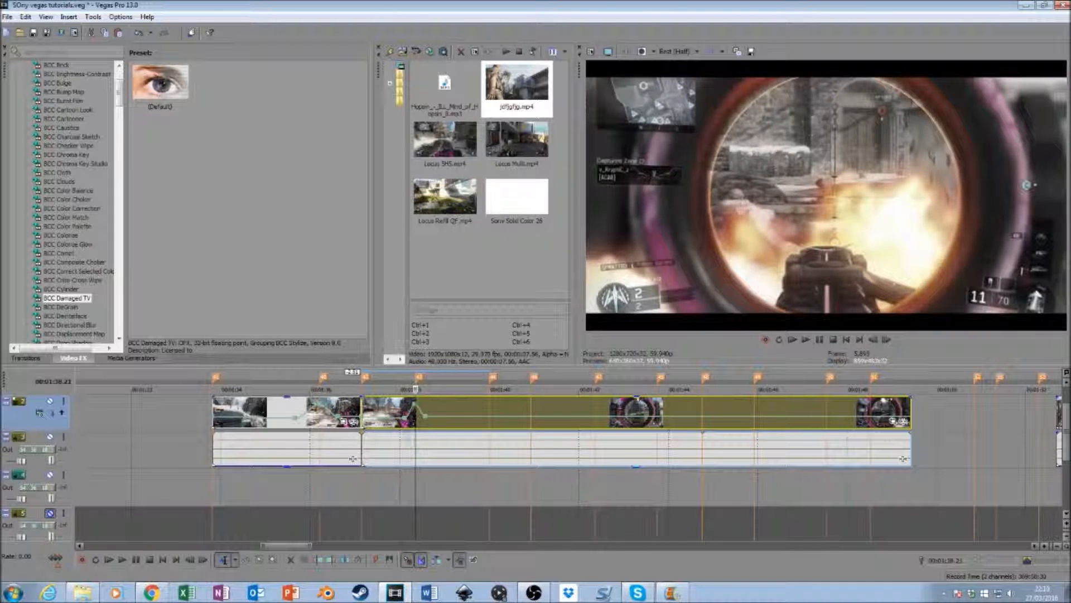
- Raise the velocity point on the 00:01:38.21 marker slightly above 200%
right_click(414, 407)
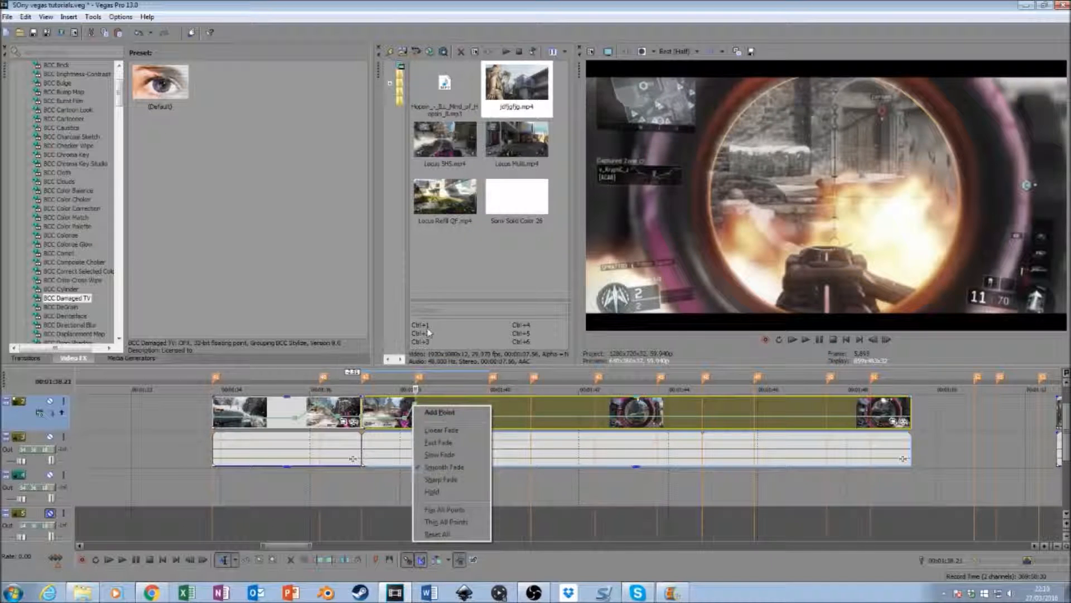
right_click(415, 401)
click(445, 257)
text(225)
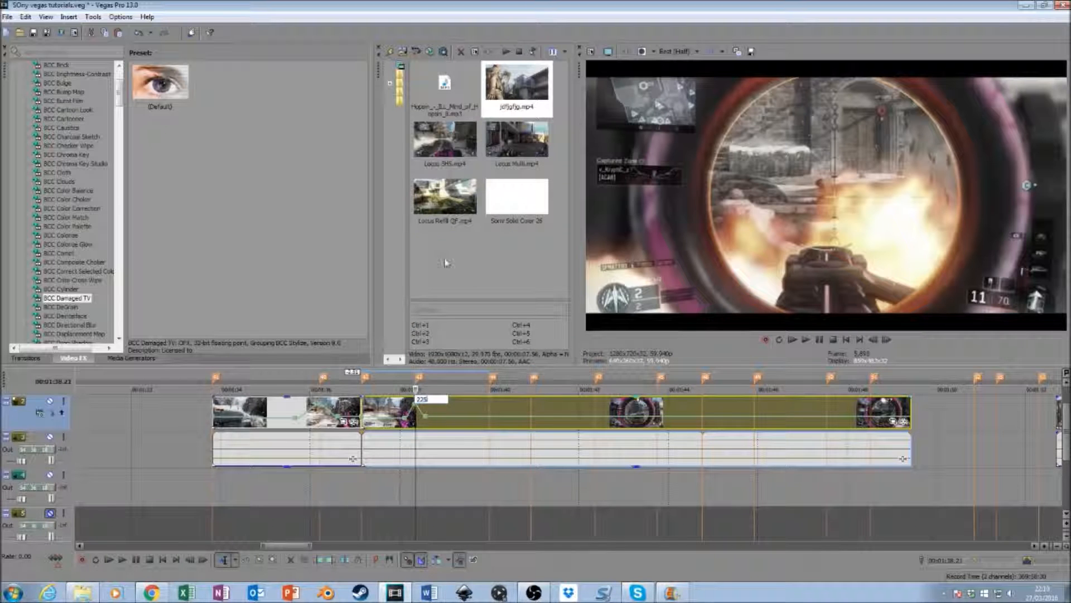
key(Return)
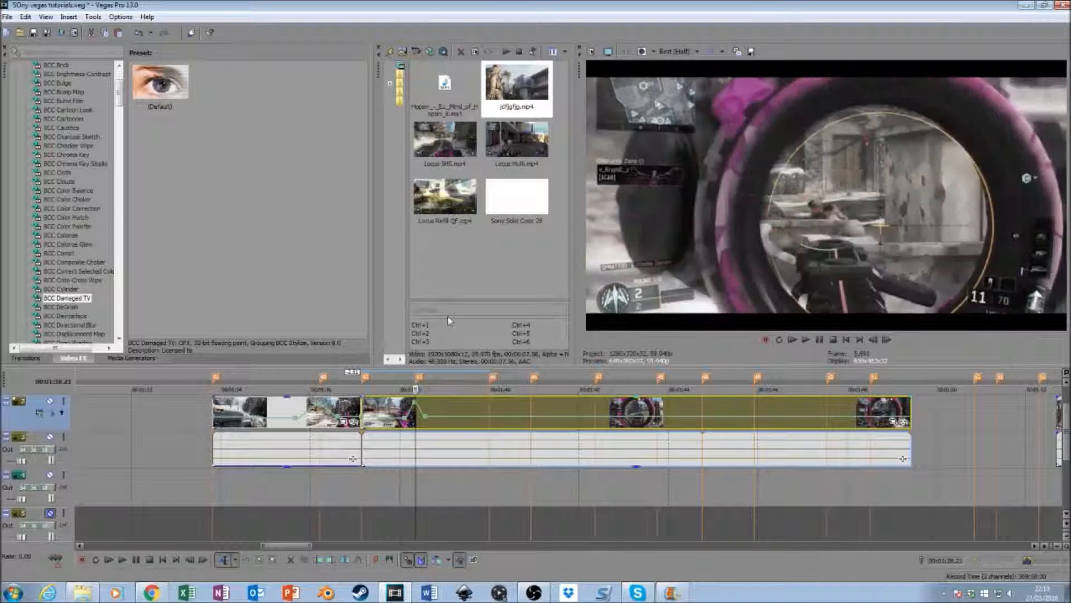
- Set the velocity point on the 00:01:38.21 marker to 250%
right_click(416, 405)
click(471, 255)
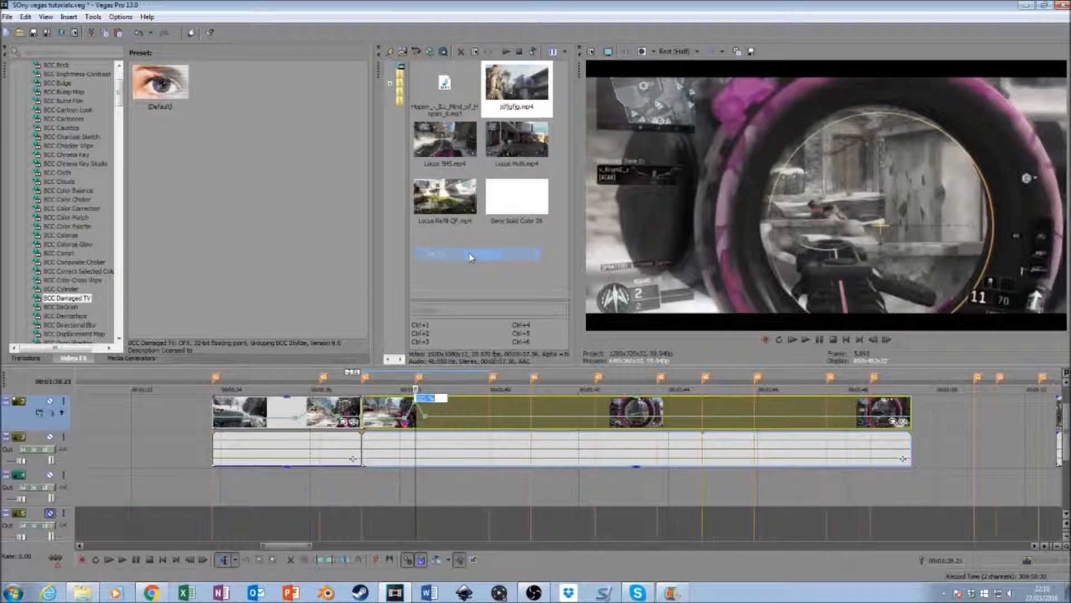
text(250)
key(Return)
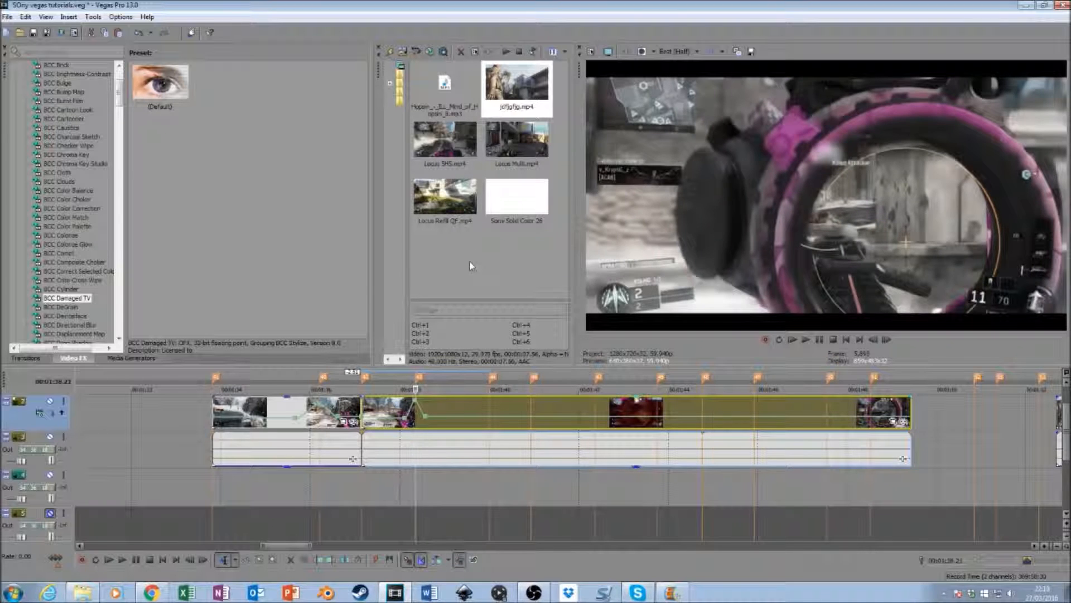
- Enter a custom velocity value for the point just before the 00:01:38.21 marker
right_click(416, 406)
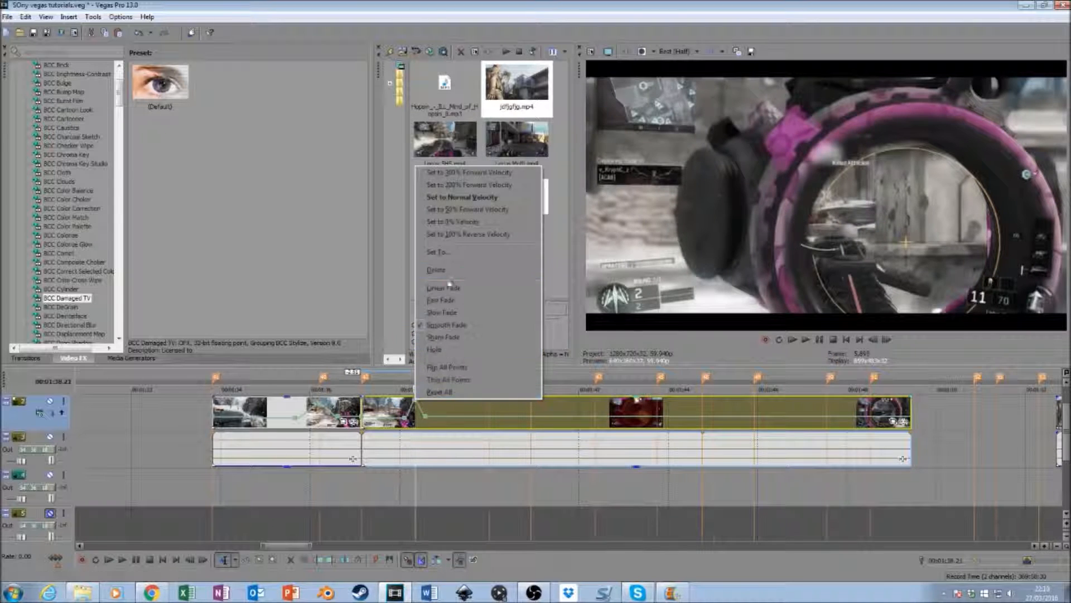
click(426, 416)
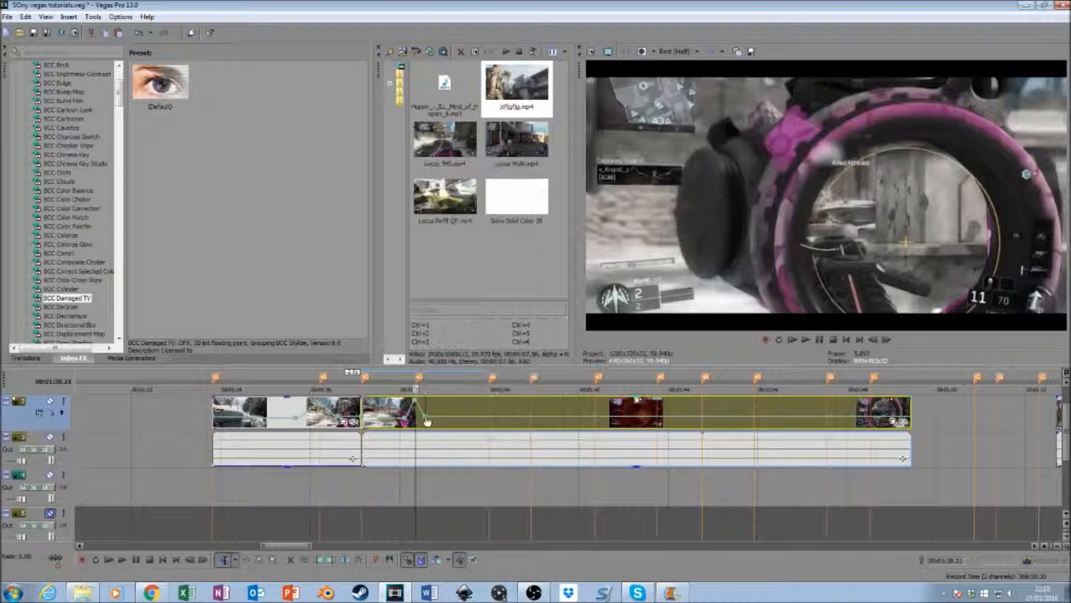
right_click(407, 421)
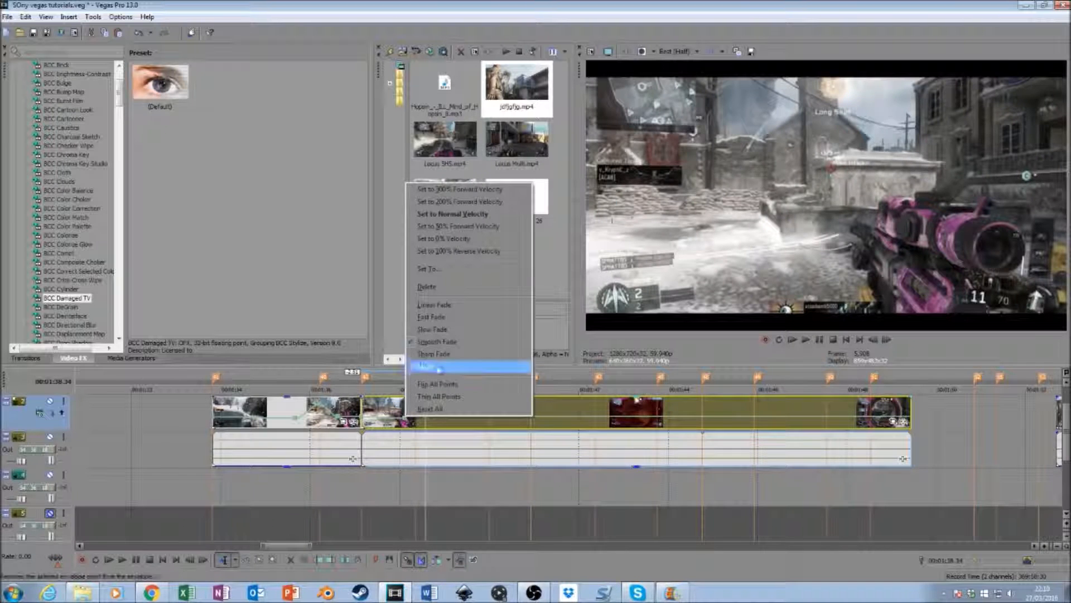
click(455, 275)
key(Return)
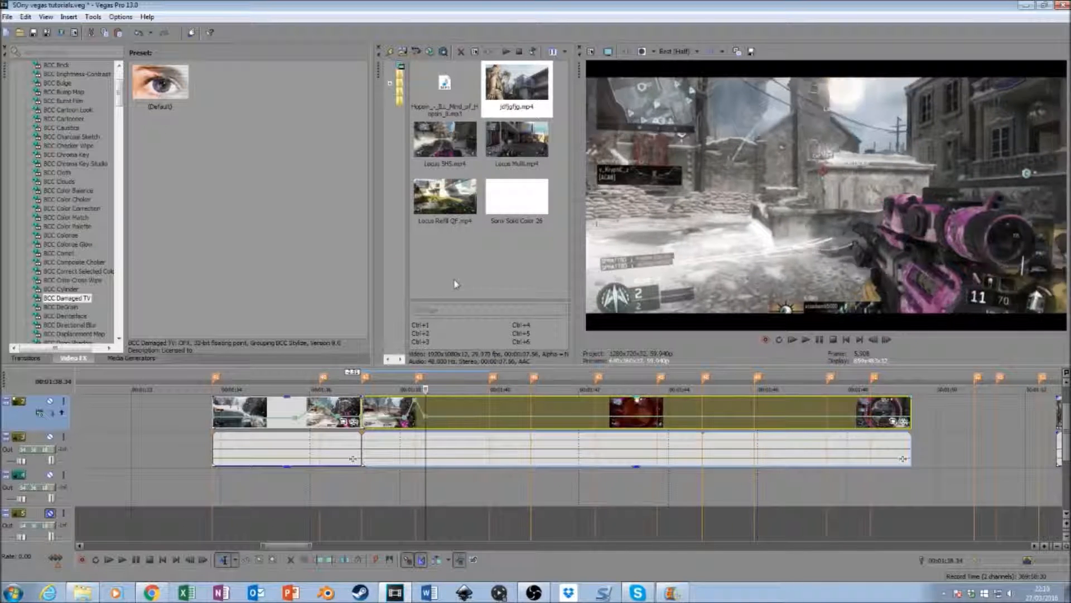
- Move the velocity point just after the 00:01:38.21 marker slightly closer to it and set that point to 50% forward velocity
click(415, 421)
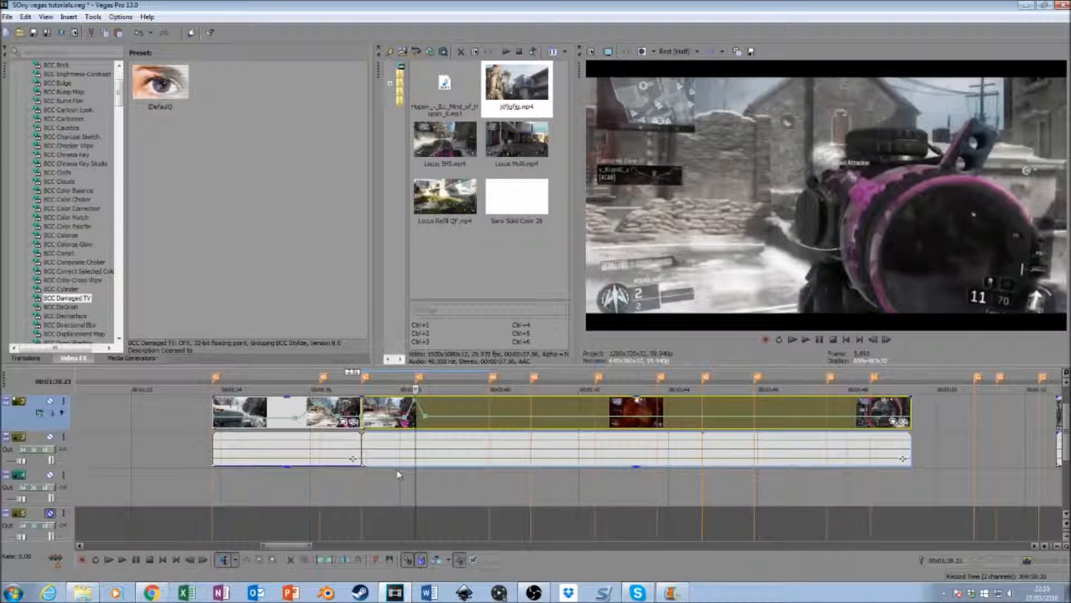
drag(426, 416, 424, 416)
right_click(424, 418)
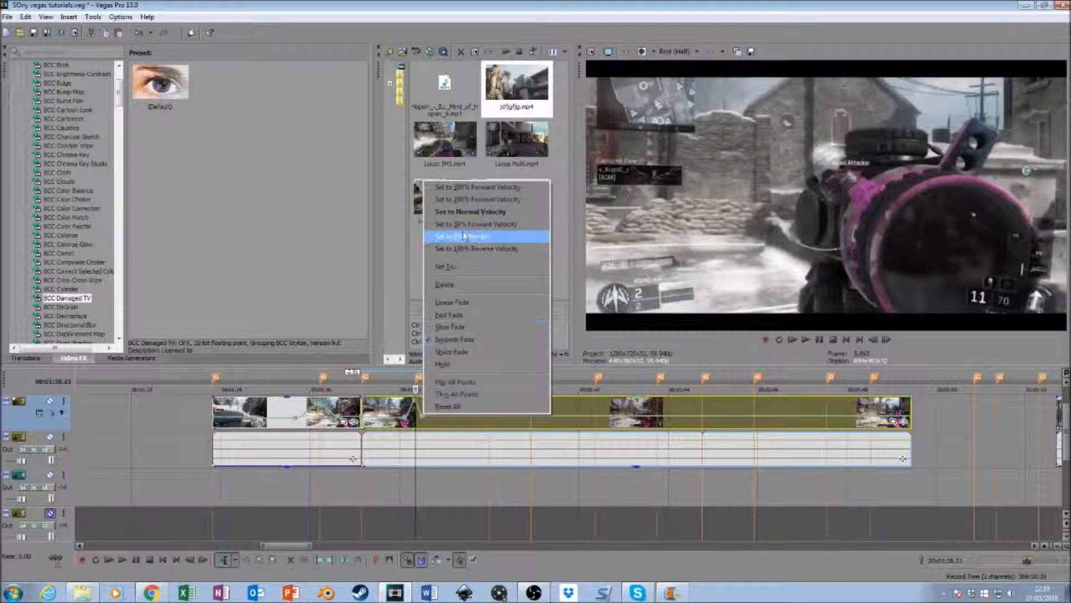
click(485, 231)
- Play back the velocity spike around the 00:01:38.21 marker to check how the shot lands on the beat
click(407, 484)
key(space)
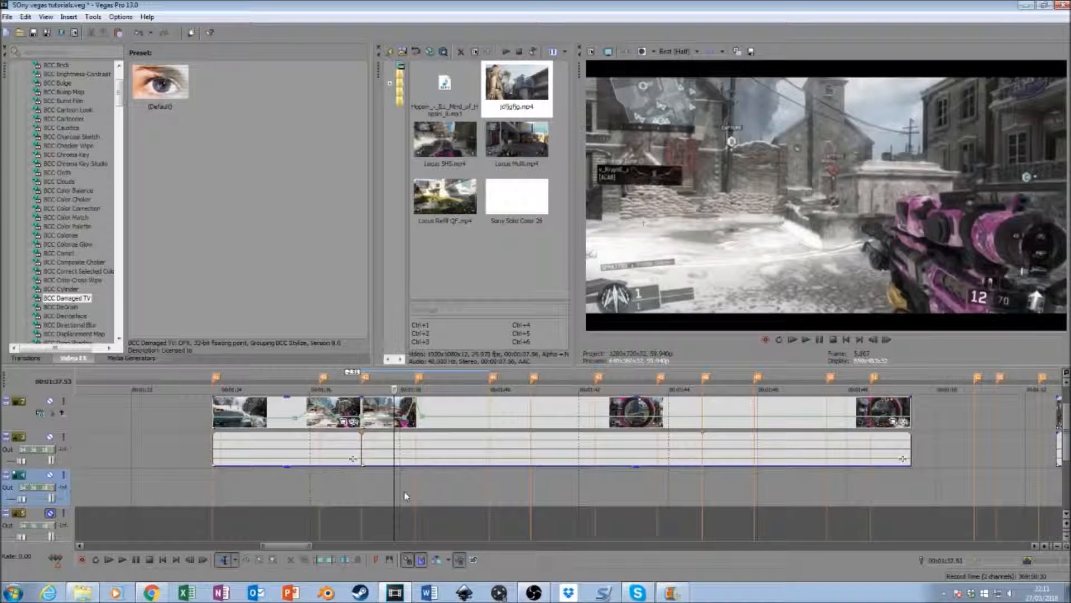
drag(404, 491, 424, 492)
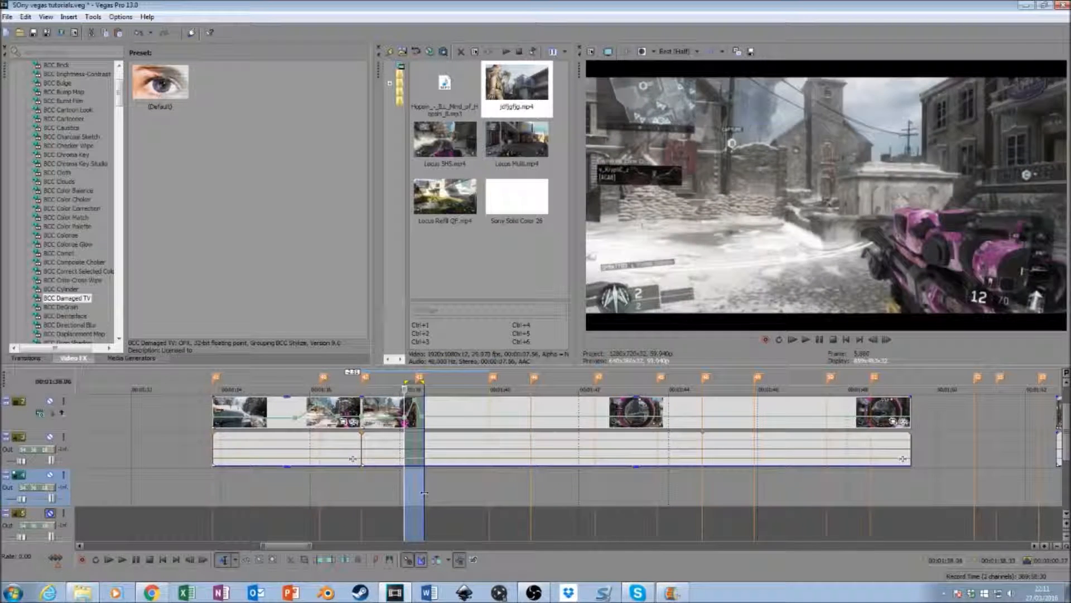
key(space)
key(space)
click(405, 494)
key(space)
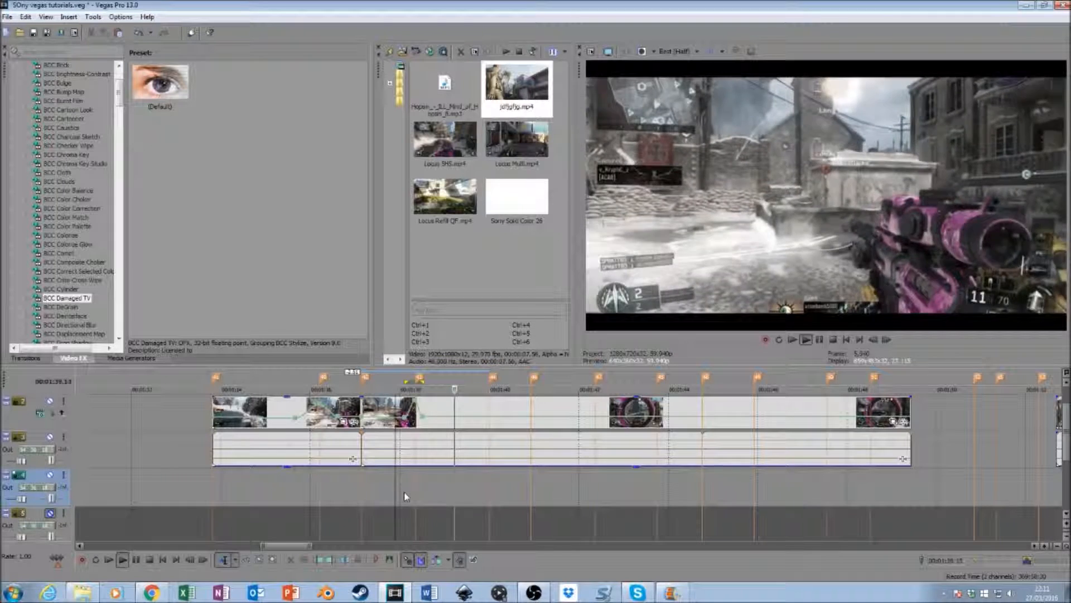
key(space)
- Add a velocity point just before the 00:01:40.56 marker and set it to 30%
click(490, 499)
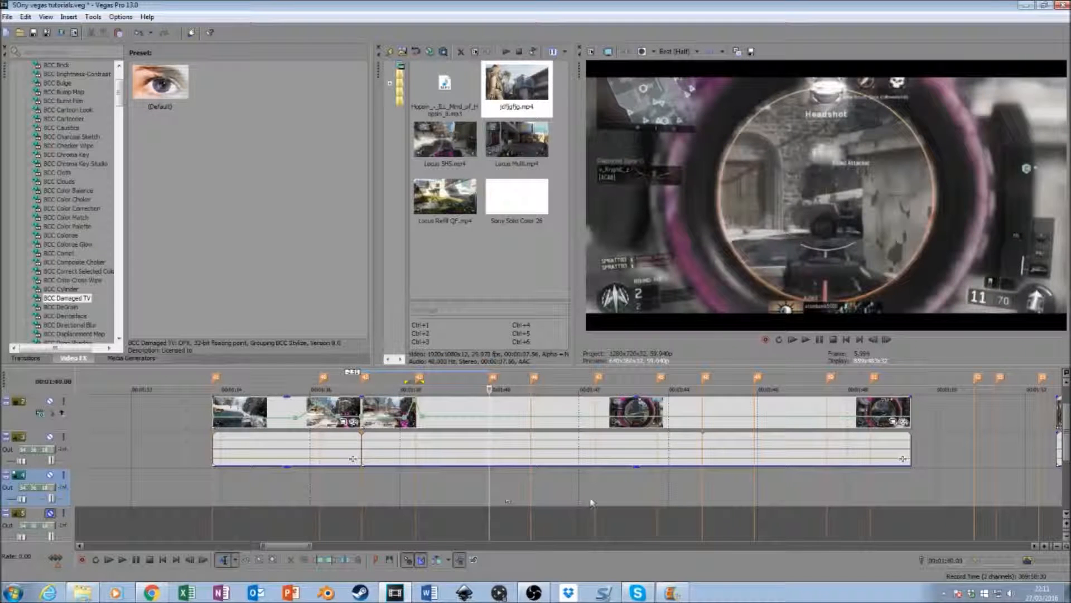
click(531, 499)
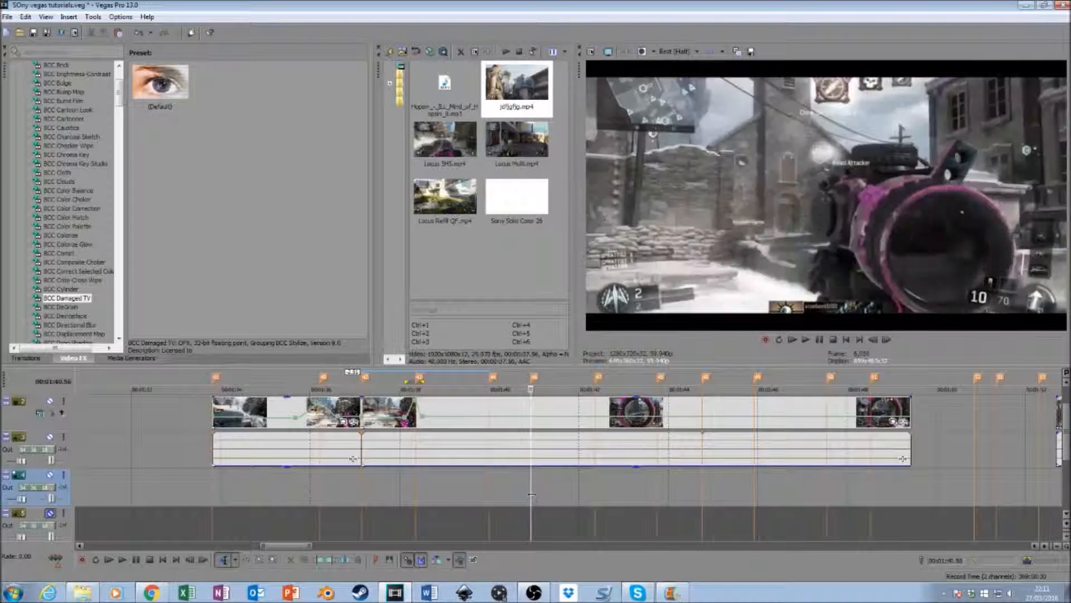
click(523, 419)
right_click(522, 420)
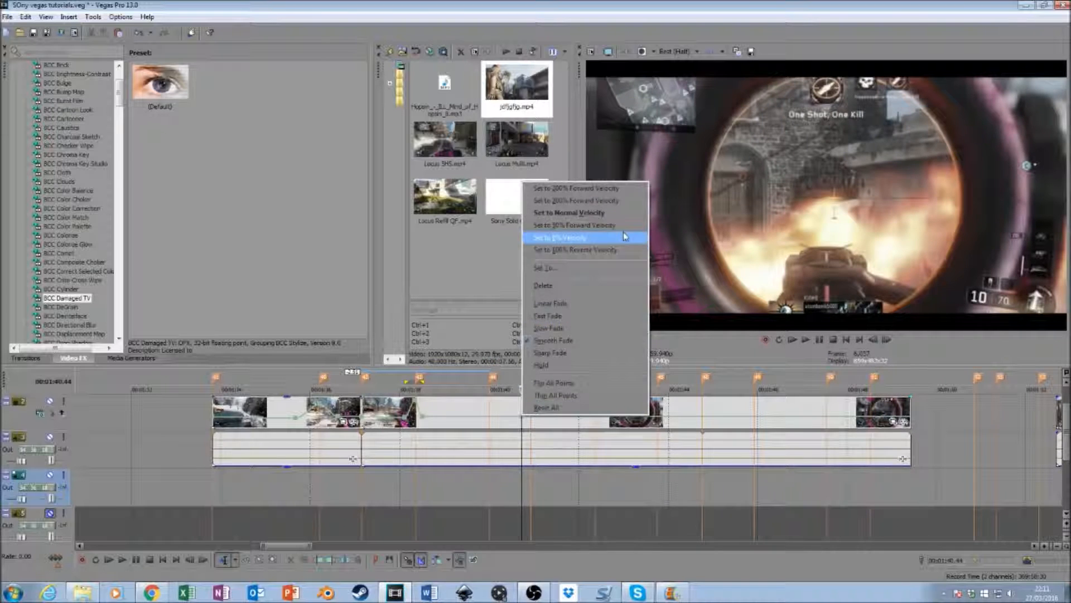
click(594, 271)
text(30)
key(Return)
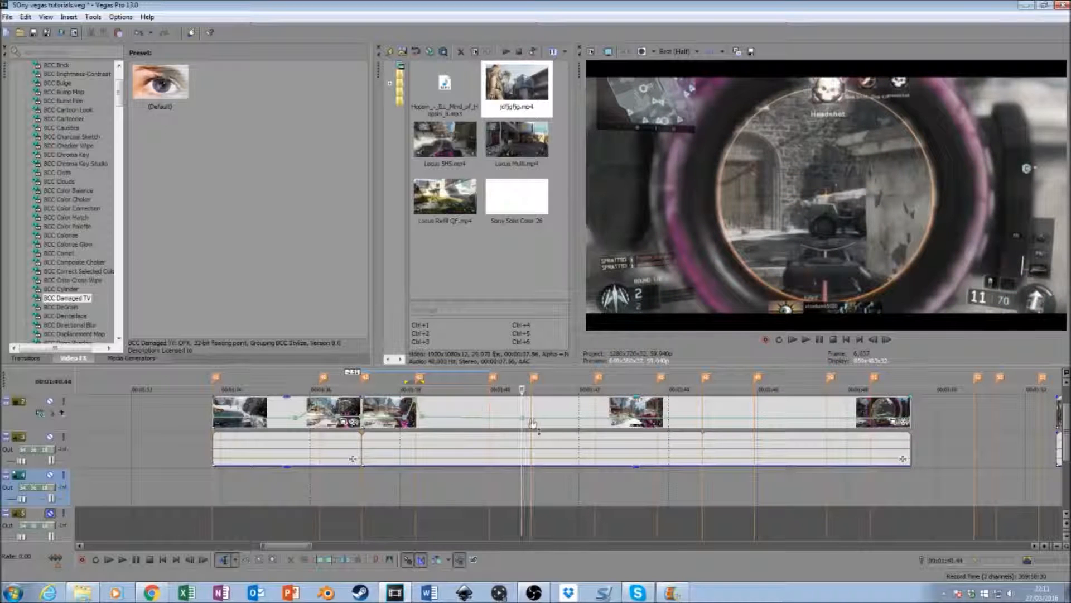
- Add velocity points on and just after the 00:01:40.56 marker and set the marker's point to normal velocity
click(531, 417)
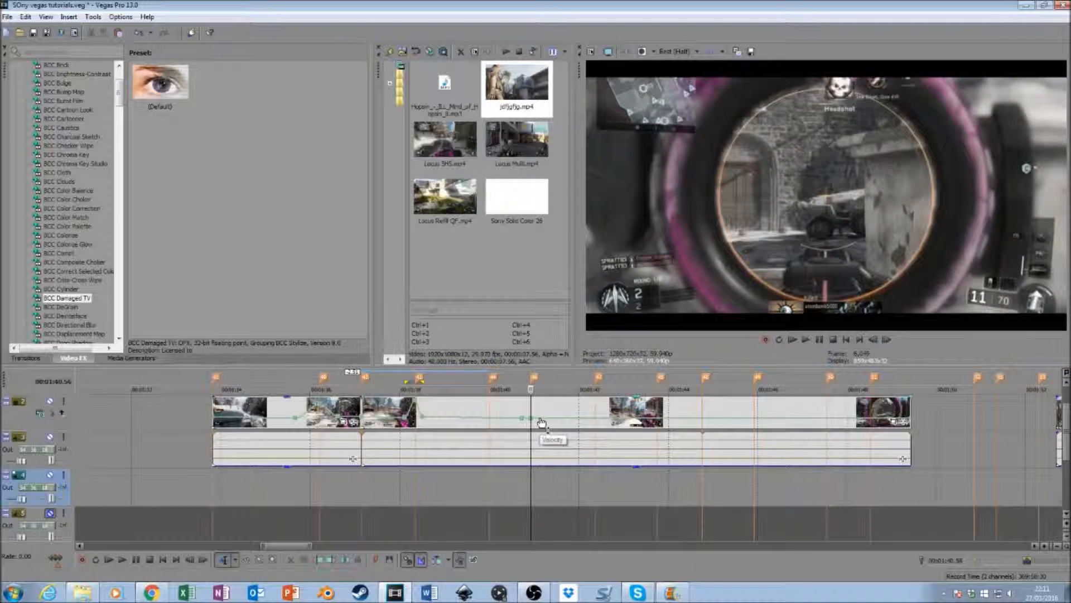
key(space)
right_click(532, 422)
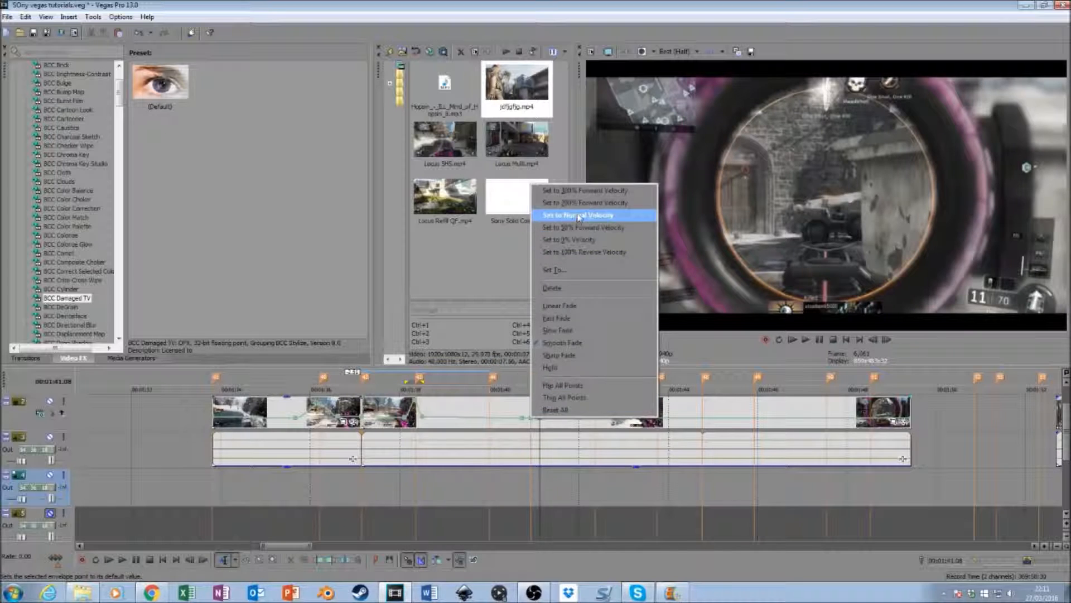
click(578, 215)
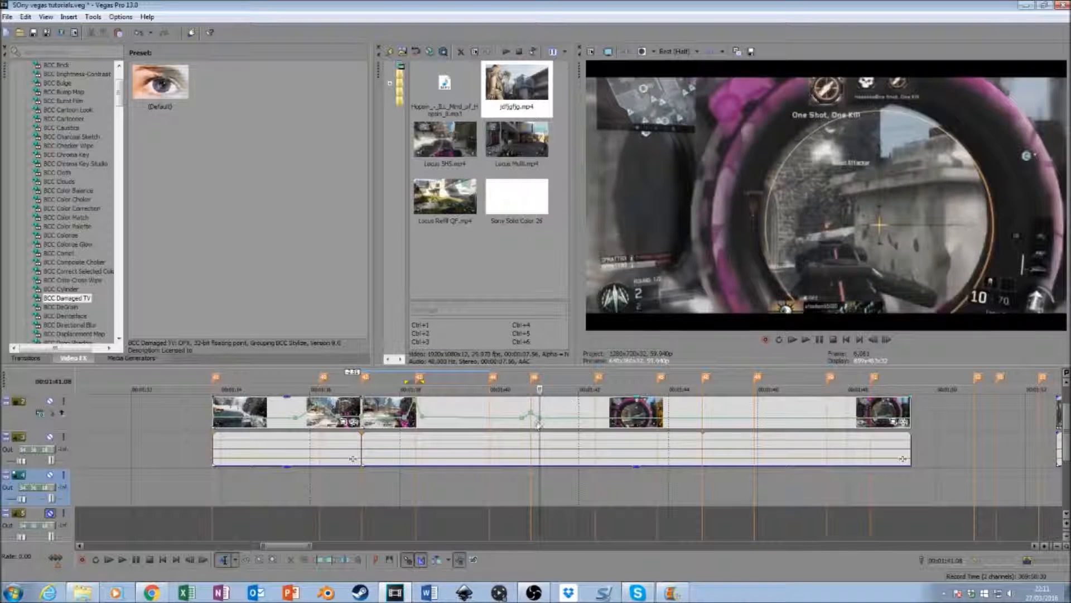
- Set the velocity point on the 00:01:40.56 marker to 200% forward velocity
click(532, 427)
right_click(532, 418)
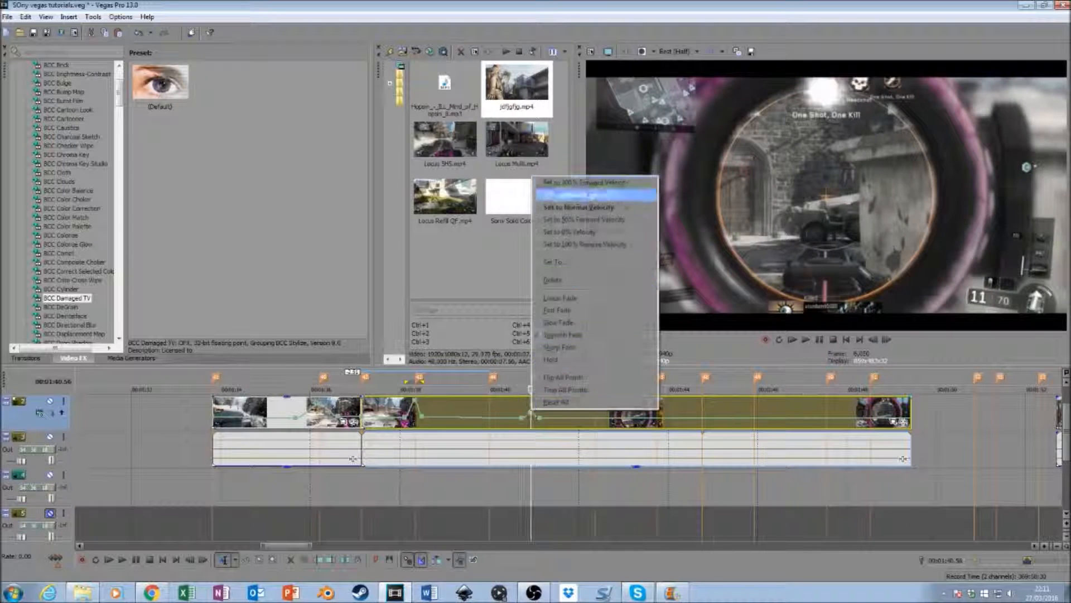
click(593, 195)
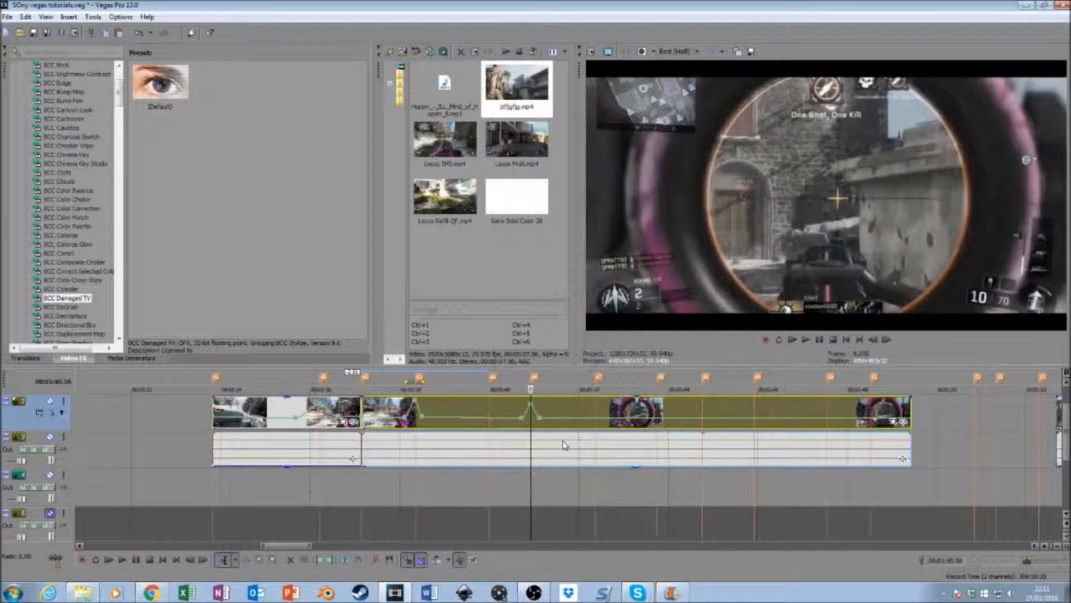
- Set the velocity point on the 00:01:40.56 marker to 250%
right_click(531, 409)
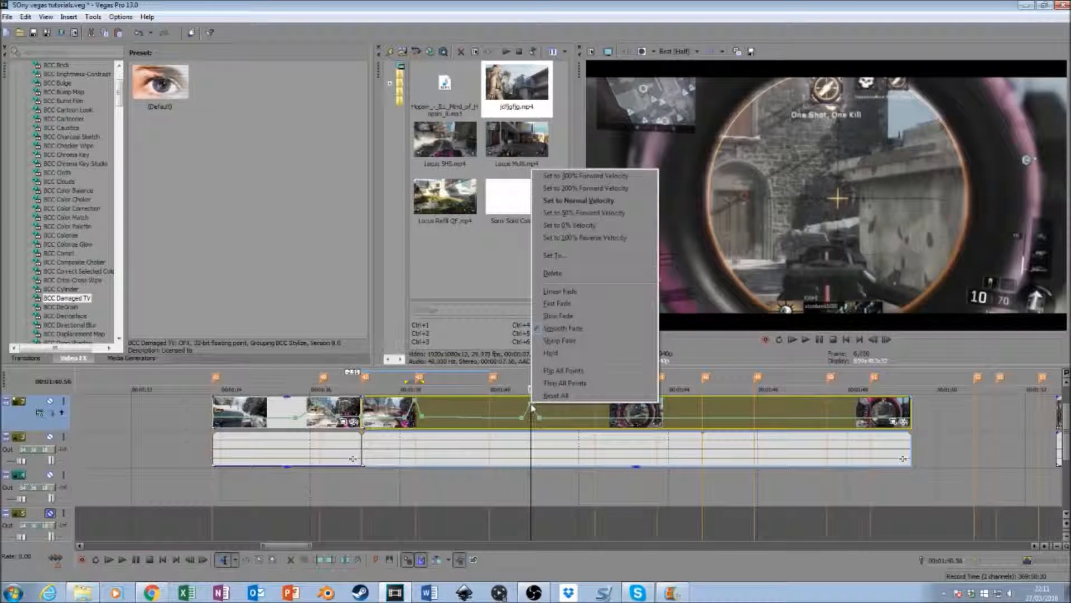
click(573, 251)
key(Return)
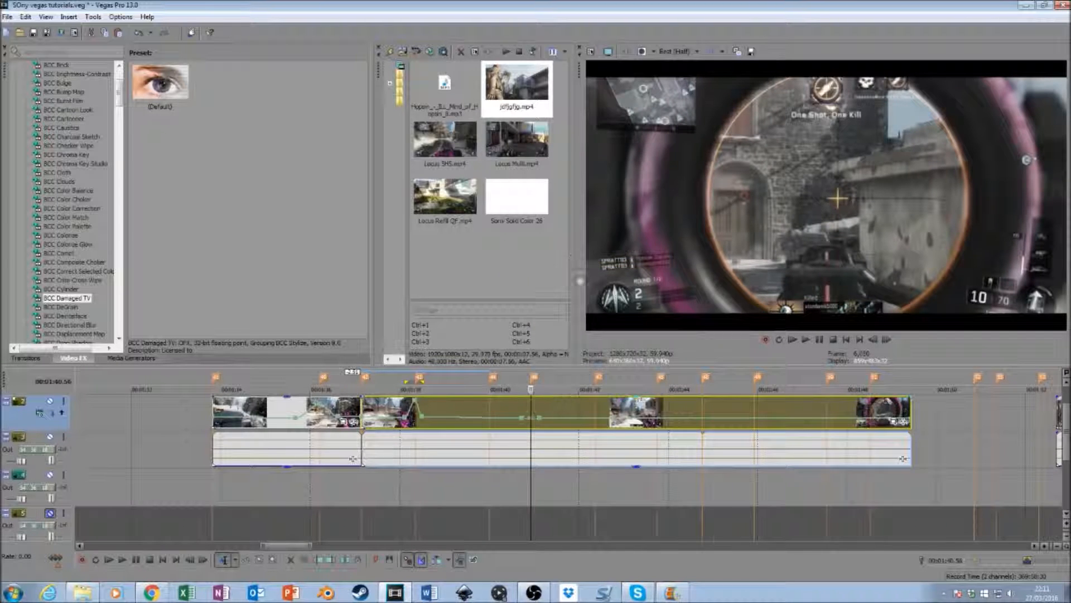
right_click(533, 424)
click(563, 273)
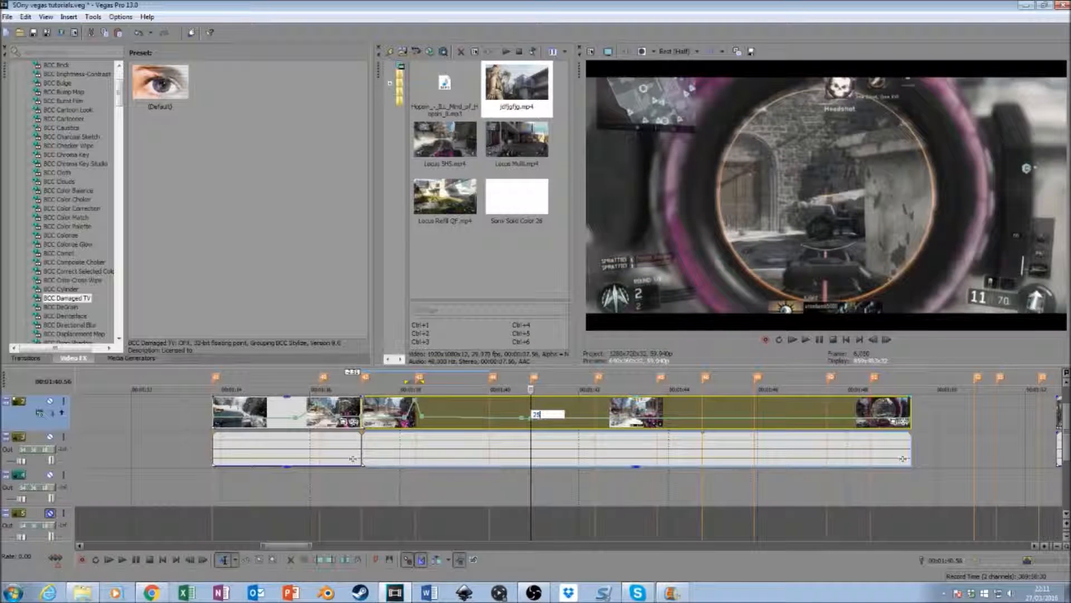
text(250)
key(Return)
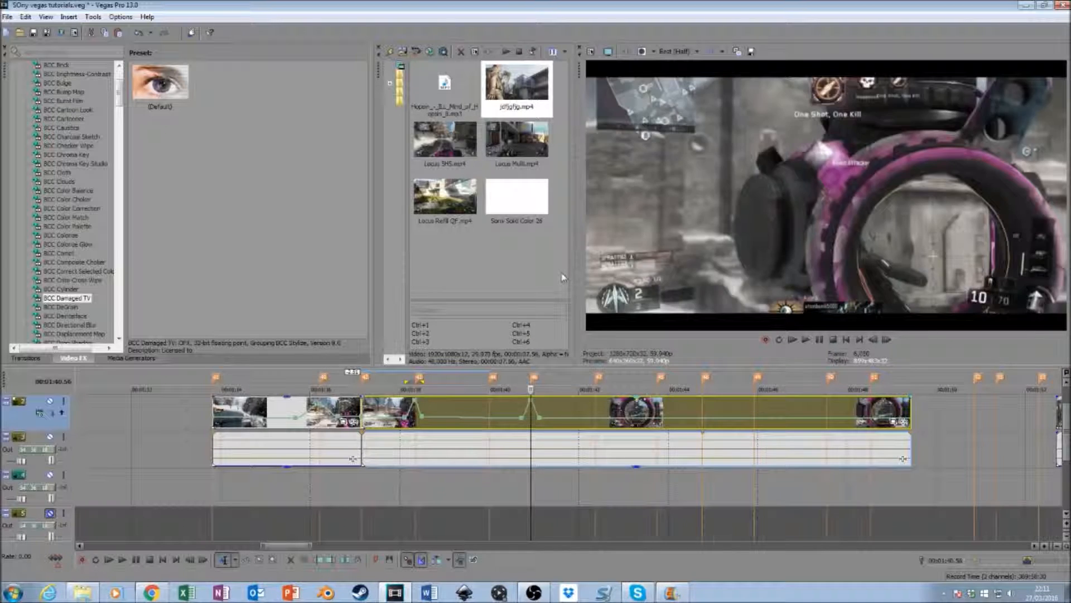
- Set the velocity point just after the 00:01:40.56 marker to 50% forward velocity and bring it slightly closer to the marker
right_click(540, 420)
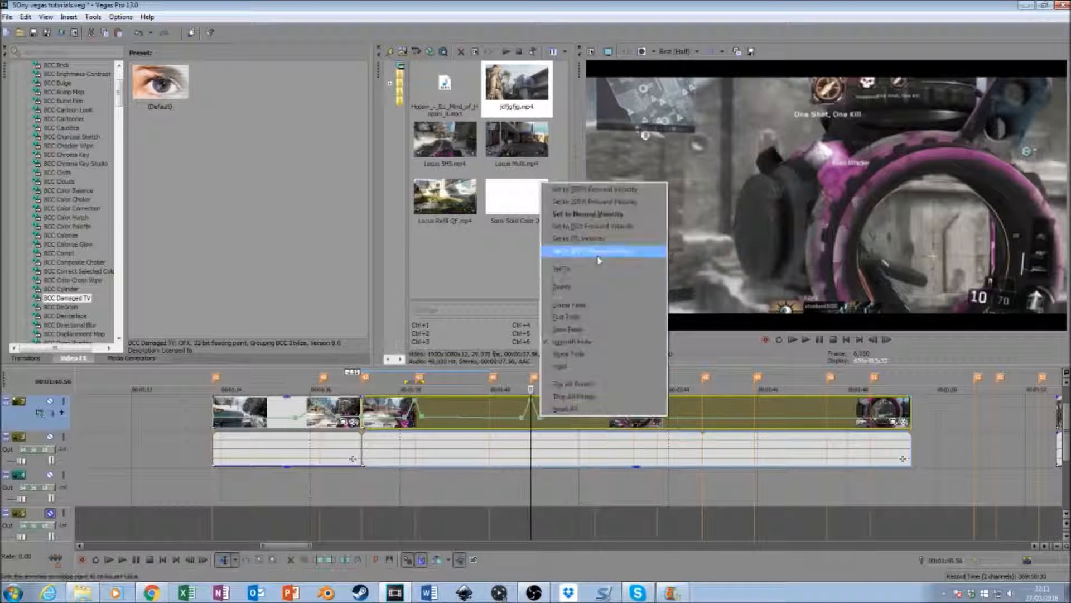
click(607, 229)
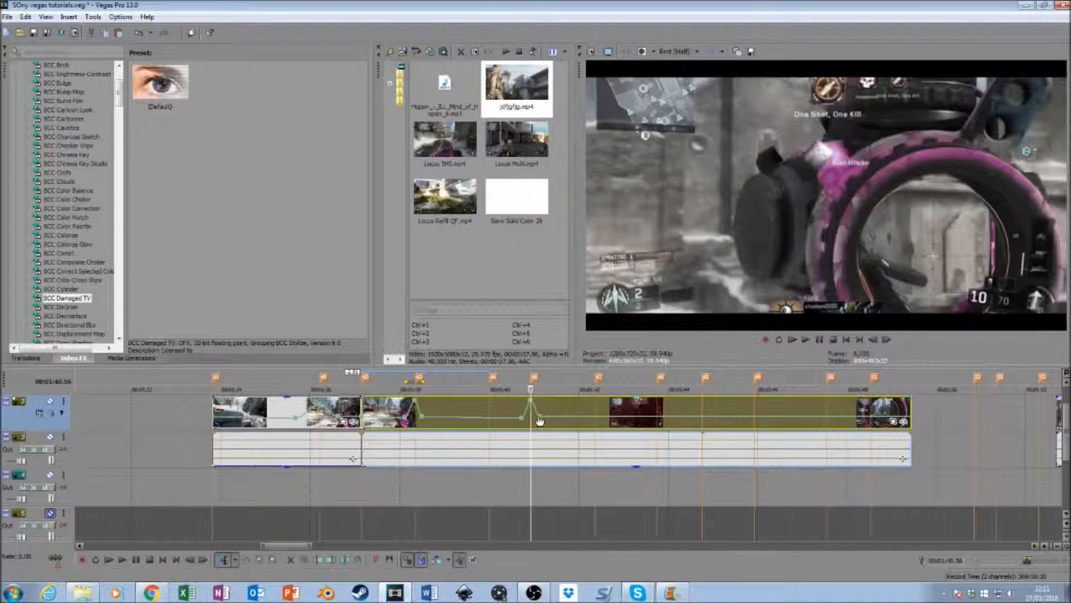
right_click(541, 420)
click(592, 223)
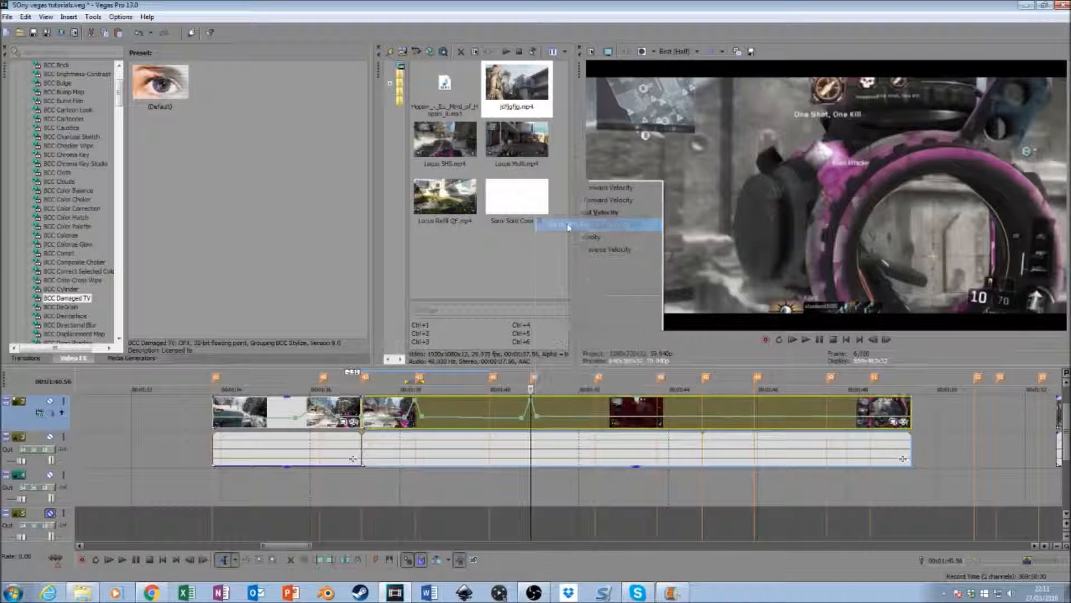
right_click(540, 419)
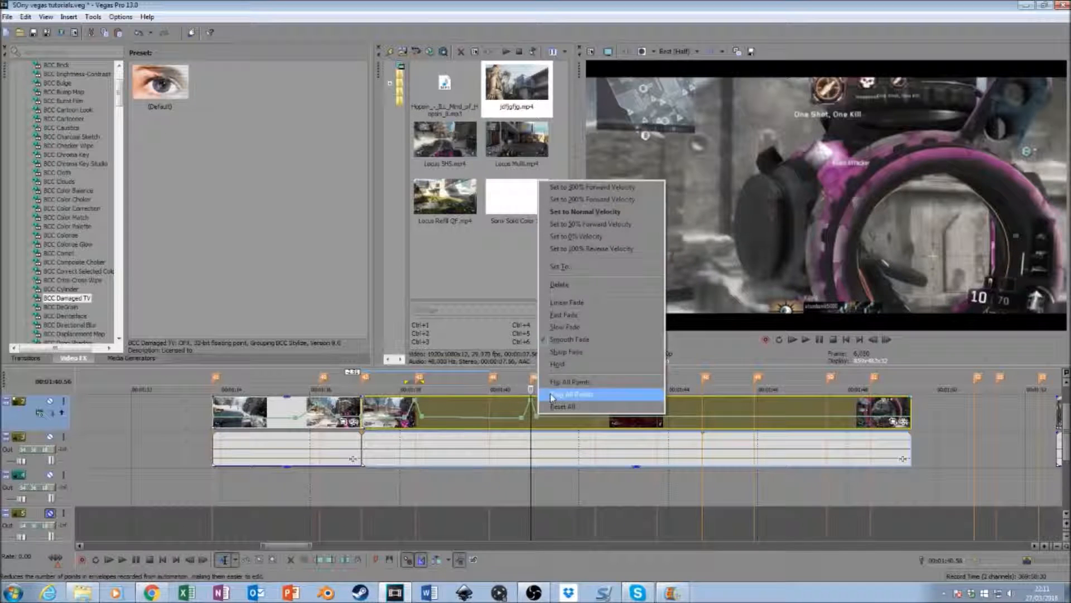
click(591, 219)
- Select a short time range around the 00:01:40.56 marker and play it back to check the velocity spike
drag(520, 490, 539, 491)
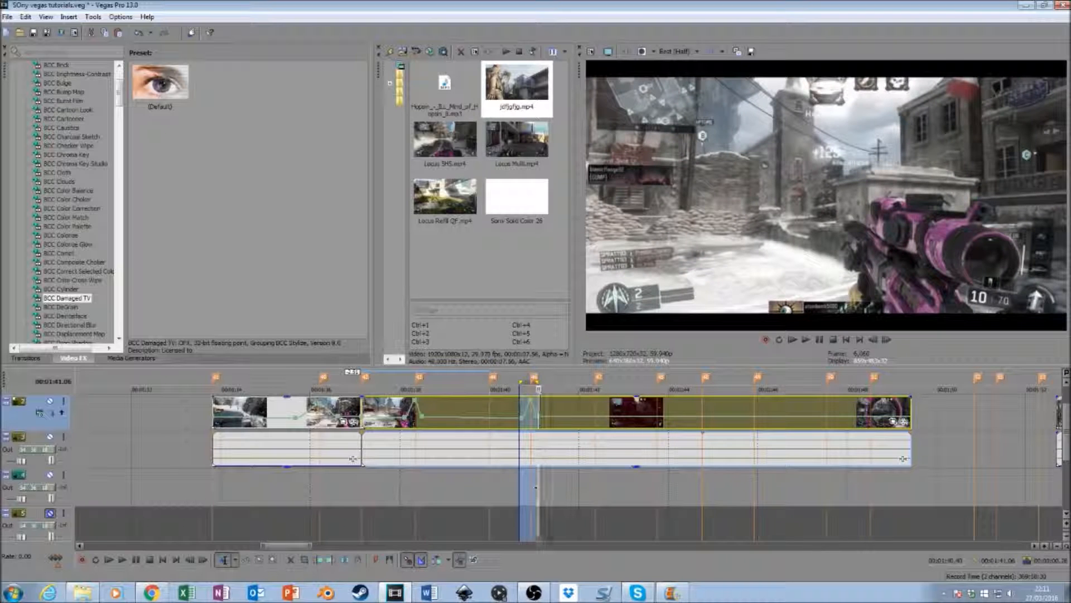
key(ctrl+shift+b)
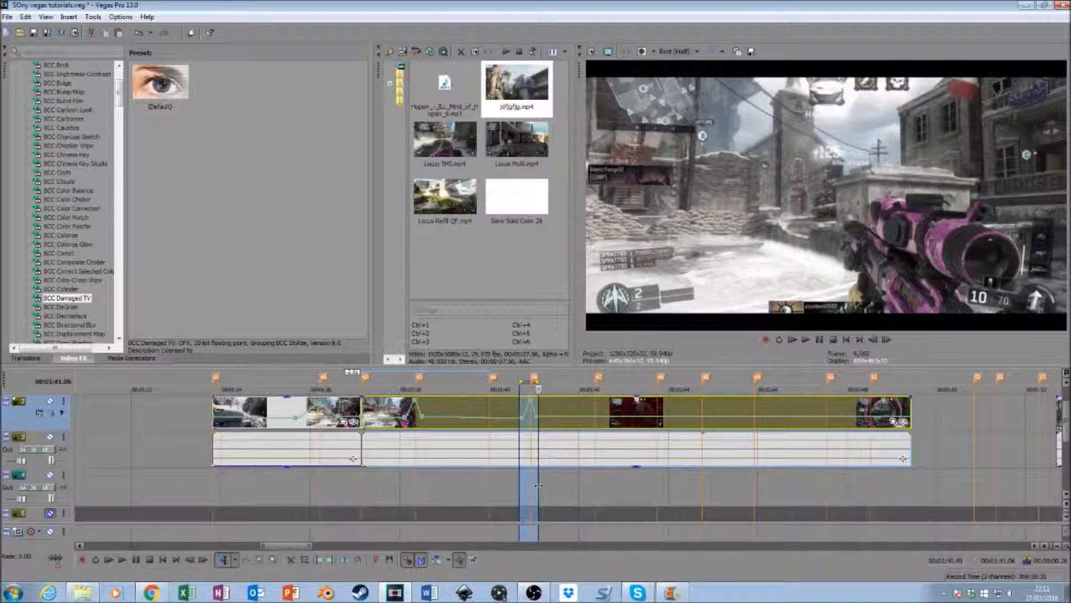
key(Left)
key(Right)
key(Right)
key(Right)
key(Right)
key(Right)
key(Right)
key(Right)
key(Right)
key(Right)
key(Right)
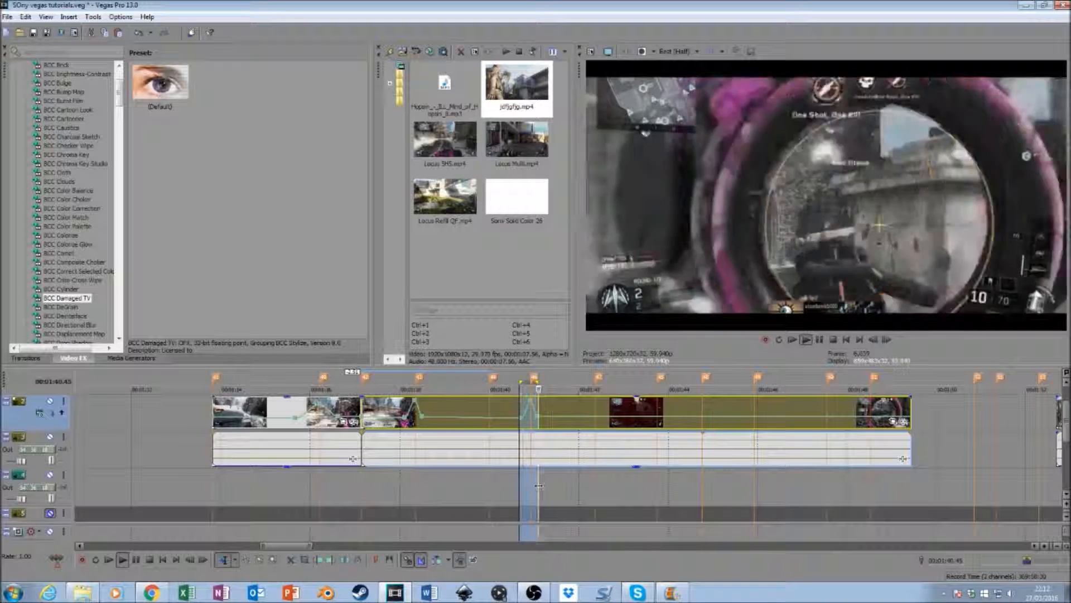
key(space)
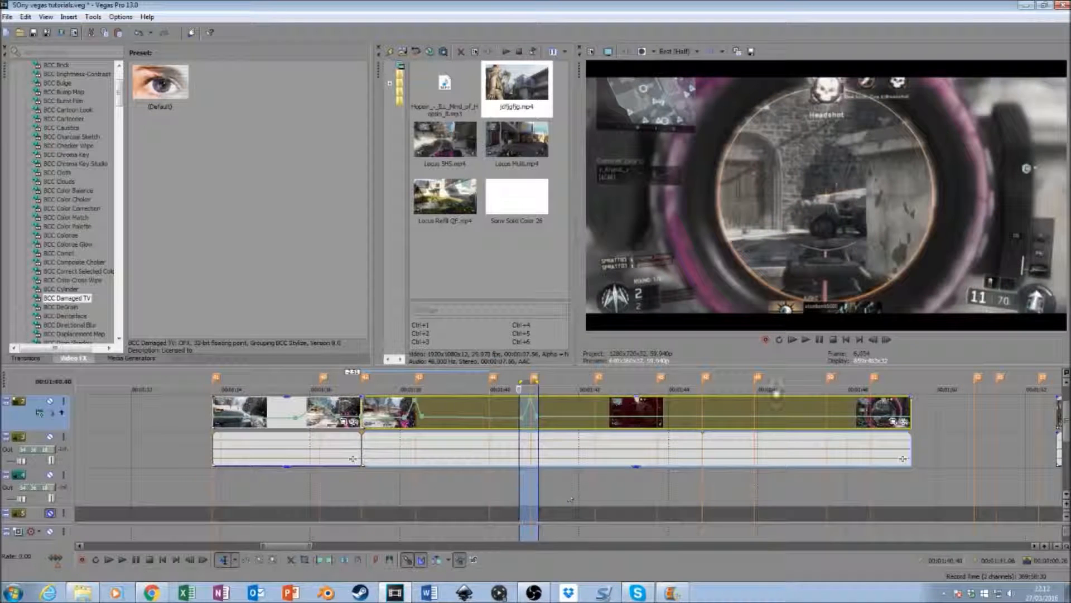
- Play through the 00:01:40.56 spike to the following shot and set the velocity point just after that marker to normal velocity
click(502, 484)
key(space)
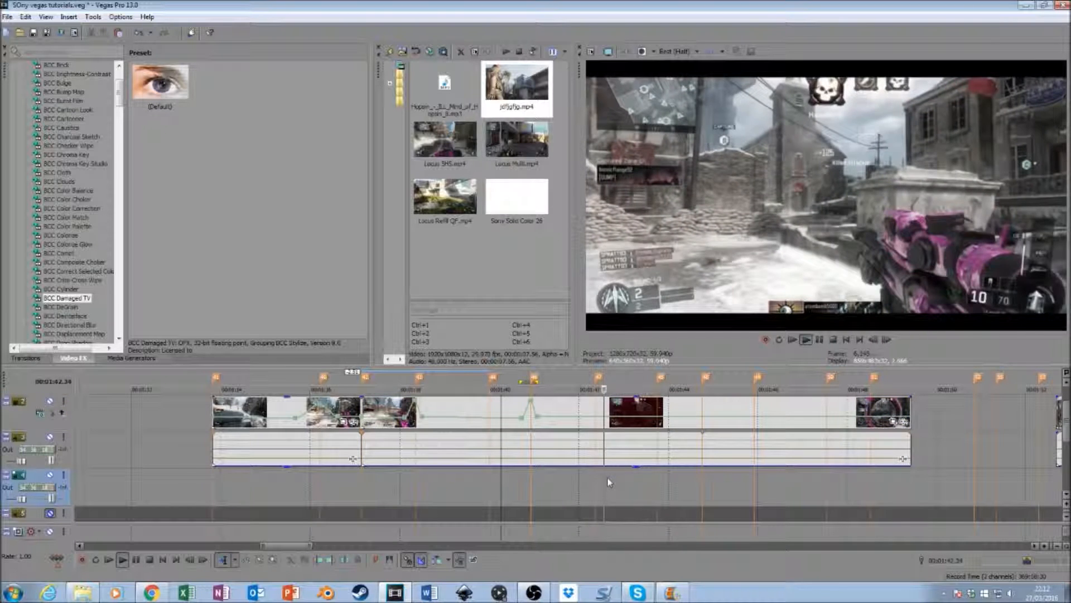
key(space)
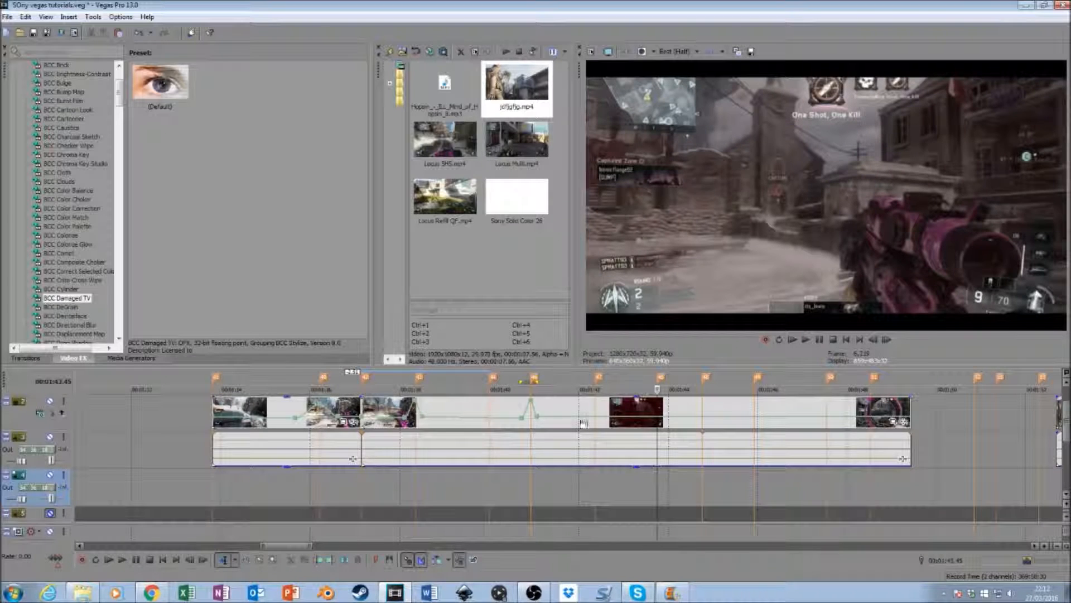
right_click(538, 415)
click(586, 212)
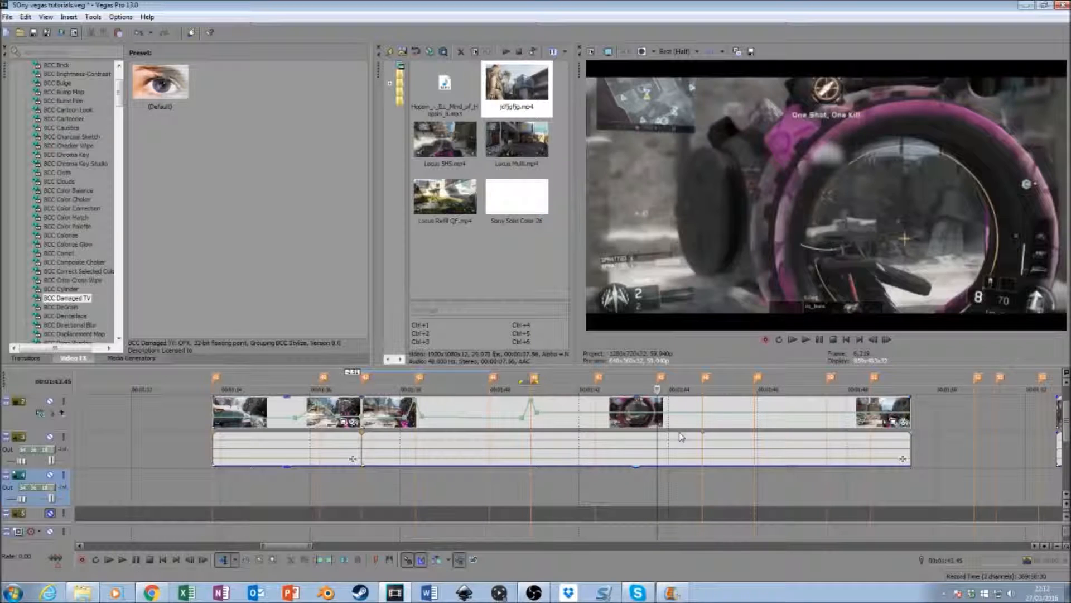
- Add a velocity point at 50% forward velocity just before the 00:01:43.45 marker and another point on the marker
click(648, 416)
right_click(649, 415)
click(690, 223)
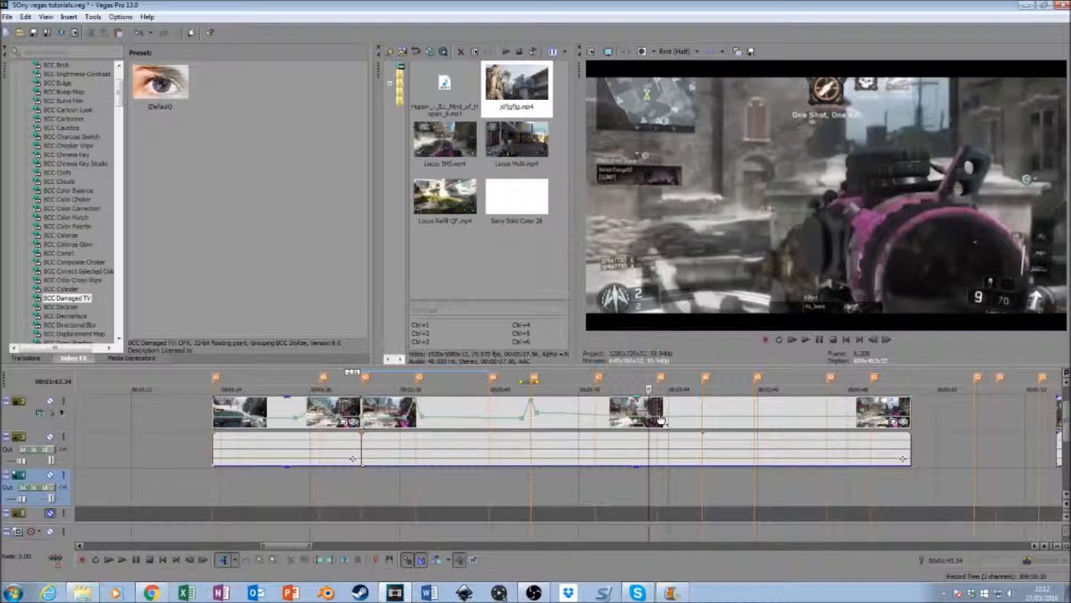
click(657, 418)
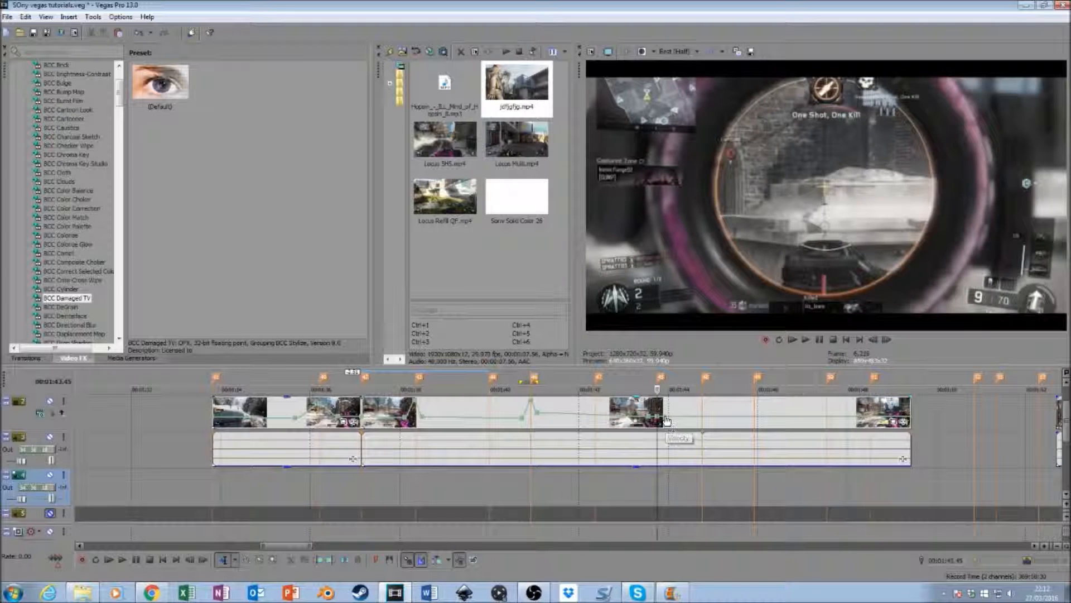
- Add a velocity point just after the 00:01:43.45 marker and set the point on the marker to 300% forward velocity
click(665, 419)
right_click(664, 415)
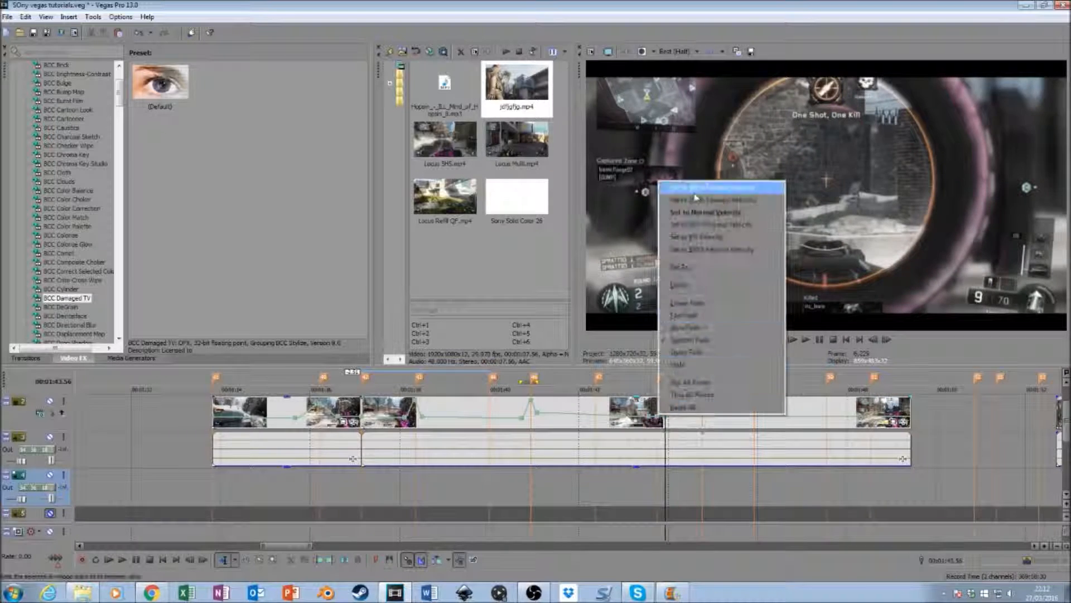
click(695, 193)
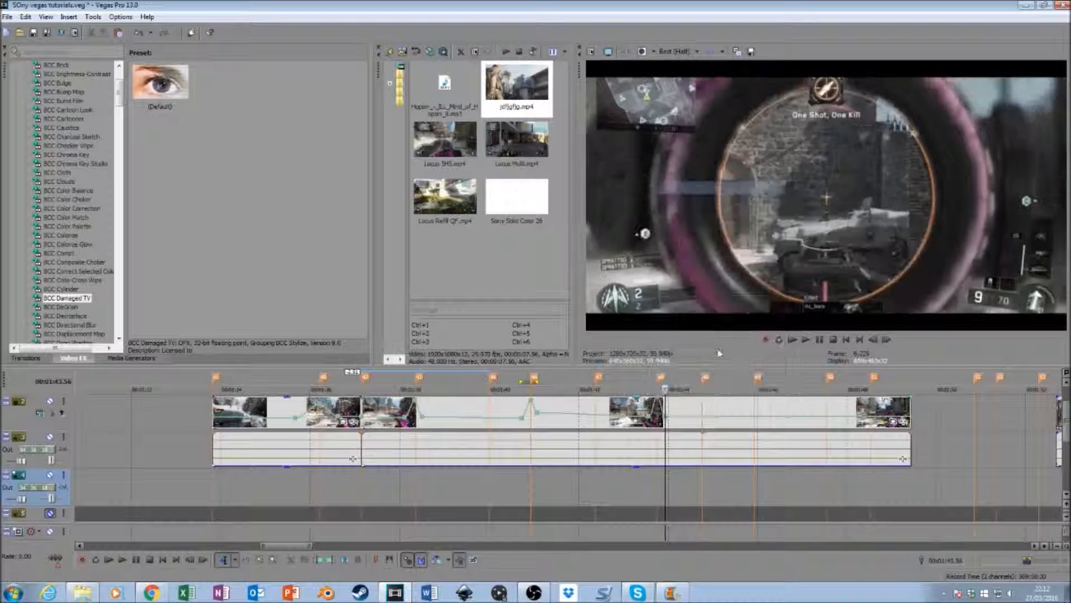
- Set the velocity point just before the 00:01:43.45 marker to 75% and change it to normal velocity
click(656, 487)
right_click(649, 424)
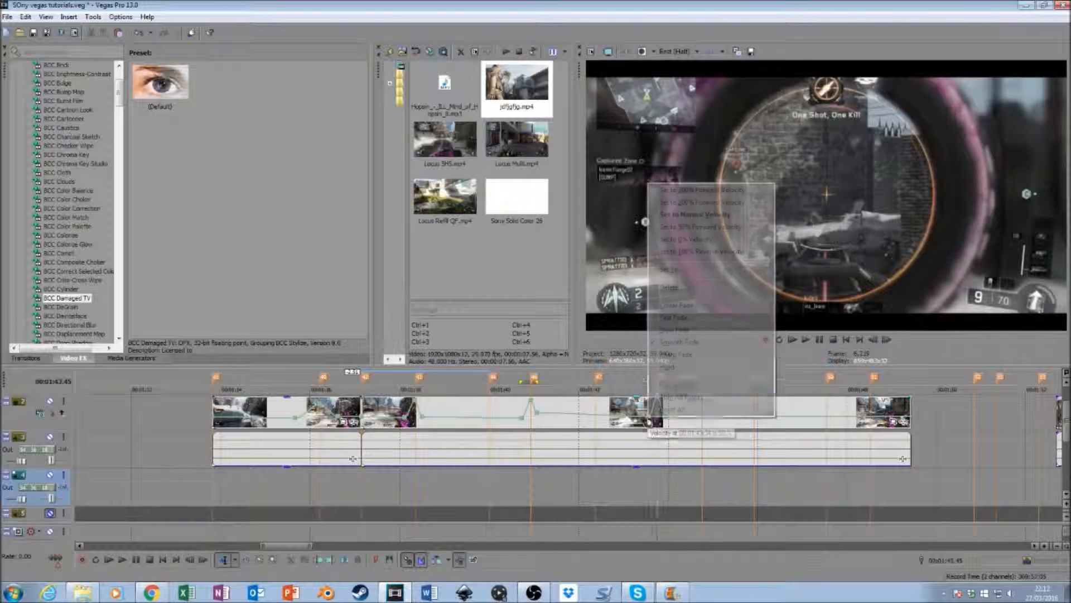
click(702, 270)
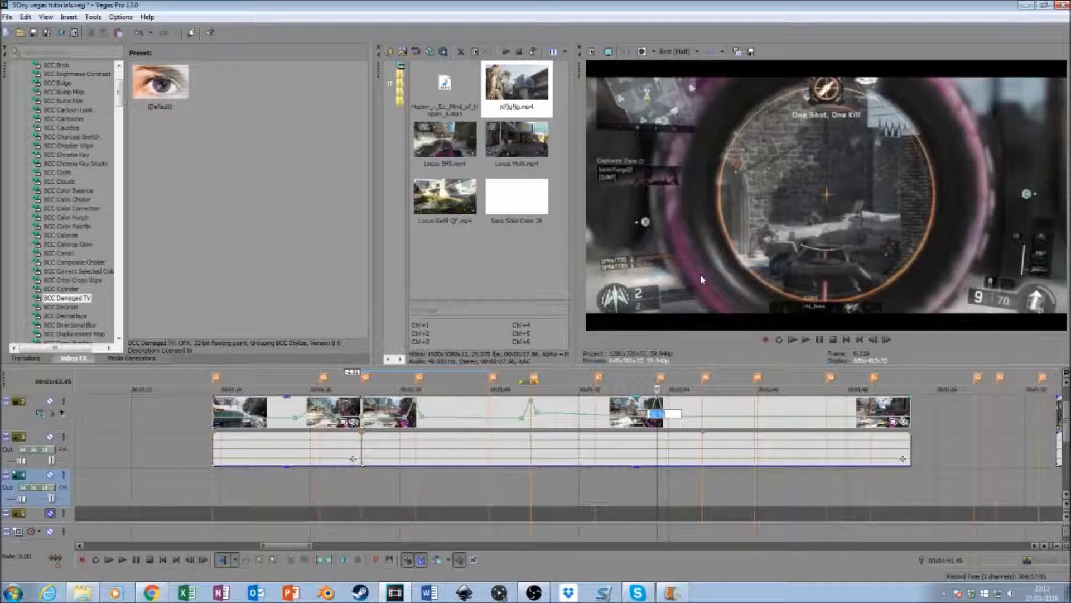
text(75)
key(Return)
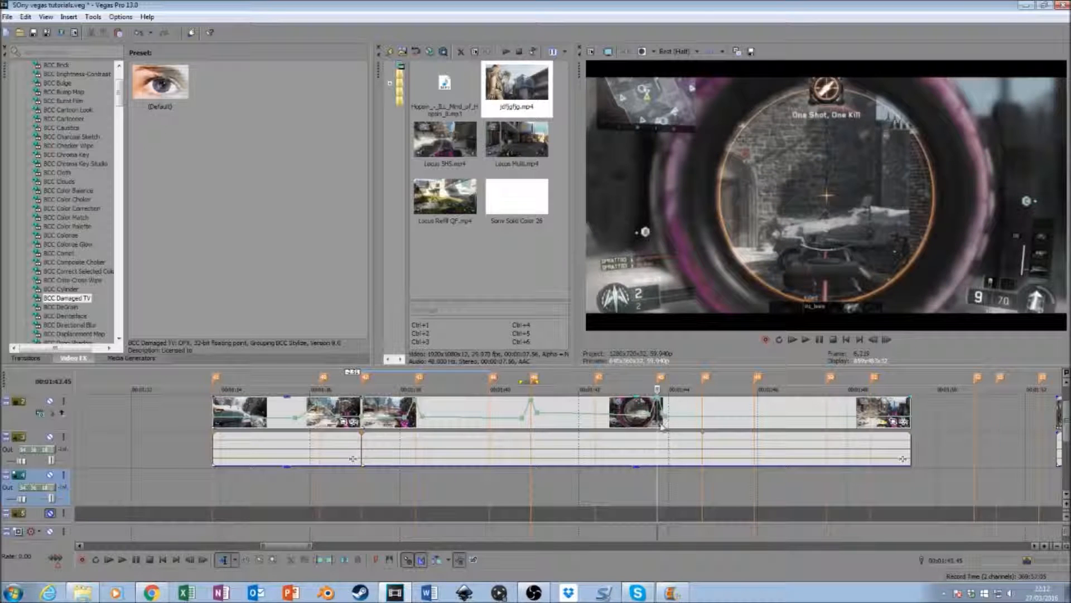
right_click(652, 423)
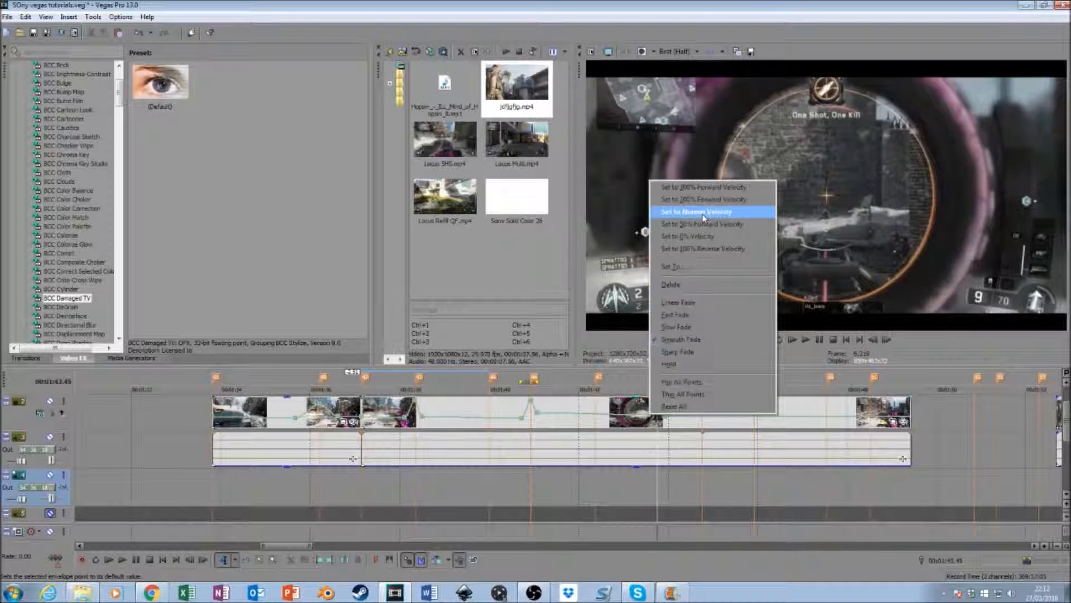
click(694, 208)
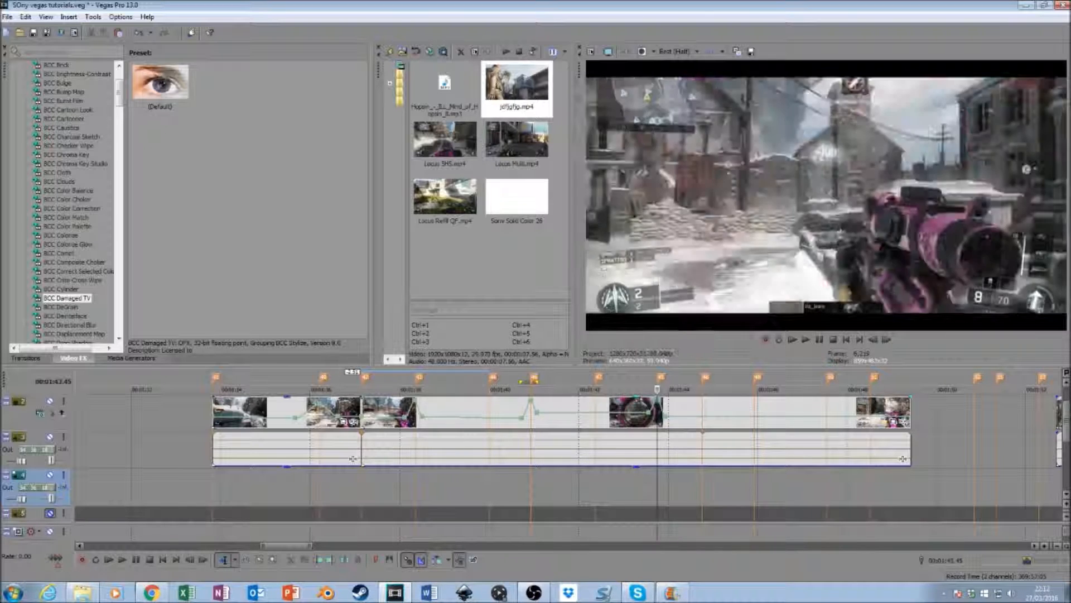
- Play from the 00:01:43.45 marker, then select a short time range around it and play that back to check the velocity spike
click(652, 478)
key(space)
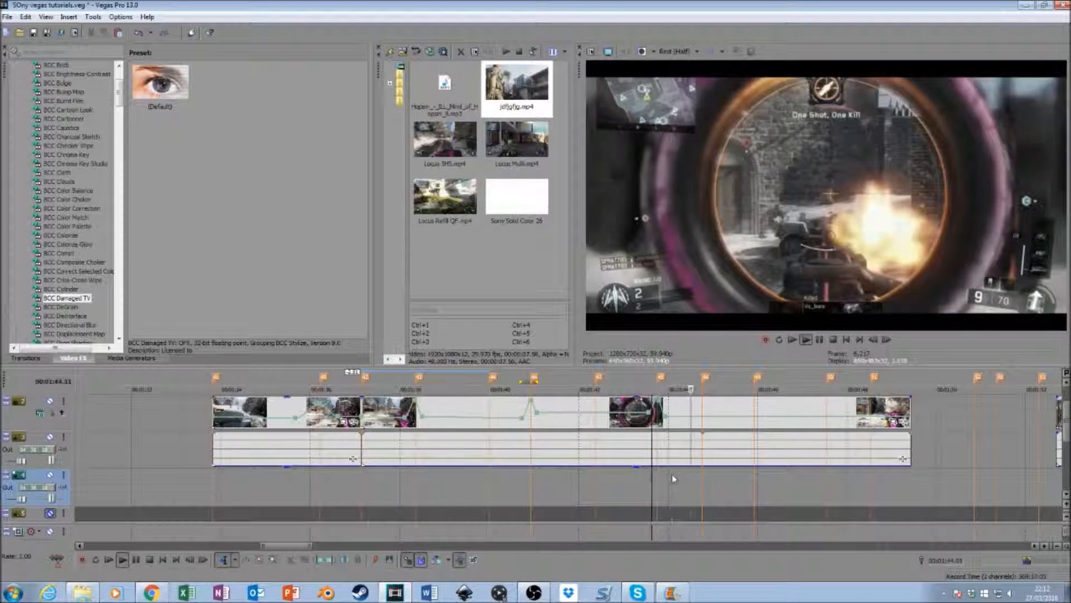
key(space)
drag(644, 485, 672, 479)
key(b)
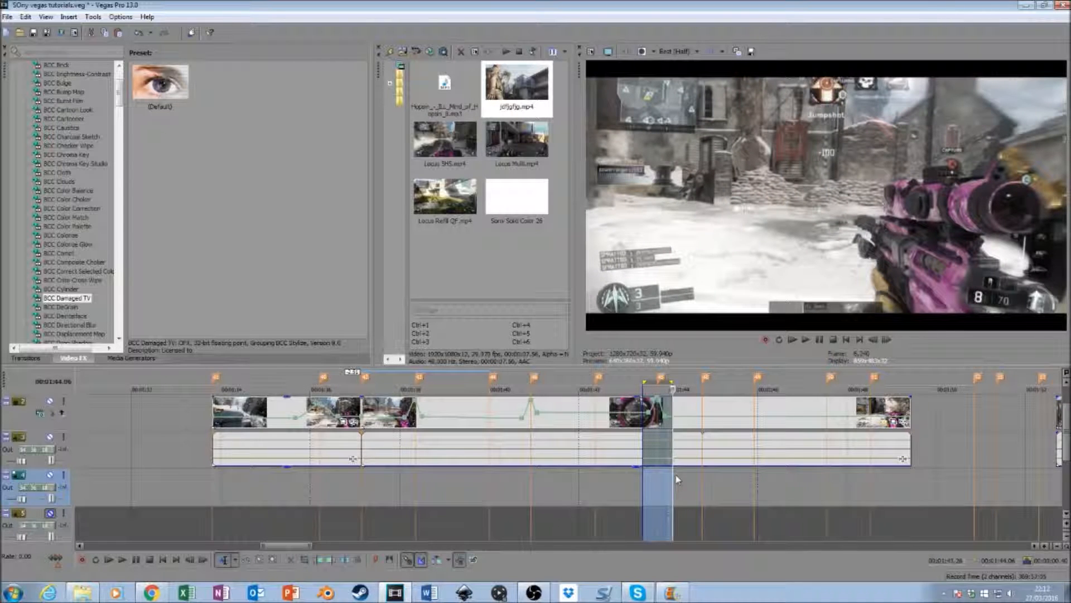
key(space)
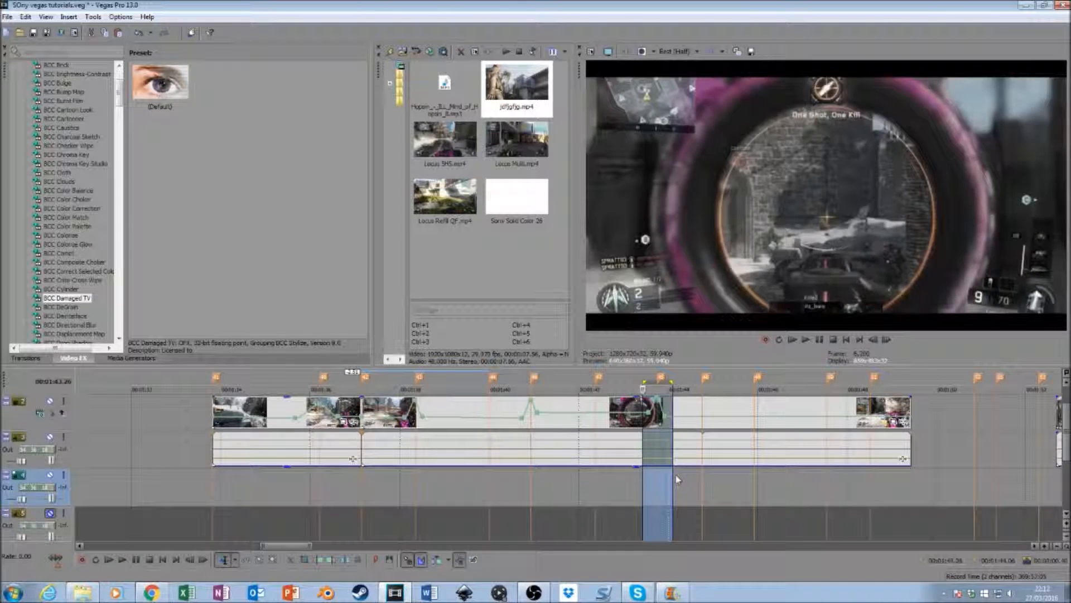
key(space)
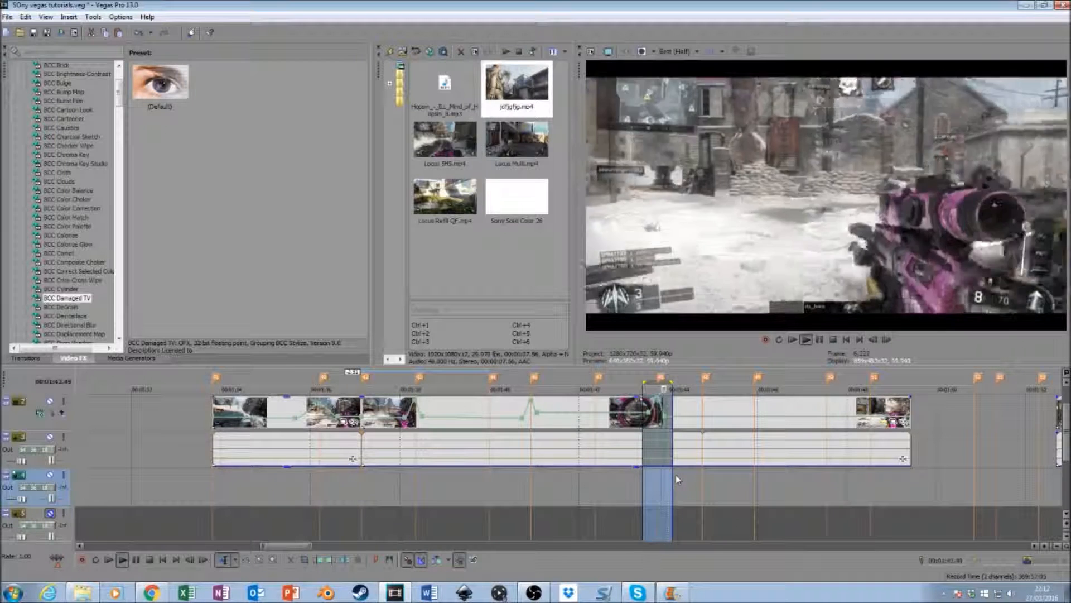
- Set the velocity point just after the 00:01:43.45 marker to 50% forward velocity
click(684, 484)
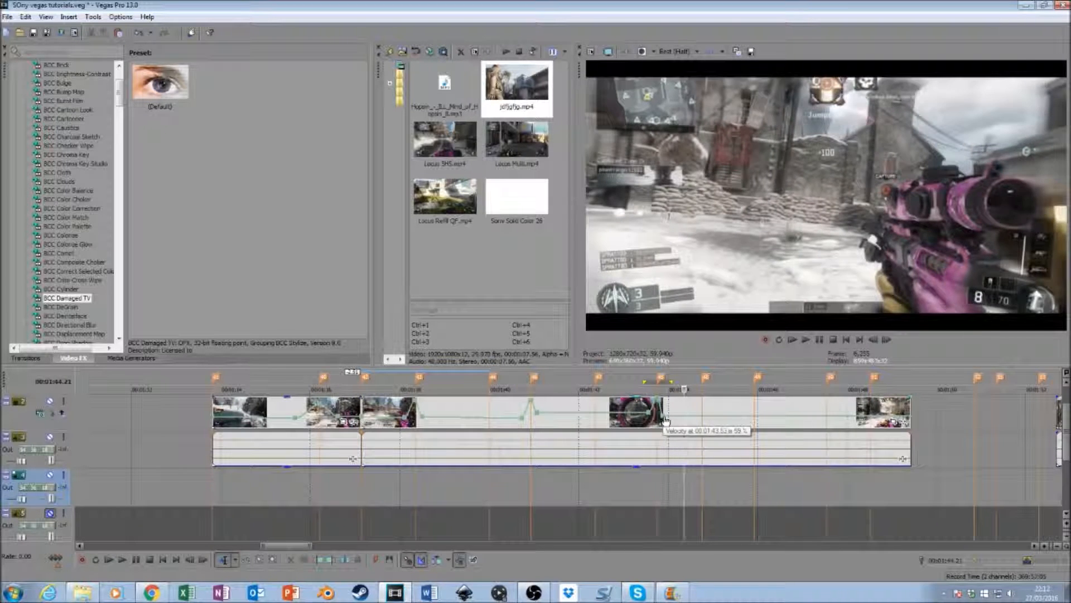
right_click(664, 420)
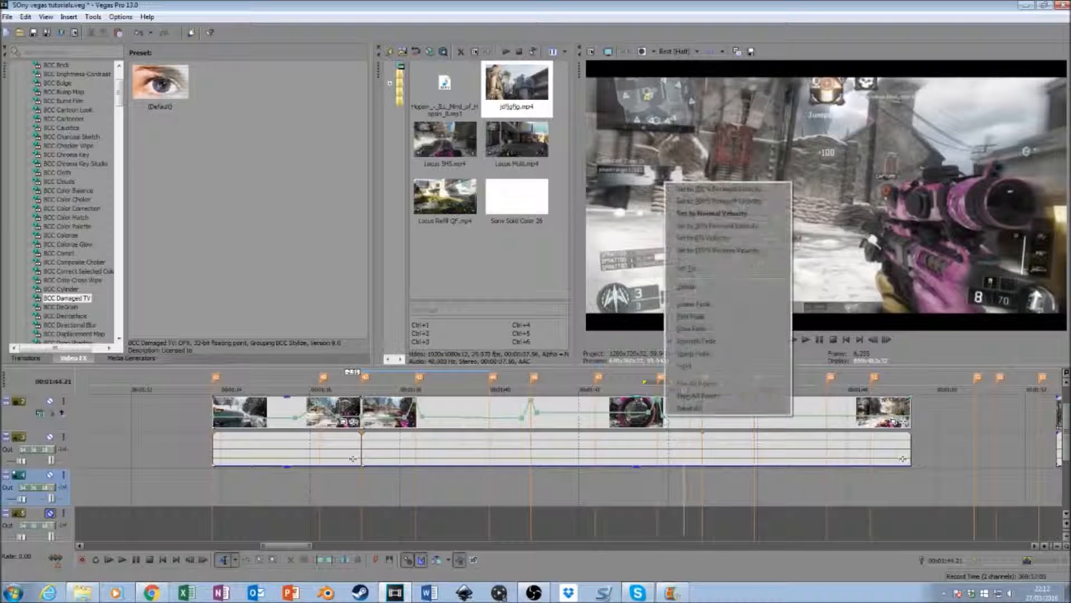
click(742, 226)
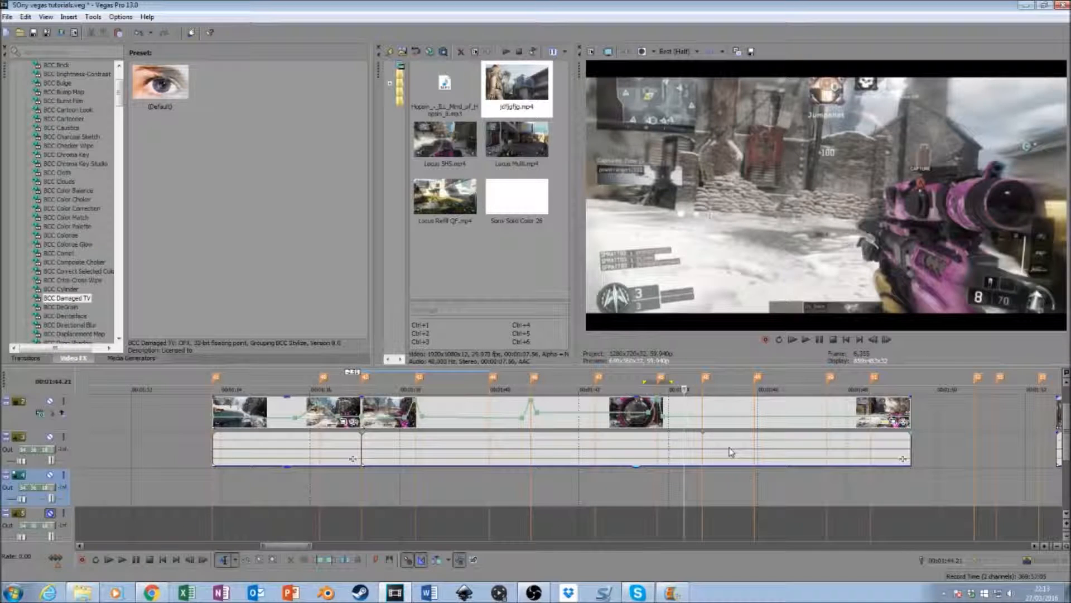
- Add velocity points just before, on and just after the shot marker at 00:01:45.55 and set the marker's point to 200% forward velocity
click(701, 410)
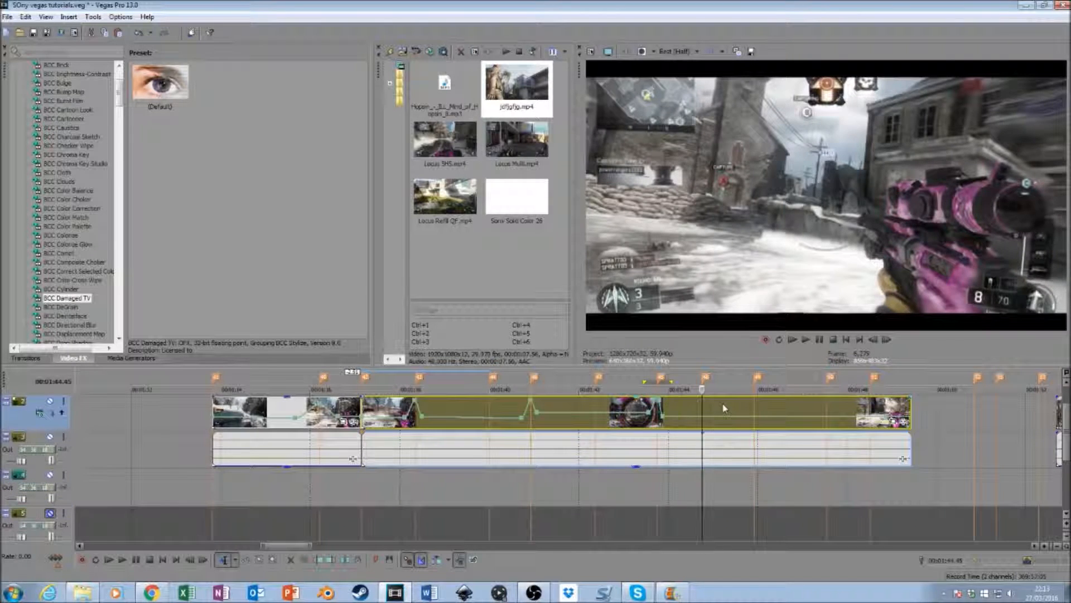
key(space)
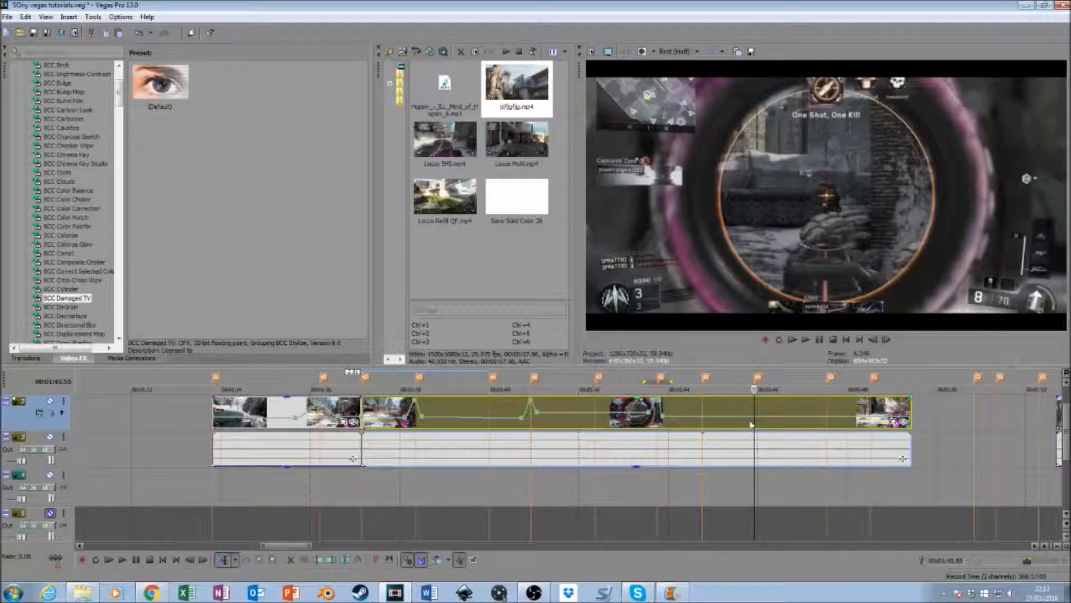
double_click(744, 416)
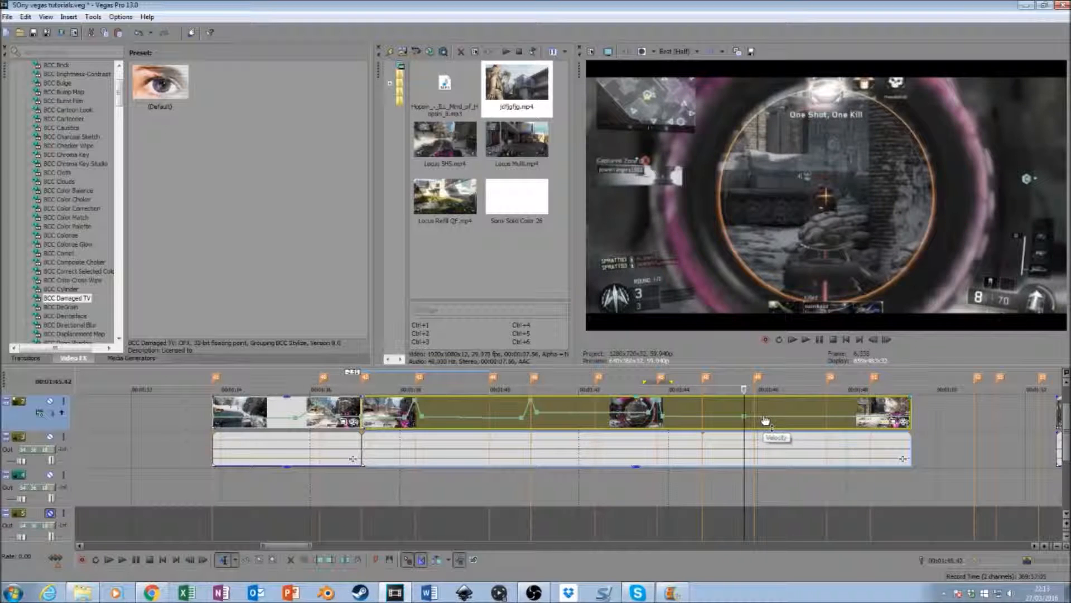
double_click(764, 417)
drag(763, 417, 754, 417)
right_click(755, 417)
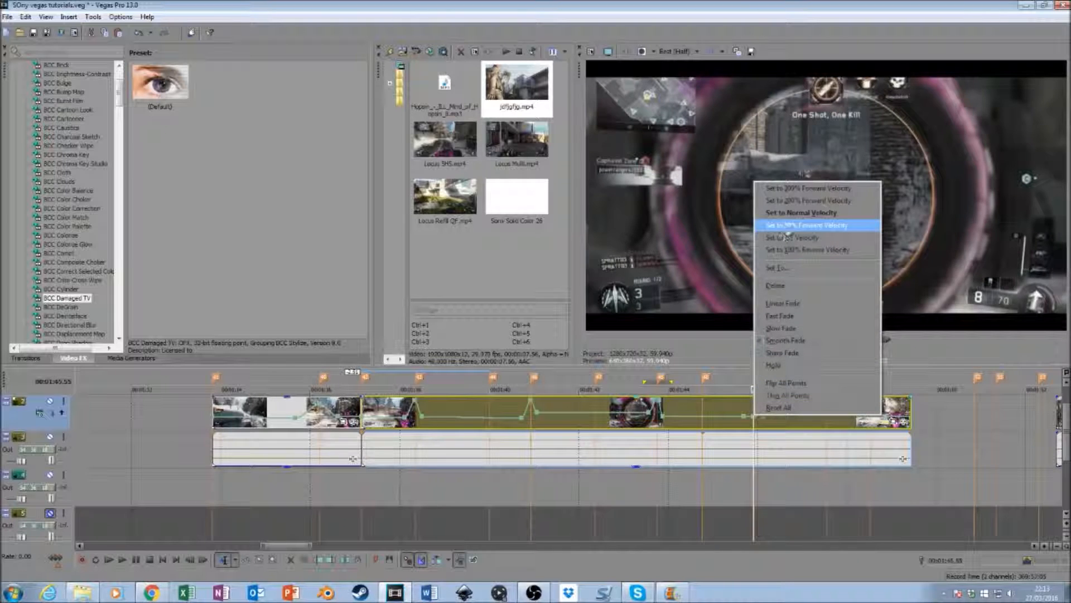
click(798, 200)
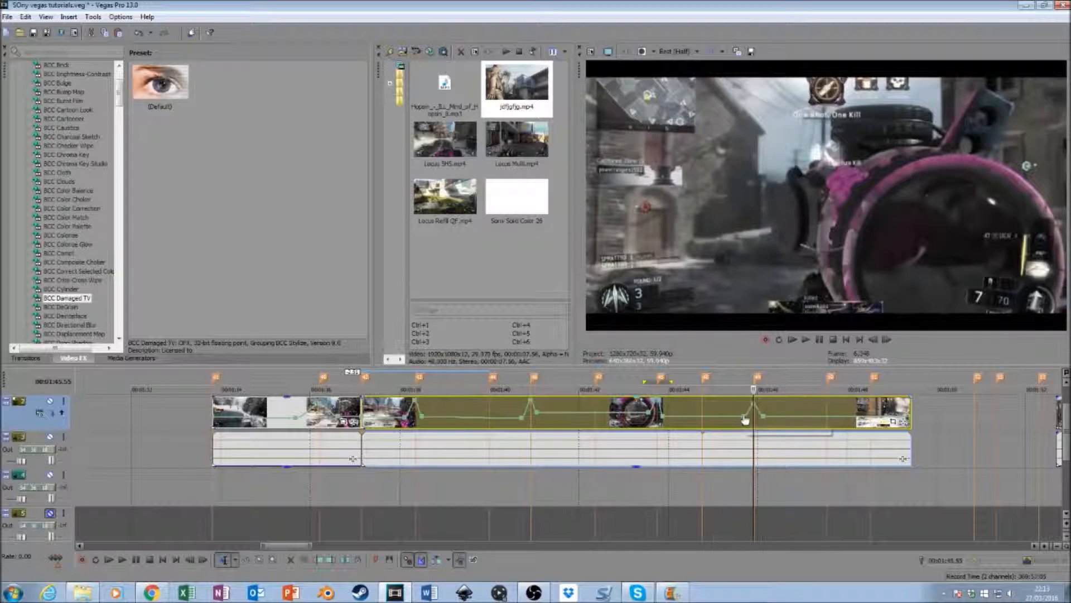
- Enter a custom velocity for the point just before the 00:01:45.55 marker and change it to 50% forward velocity
right_click(744, 418)
click(791, 273)
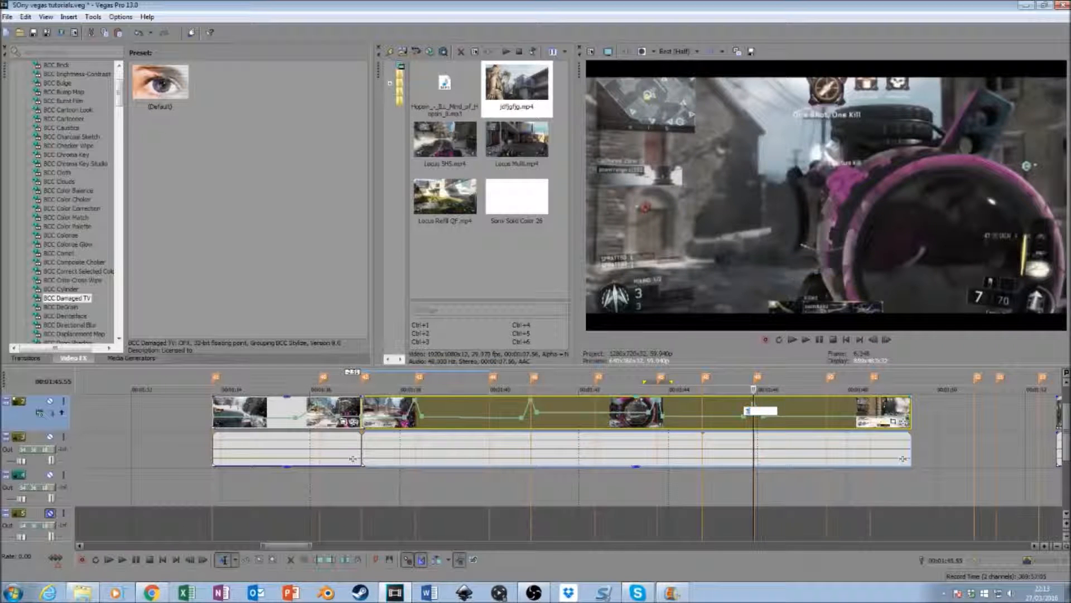
key(Return)
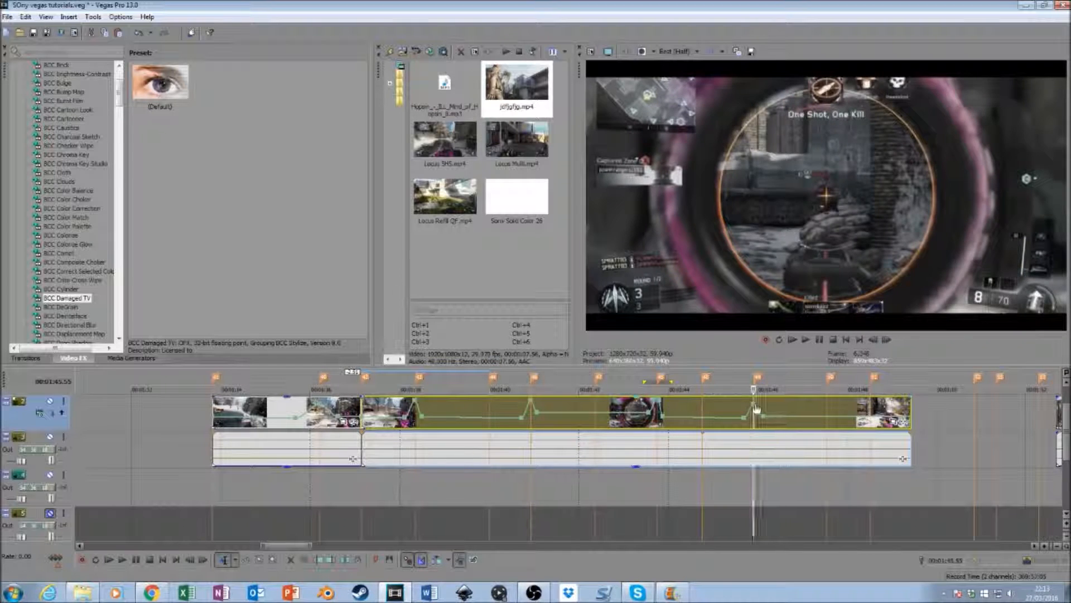
right_click(747, 422)
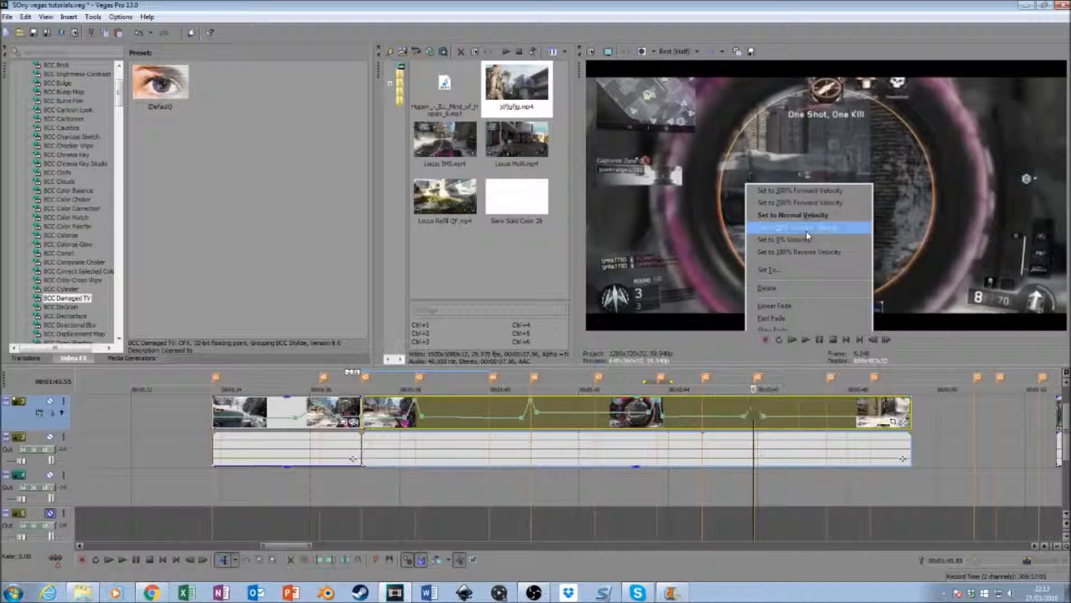
click(797, 201)
- Advance frame by frame past the 00:01:45.55 marker and move the velocity point after it slightly closer to the marker
click(885, 341)
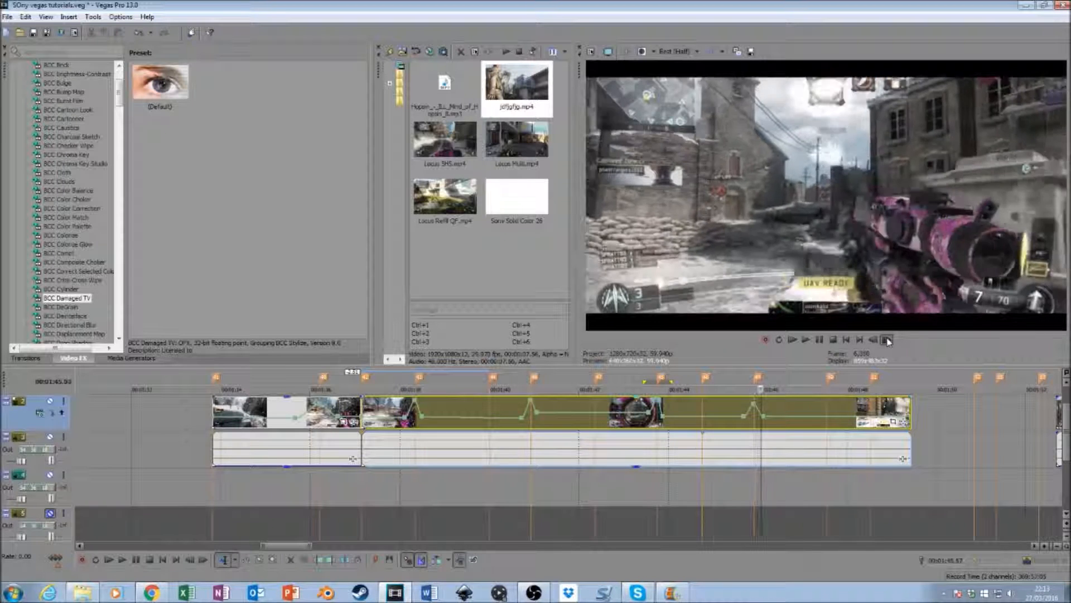
click(886, 339)
drag(764, 420, 759, 420)
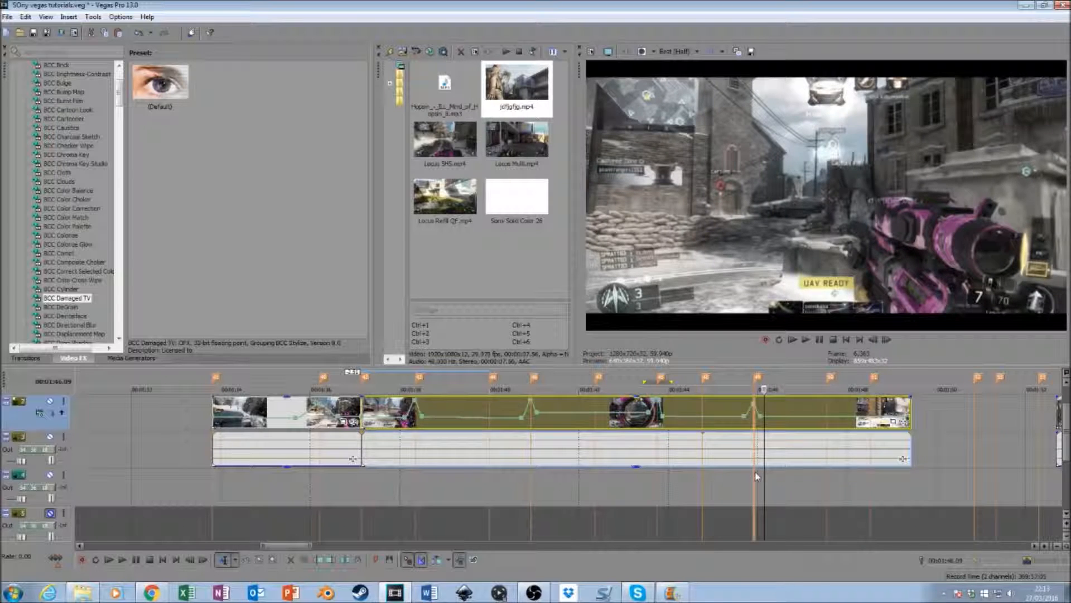
- Select a short time range around the 00:01:45.55 marker and play it back to check the velocity spike
click(755, 473)
key(space)
key(space)
mouse_move(753, 497)
mouse_down()
mouse_move(749, 486)
mouse_move(762, 487)
mouse_up()
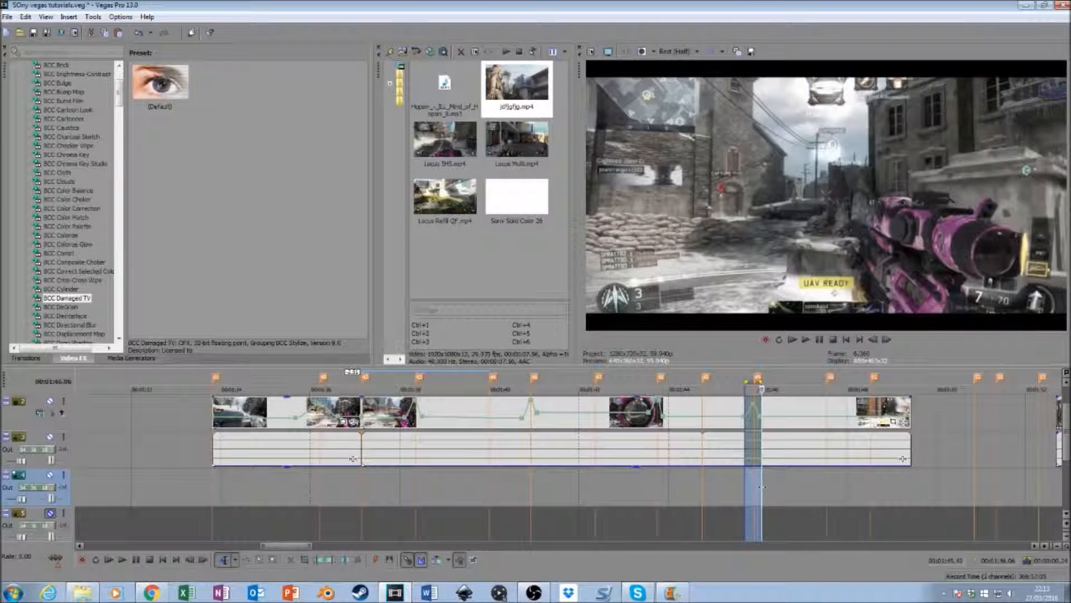
key(space)
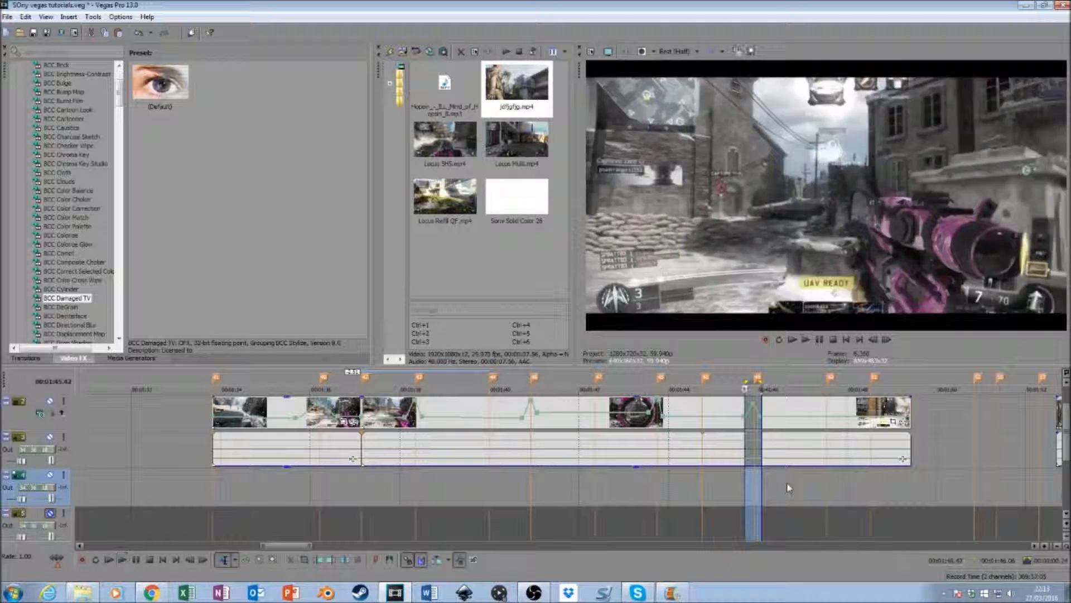
- Play past the end of the second segment, extend its end to the next beat marker and review it from 00:01:47.33
click(740, 484)
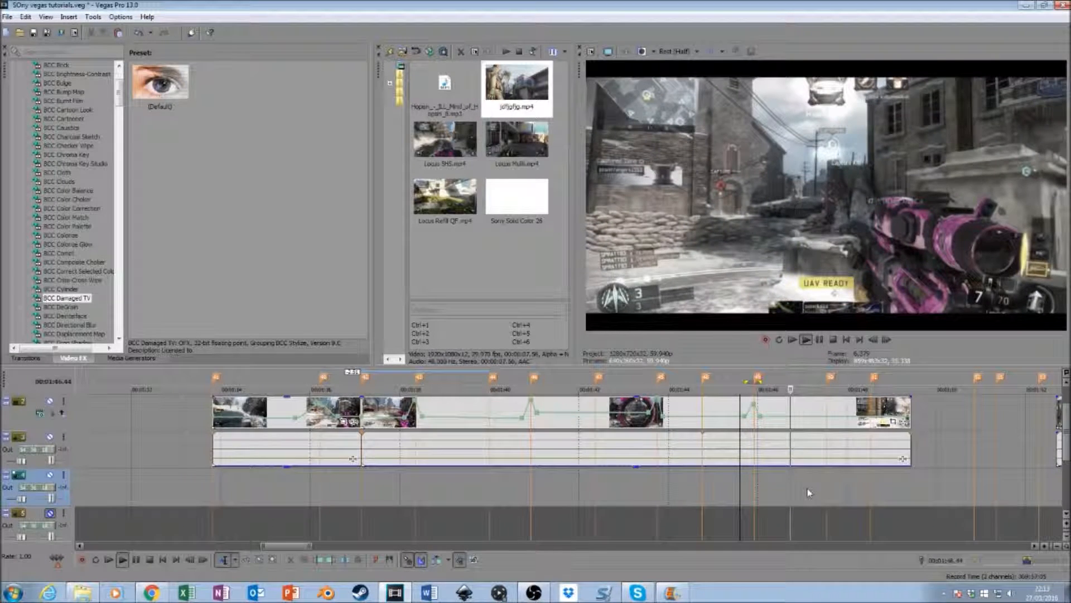
key(space)
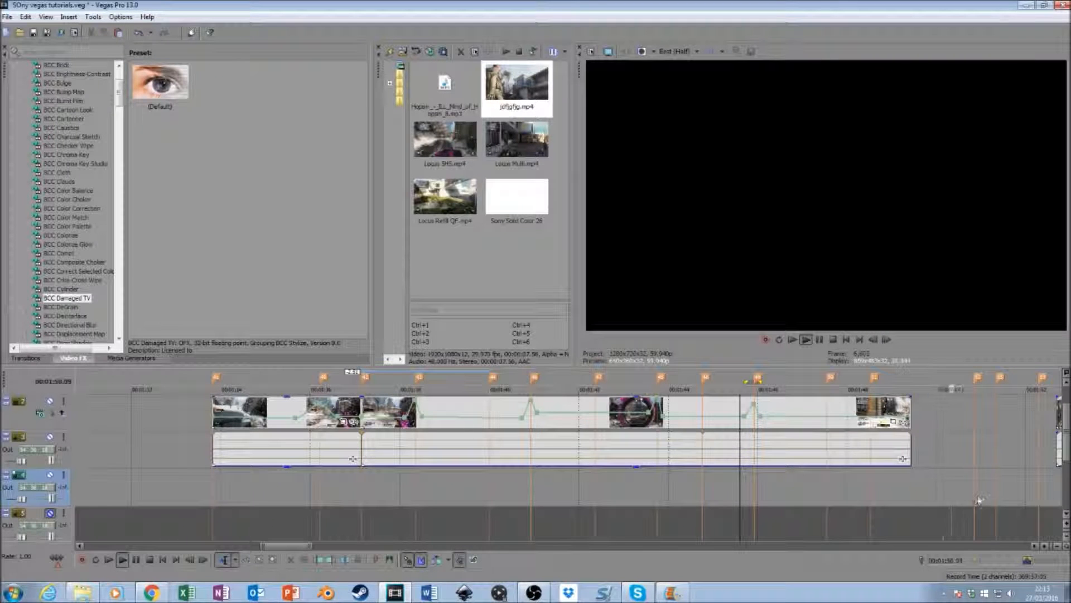
drag(908, 405, 973, 405)
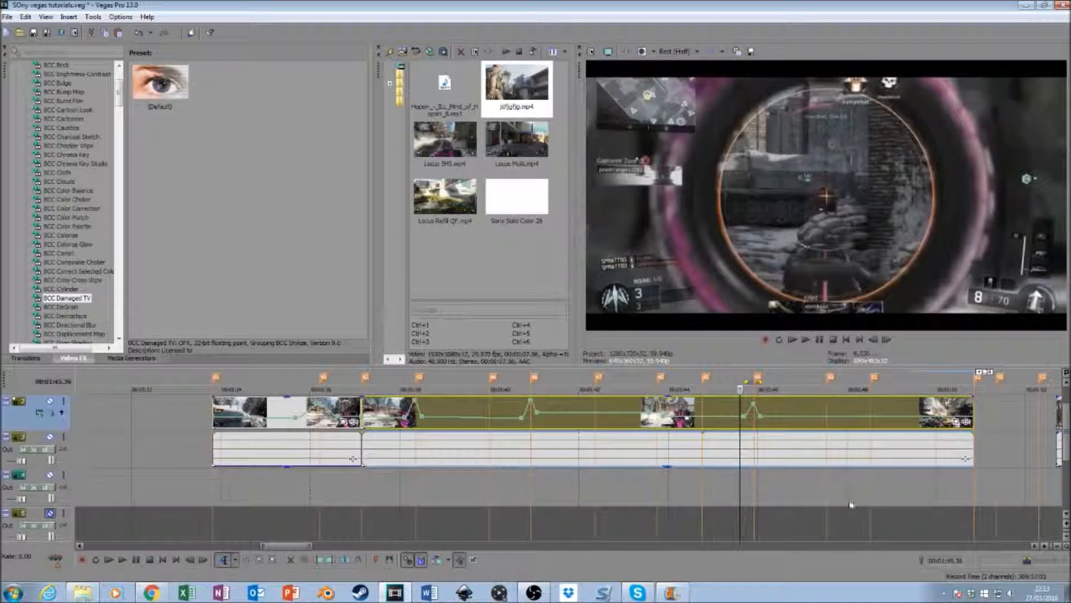
click(828, 489)
key(space)
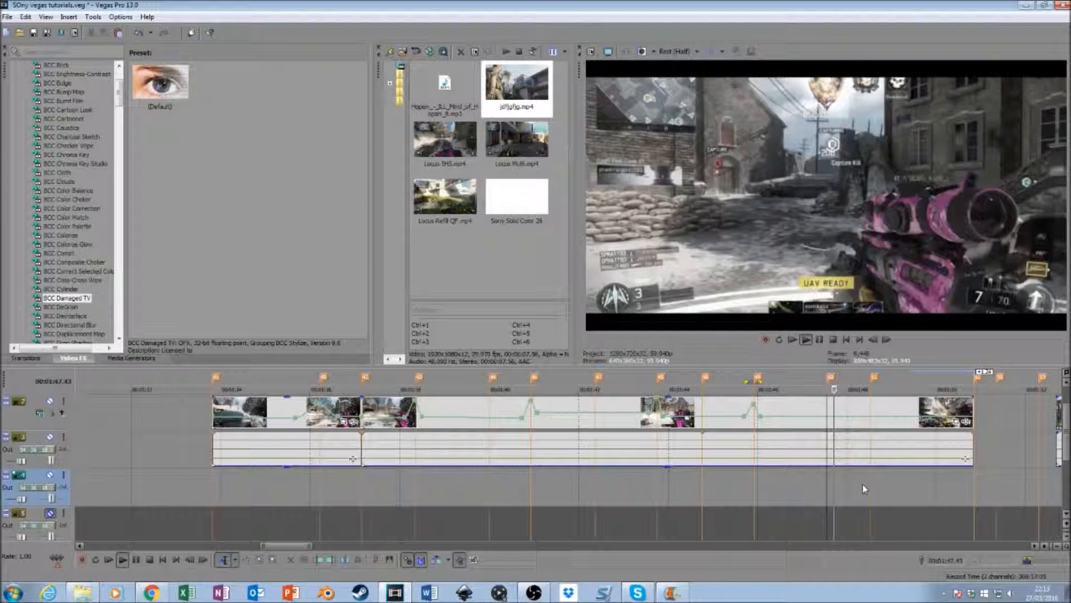
key(space)
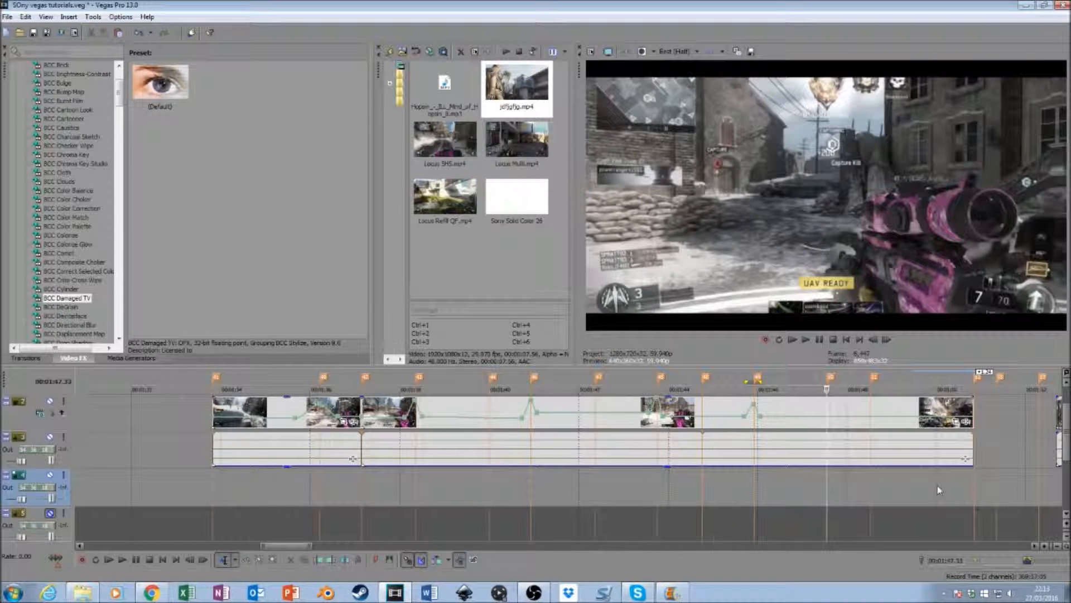
- Open the Event Pan/Crop settings of the first segment and apply the "small pump" preset at its start
click(958, 422)
click(505, 33)
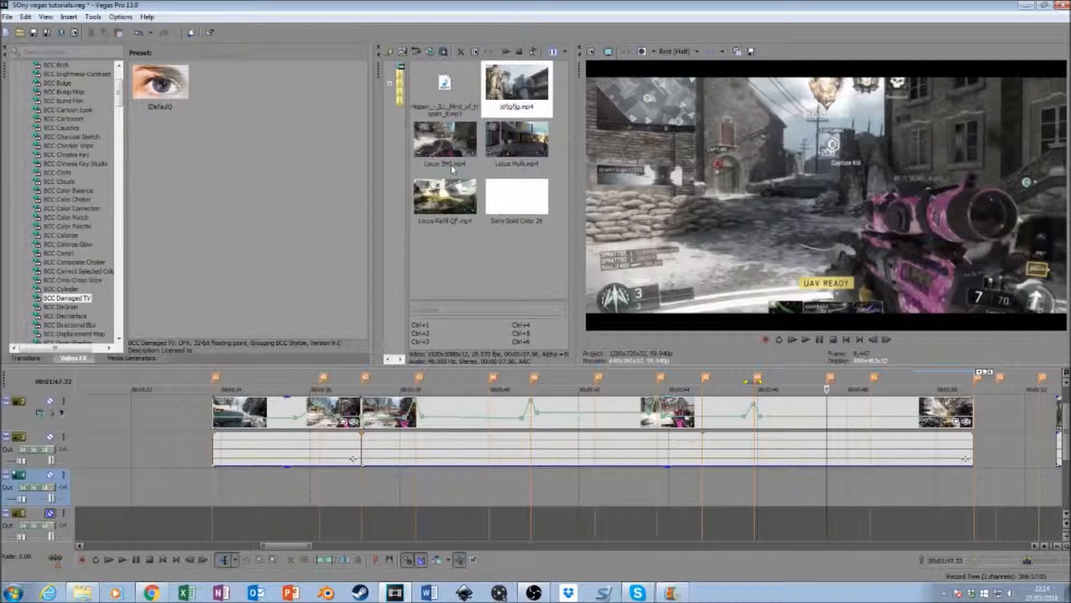
click(344, 422)
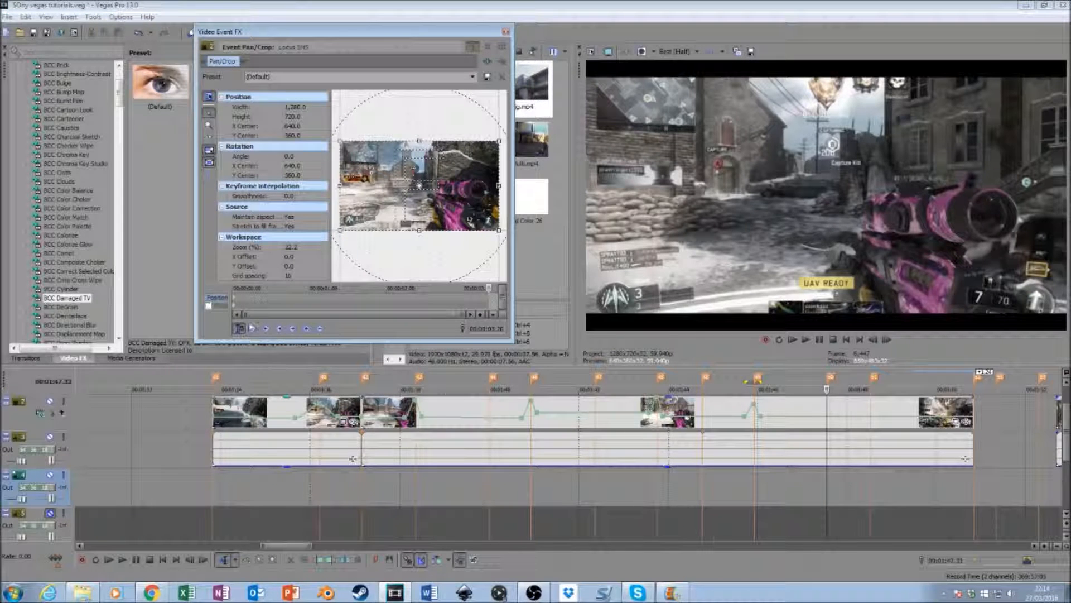
click(252, 329)
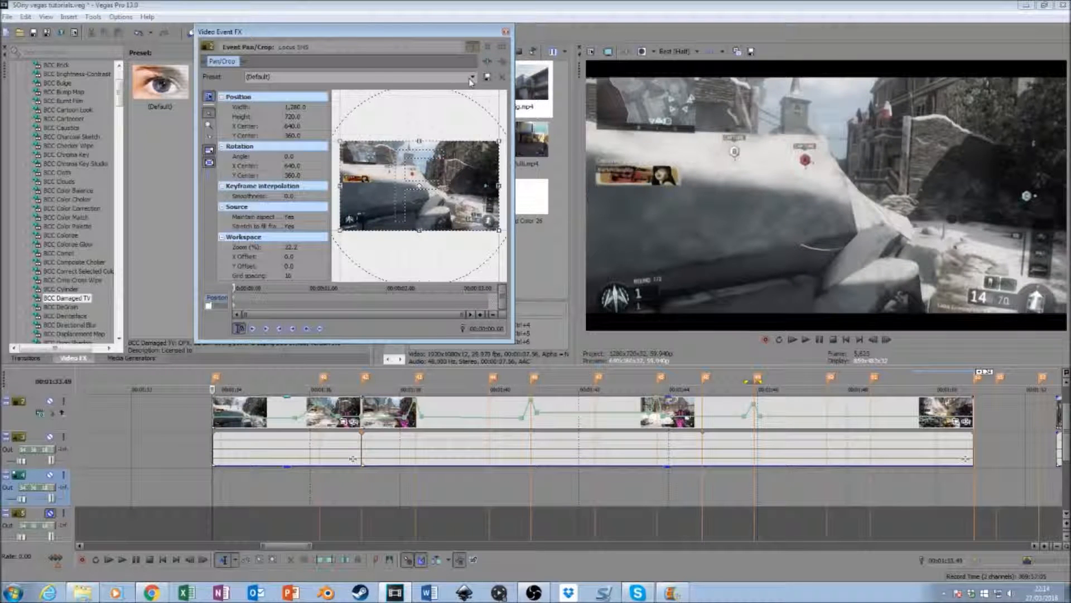
click(472, 77)
click(432, 149)
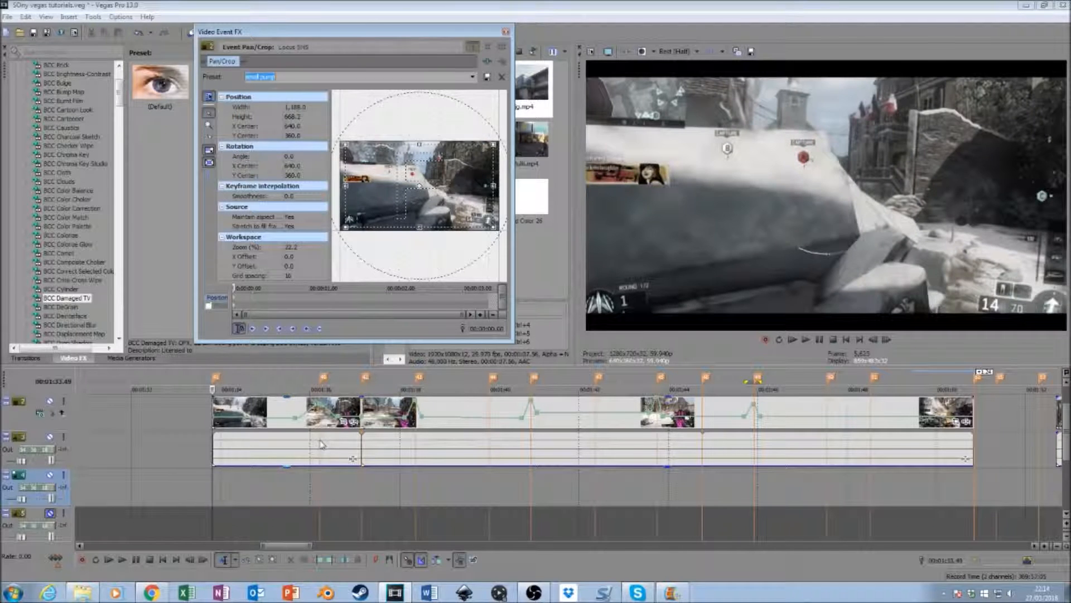
- At 00:01:36.13 in the first segment, apply the "small pump" preset, with the "(Default)" preset two frames earlier at 00:01:36.11
click(321, 426)
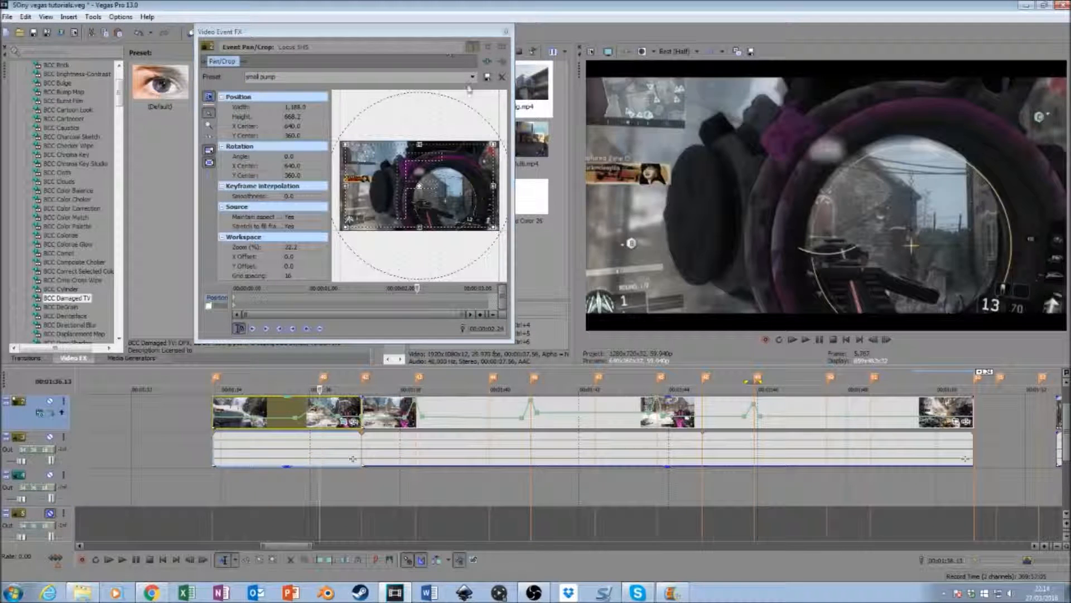
click(471, 77)
click(447, 150)
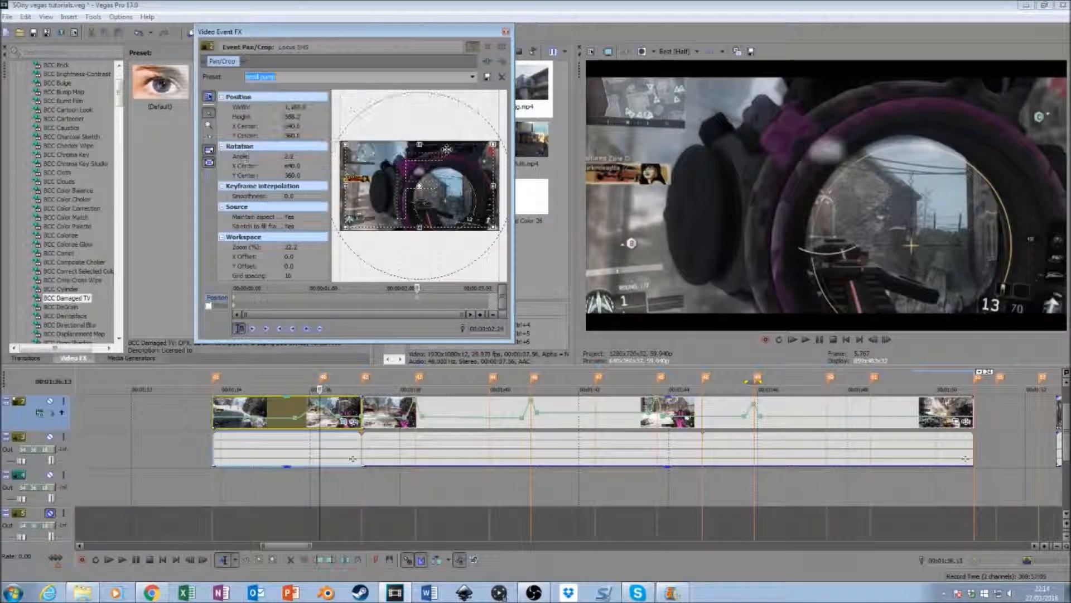
click(874, 340)
click(875, 340)
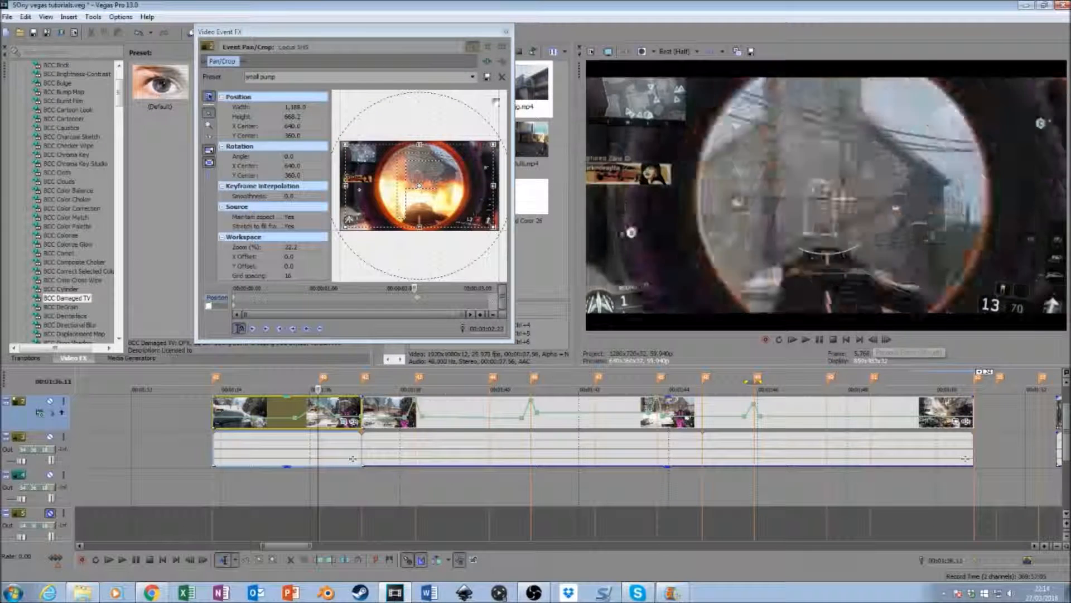
click(472, 77)
click(470, 87)
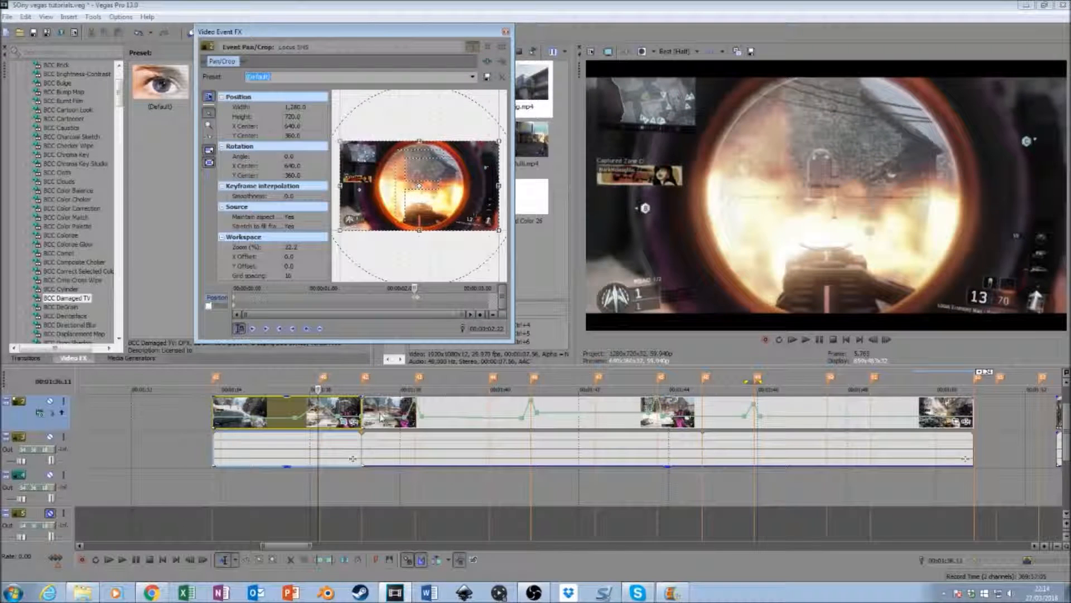
click(413, 425)
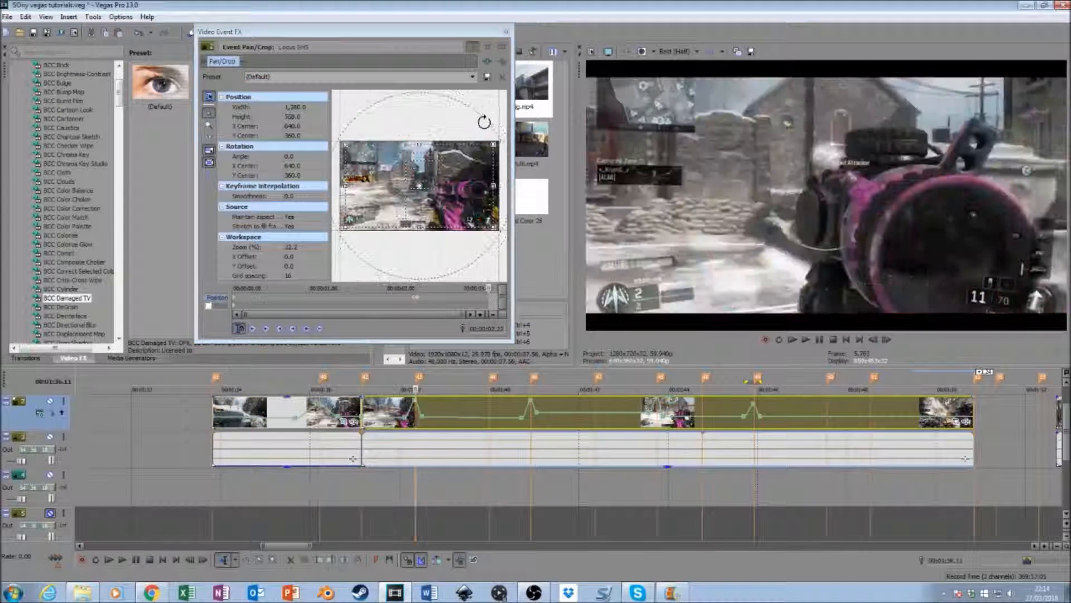
click(473, 78)
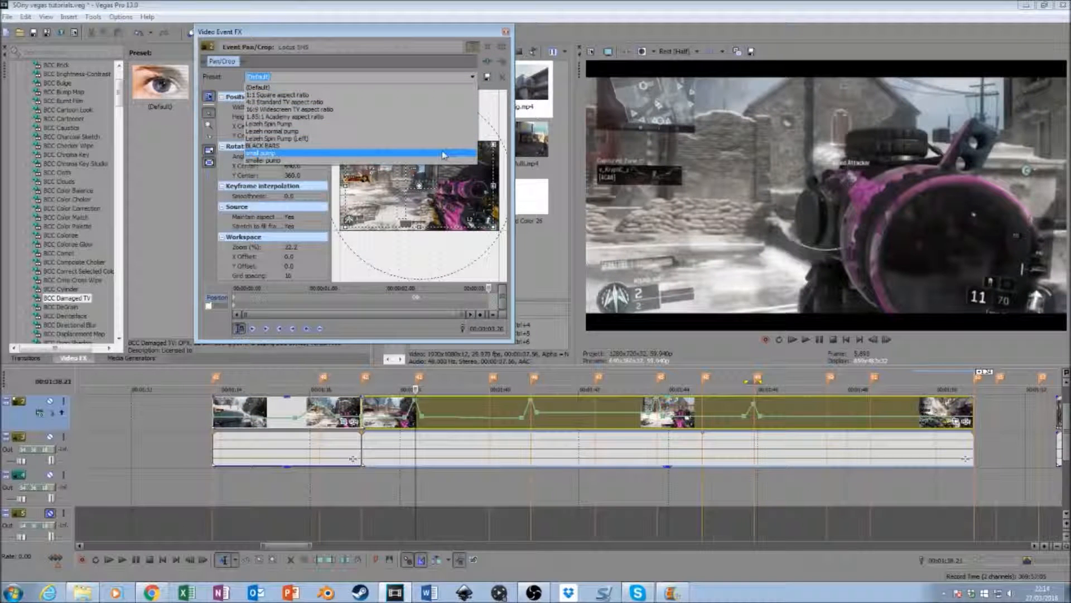
click(505, 34)
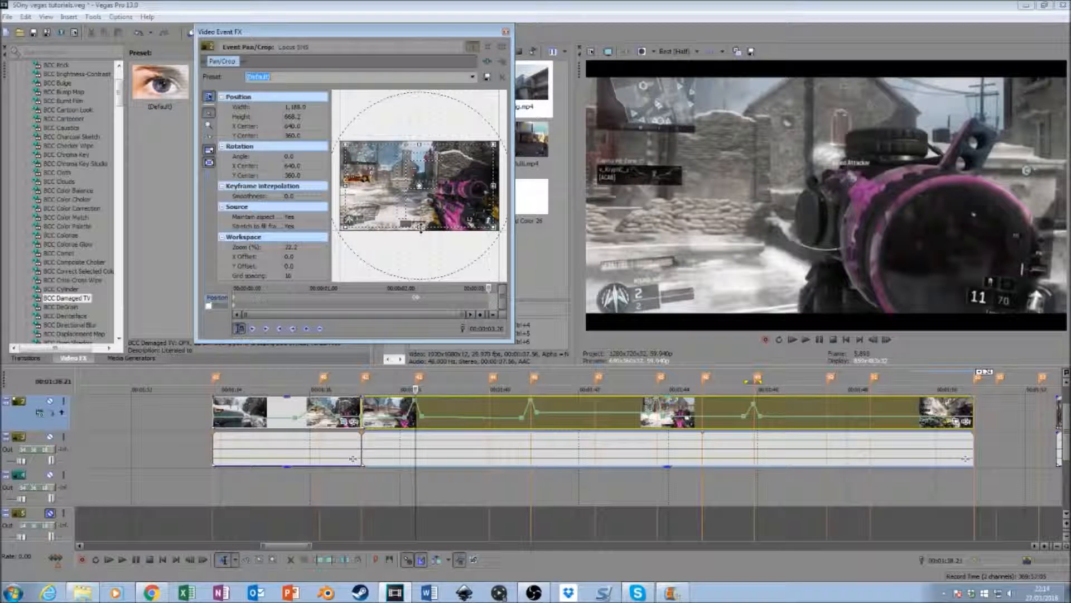
drag(420, 226, 420, 228)
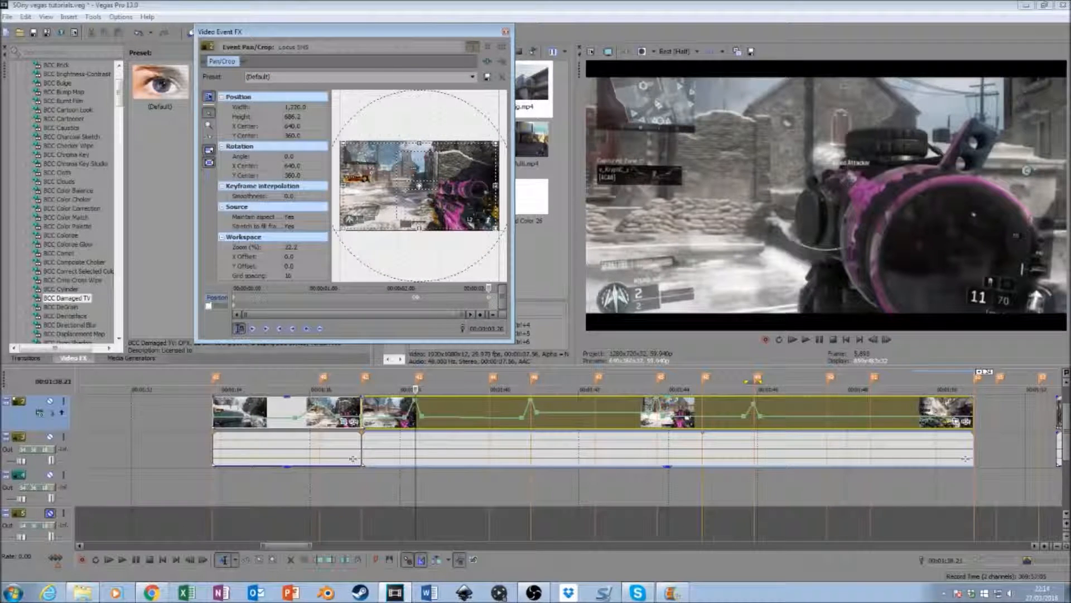
click(506, 33)
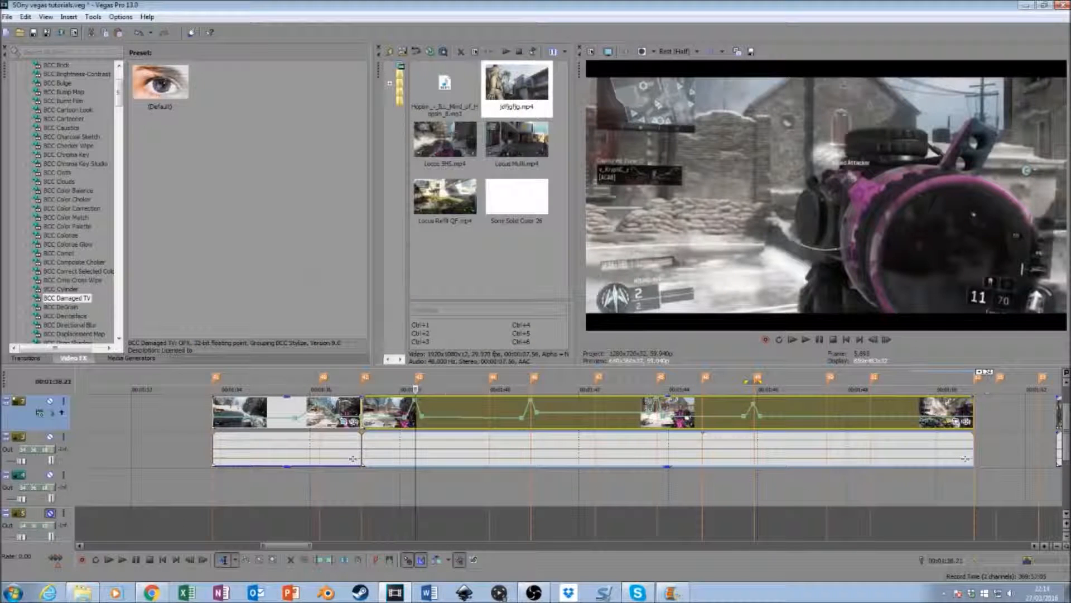
- Open the second segment's Event Pan/Crop settings and shrink the crop frame at its start to about 1,232 by 693
click(958, 423)
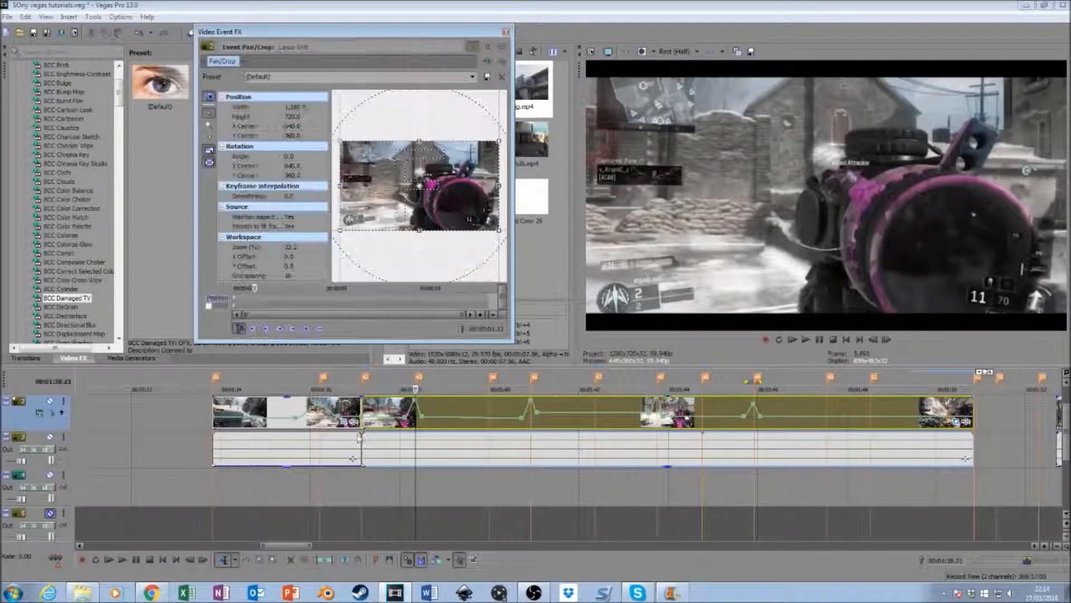
click(253, 328)
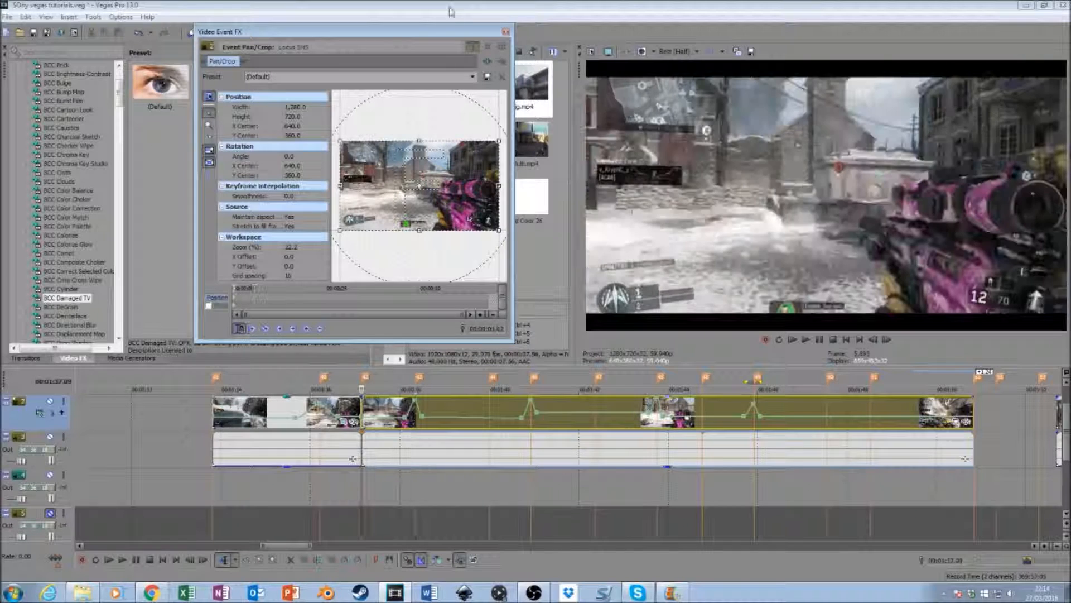
drag(419, 140, 420, 143)
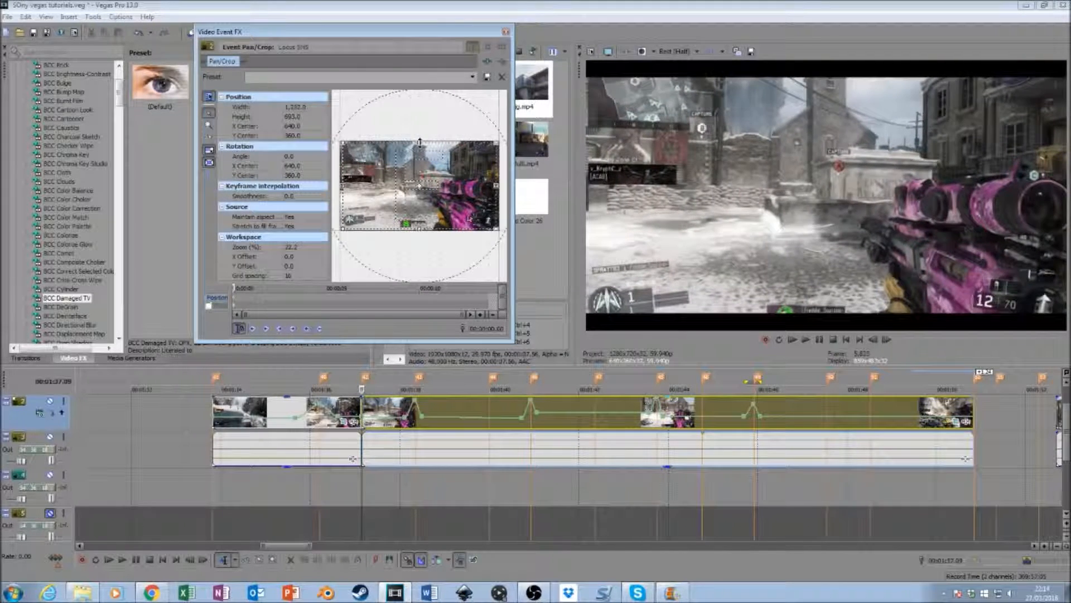
- At the 00:01:38.21 marker, apply the "small pump" preset to the second segment, with "(Default)" two frames earlier at 00:01:38.19
click(415, 431)
click(473, 76)
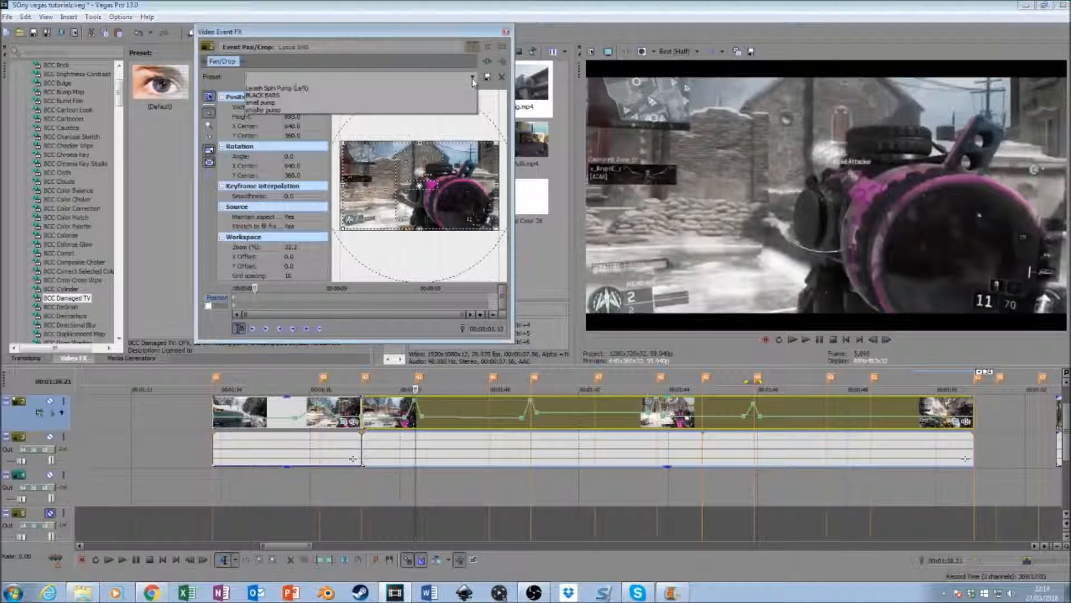
click(446, 153)
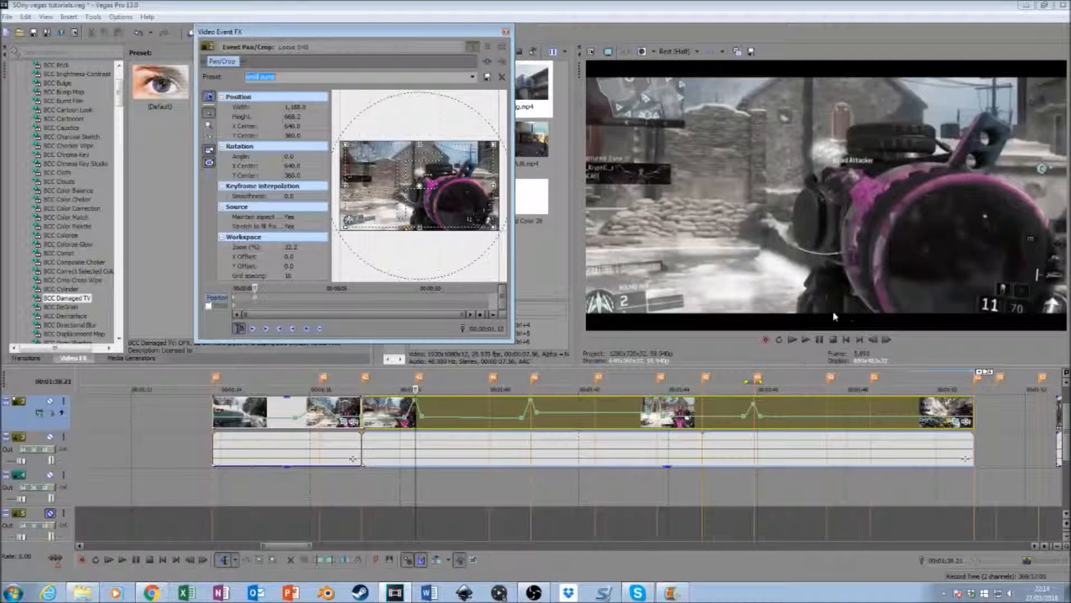
click(873, 341)
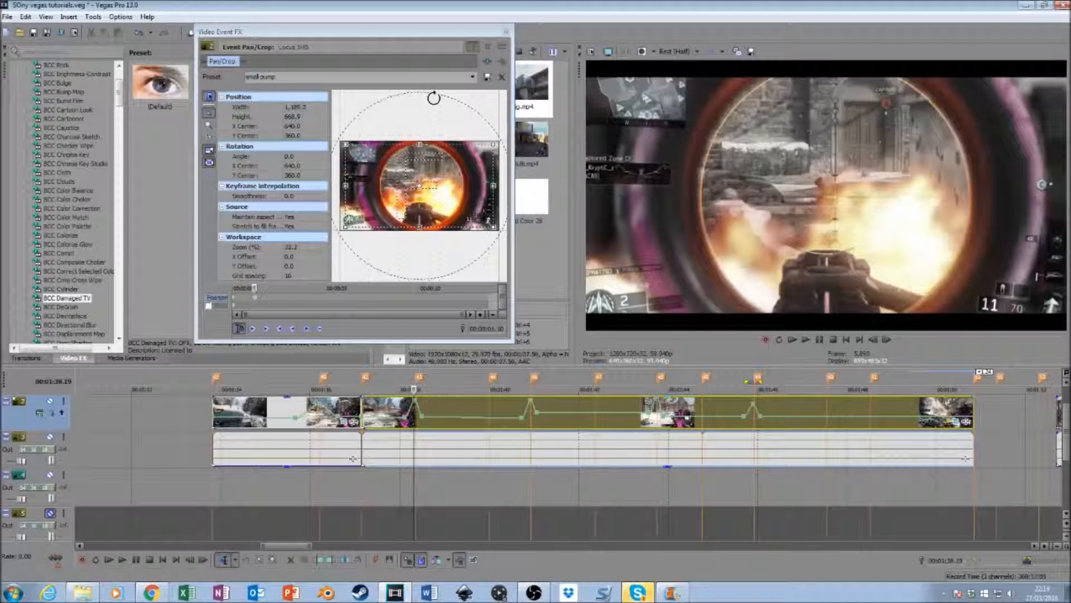
click(472, 76)
click(470, 91)
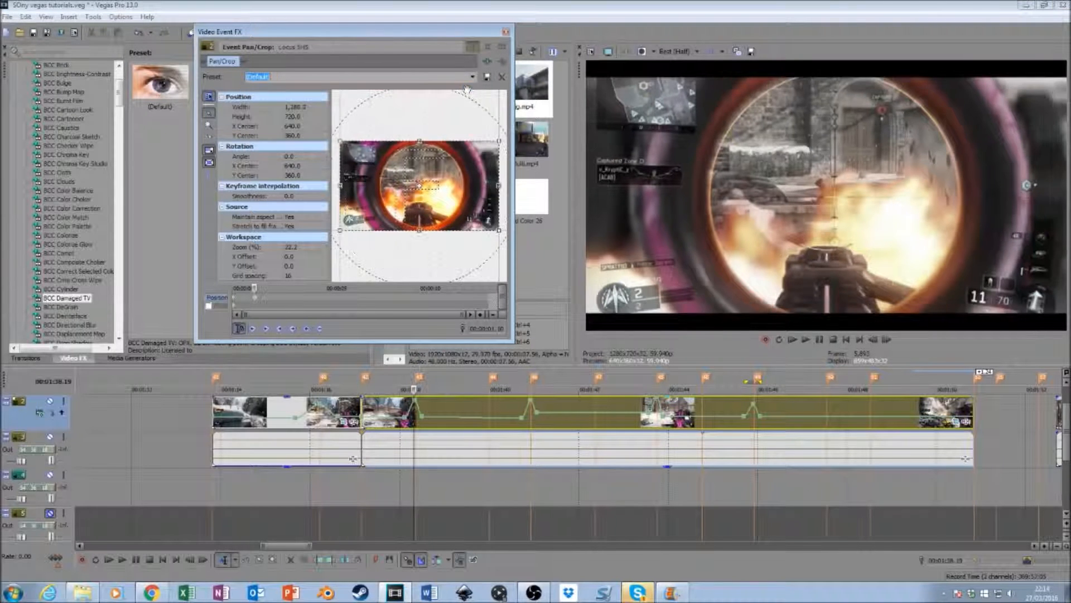
- At the 00:01:40.00 marker, apply the "smaller pump" preset to the second segment, with "(Default)" two frames earlier at 00:01:39.58
click(489, 429)
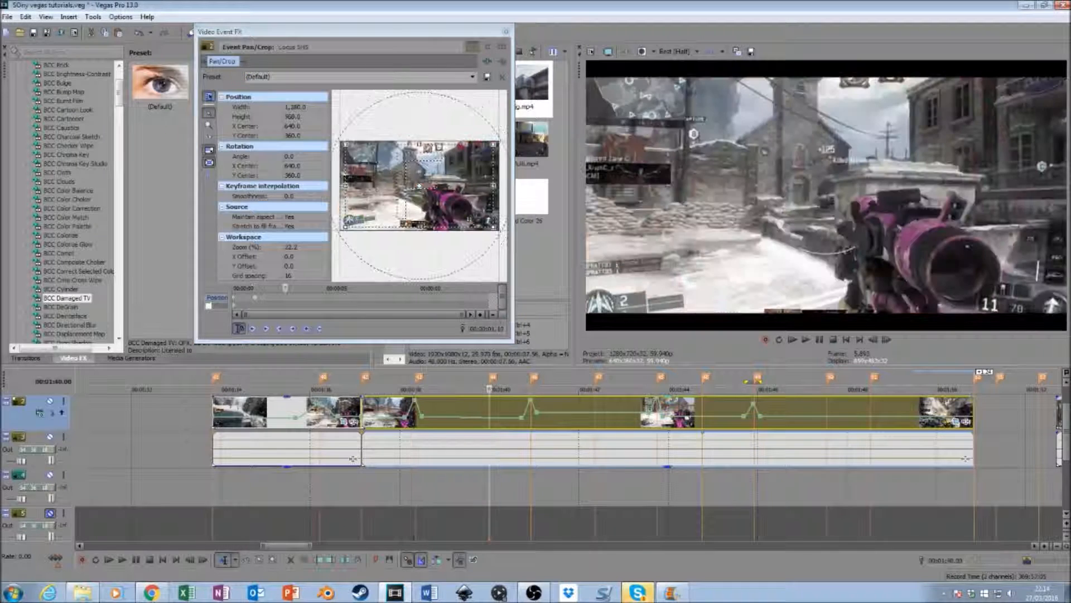
click(472, 77)
click(455, 160)
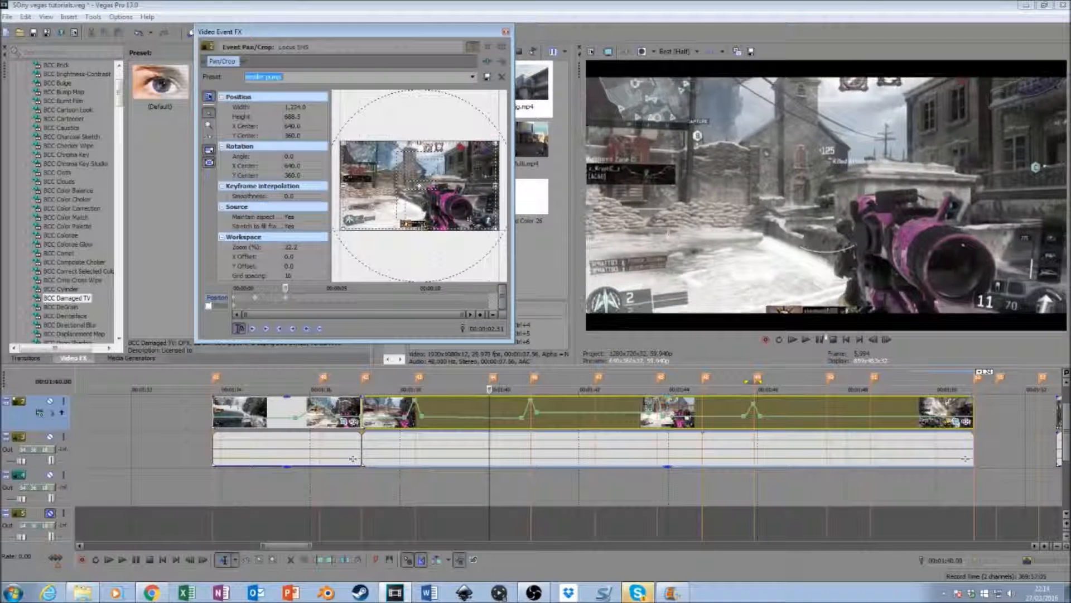
click(873, 339)
click(873, 339)
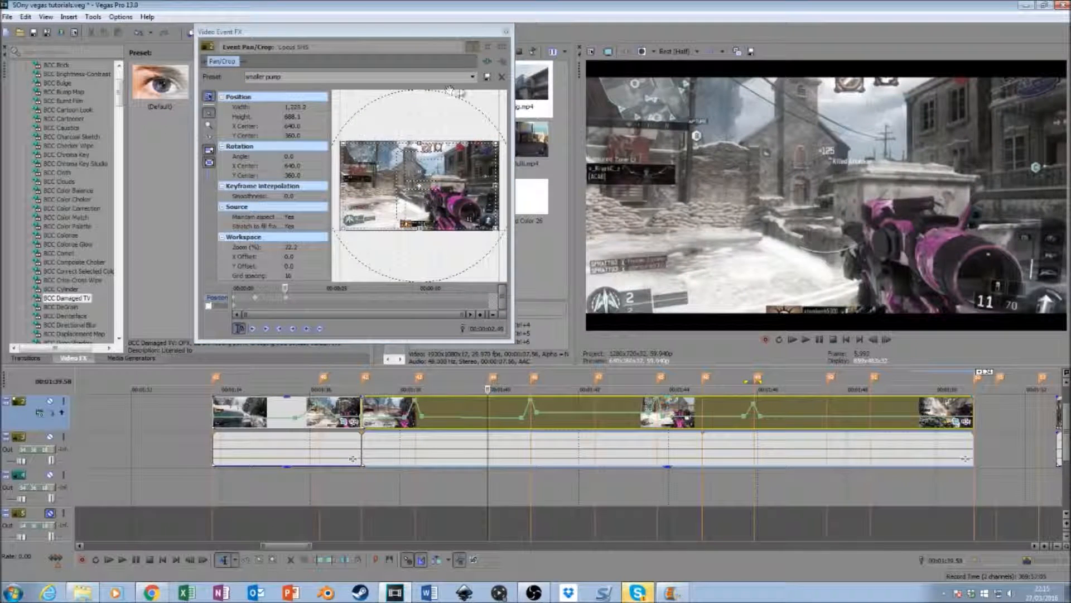
click(473, 76)
click(262, 88)
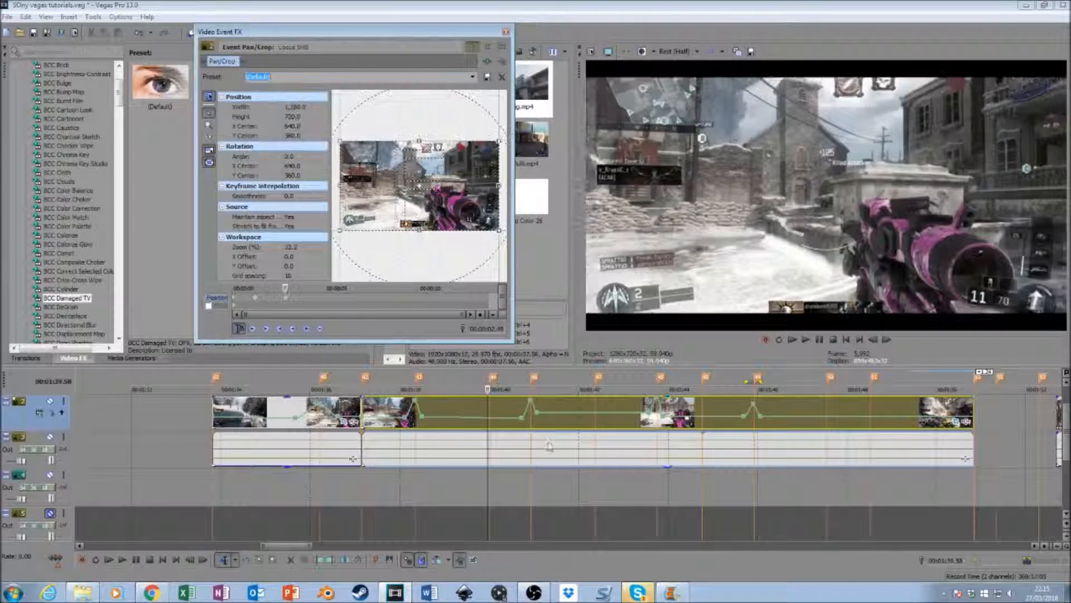
- At the 00:01:40.56 marker, apply the "small pump" preset to the second segment, with "(Default)" two frames earlier at 00:01:40.54
click(531, 429)
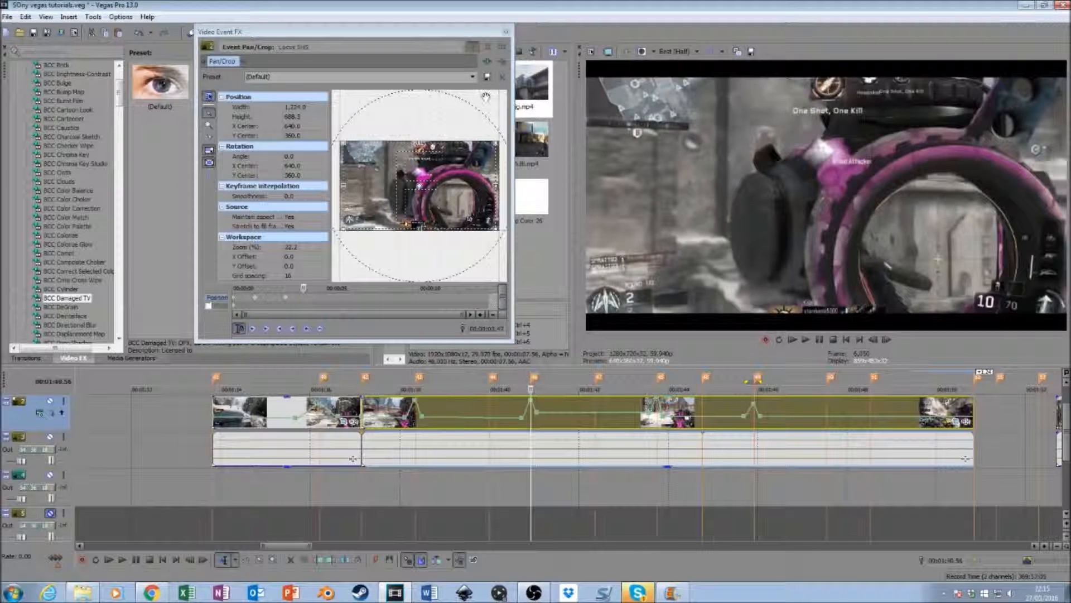
click(473, 77)
click(263, 96)
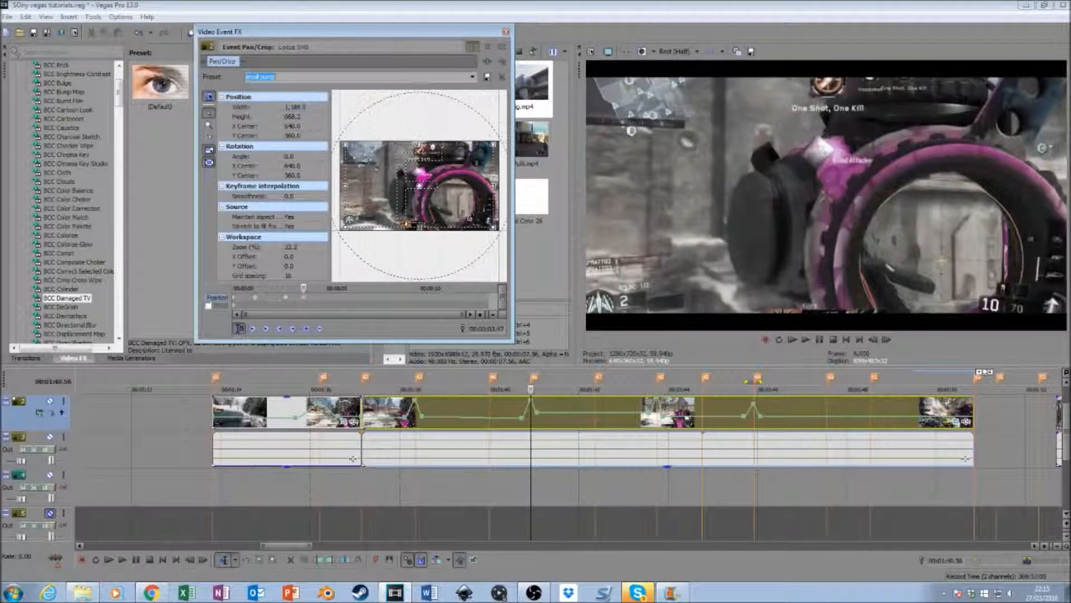
click(862, 342)
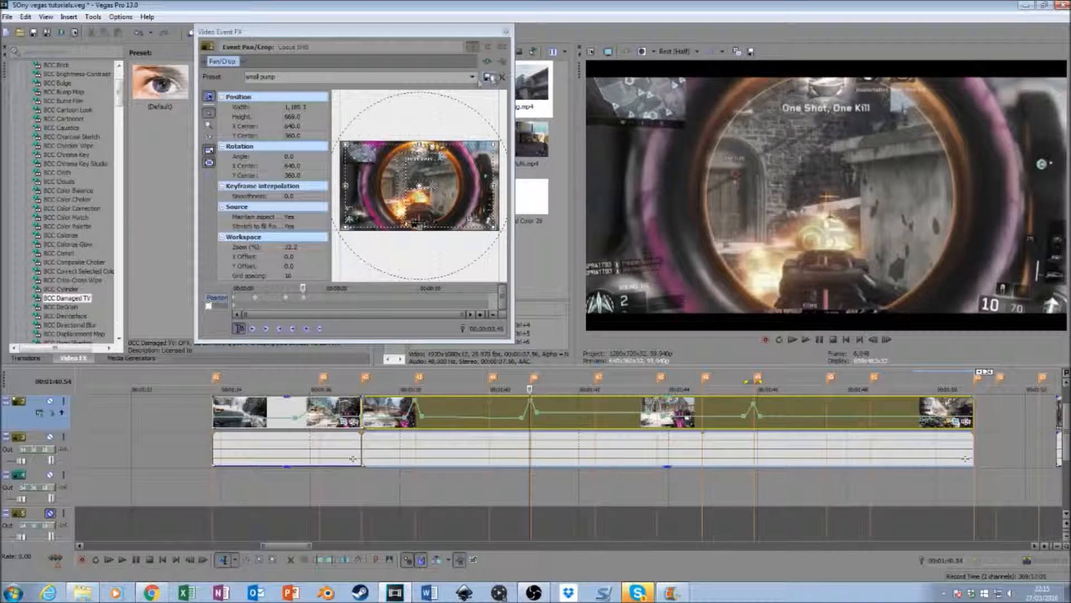
click(472, 77)
click(259, 87)
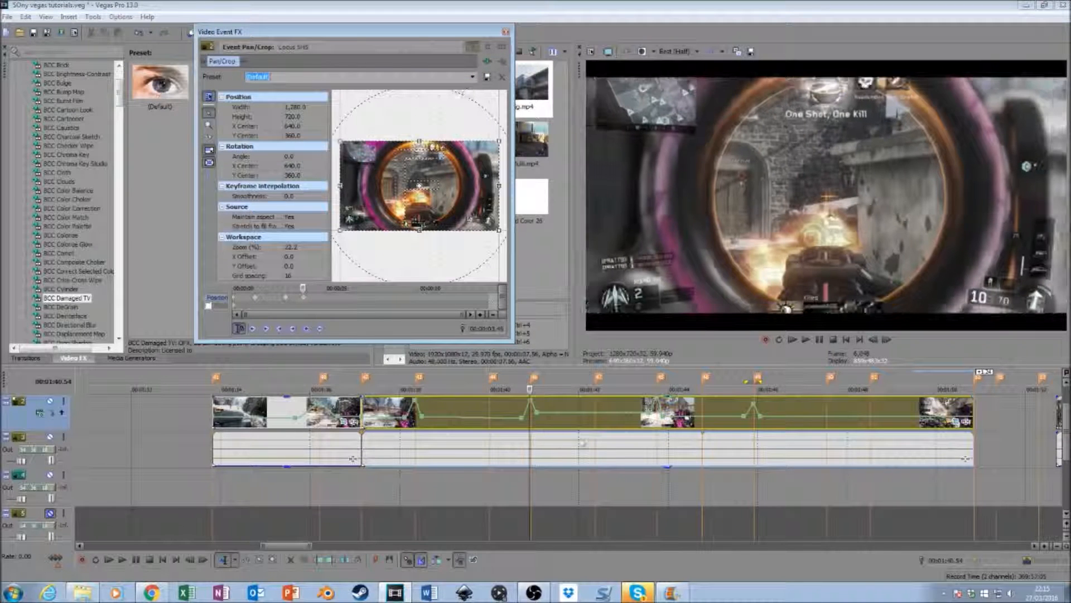
- At the 00:01:42.22 marker, apply the "smaller pump" preset to the second segment, with "(Default)" two frames earlier at 00:01:42.20
click(596, 431)
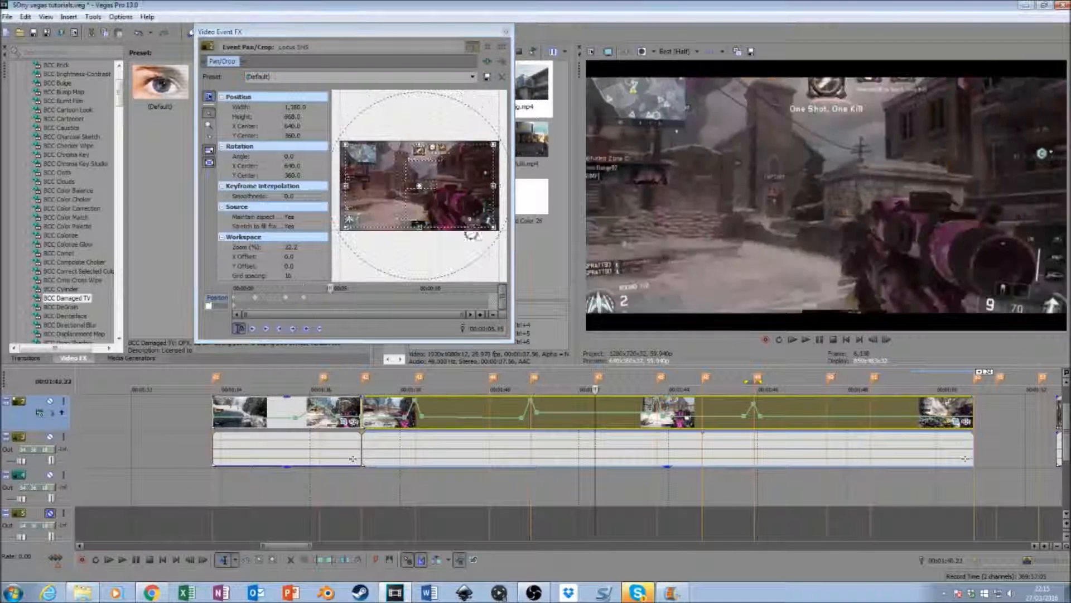
click(472, 76)
click(421, 160)
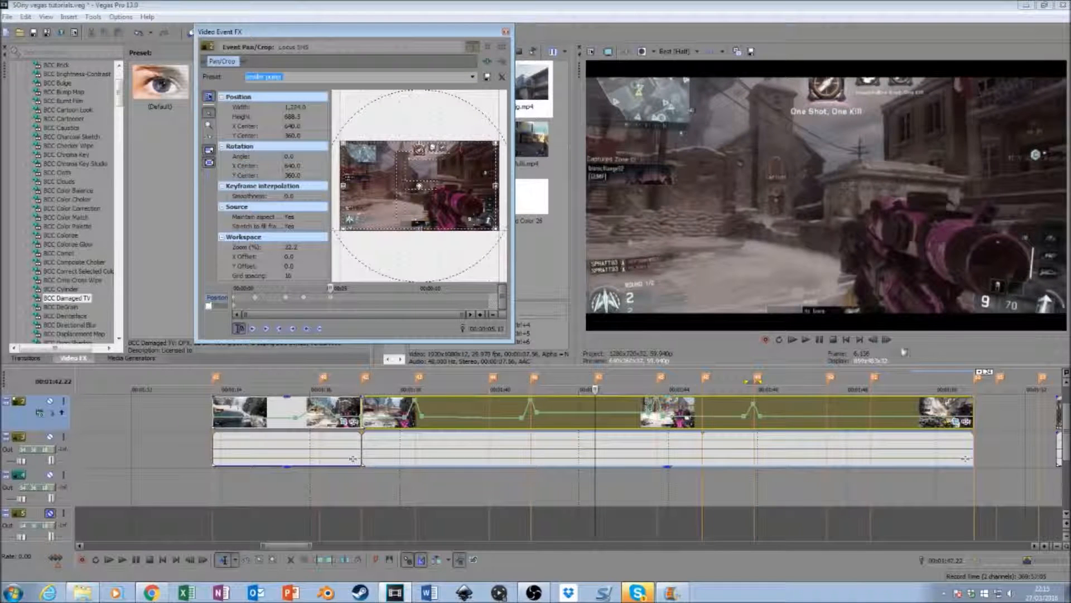
click(873, 340)
click(873, 339)
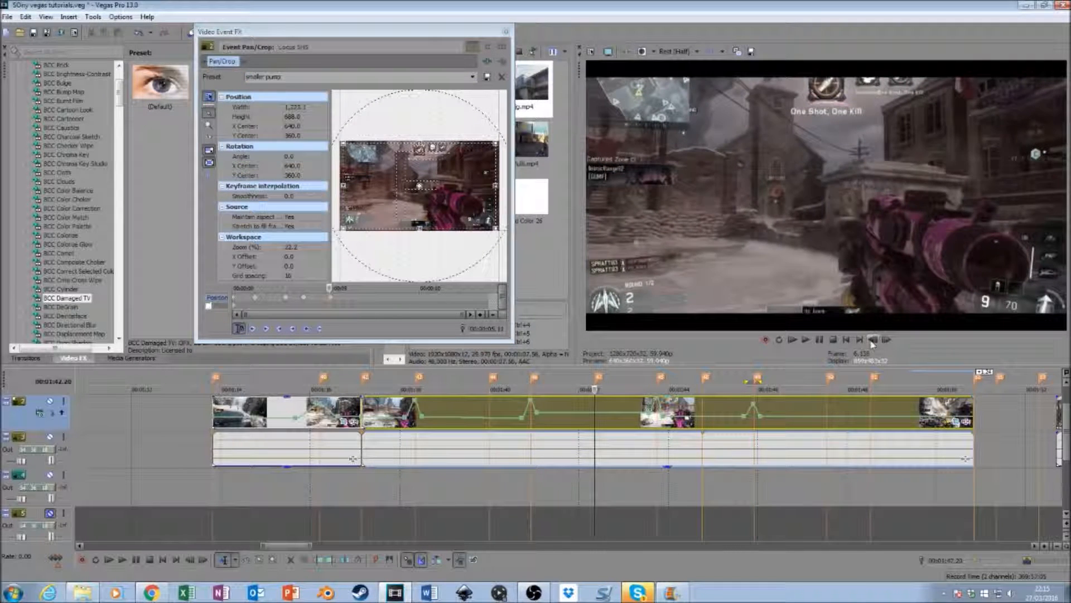
click(473, 76)
click(268, 86)
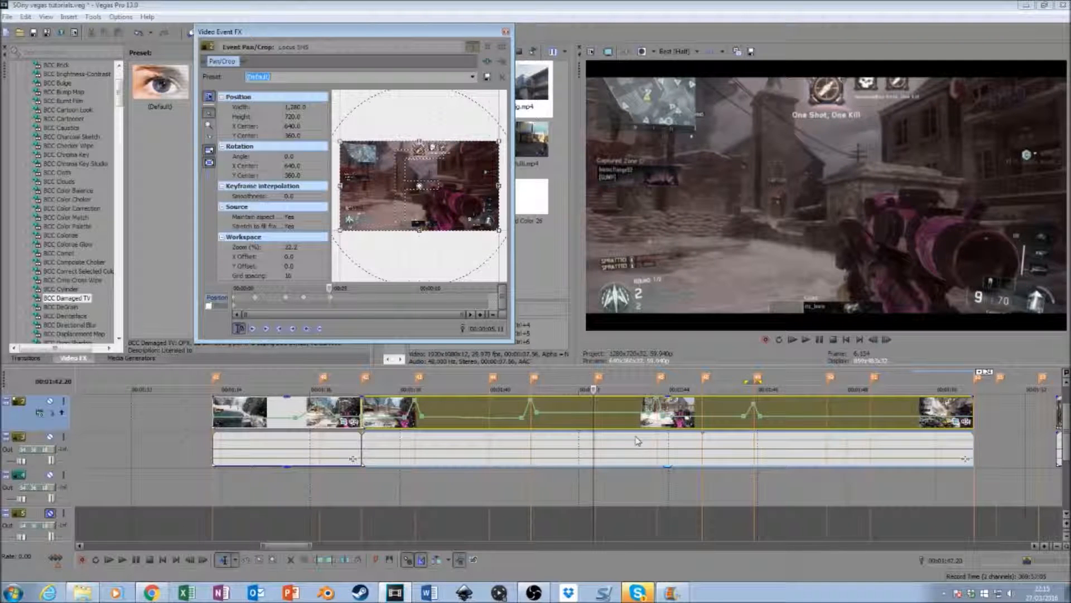
- Return to the 00:01:42.22 marker and reapply the "smaller pump" preset to the keyframe there
click(598, 505)
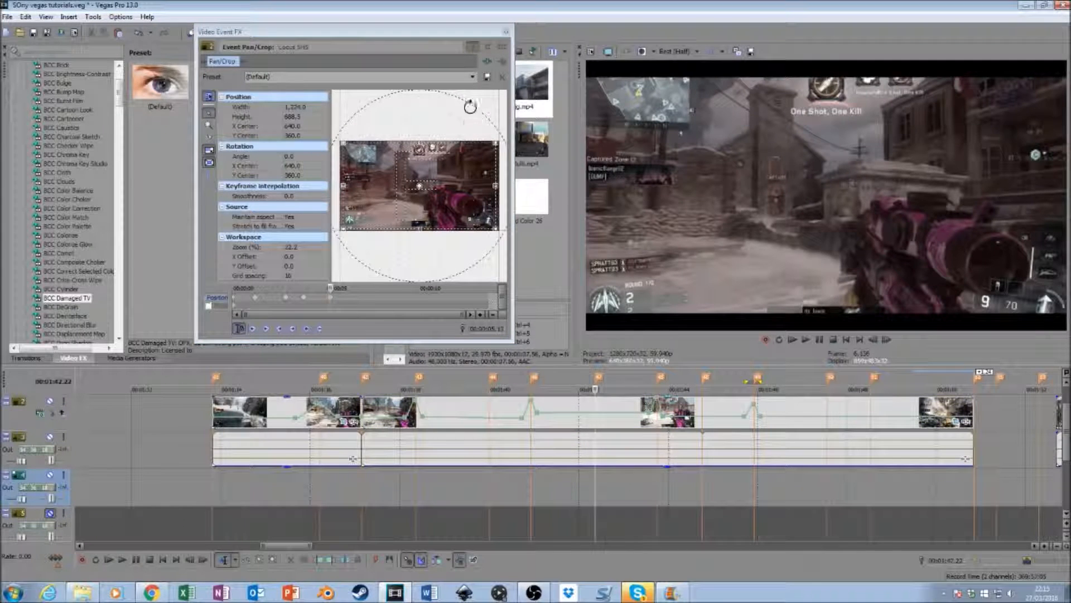
click(473, 76)
click(439, 161)
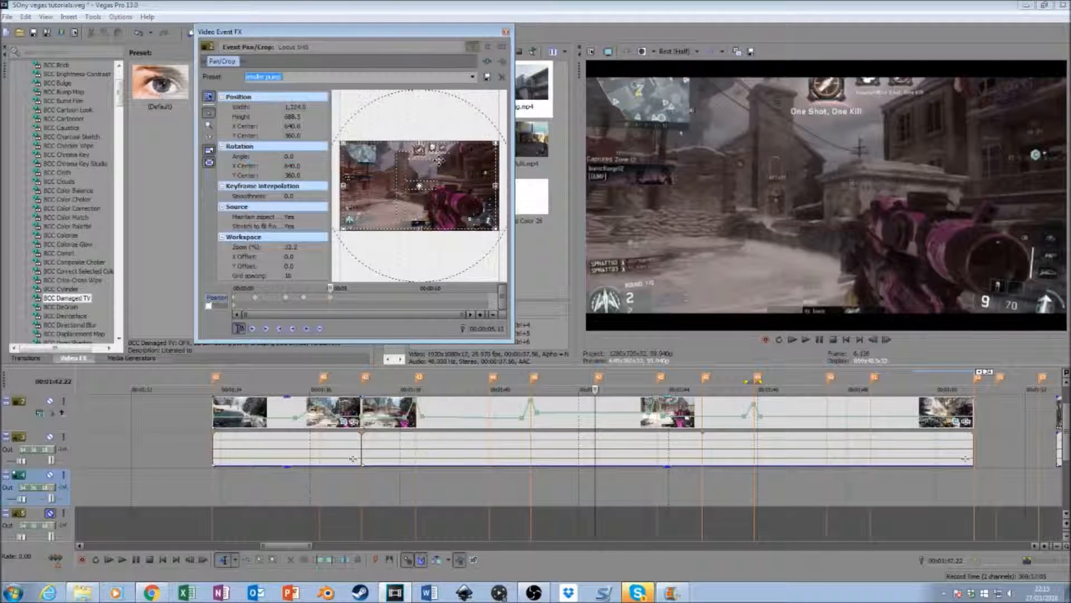
- At the 00:01:43.45 marker, apply the "small pump" preset to the second segment, with "(Default)" two frames earlier at 00:01:43.43
click(658, 494)
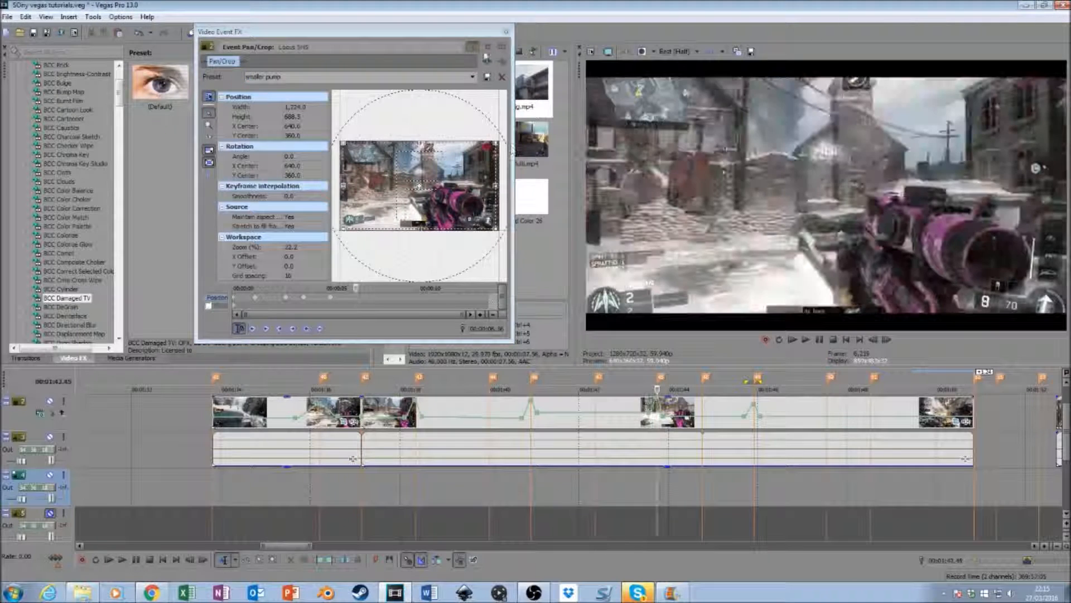
click(473, 77)
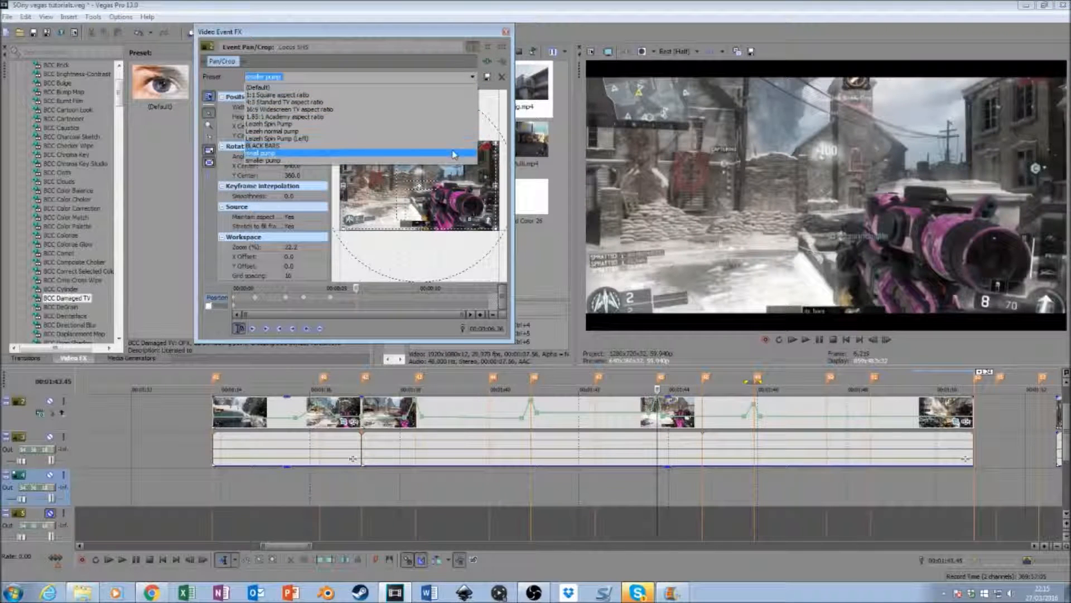
click(455, 155)
click(874, 340)
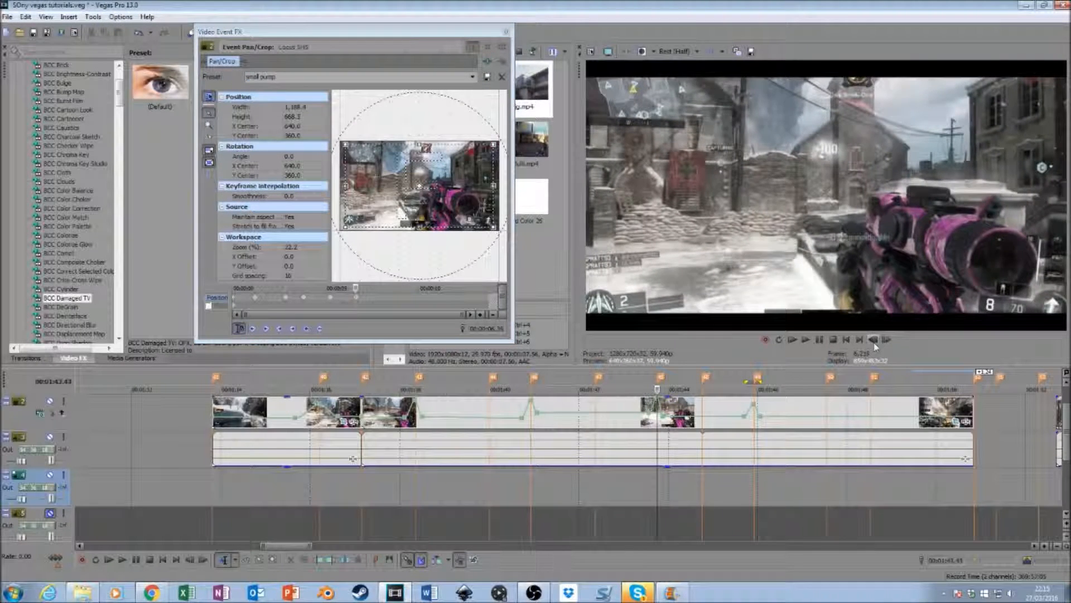
click(473, 78)
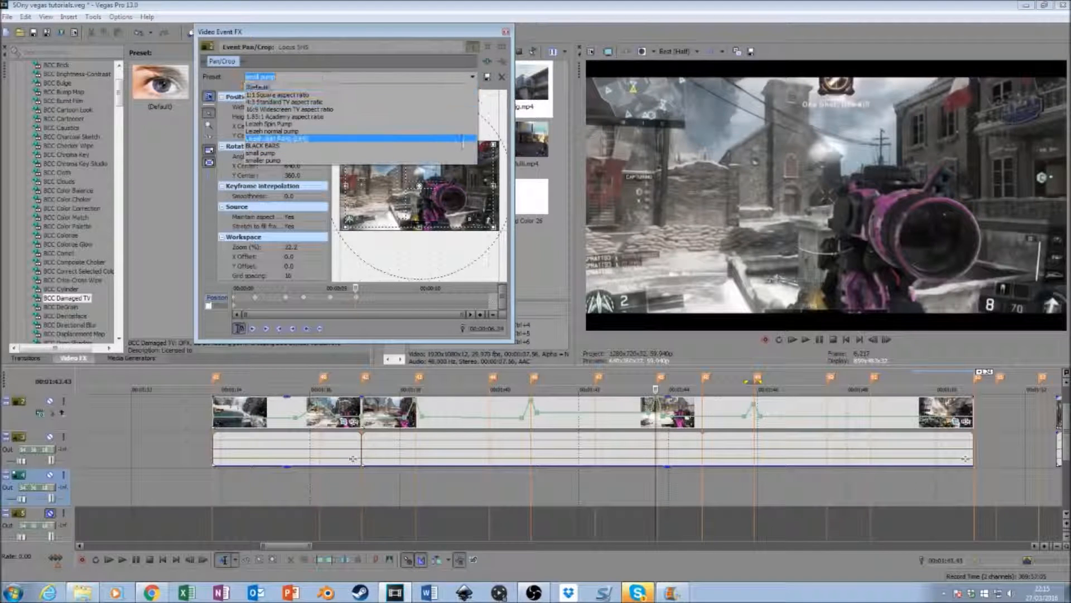
click(460, 88)
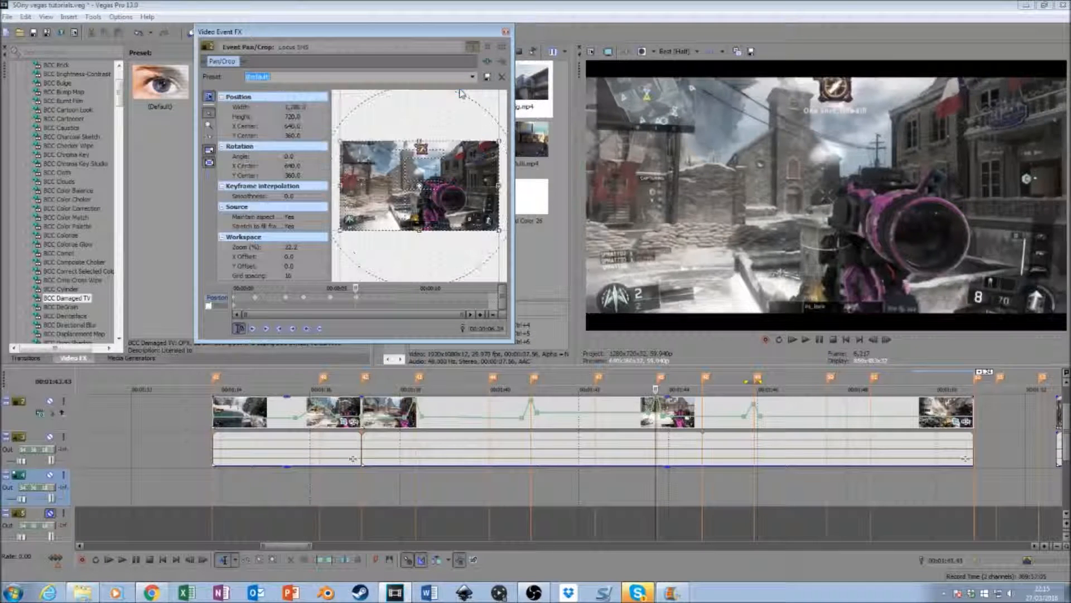
- At the 00:01:44.45 marker, apply the "smaller pump" preset to the second segment, with "(Default)" two frames earlier at 00:01:44.43
click(704, 429)
click(474, 77)
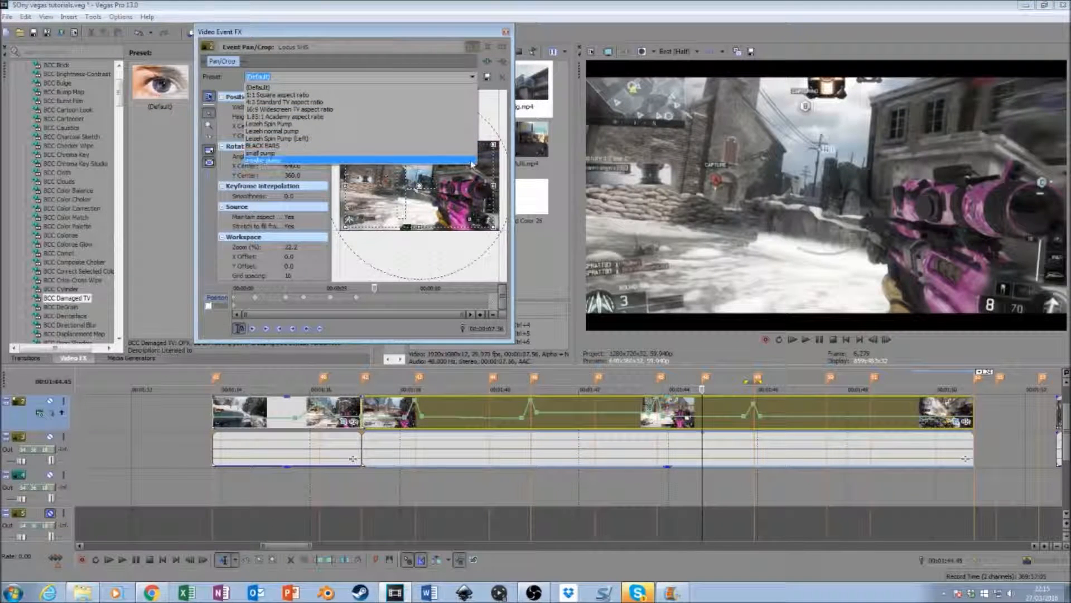
click(473, 161)
click(873, 340)
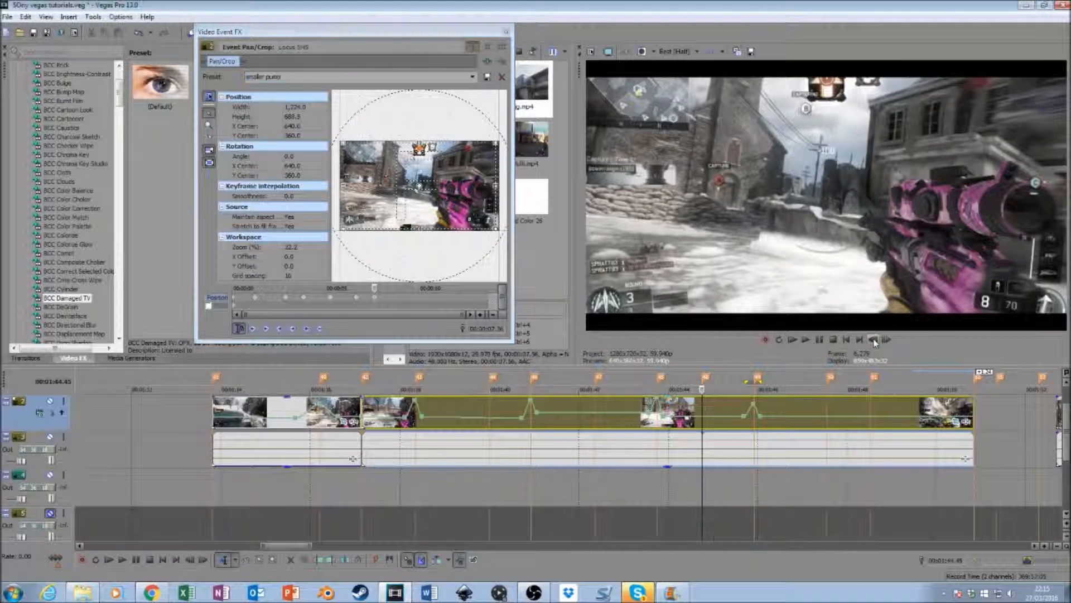
click(873, 340)
click(473, 77)
click(458, 89)
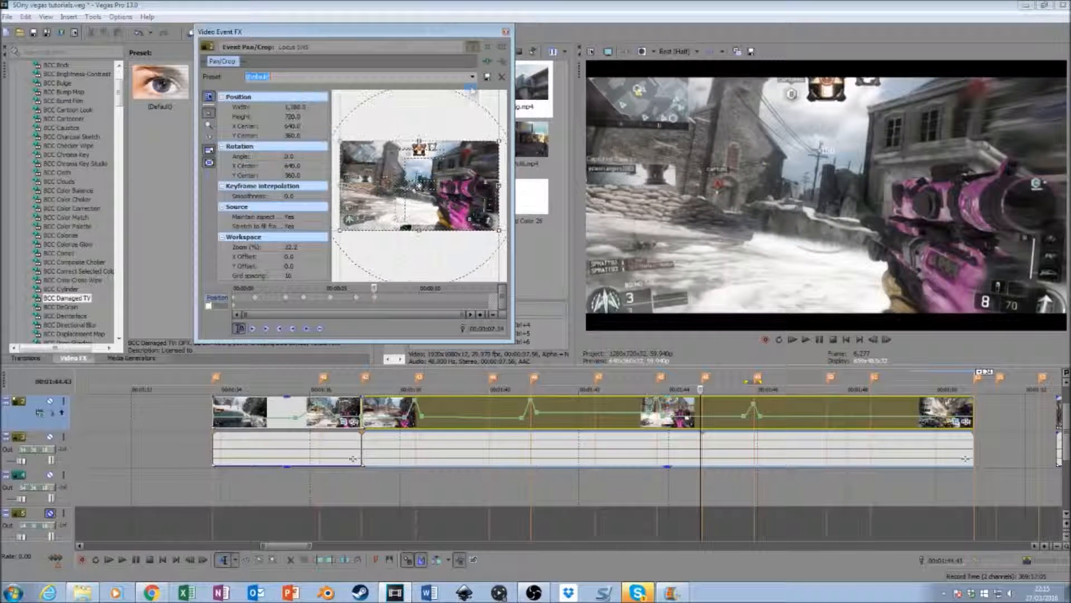
- At the 00:01:45.55 marker, apply the "small pump" preset to the second segment, with "(Default)" two frames earlier at 00:01:45.53
click(757, 489)
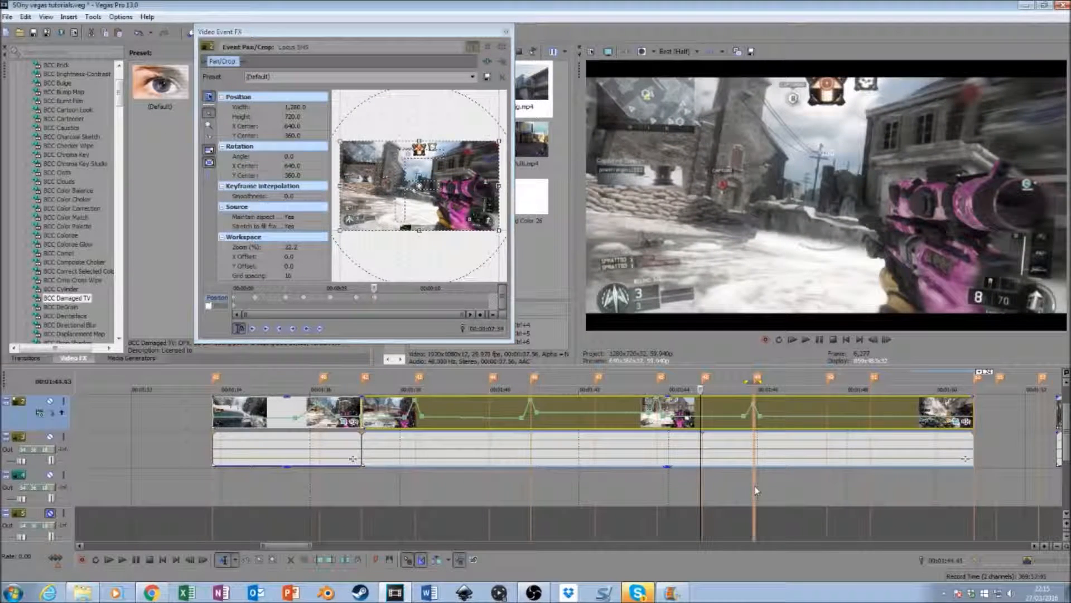
click(473, 77)
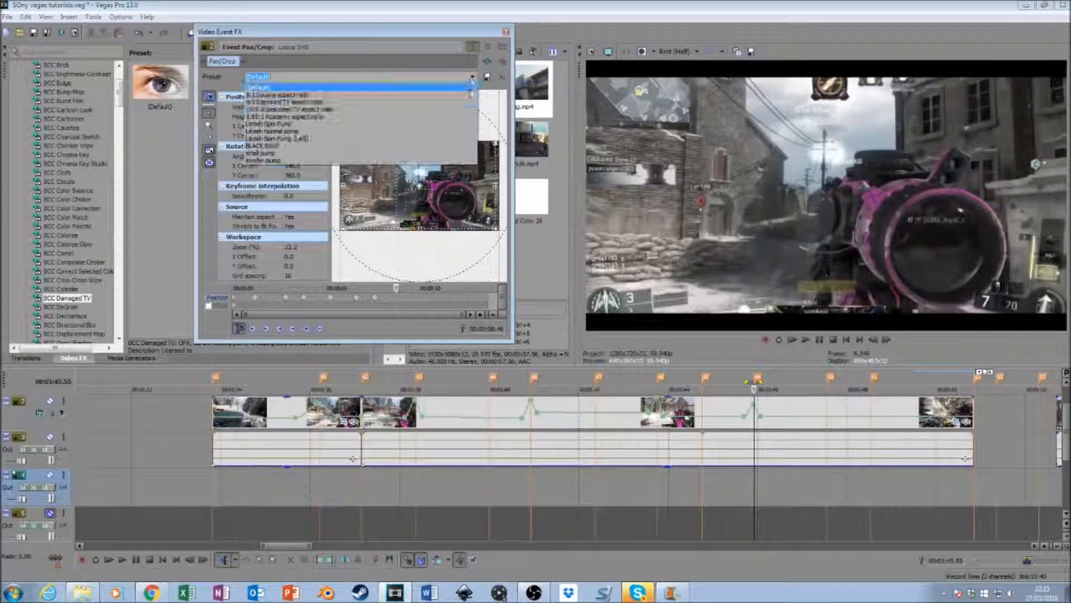
click(459, 147)
click(473, 77)
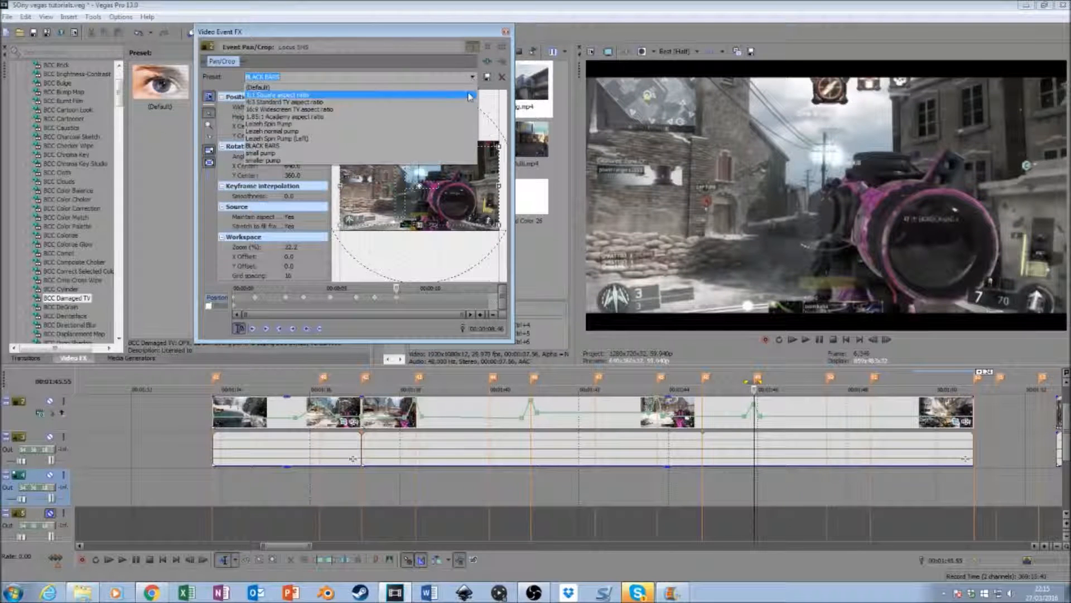
click(459, 148)
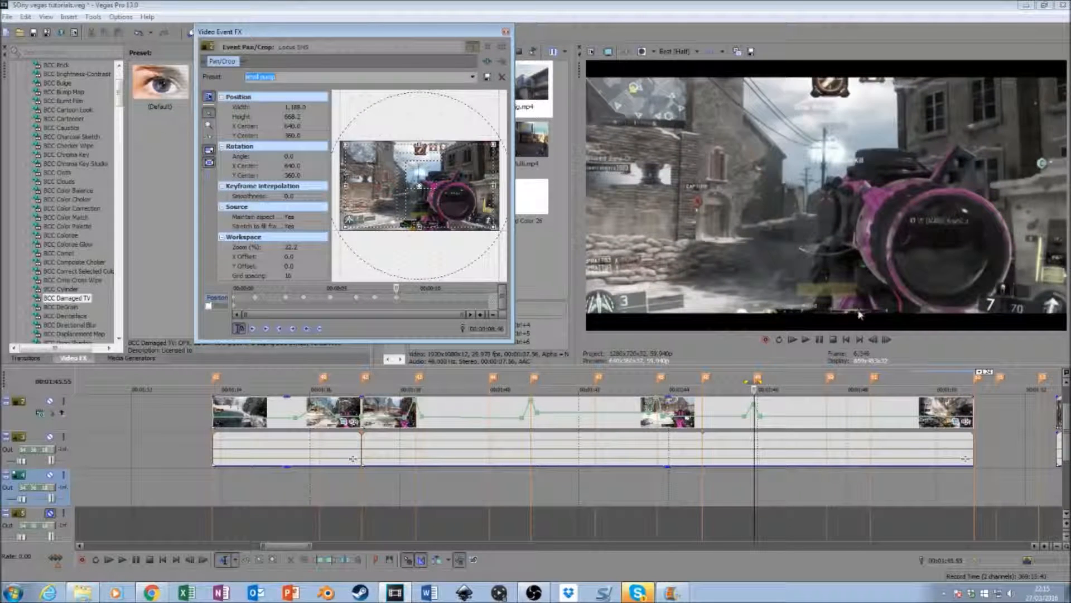
click(874, 339)
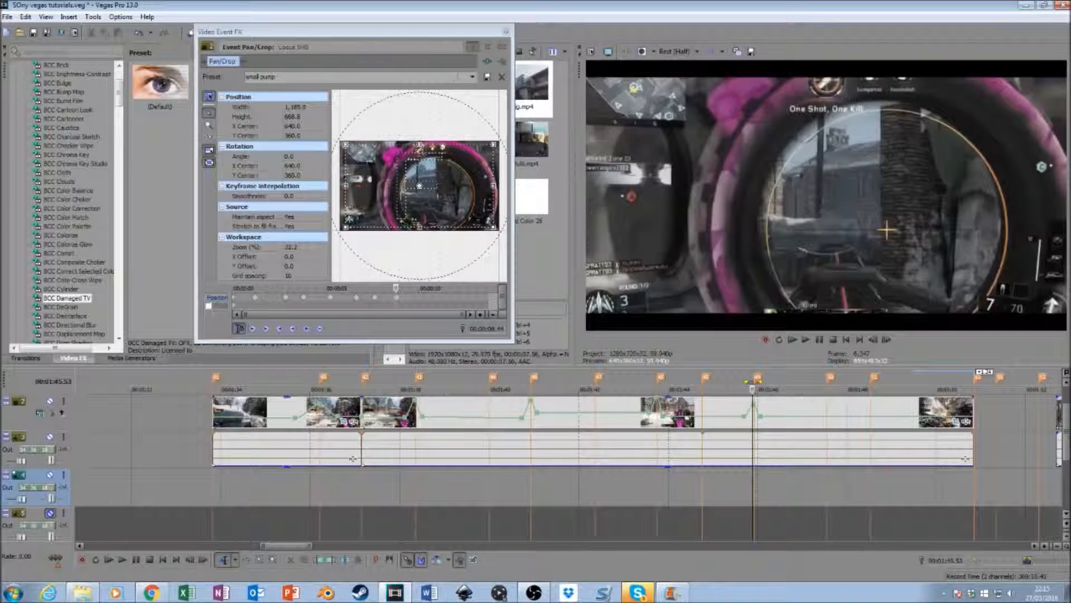
click(473, 77)
click(346, 87)
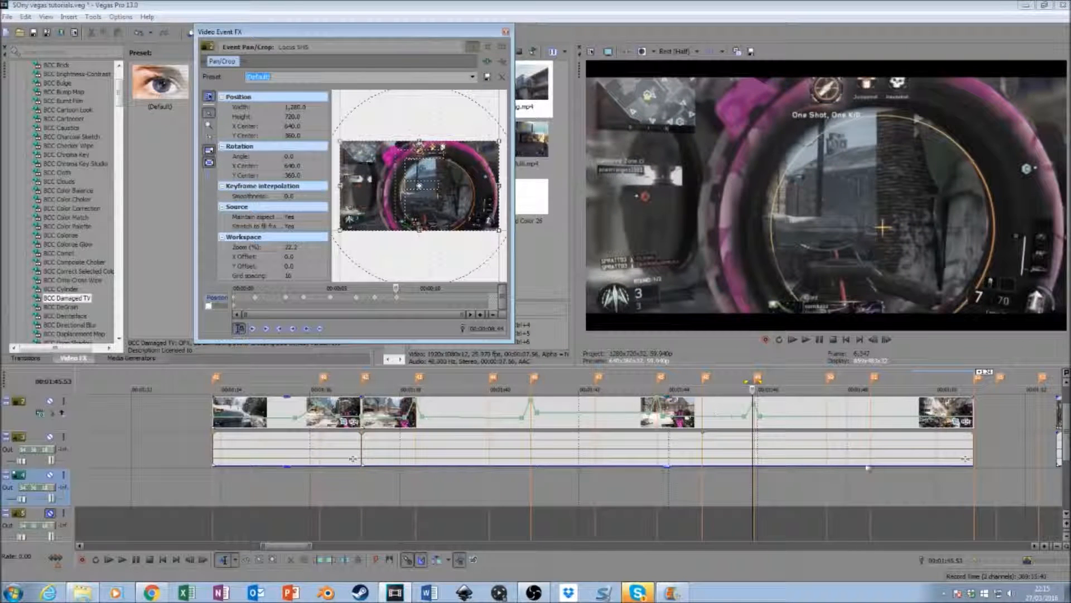
- At the 00:01:47.33 marker, apply the "smaller pump" preset to the second segment, with "(Default)" two frames earlier at 00:01:47.31
click(828, 481)
click(473, 83)
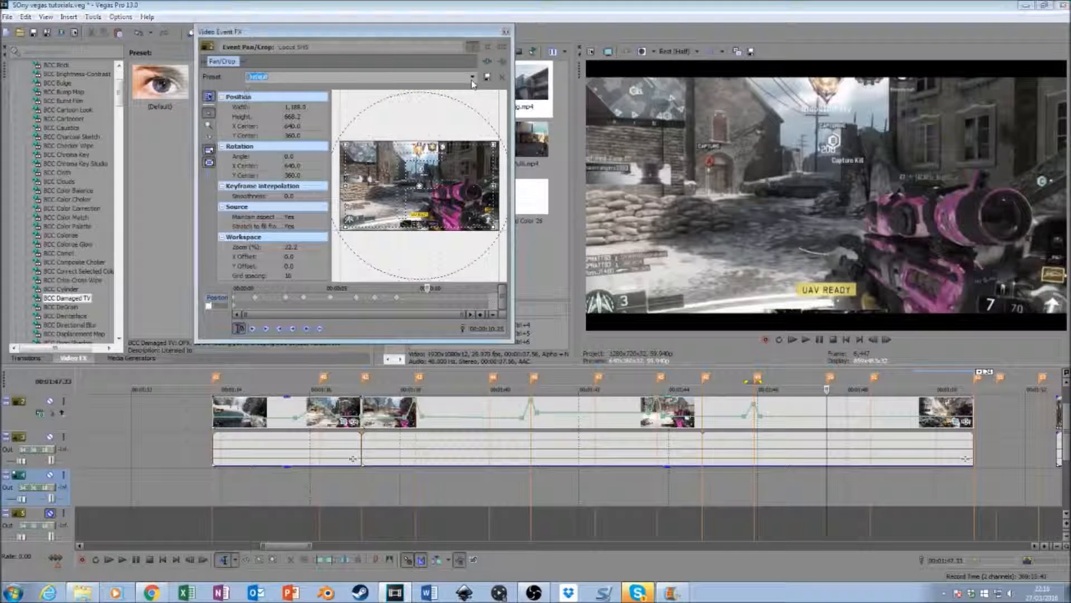
click(459, 160)
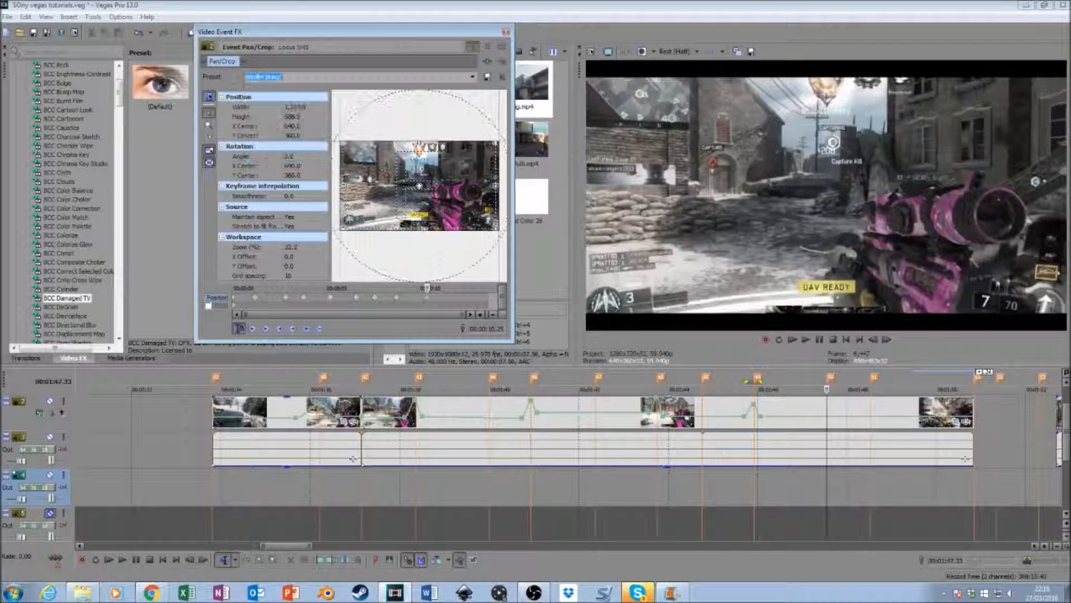
click(874, 340)
click(873, 340)
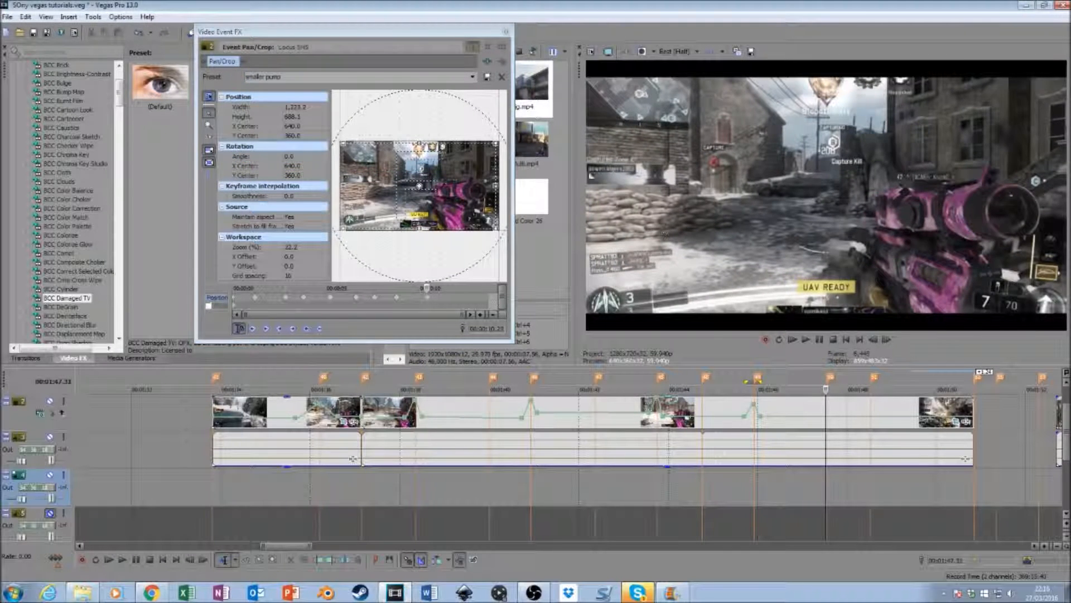
click(473, 76)
click(473, 77)
click(268, 84)
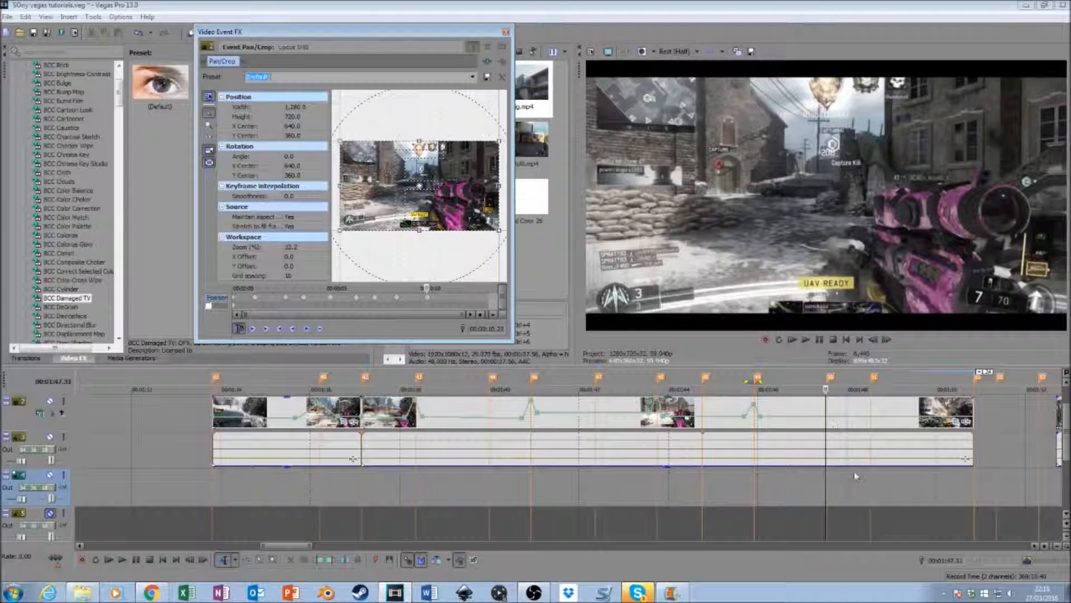
- At the 00:01:48.31 marker, apply the "smaller pump" preset to the second segment, with "(Default)" two frames earlier at 00:01:48.29
click(871, 481)
click(473, 76)
click(474, 76)
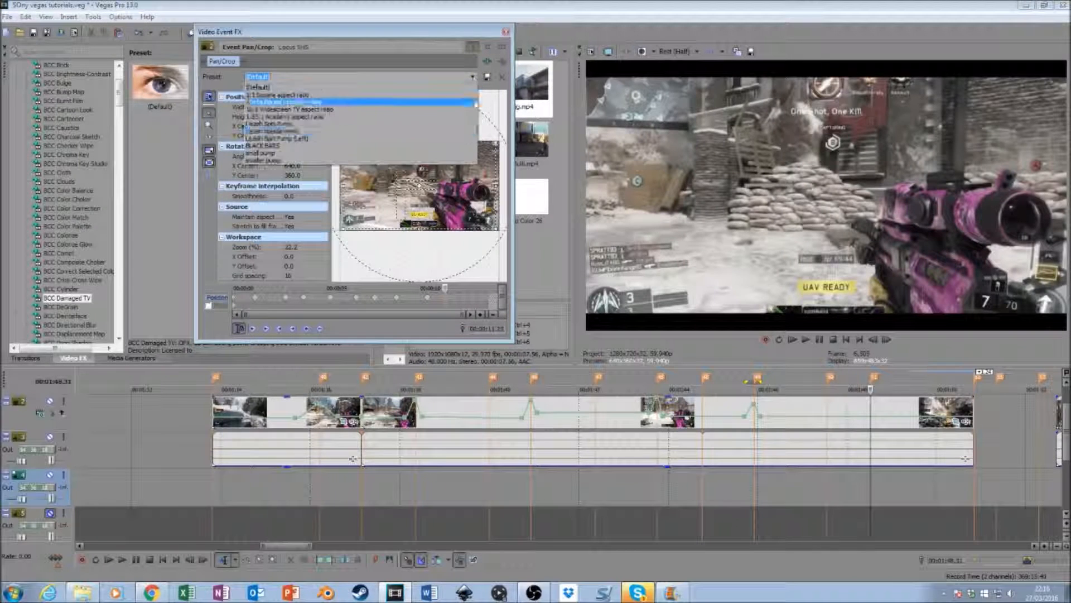
click(265, 160)
click(885, 340)
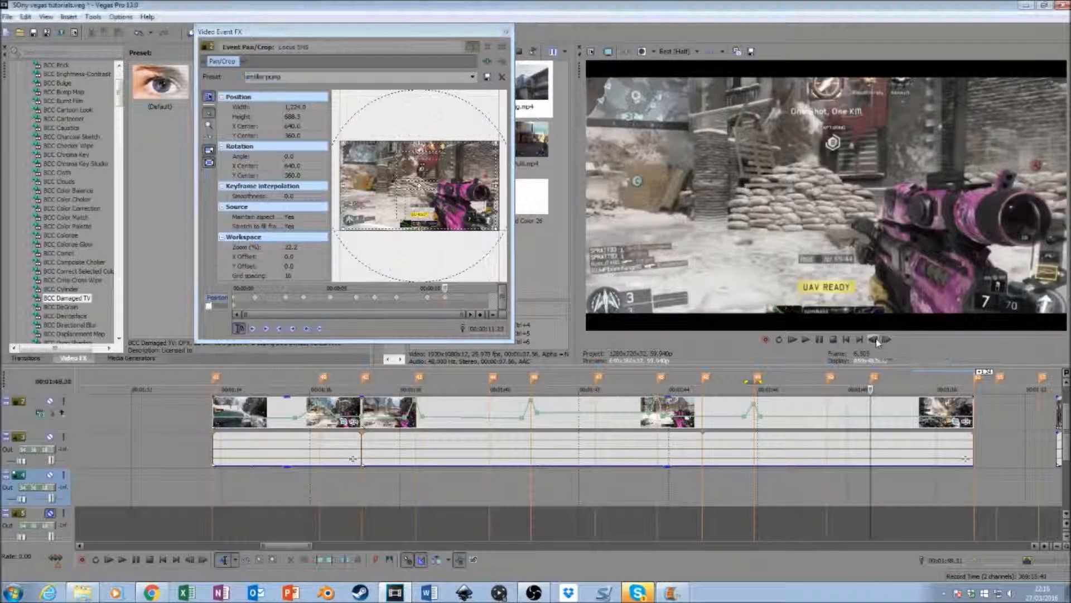
click(473, 76)
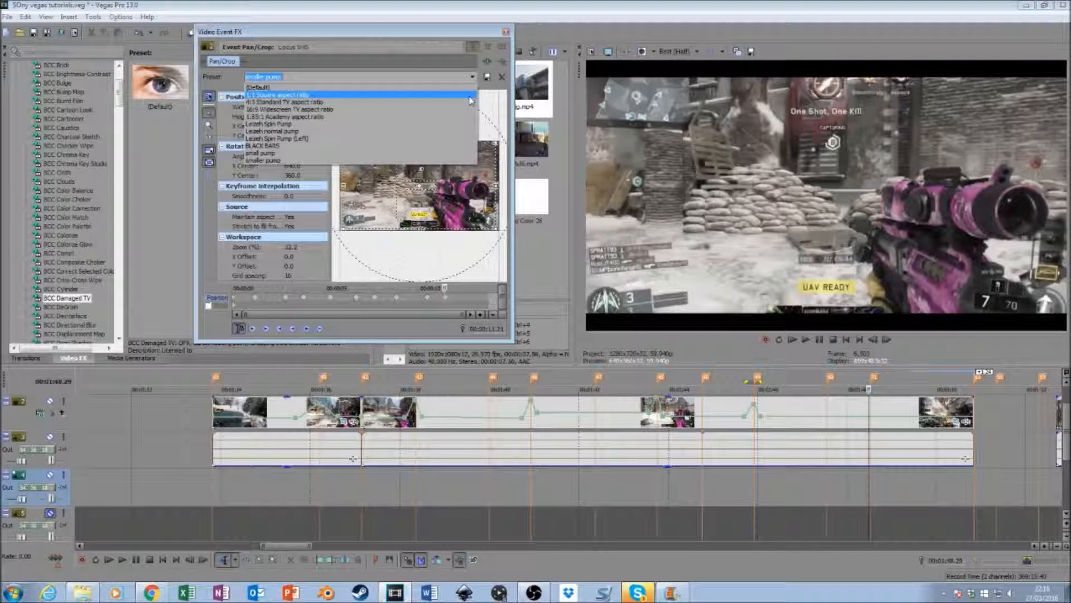
click(468, 91)
click(472, 77)
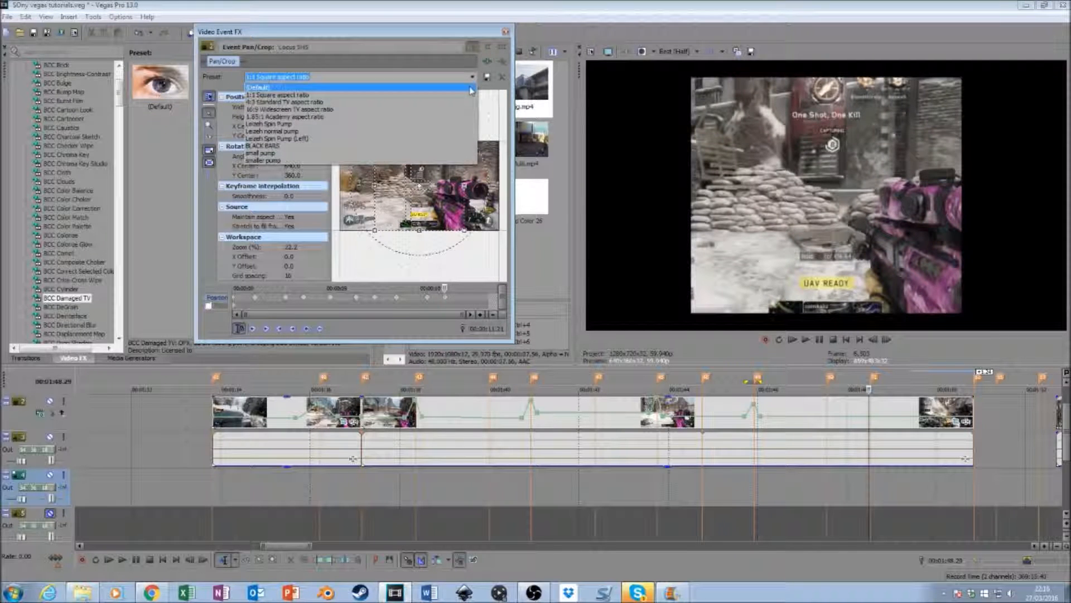
click(472, 89)
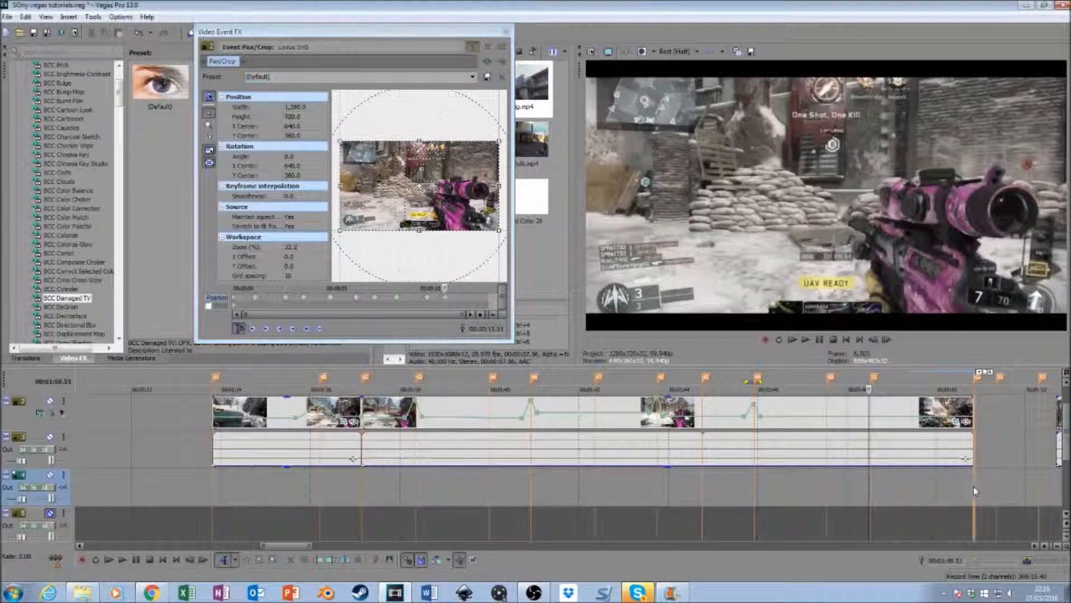
- At the second segment's end marker, 00:01:50.51, apply the "small pump" preset, with "(Default)" two frames earlier at 00:01:50.49
click(973, 486)
click(472, 77)
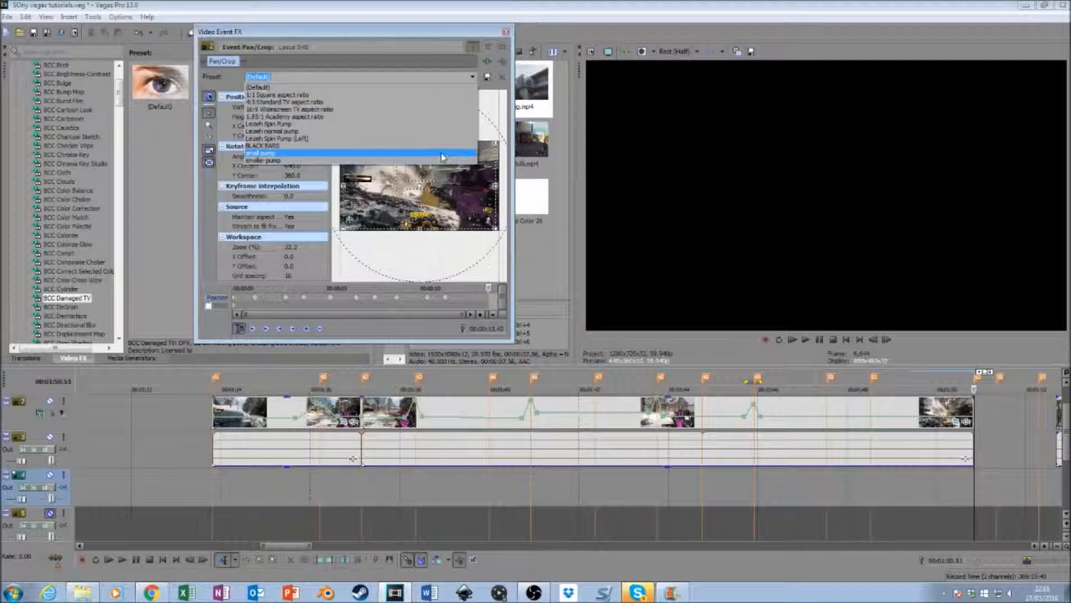
click(441, 153)
click(880, 338)
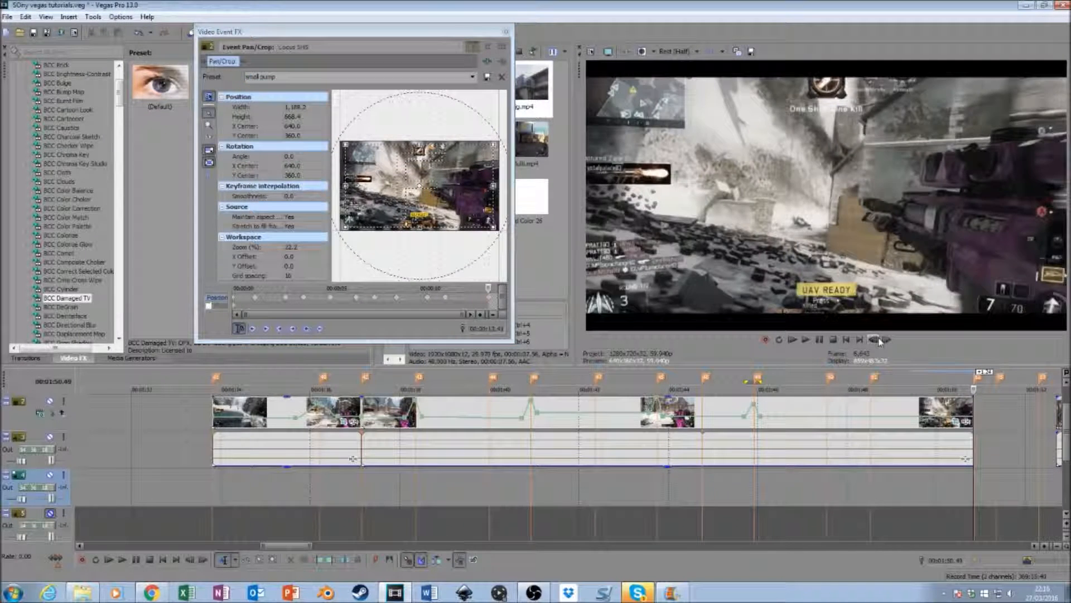
click(472, 77)
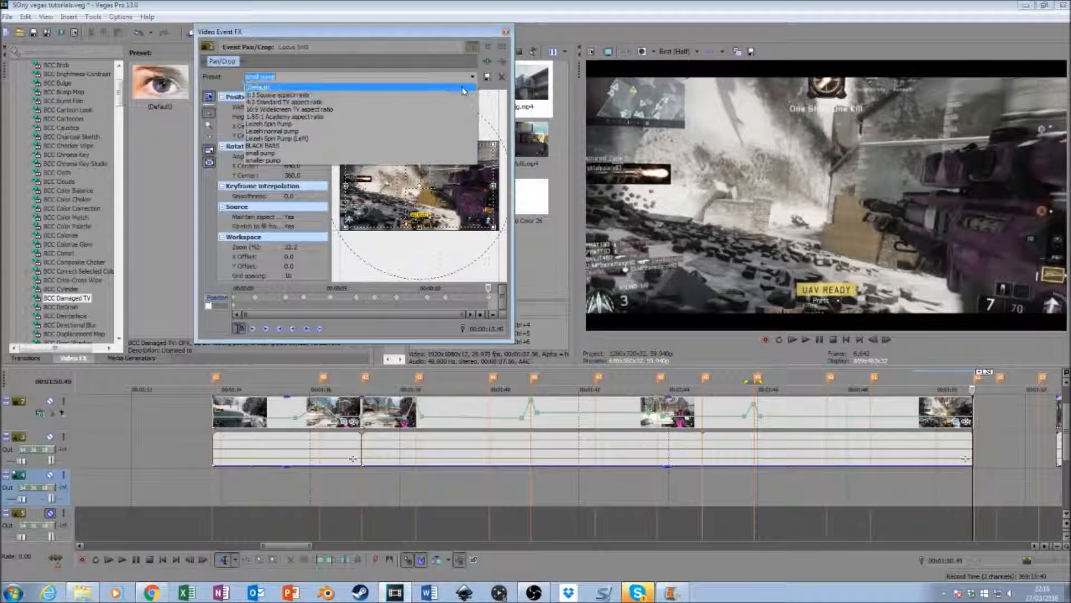
click(462, 90)
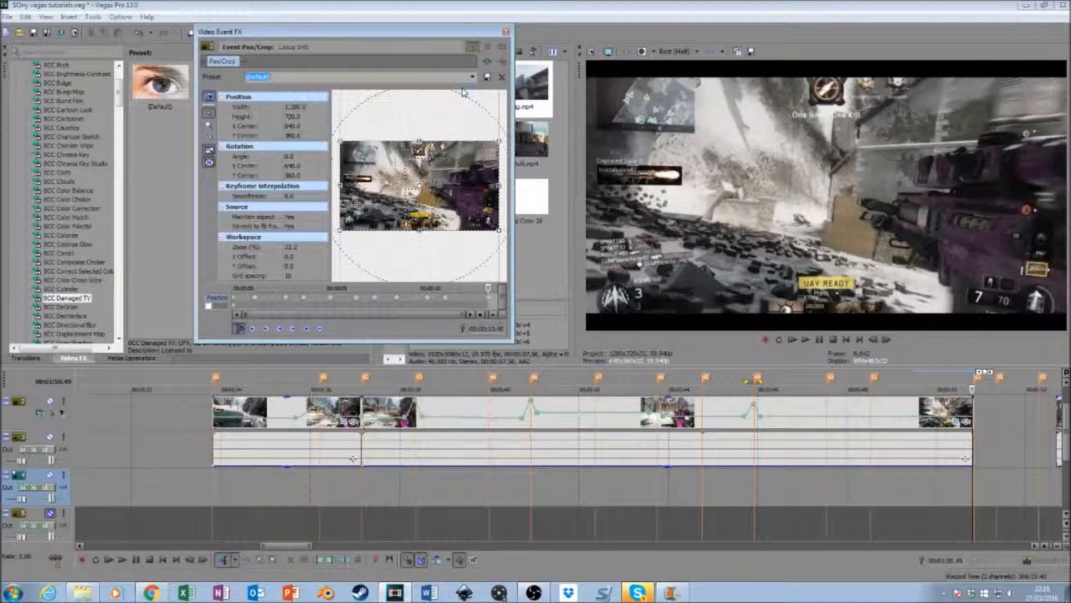
- Open the video event properties of the second segment
right_click(809, 411)
click(816, 400)
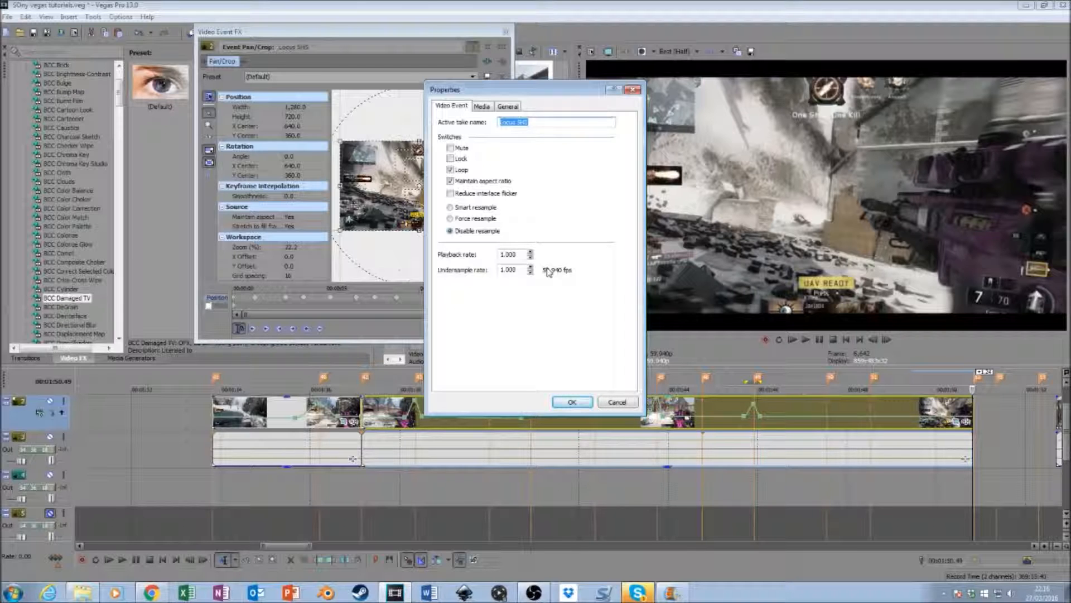
- Close the event properties and play back both gameplay segments from the start of the first one to review the pump sync
click(632, 90)
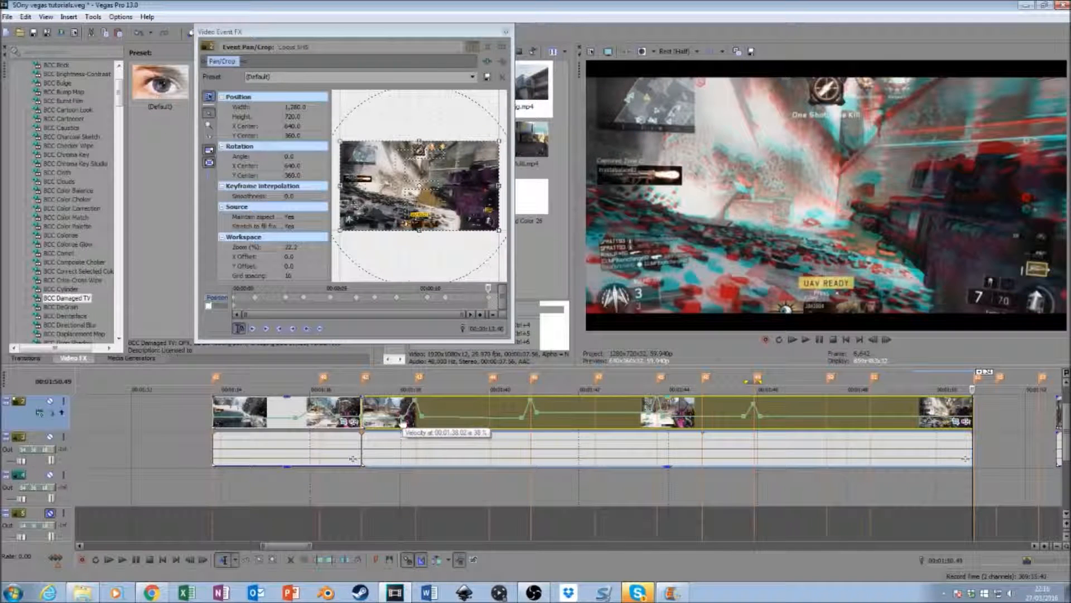
drag(403, 425, 407, 422)
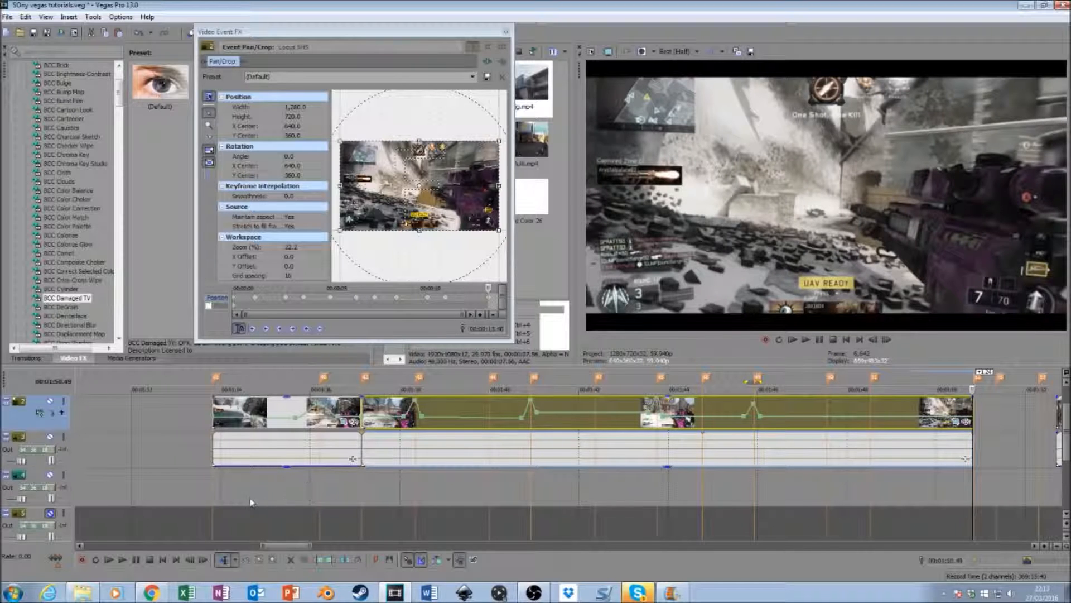
click(213, 495)
key(space)
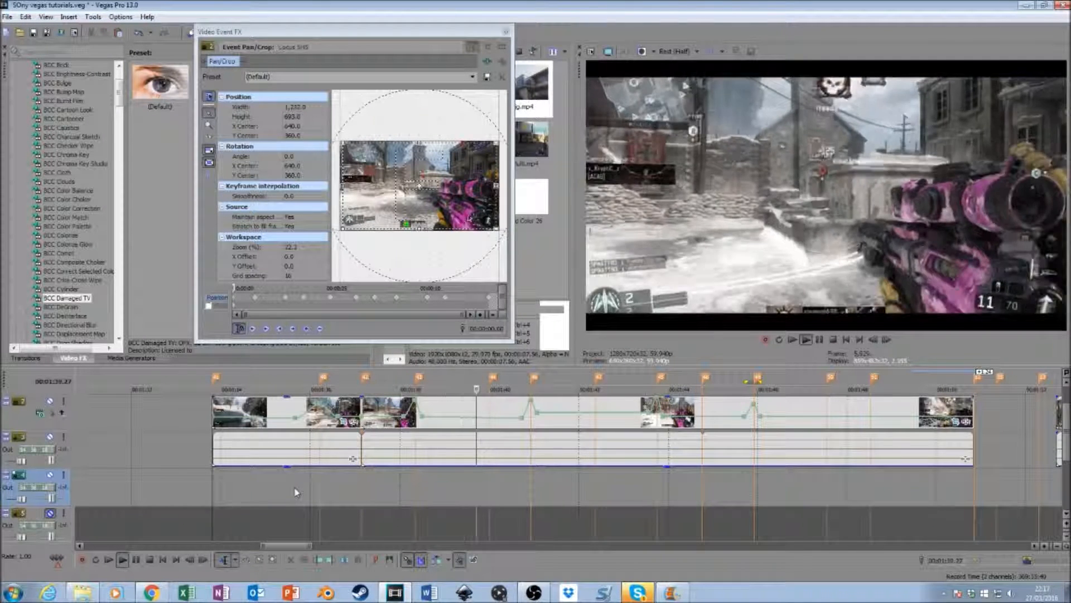
key(space)
key(space)
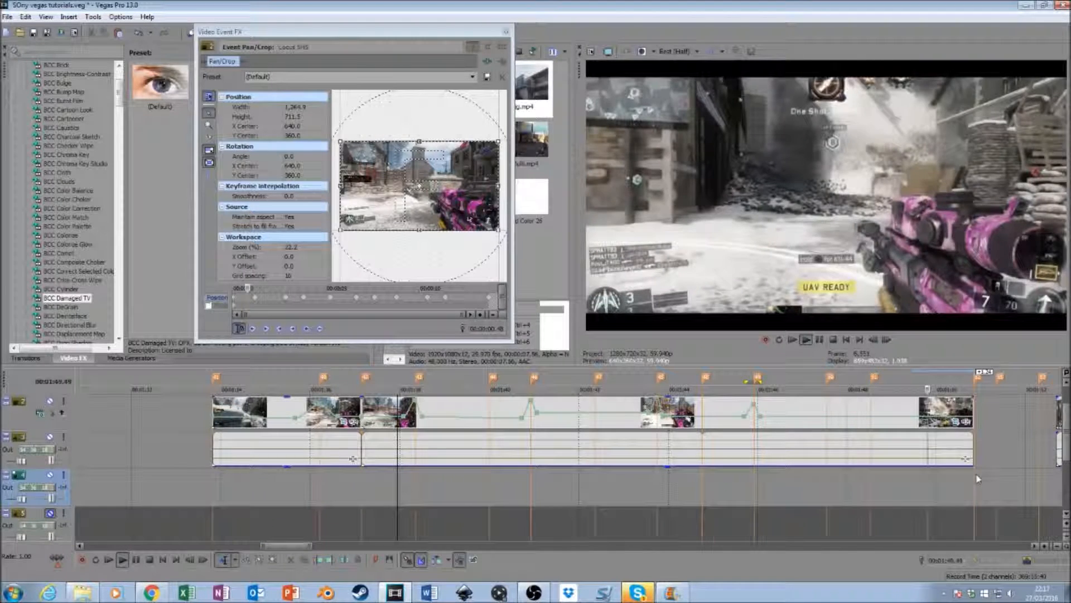
key(space)
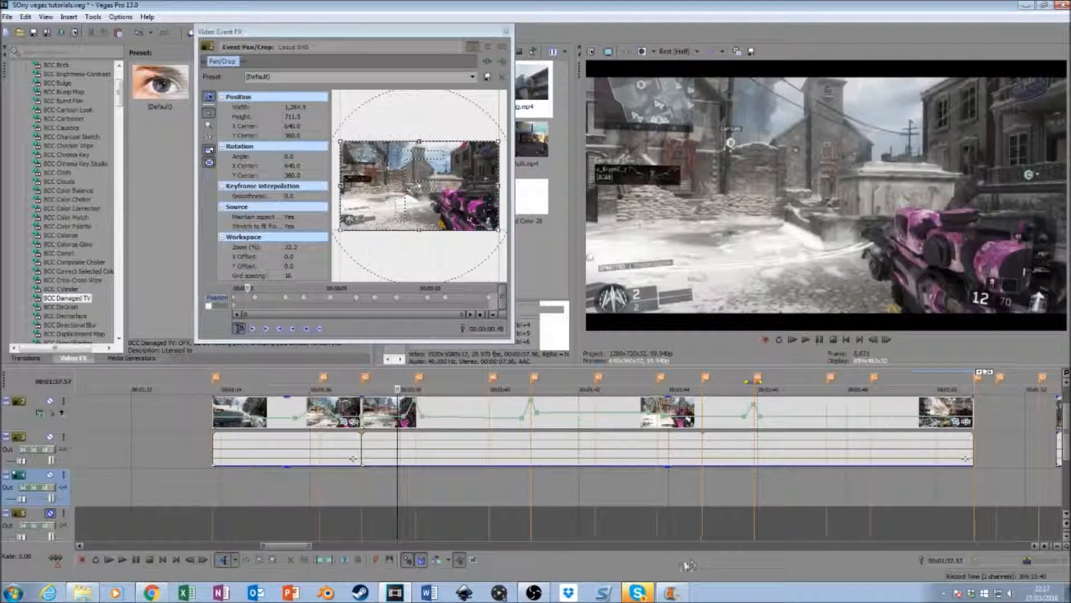
- Step frame by frame through the second segment from 00:01:41.04, just after the velocity peak, to examine the slowed motion
click(738, 495)
click(557, 482)
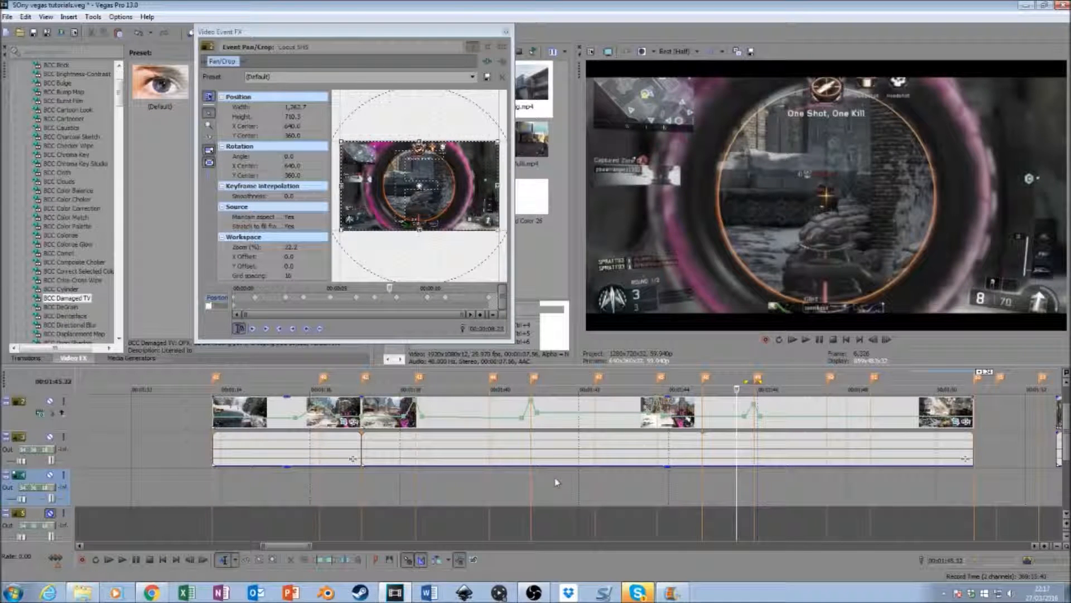
click(540, 478)
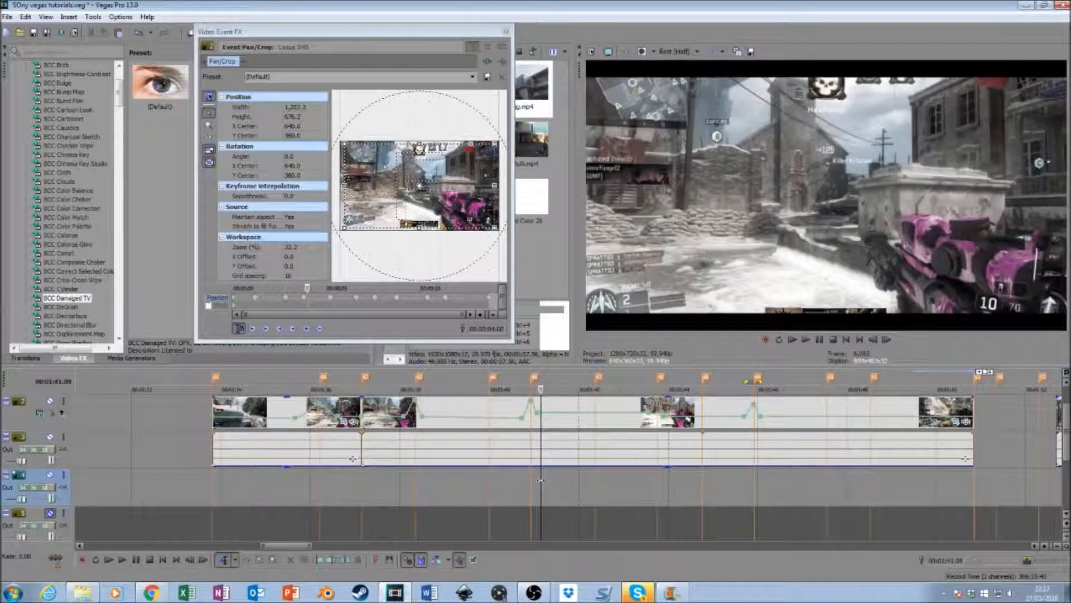
click(537, 483)
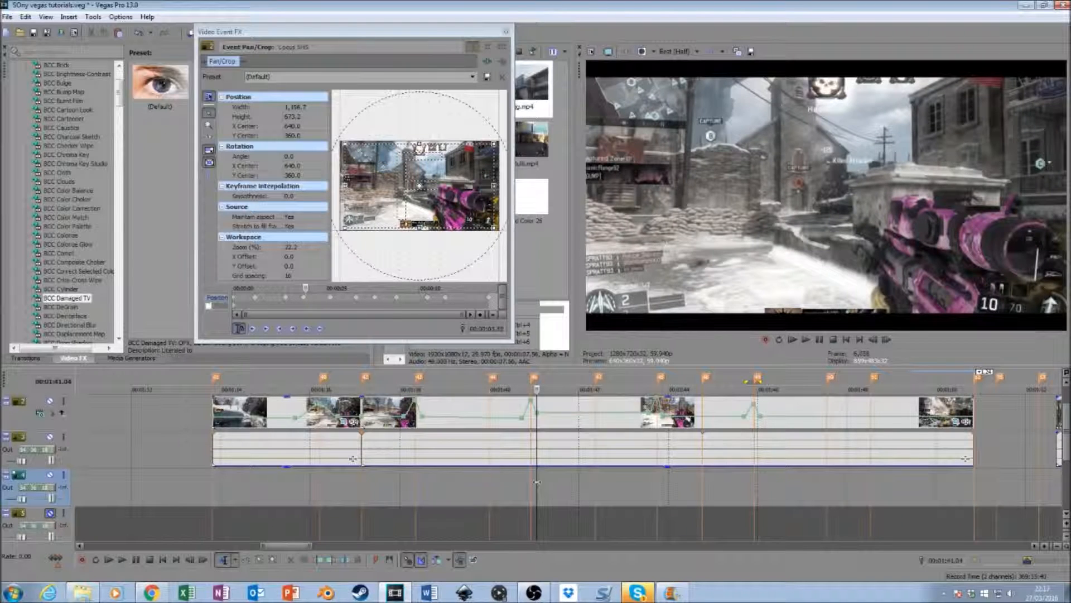
click(886, 340)
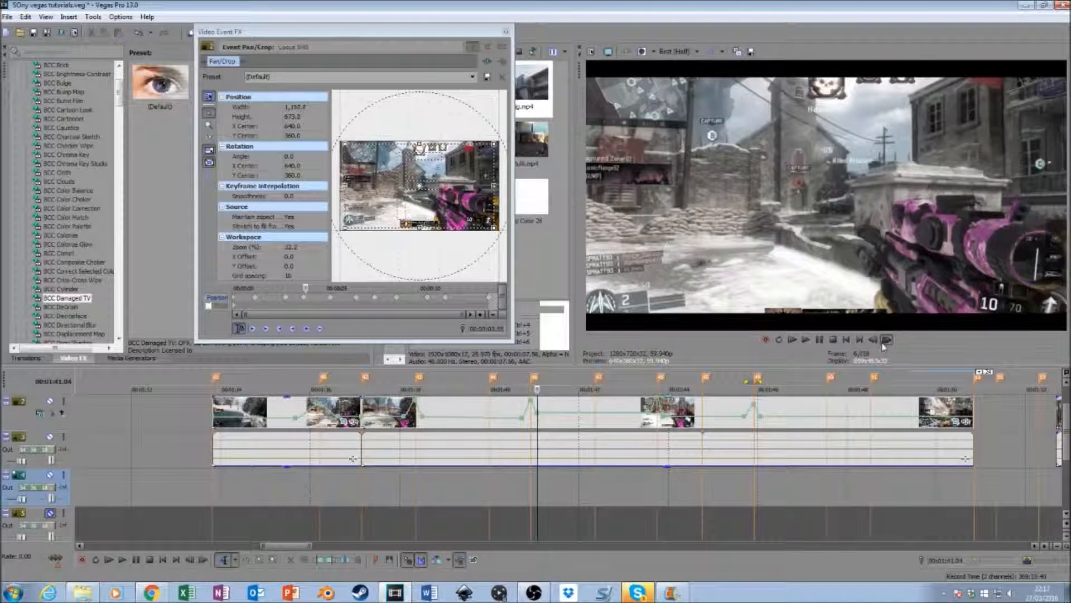
click(884, 342)
click(885, 342)
click(885, 341)
click(884, 341)
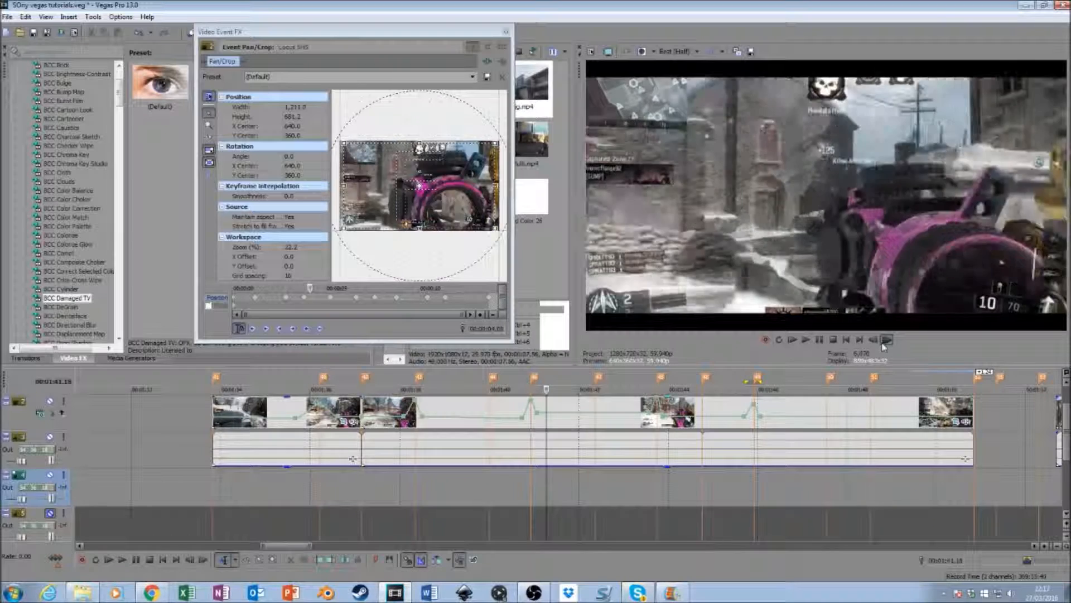
click(885, 342)
click(885, 342)
click(884, 341)
click(885, 342)
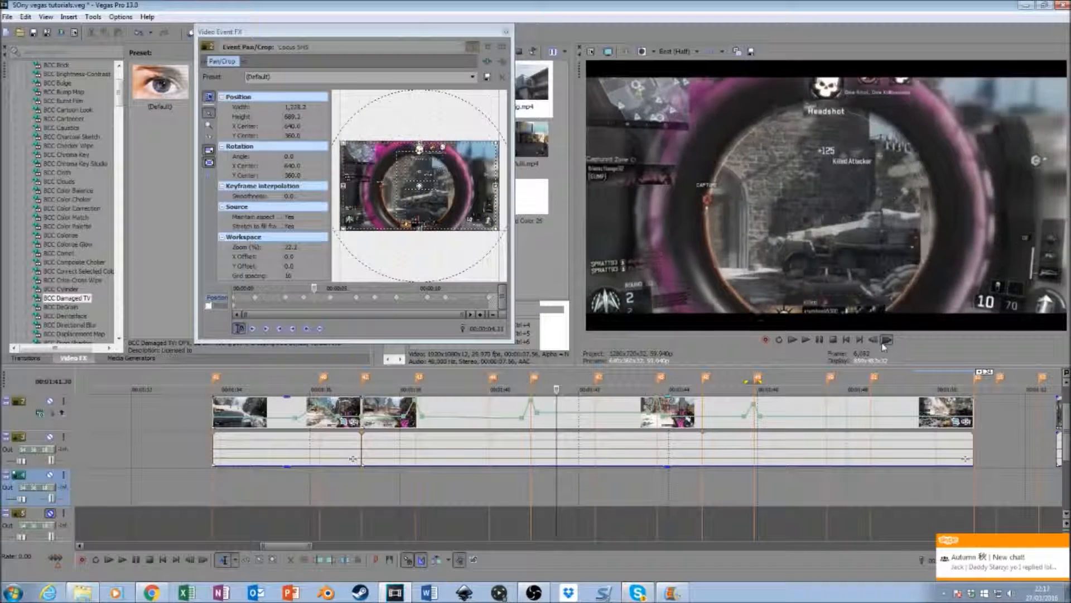
click(885, 341)
click(885, 341)
click(885, 342)
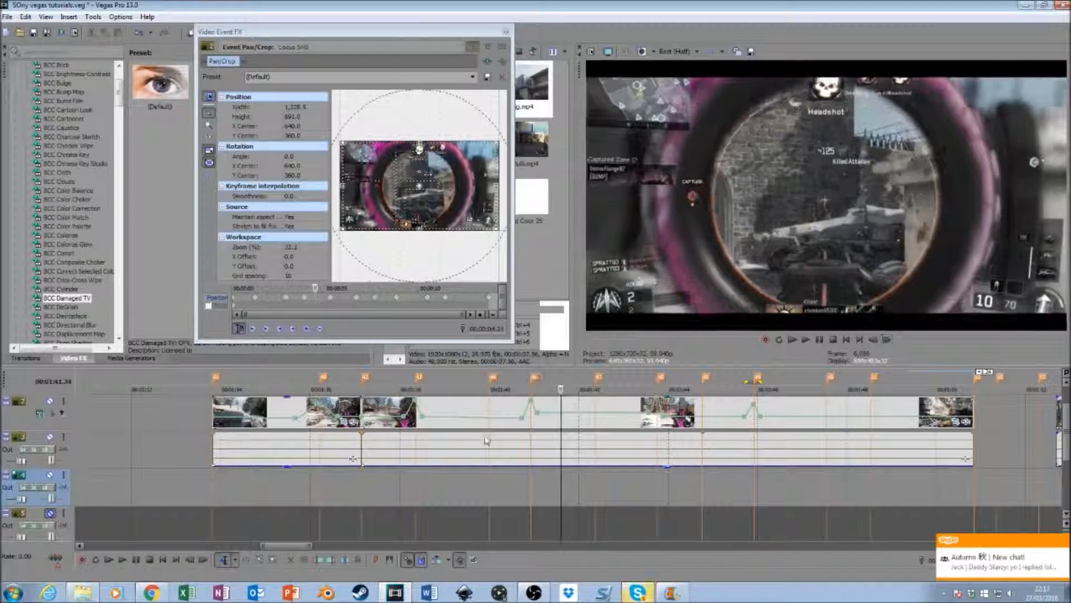
- Replay the second segment from near its first velocity peak to about 00:01:44 to check the pumps against the music
click(427, 489)
key(space)
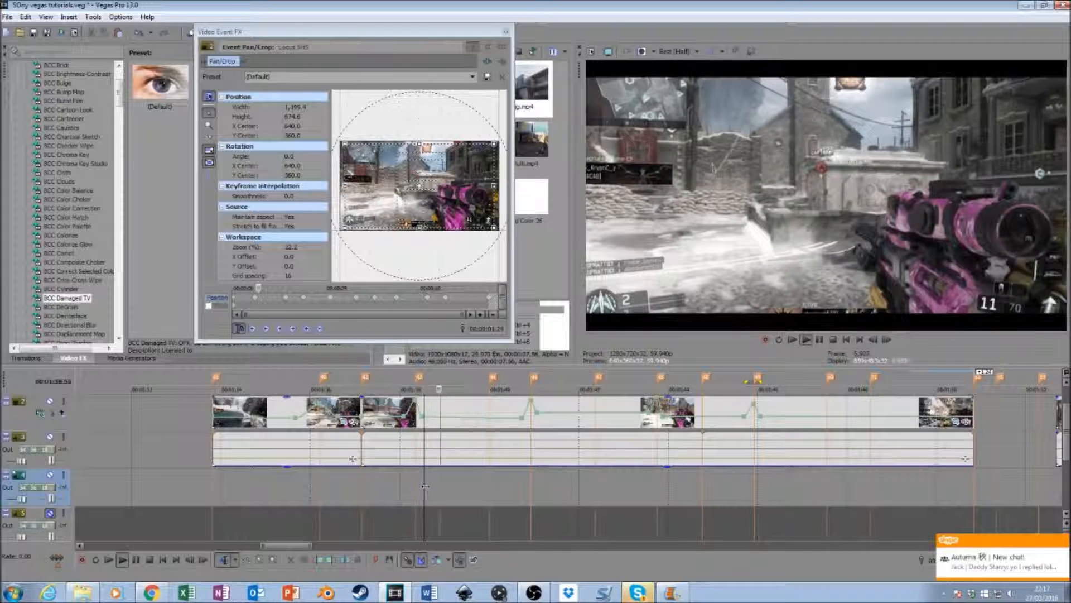
key(space)
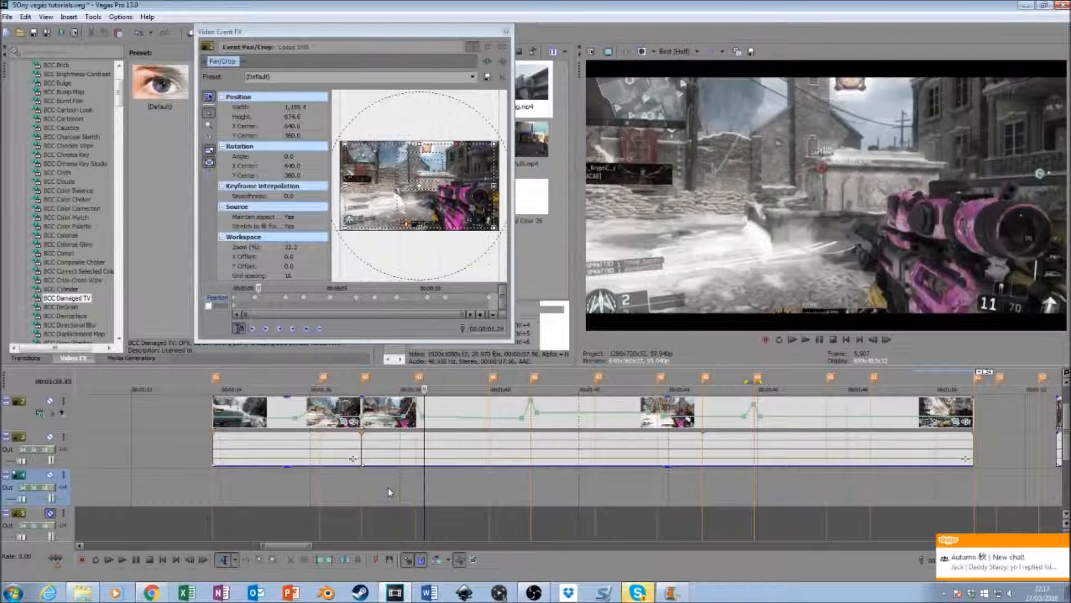
key(space)
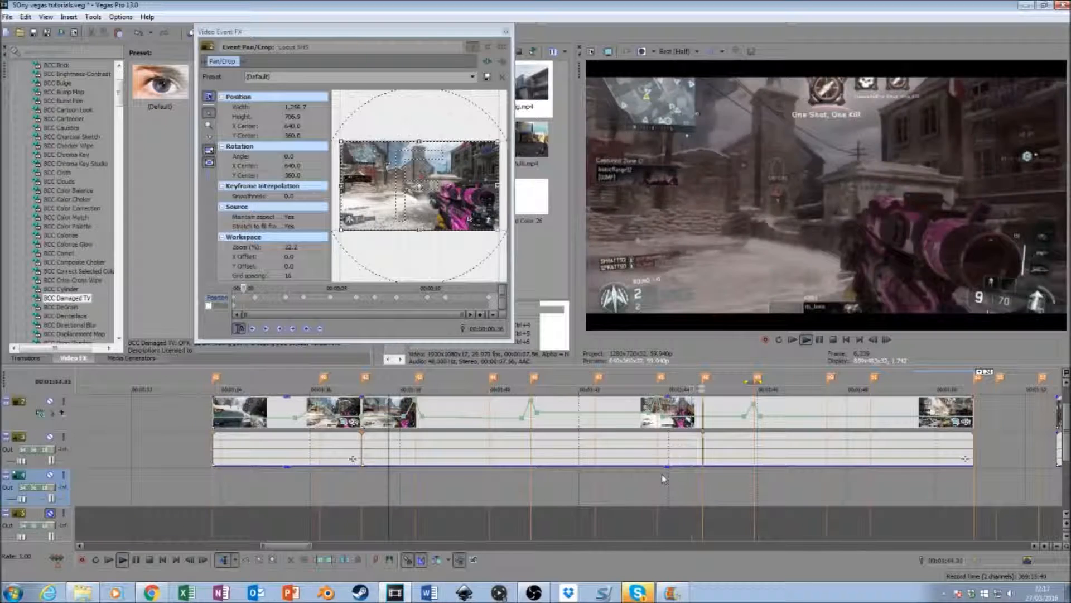
key(space)
- Step frame by frame through the second segment from about 00:01:43.54 to 00:01:44.56 to examine the movement between the beat markers
click(665, 471)
click(886, 340)
click(887, 340)
click(887, 341)
click(887, 340)
click(887, 341)
click(888, 341)
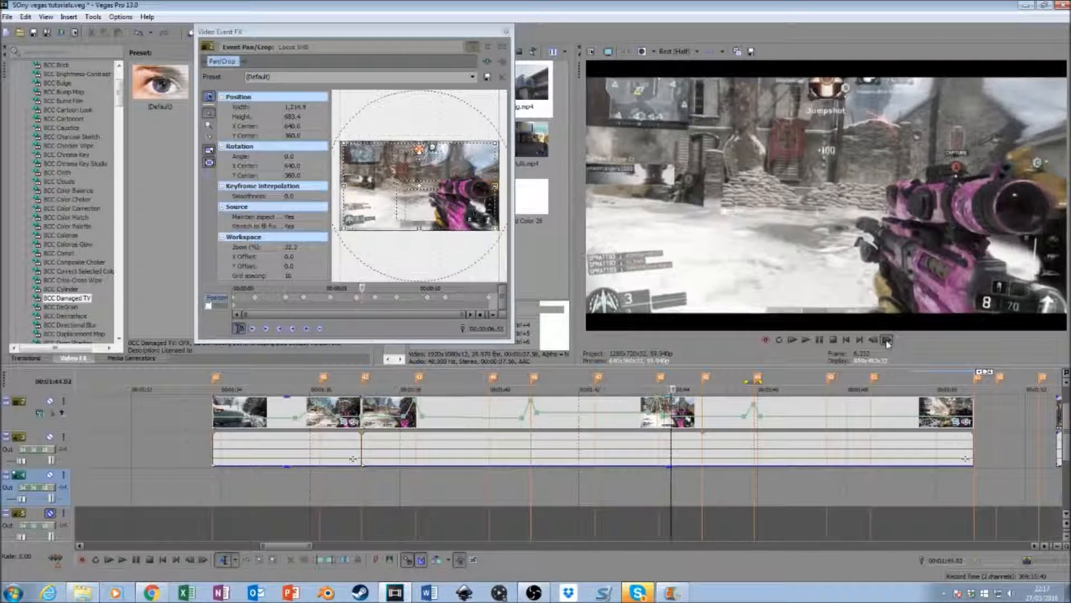
click(887, 341)
click(887, 341)
click(887, 340)
click(887, 341)
click(887, 340)
click(887, 340)
click(887, 340)
click(887, 341)
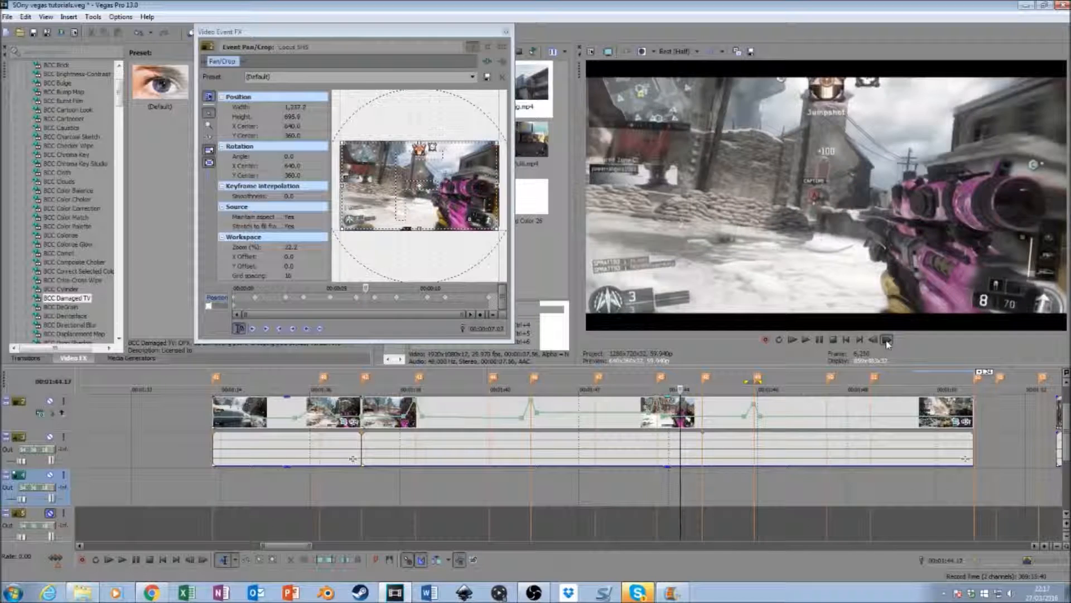
click(887, 340)
click(887, 340)
click(887, 340)
click(887, 340)
click(887, 340)
click(887, 340)
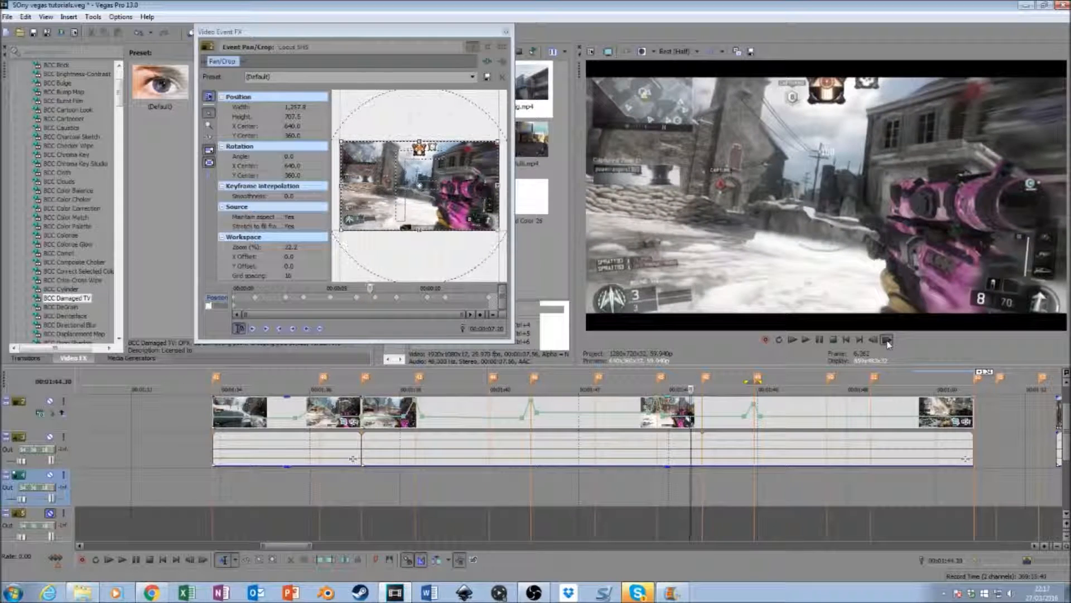
click(887, 341)
click(887, 340)
click(887, 340)
click(887, 340)
click(887, 340)
click(887, 340)
click(887, 340)
click(887, 341)
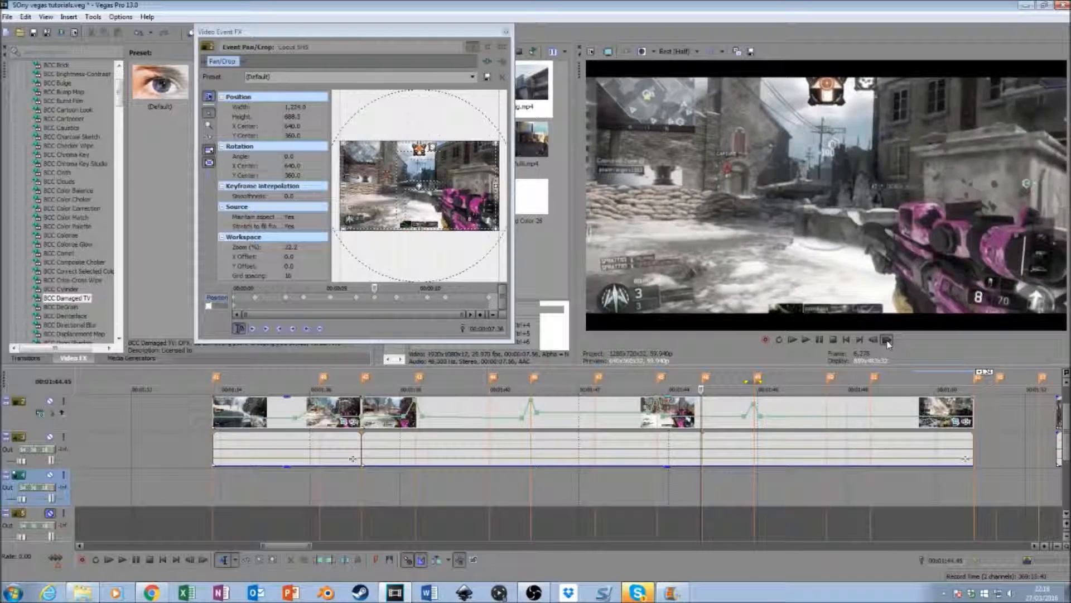
click(887, 340)
click(887, 340)
click(887, 340)
click(887, 341)
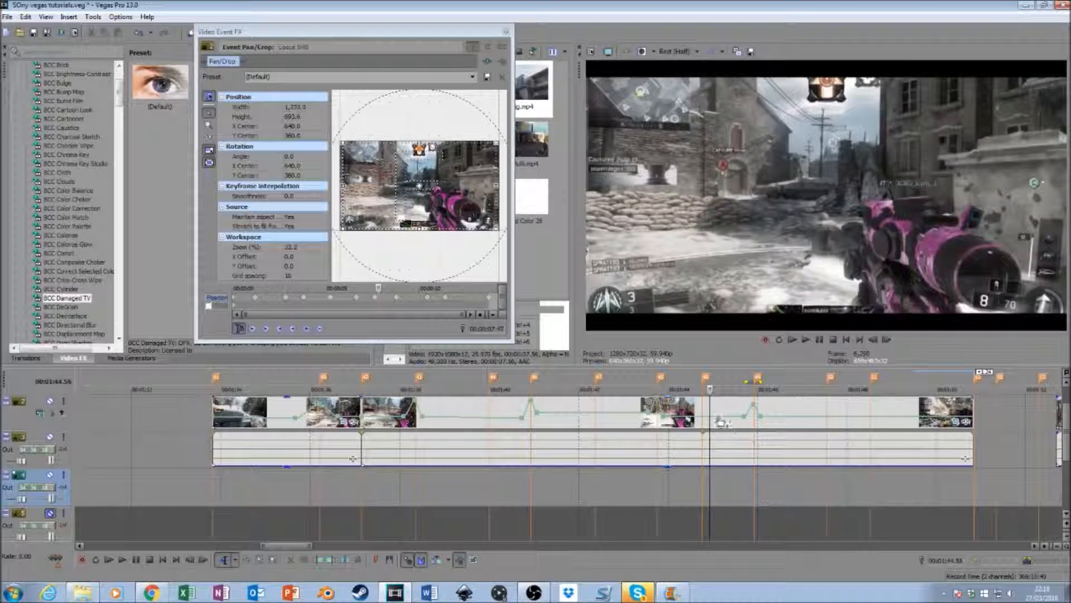
click(702, 409)
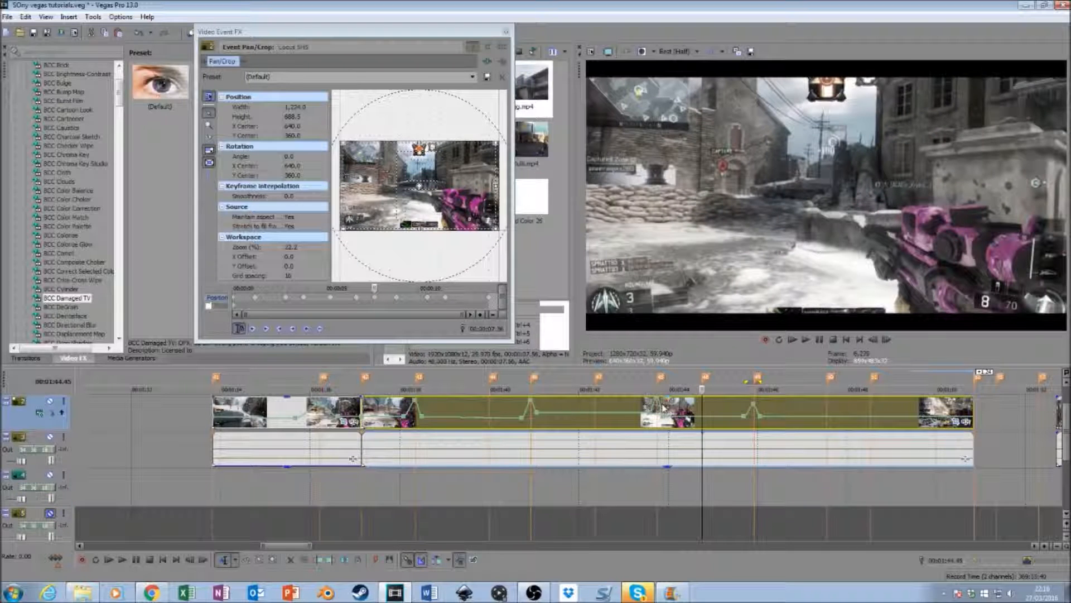
click(664, 408)
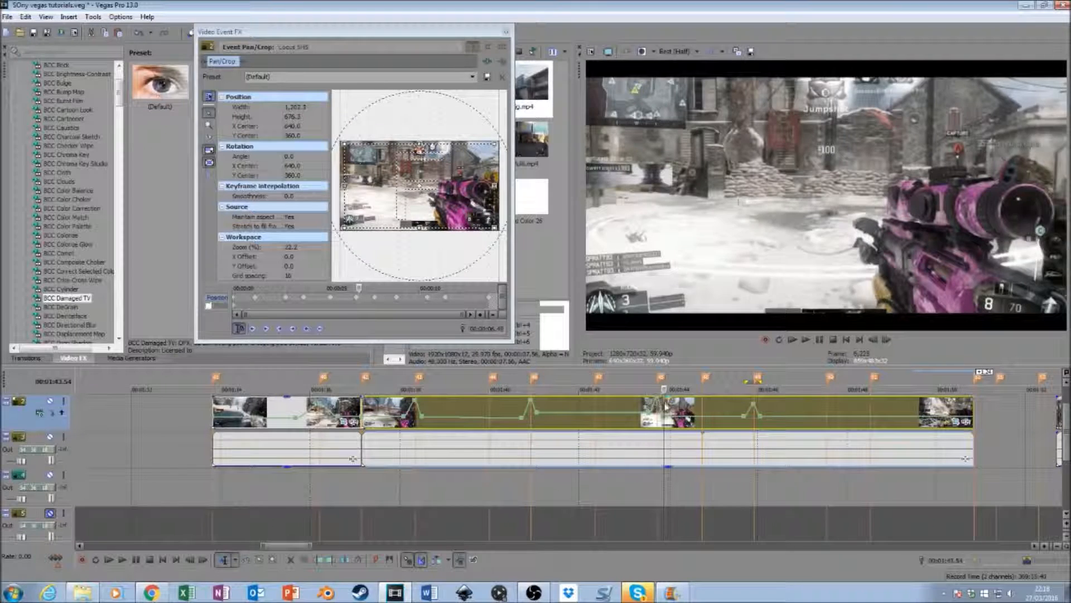
click(703, 421)
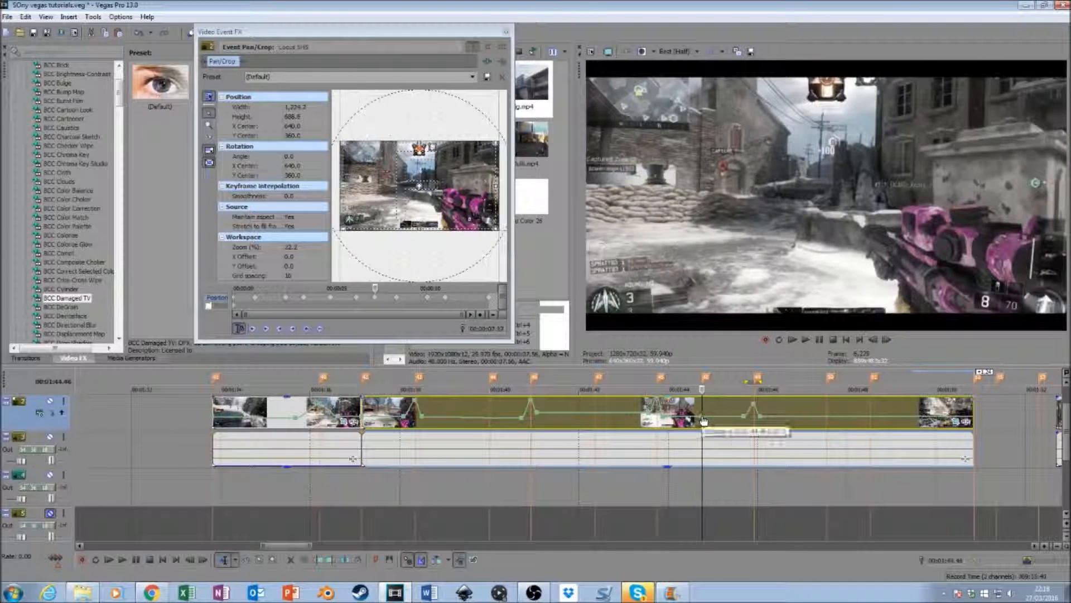
right_click(664, 415)
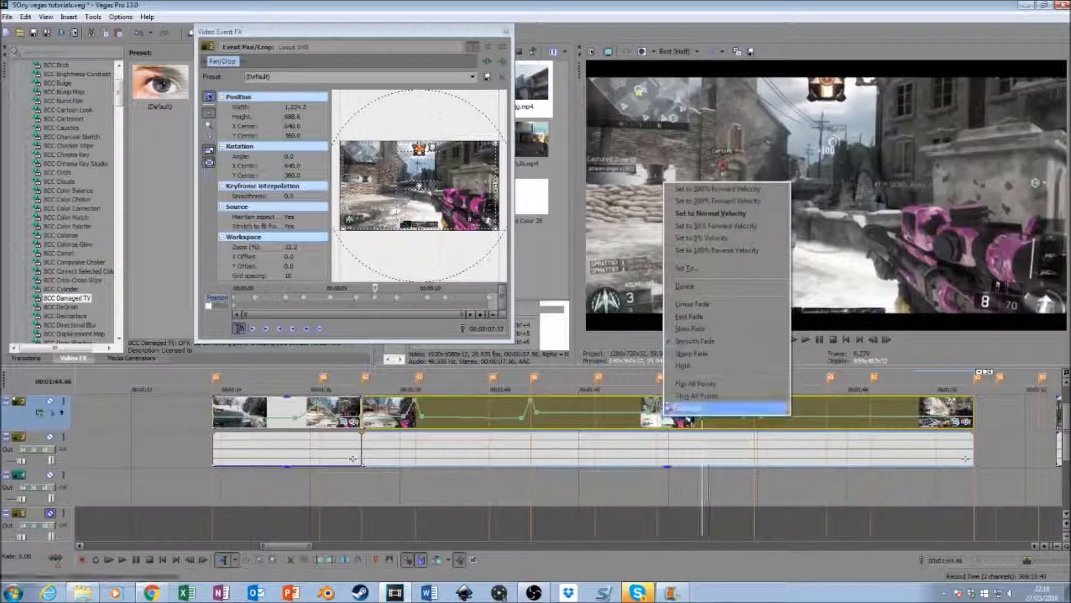
click(707, 271)
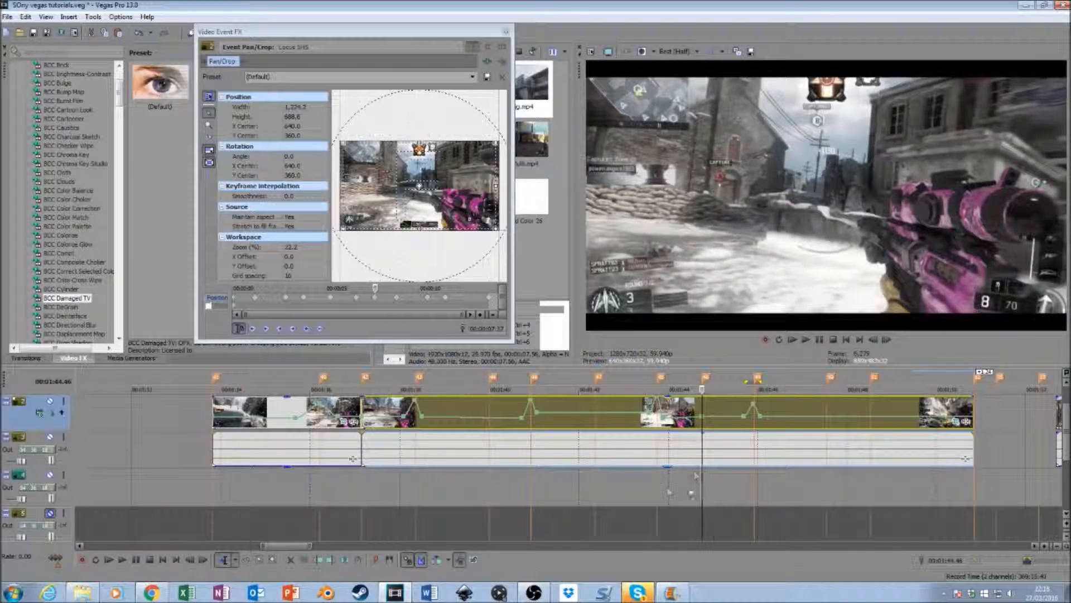
- Play the second segment from about 00:01:43.54 and again from 00:01:45.55, then close the Pan/Crop window
click(665, 490)
key(space)
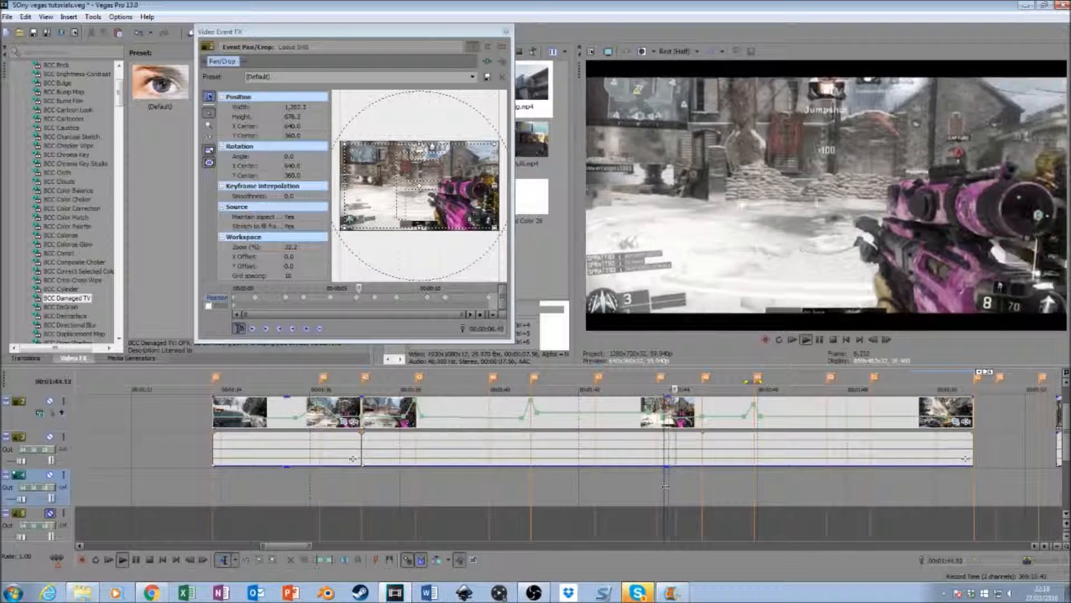
key(space)
click(756, 512)
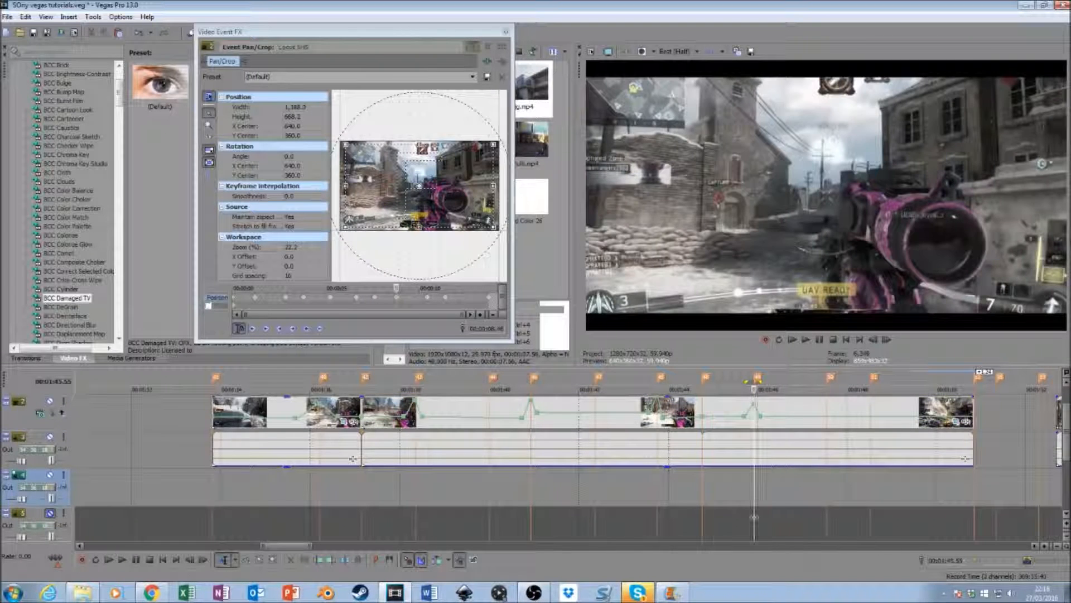
key(space)
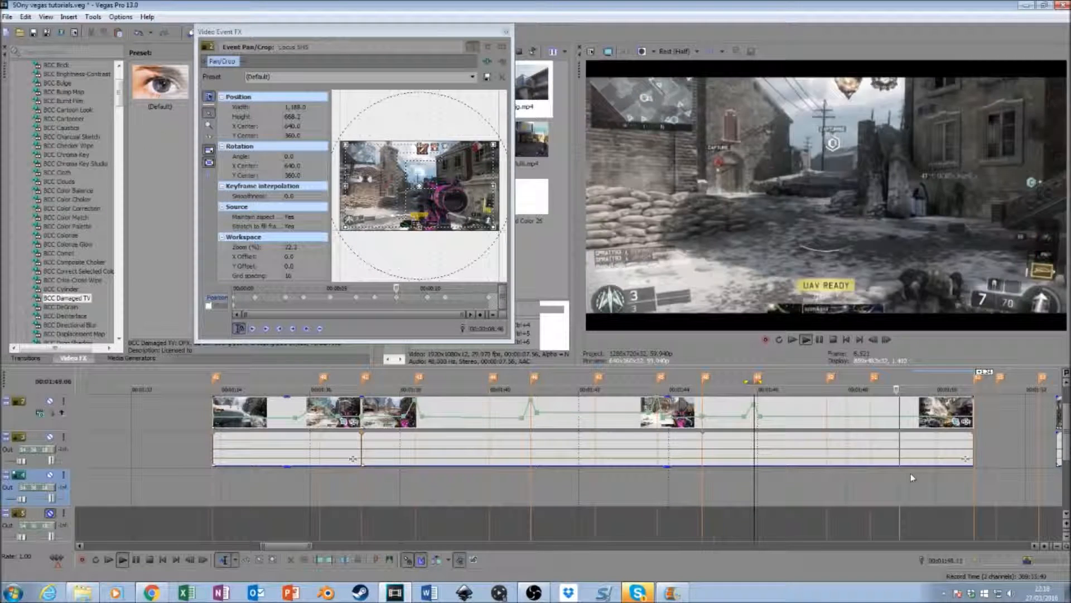
key(space)
click(506, 32)
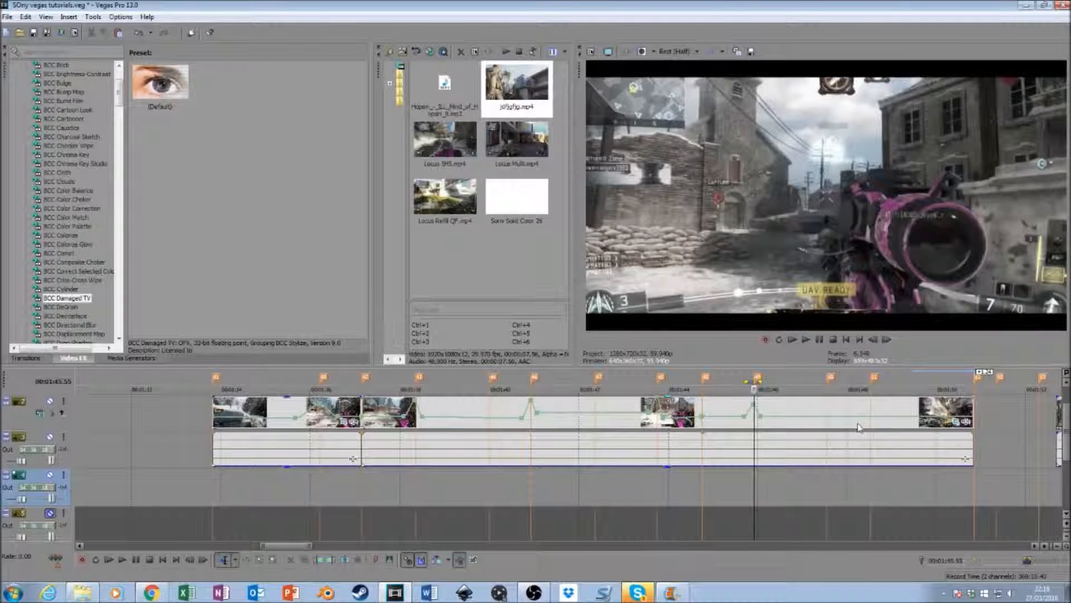
- Rearrange the timeline so the cinematic clip comes before the two gameplay segments, with both segments shifted to follow it
drag(288, 549, 311, 547)
drag(608, 418, 531, 420)
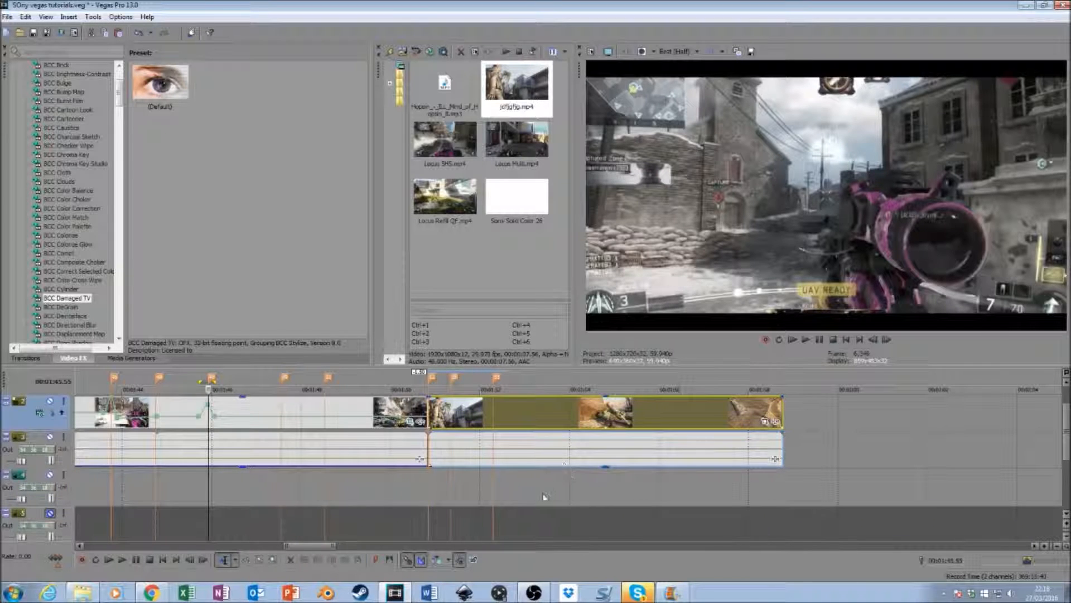
click(390, 423)
drag(390, 423, 772, 422)
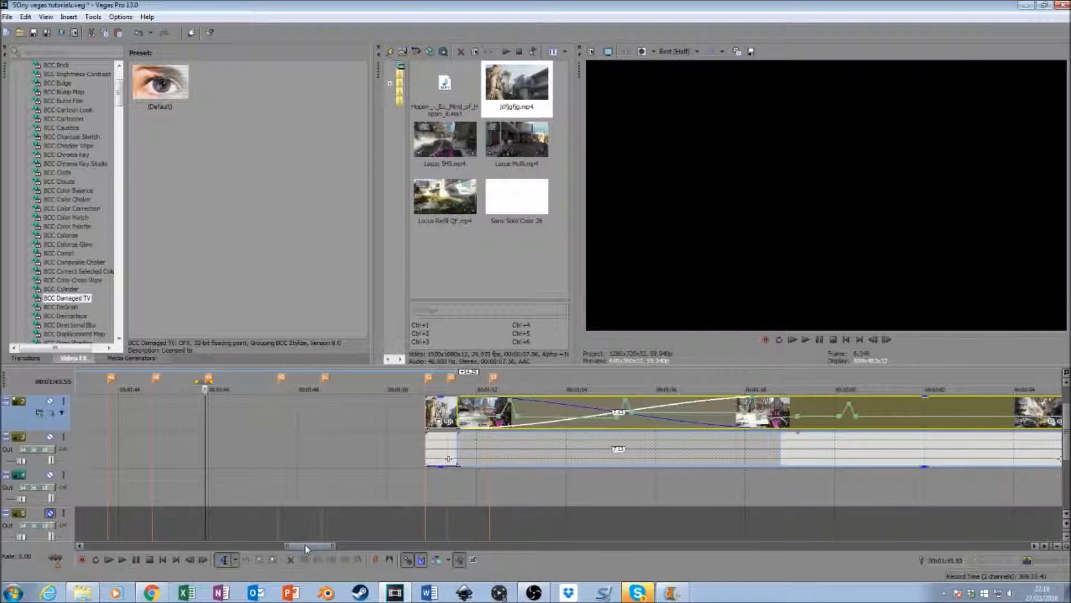
drag(305, 549, 291, 549)
drag(786, 419, 306, 417)
drag(93, 416, 734, 423)
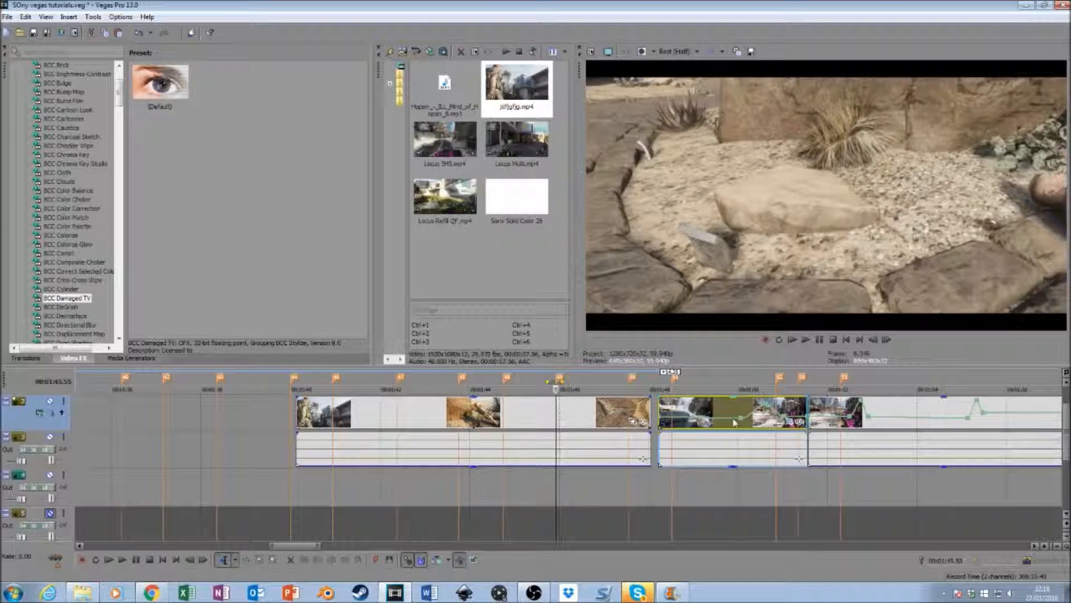
- Move the cinematic clip earlier so it starts at the second beat marker, and play it from its beginning
drag(552, 413, 338, 483)
drag(294, 552, 277, 551)
mouse_move(1066, 431)
mouse_down()
mouse_move(1066, 460)
mouse_move(1066, 431)
mouse_up()
drag(614, 410, 637, 411)
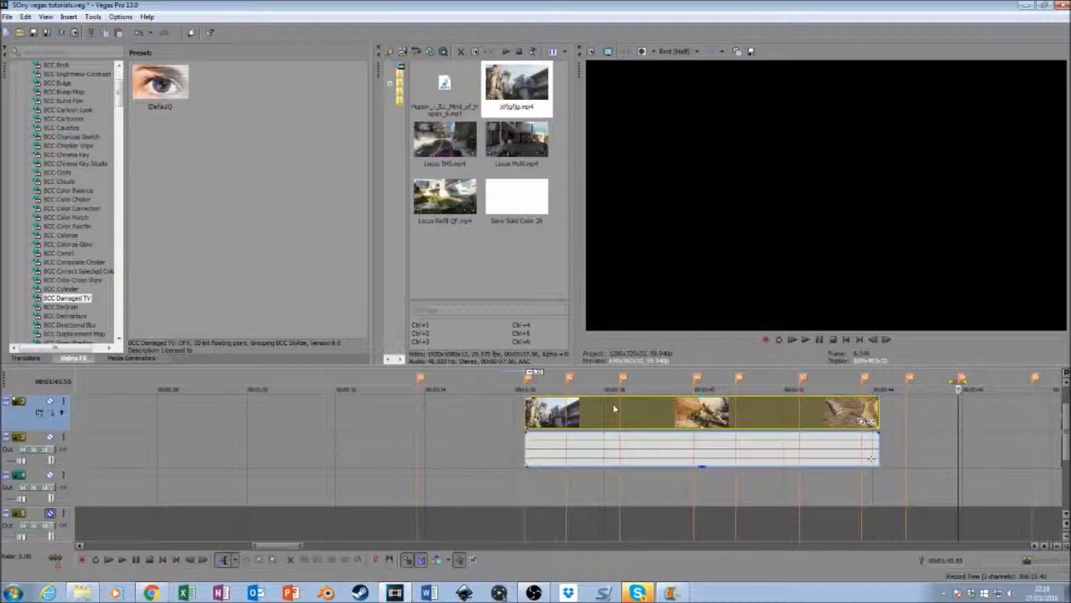
click(526, 413)
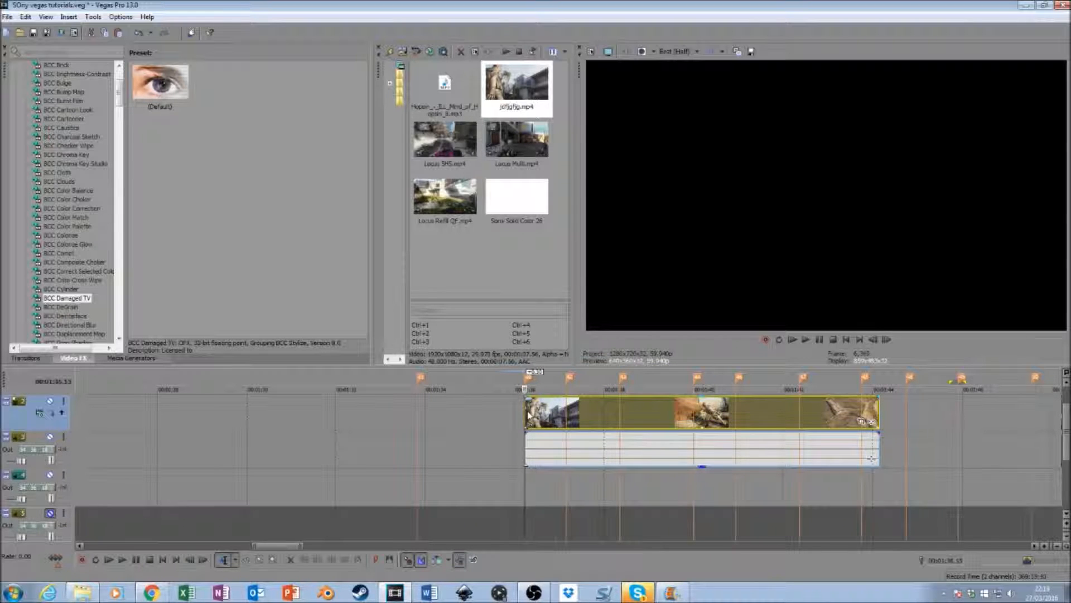
key(space)
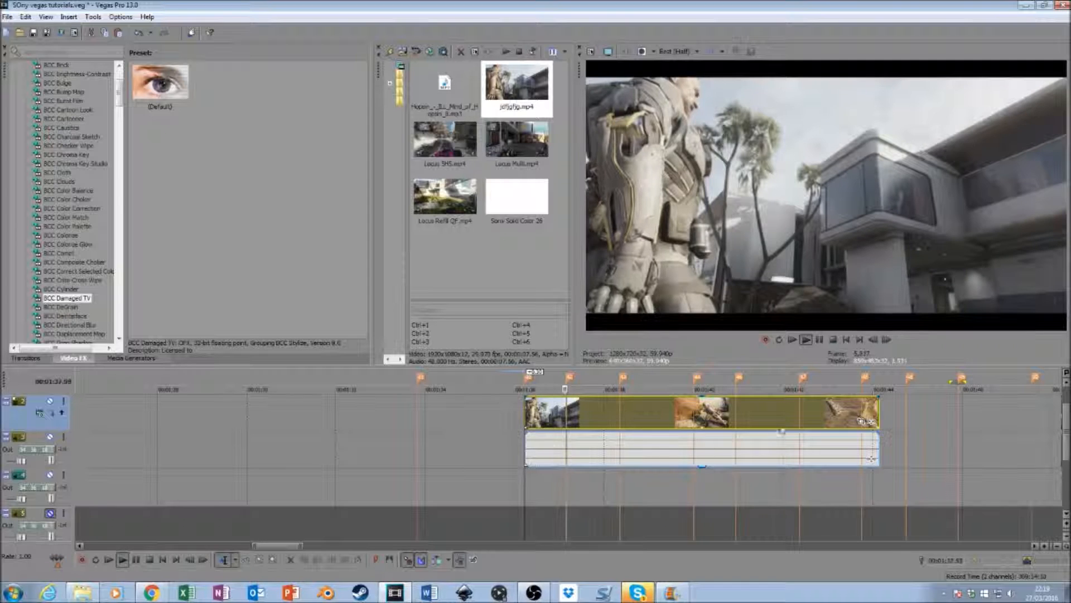
- Stop playback and insert a velocity envelope on the cinematic clip
key(space)
right_click(808, 414)
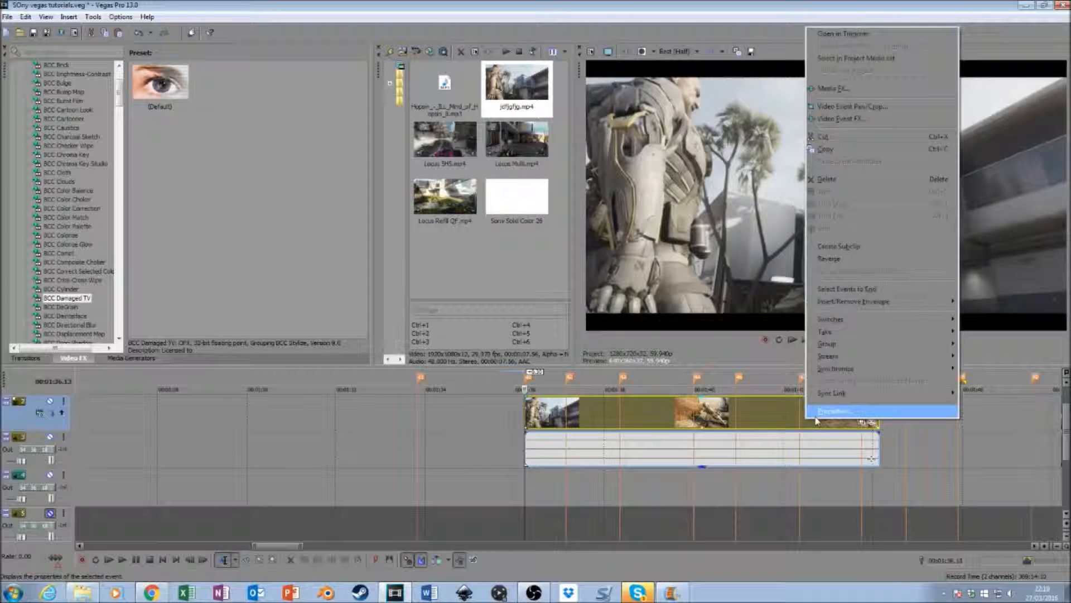
click(837, 412)
click(554, 406)
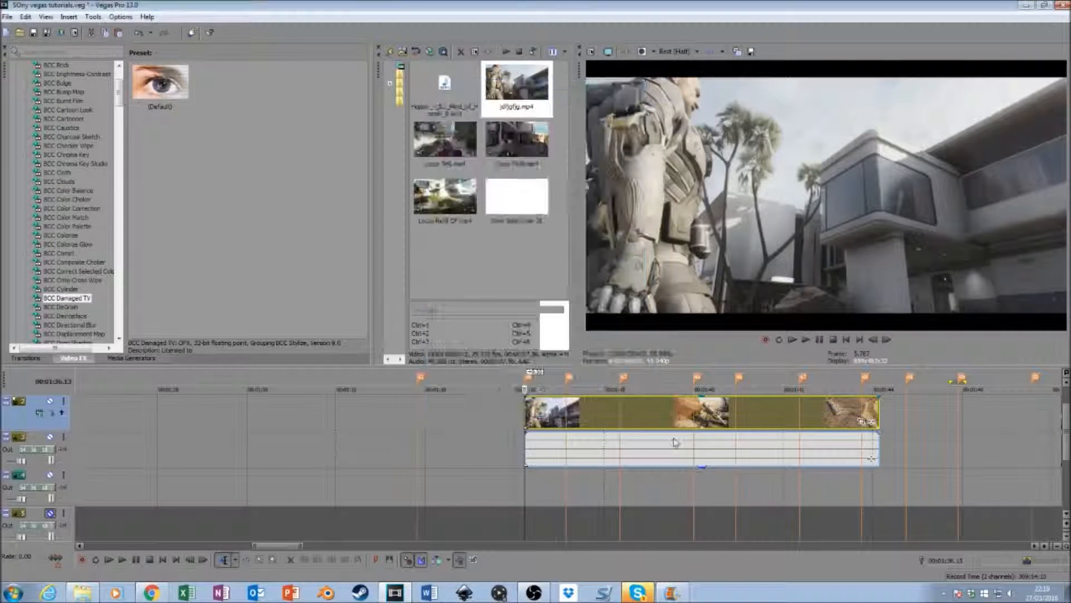
right_click(585, 412)
mouse_move(726, 292)
click(781, 292)
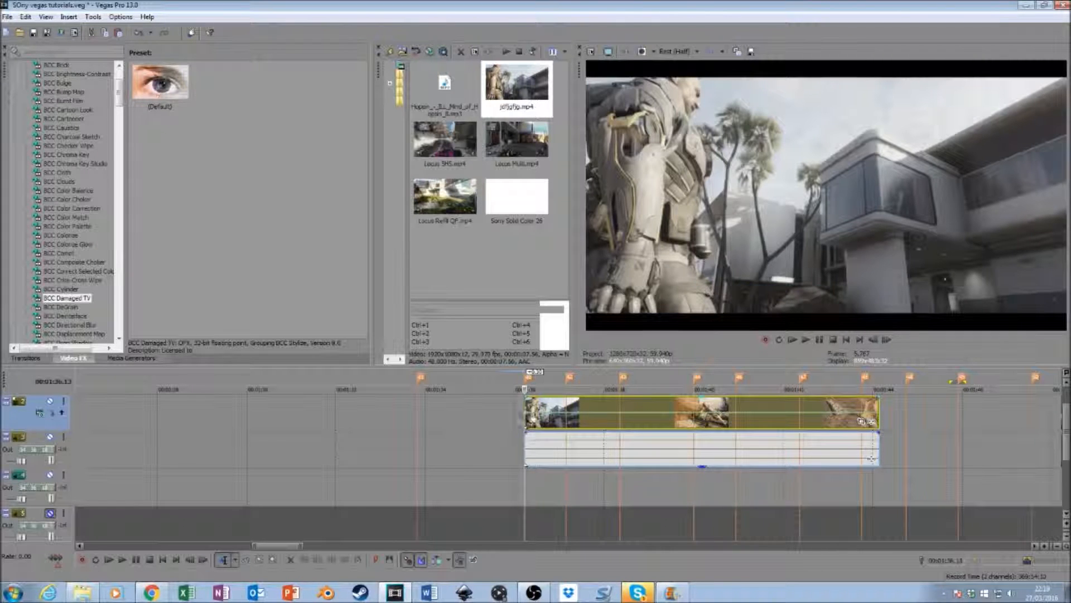
click(533, 413)
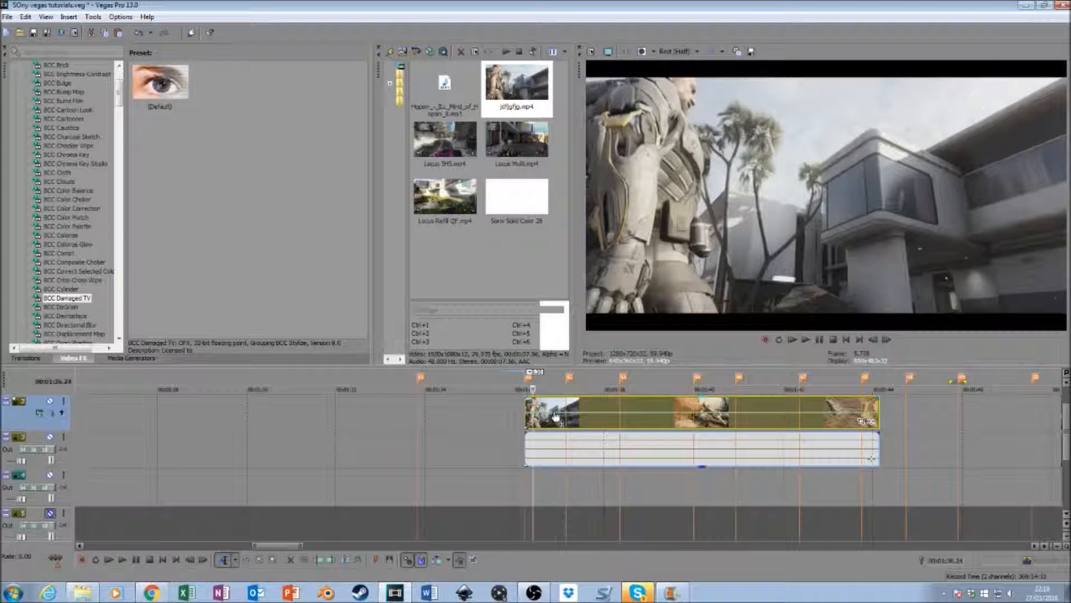
click(558, 416)
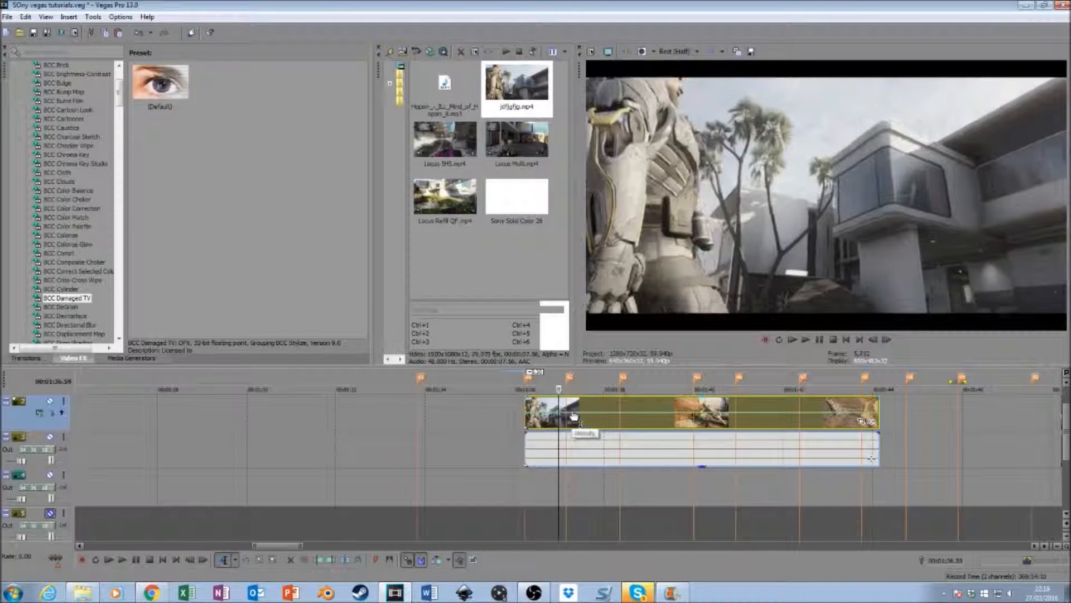
click(573, 415)
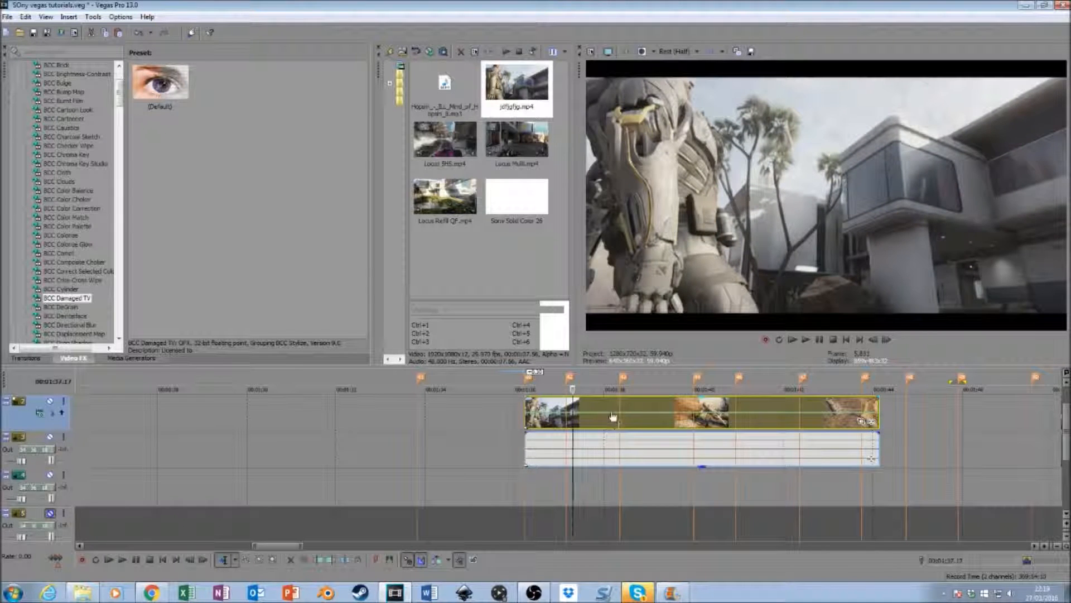
right_click(576, 413)
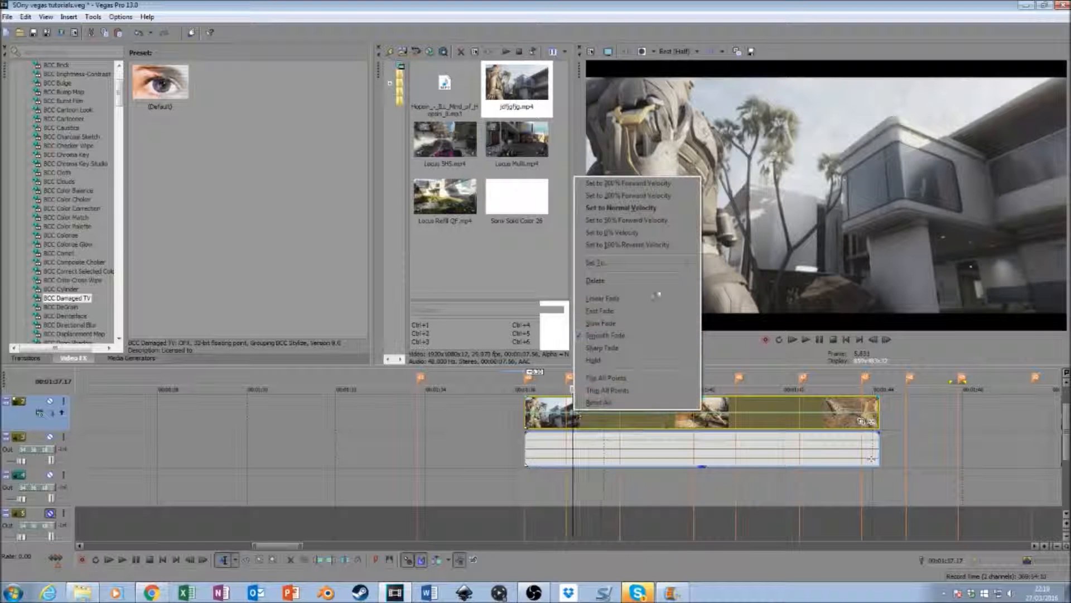
click(596, 281)
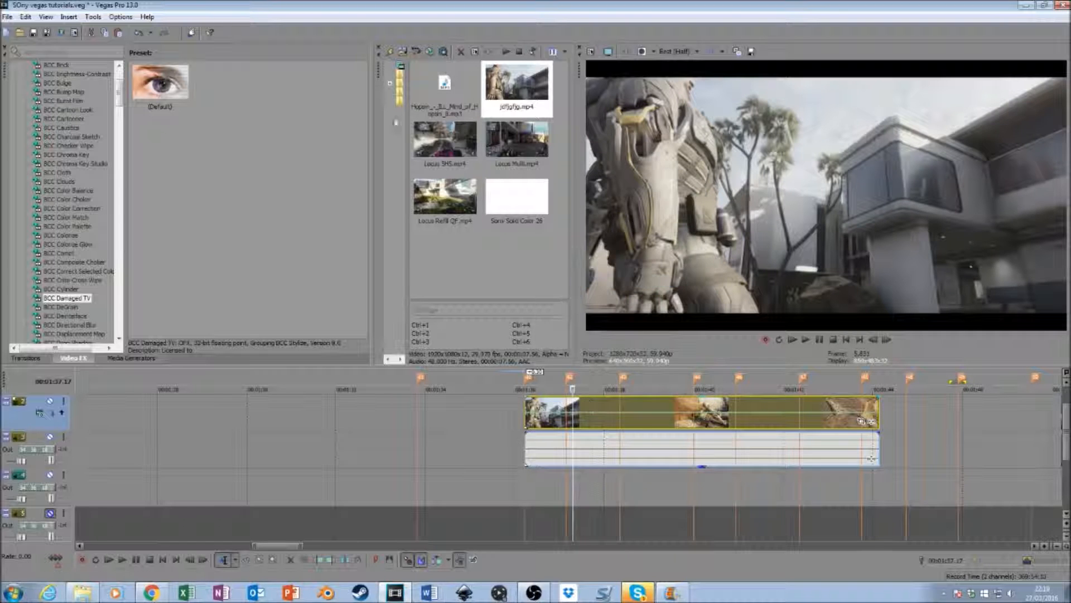
click(140, 32)
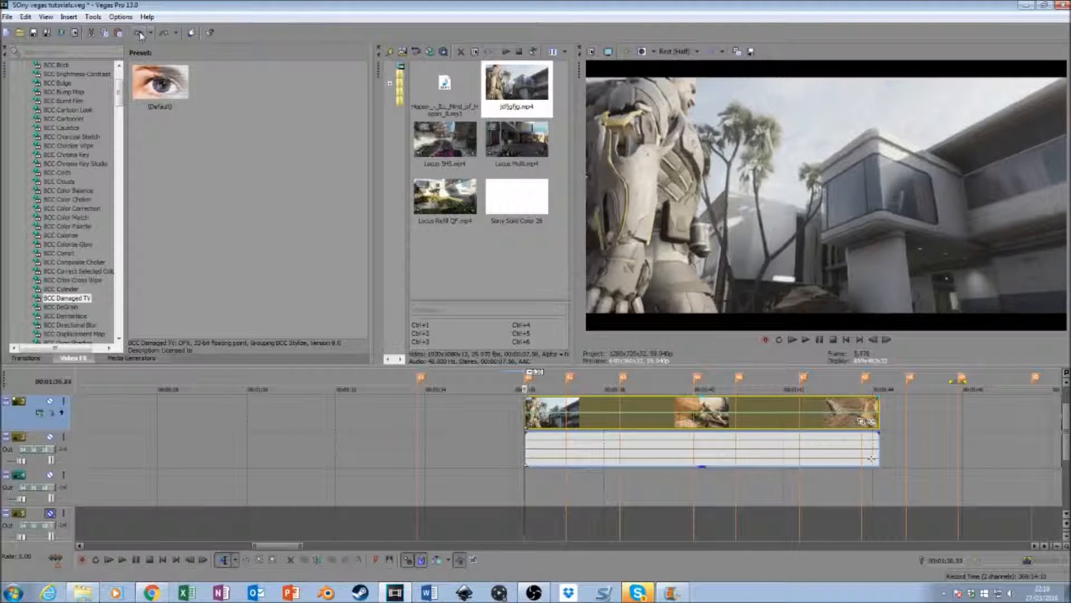
- Set the cinematic clip's velocity envelope to 50% forward velocity at its start and near its end
right_click(526, 413)
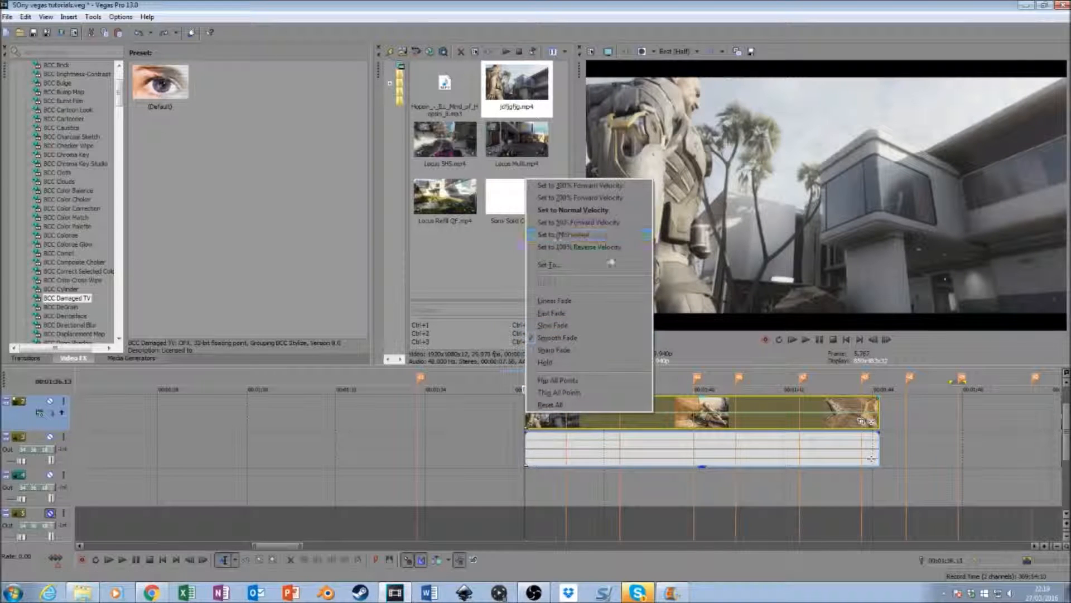
click(609, 222)
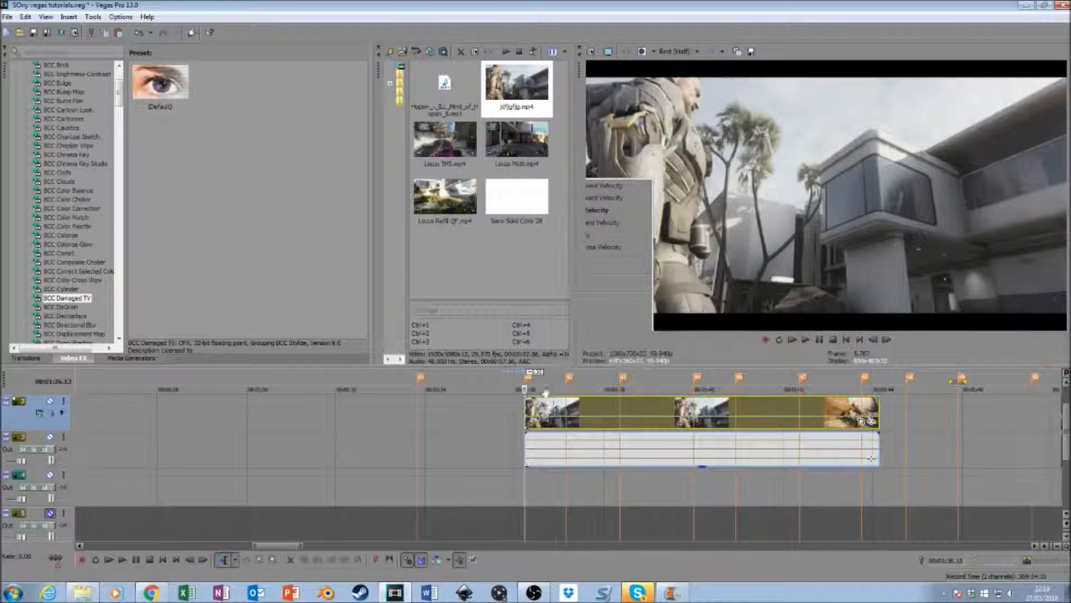
click(535, 421)
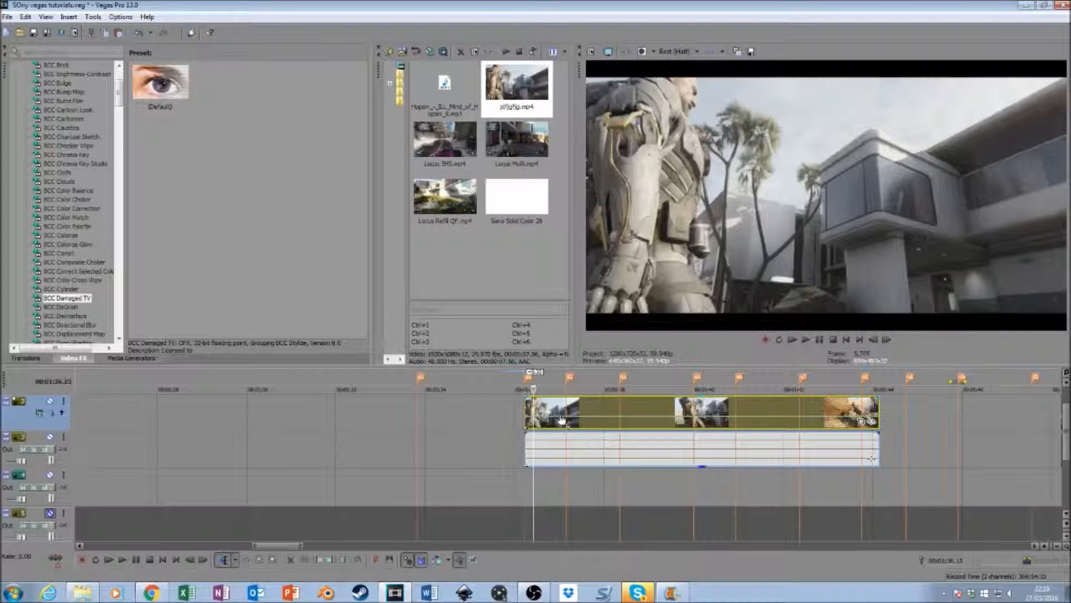
double_click(559, 419)
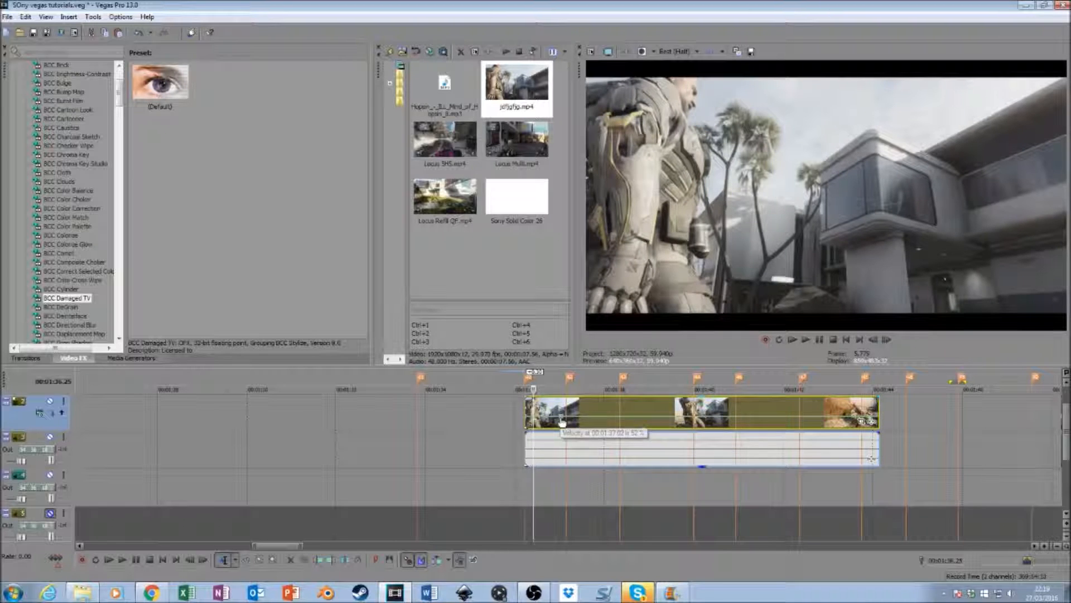
drag(560, 421, 1061, 422)
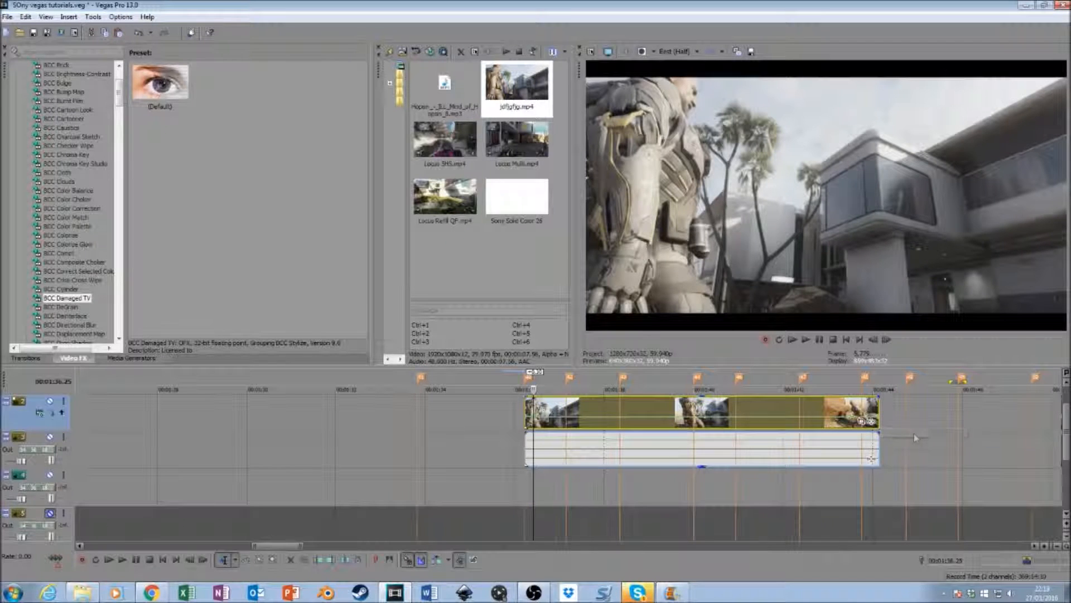
right_click(876, 418)
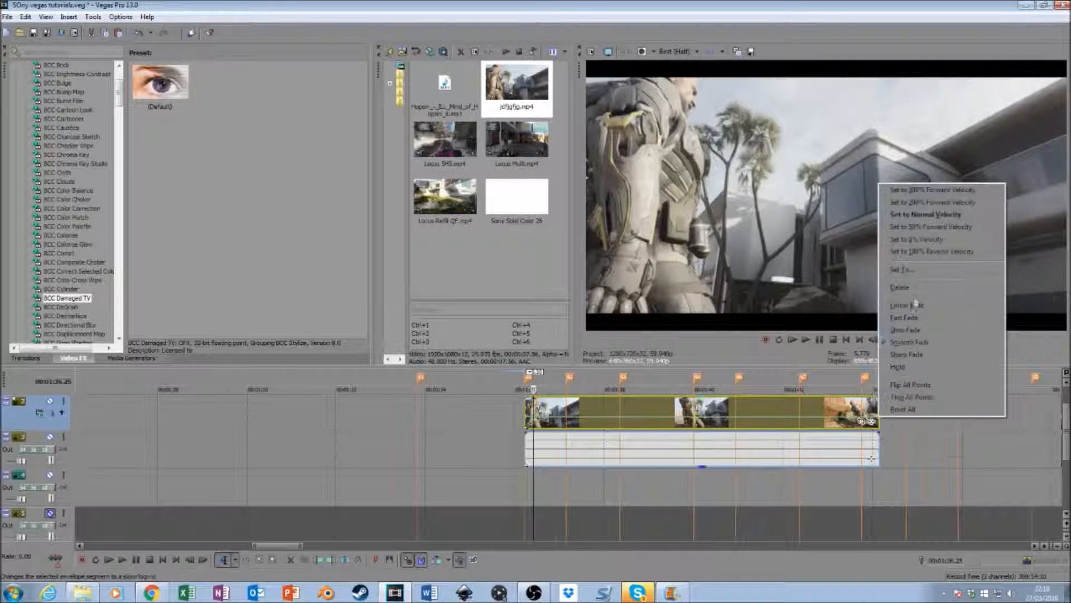
click(929, 226)
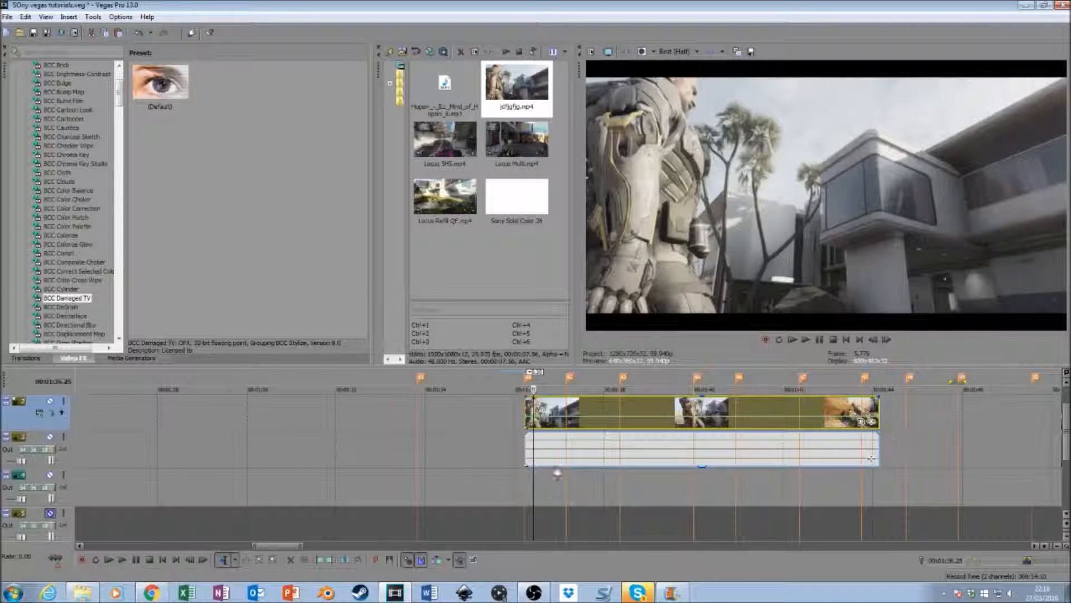
- Add velocity points just before and just after each of the first two beat markers following the clip's start
click(557, 421)
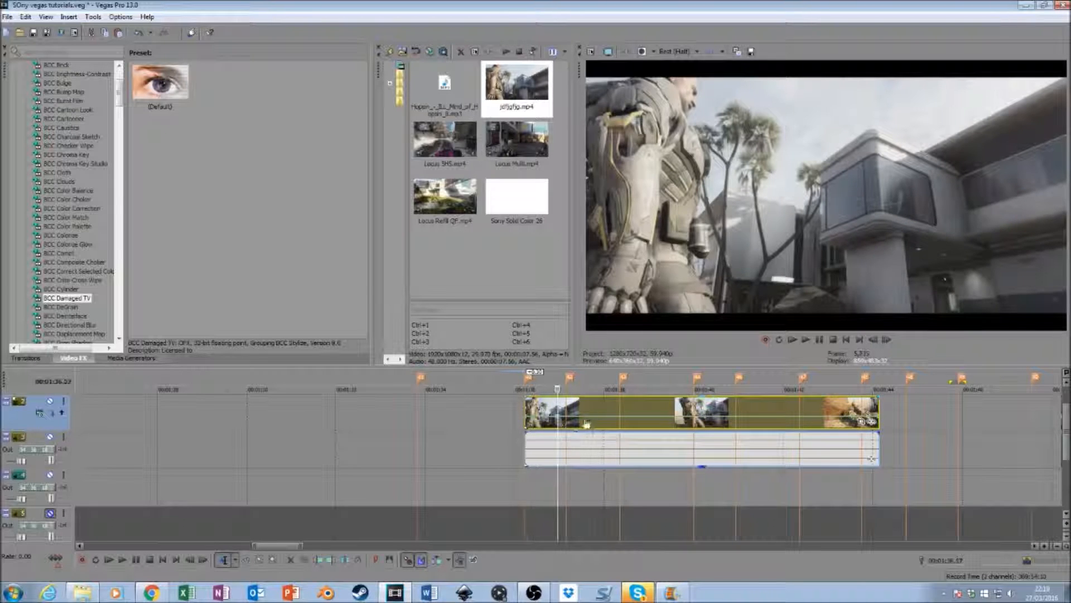
click(574, 421)
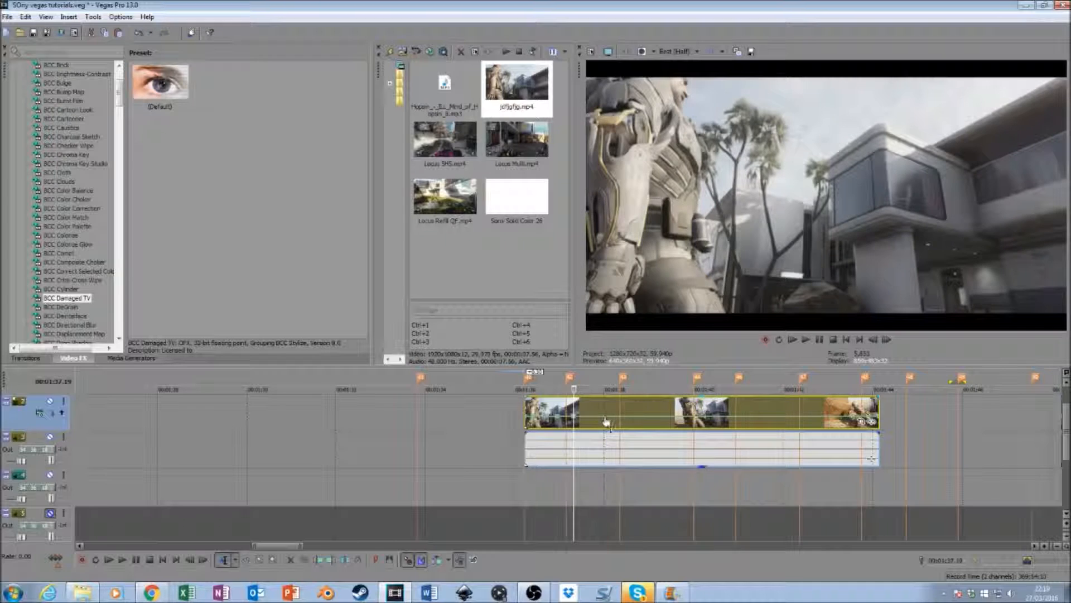
click(612, 420)
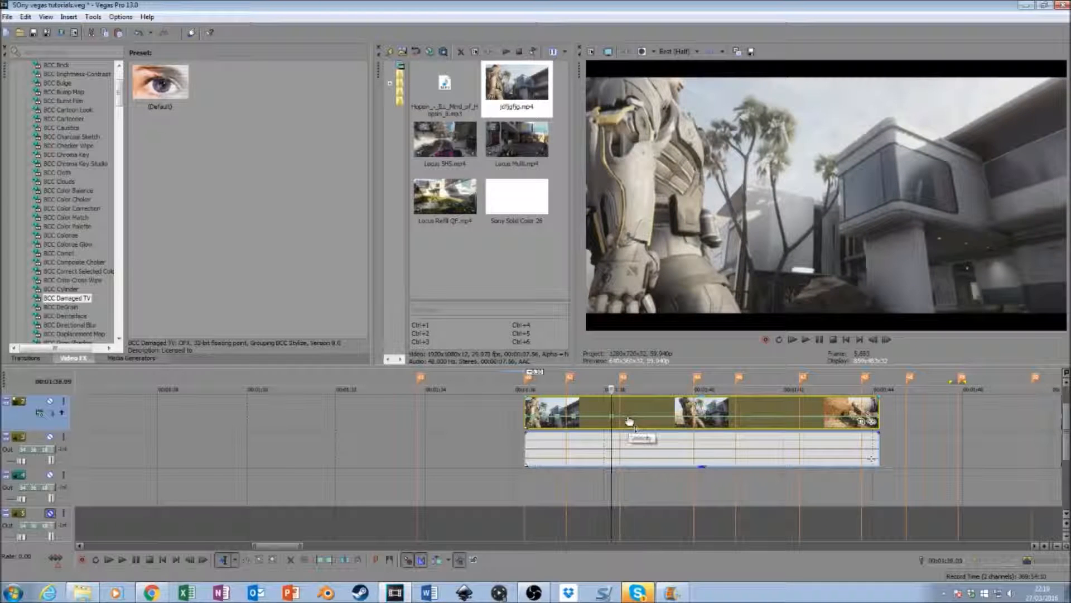
click(628, 422)
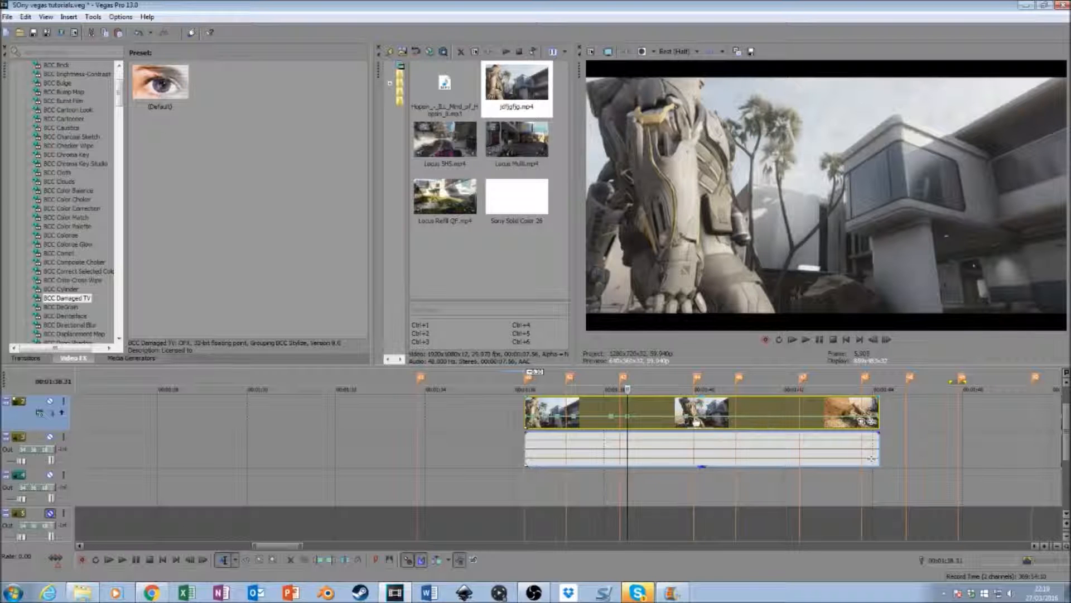
- Add velocity points on both sides of the next three beat markers and before the fourth, setting the first of them to 50% forward velocity
right_click(688, 419)
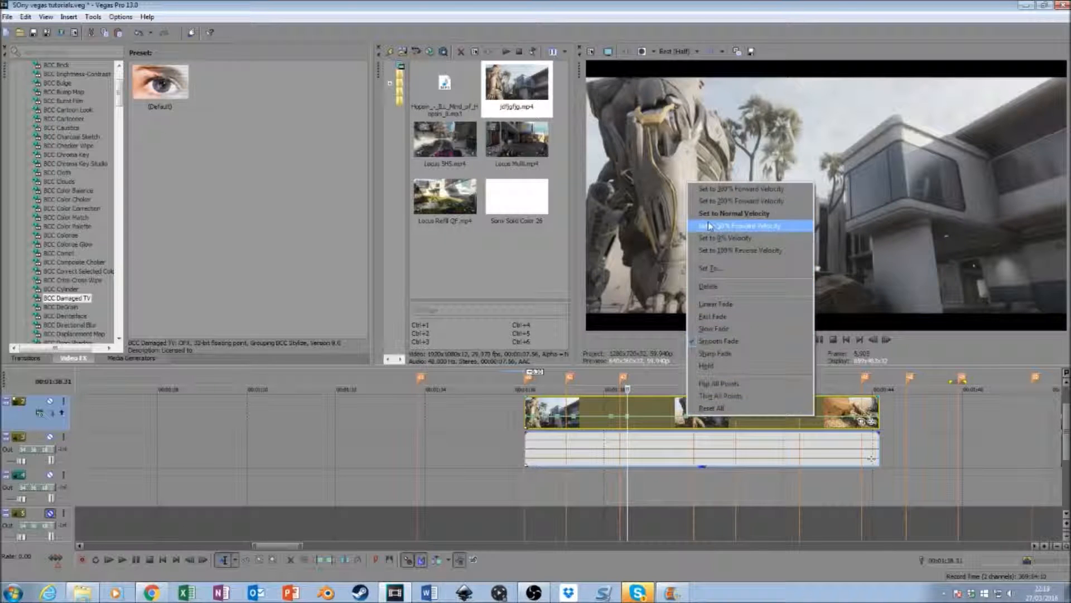
click(742, 226)
double_click(701, 418)
double_click(730, 418)
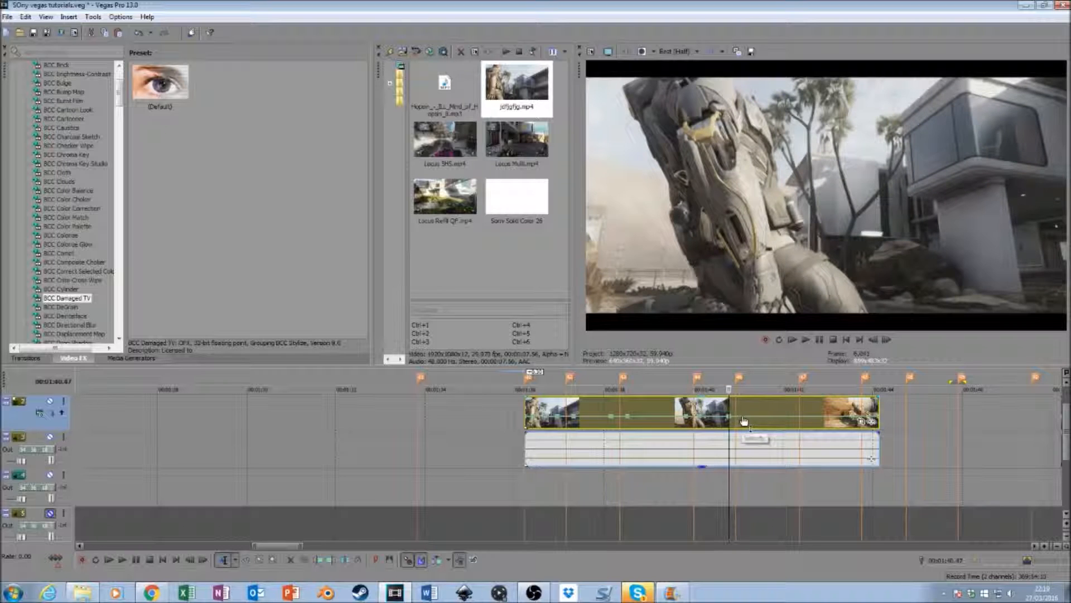
double_click(742, 418)
double_click(792, 418)
double_click(806, 418)
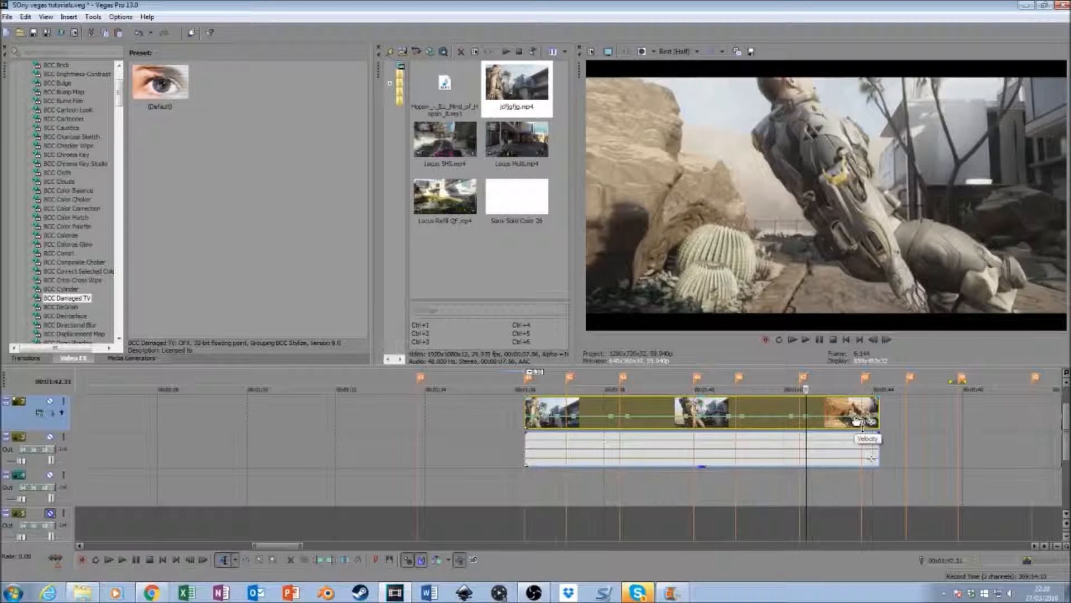
double_click(854, 418)
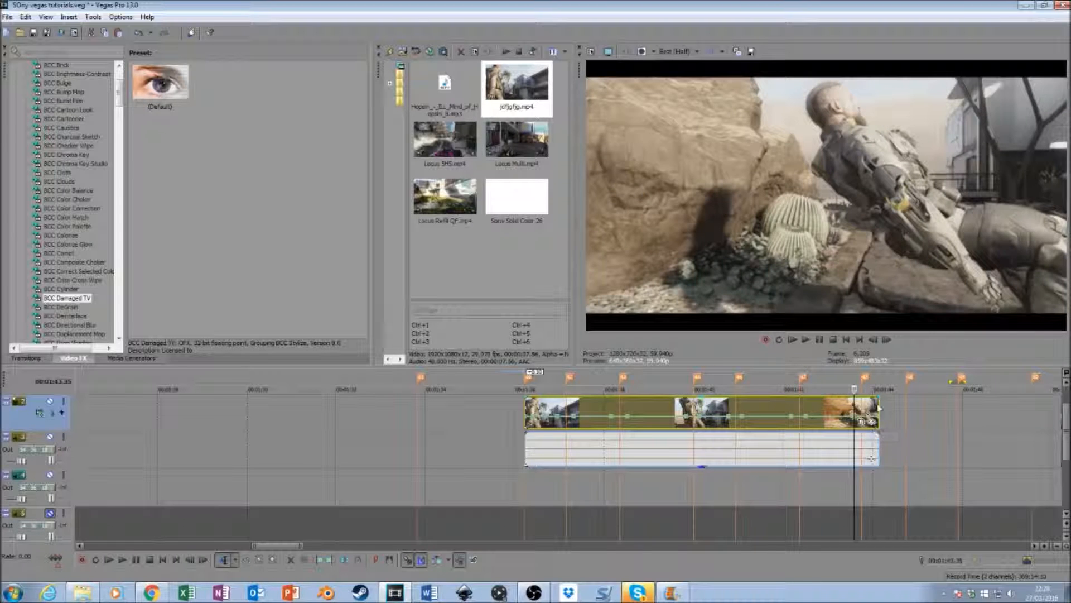
- Extend the cinematic clip's end to the next beat marker and add velocity points after the previous marker and before the new end
drag(878, 405, 898, 459)
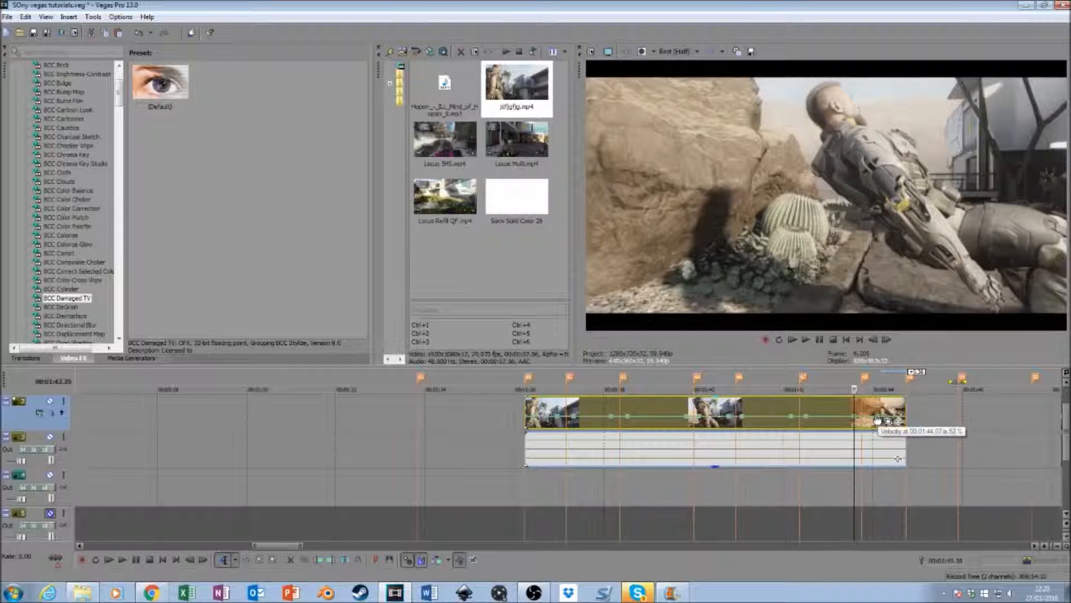
right_click(909, 420)
click(896, 419)
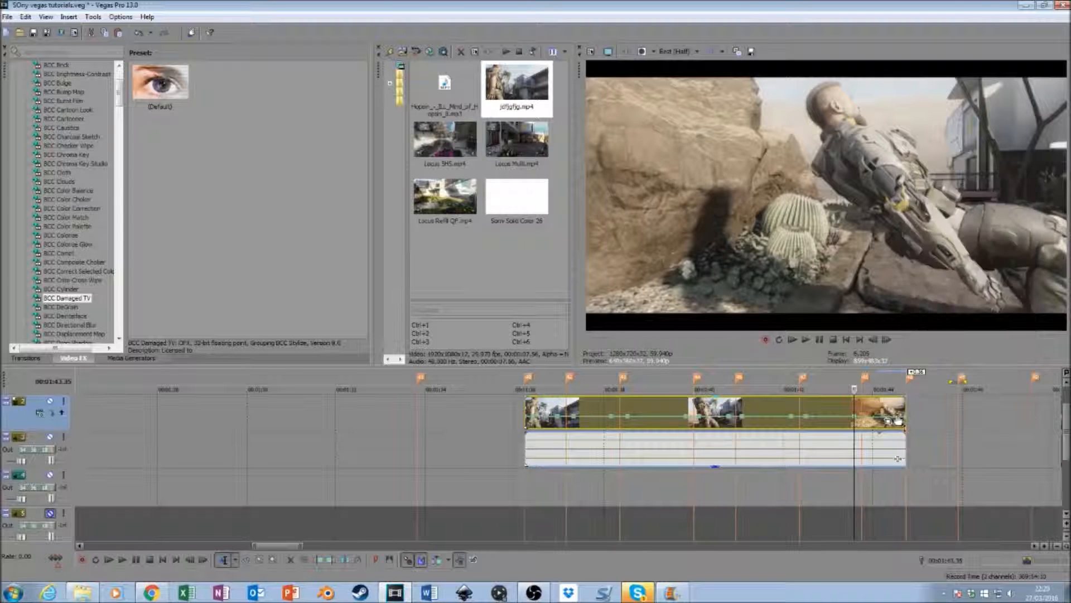
click(896, 420)
click(869, 419)
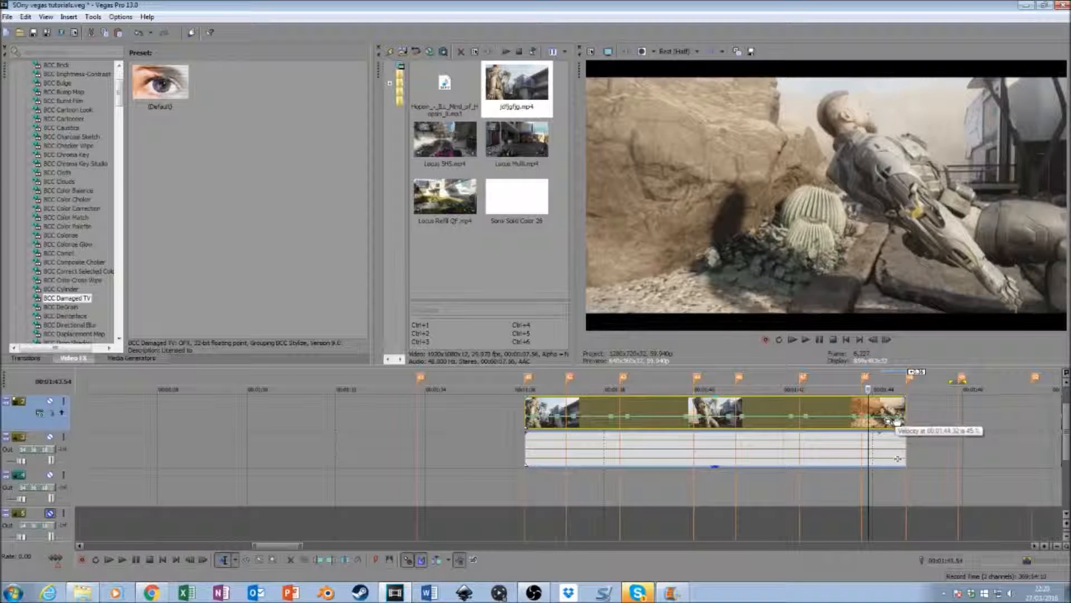
- Adjust the velocity point just before the clip's end and set the point at its end to 300% forward velocity
right_click(896, 419)
click(920, 237)
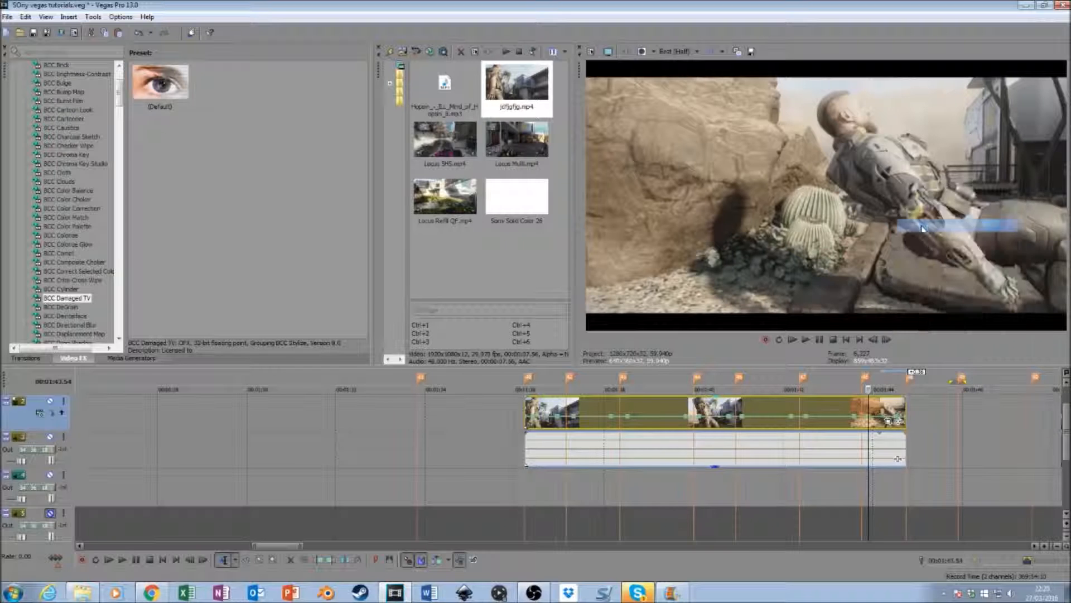
right_click(905, 423)
click(970, 188)
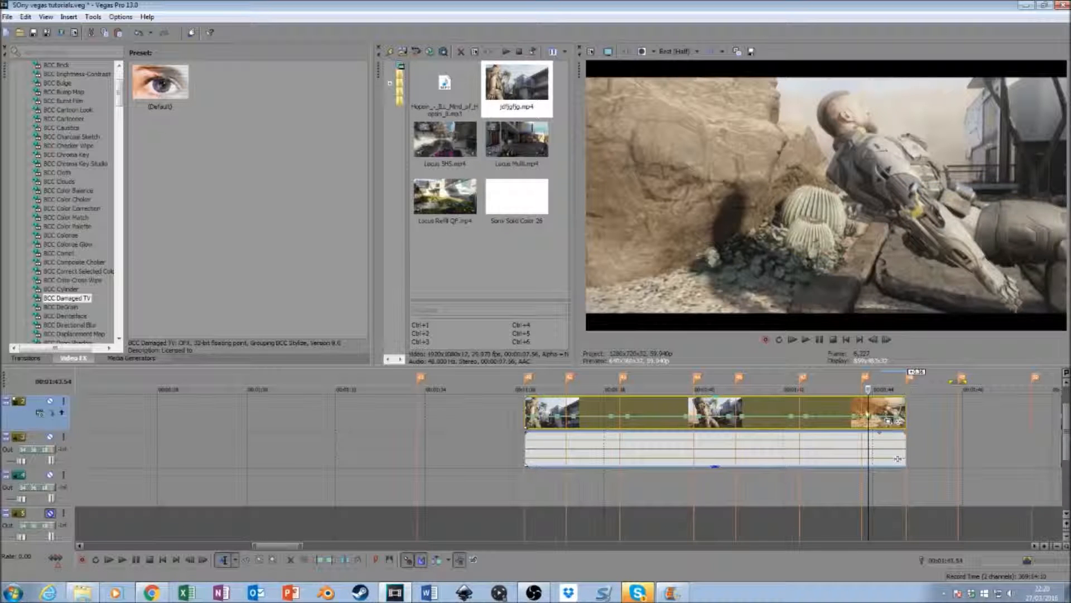
- Set the velocity to 300% forward at the beat marker near 00:01:43.45 and to 50% forward just after it
right_click(863, 417)
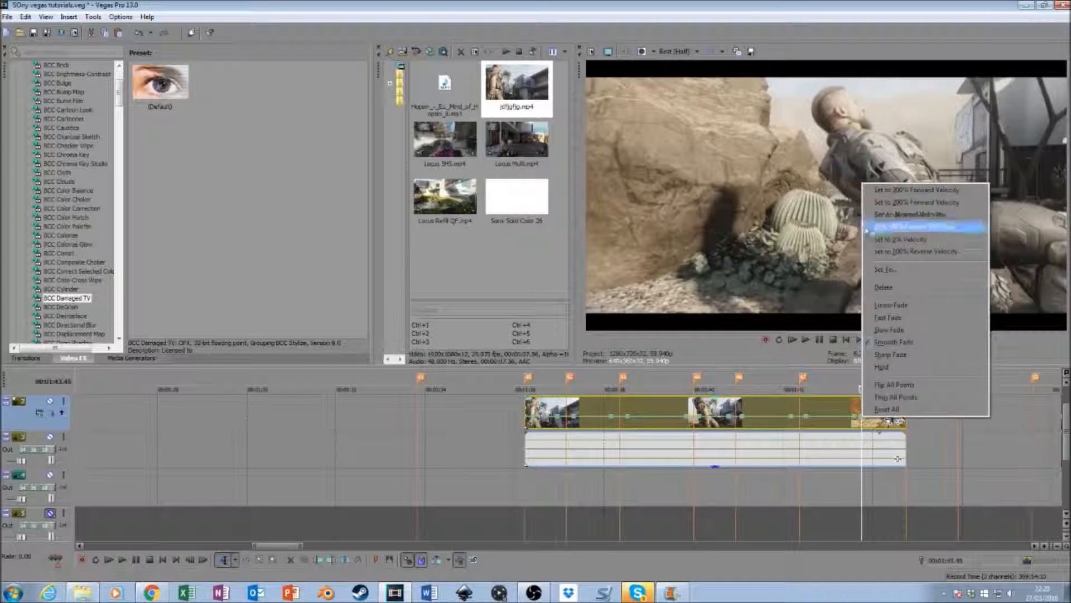
click(885, 191)
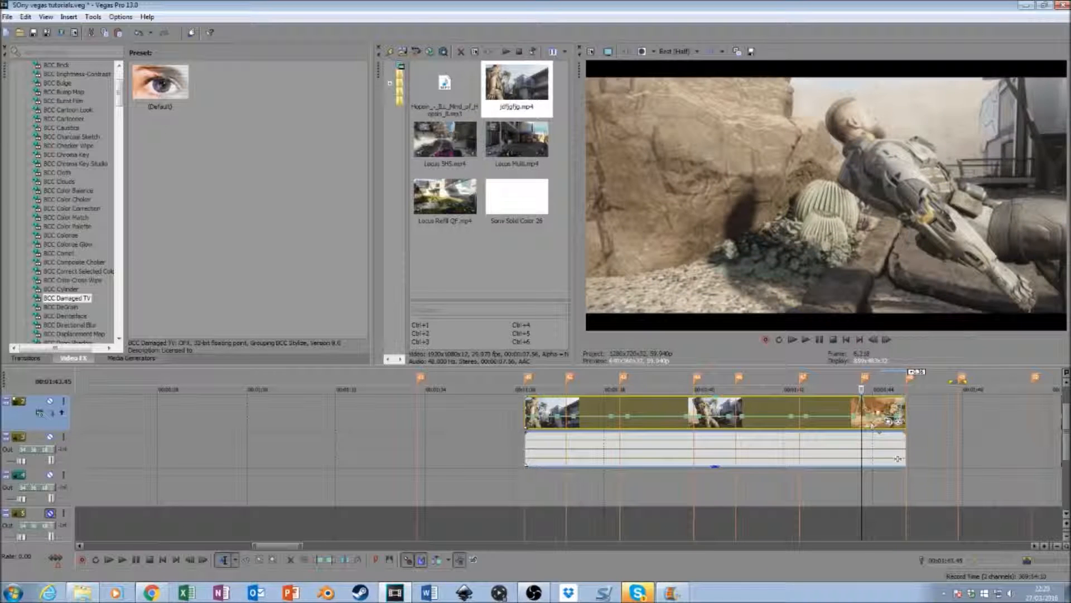
right_click(871, 422)
click(904, 227)
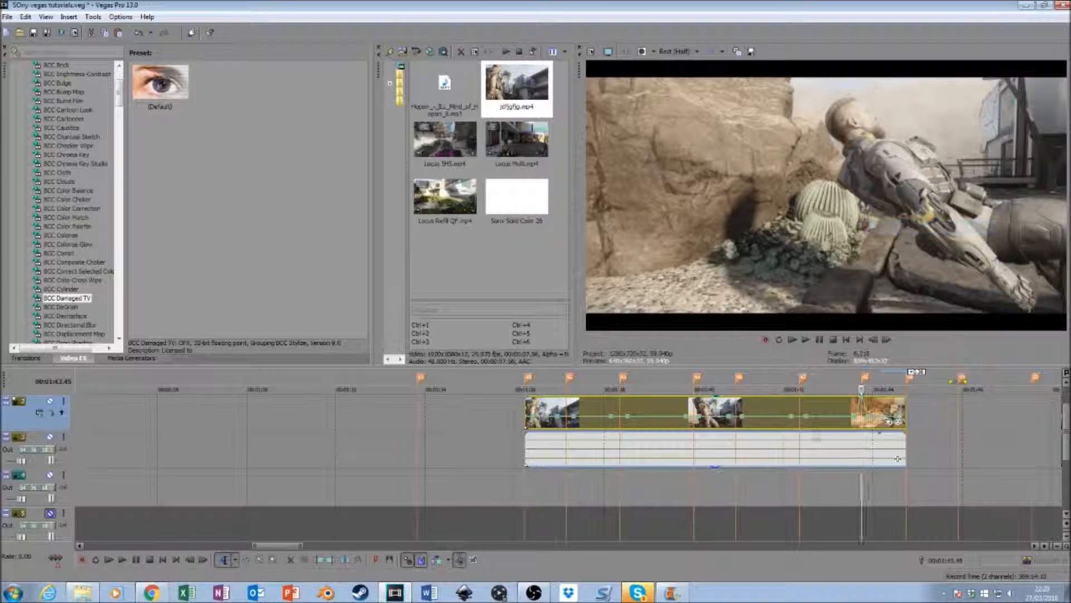
- Add a velocity point at the beat marker at 00:01:42.21 and set it to 300% forward velocity
click(801, 422)
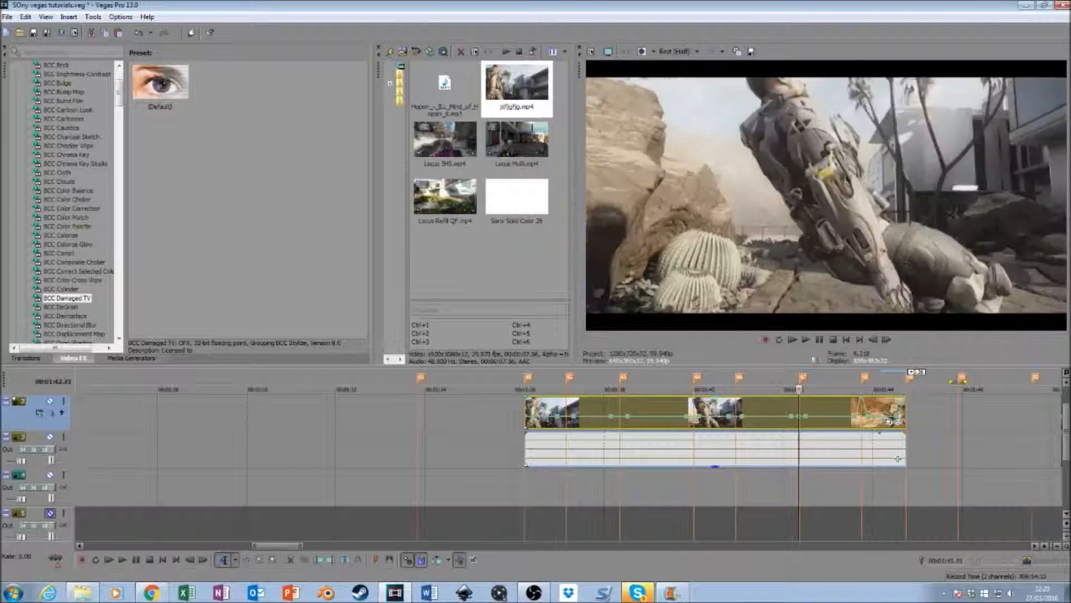
right_click(800, 419)
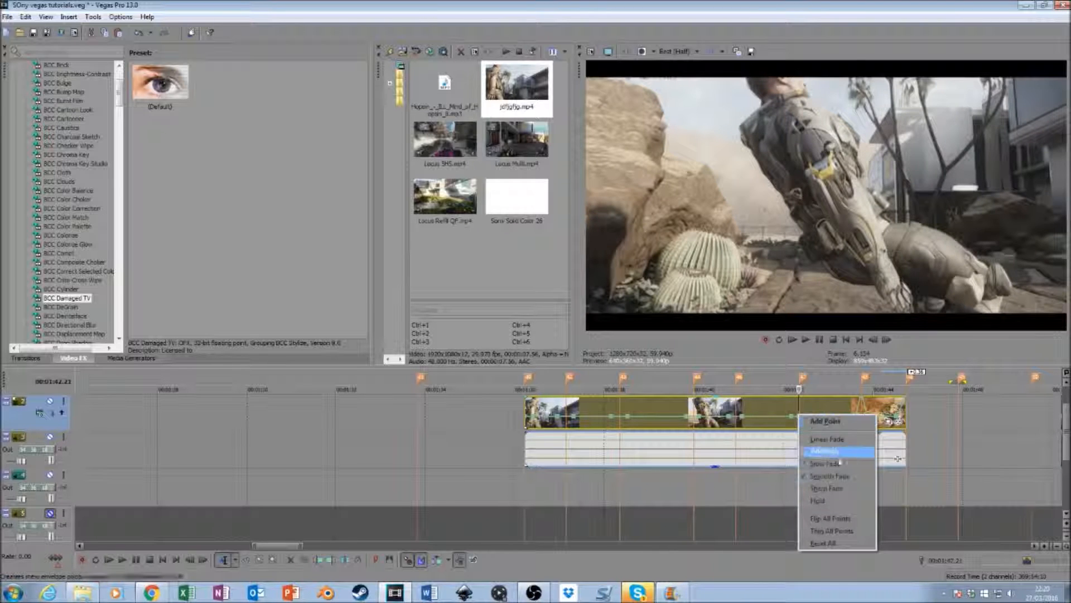
click(803, 421)
right_click(800, 417)
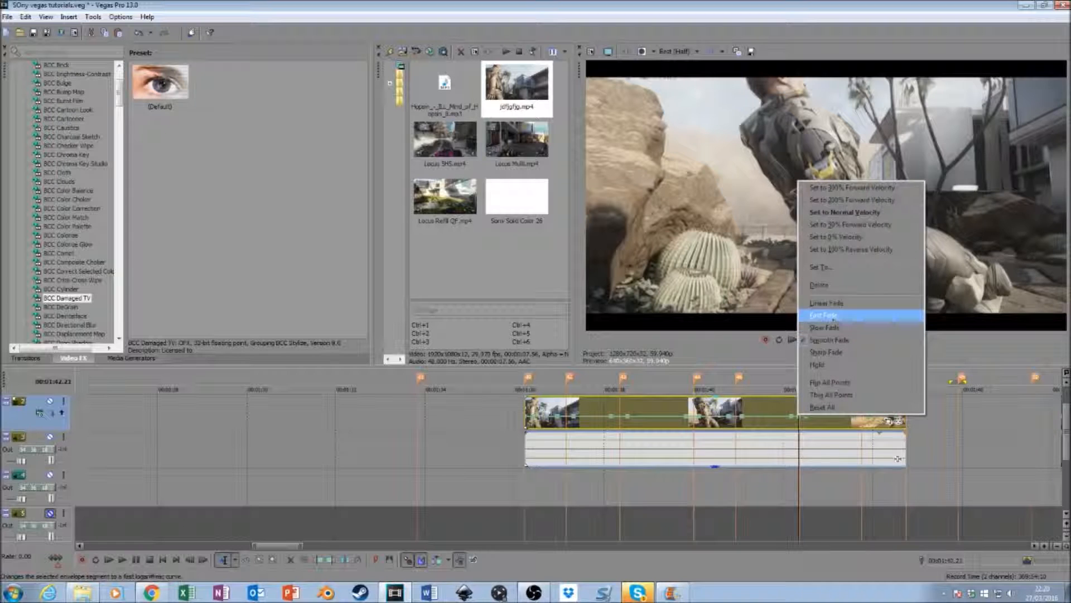
- Set the velocity to 300% forward at the beat markers at 00:01:42.21, 00:01:40.55 and 00:01:40.00
click(864, 188)
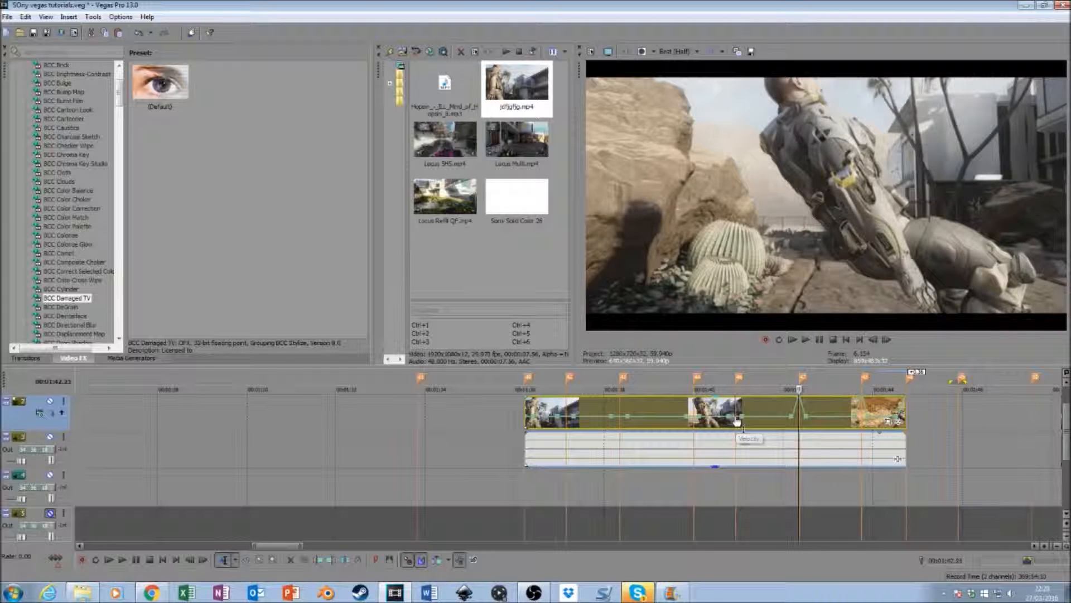
right_click(737, 421)
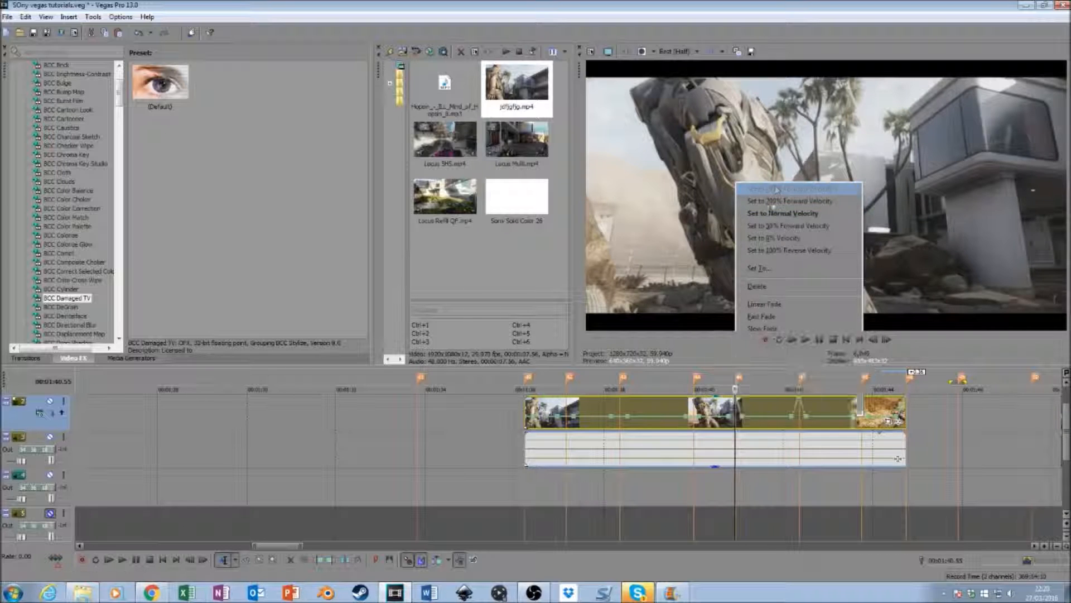
click(776, 190)
right_click(695, 421)
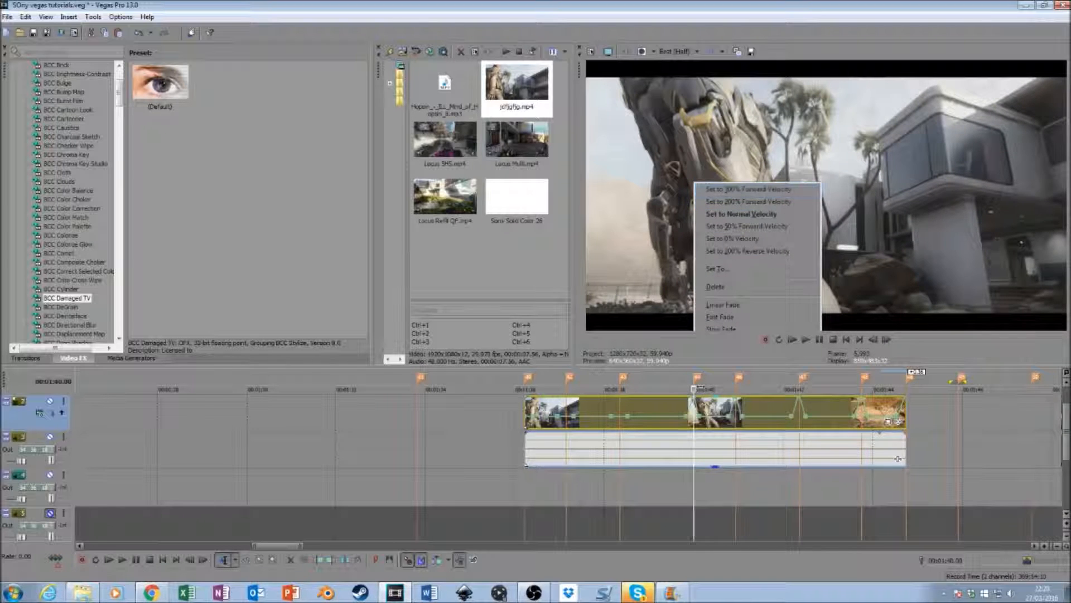
click(737, 191)
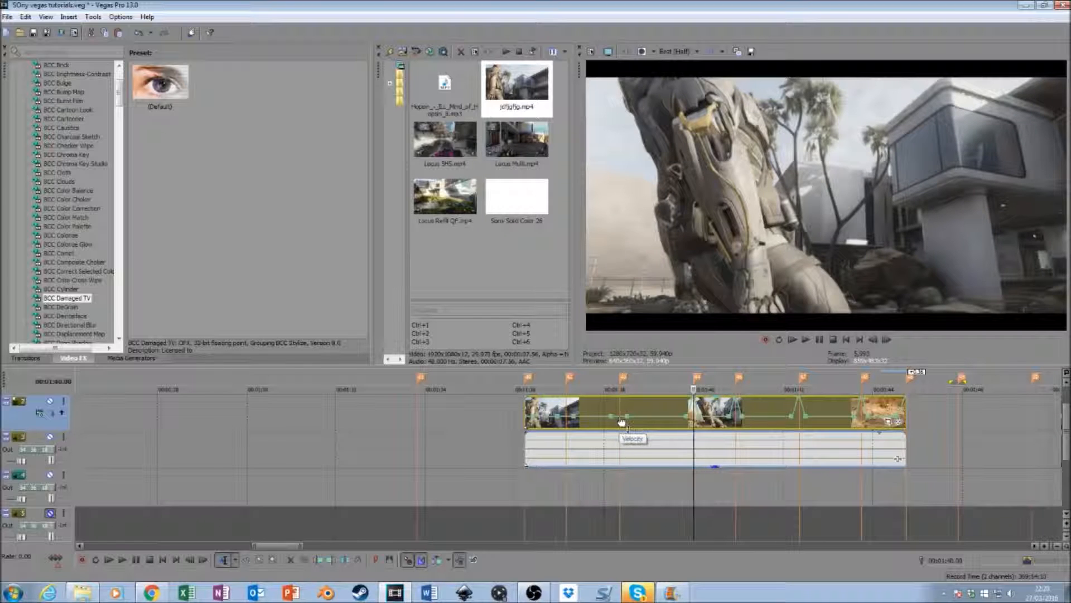
- Set the velocity to 300% forward at the beat markers at 00:01:38.20 and 00:01:37.08 and at the clip's start
click(621, 421)
right_click(621, 422)
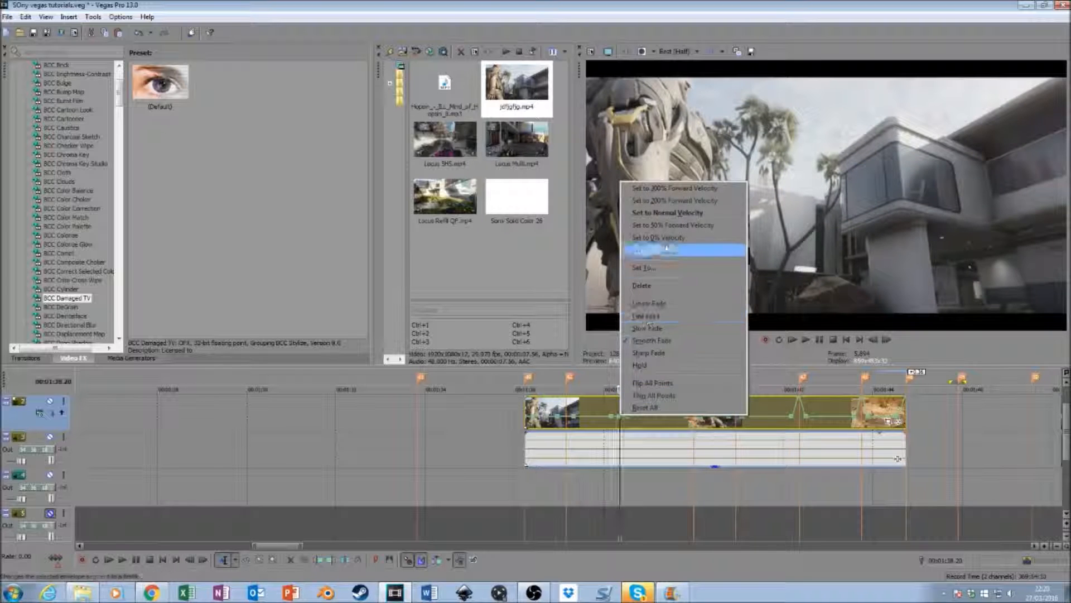
click(668, 189)
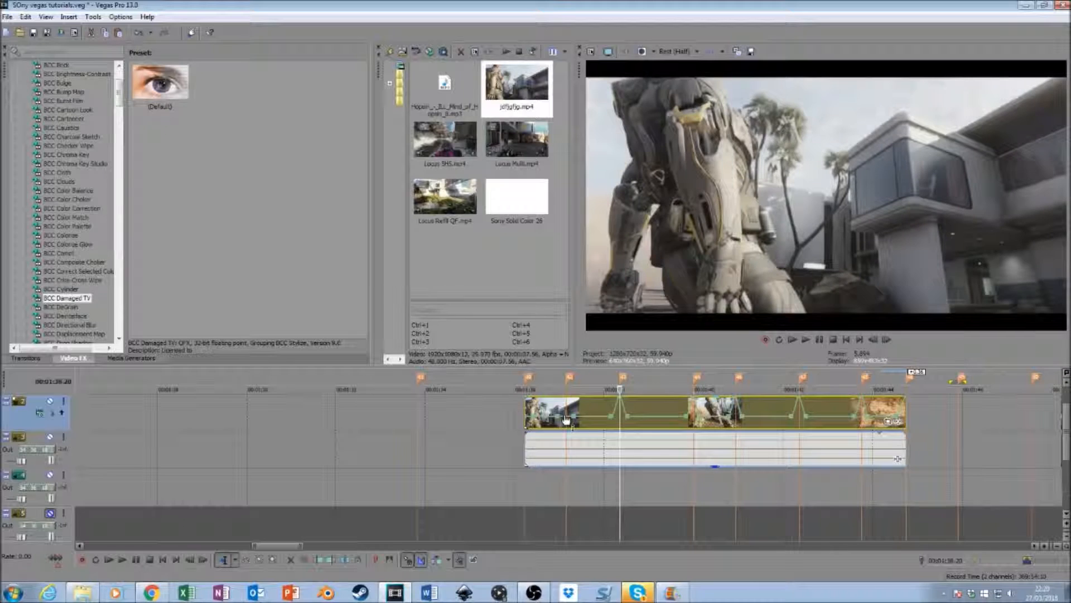
click(567, 423)
right_click(568, 423)
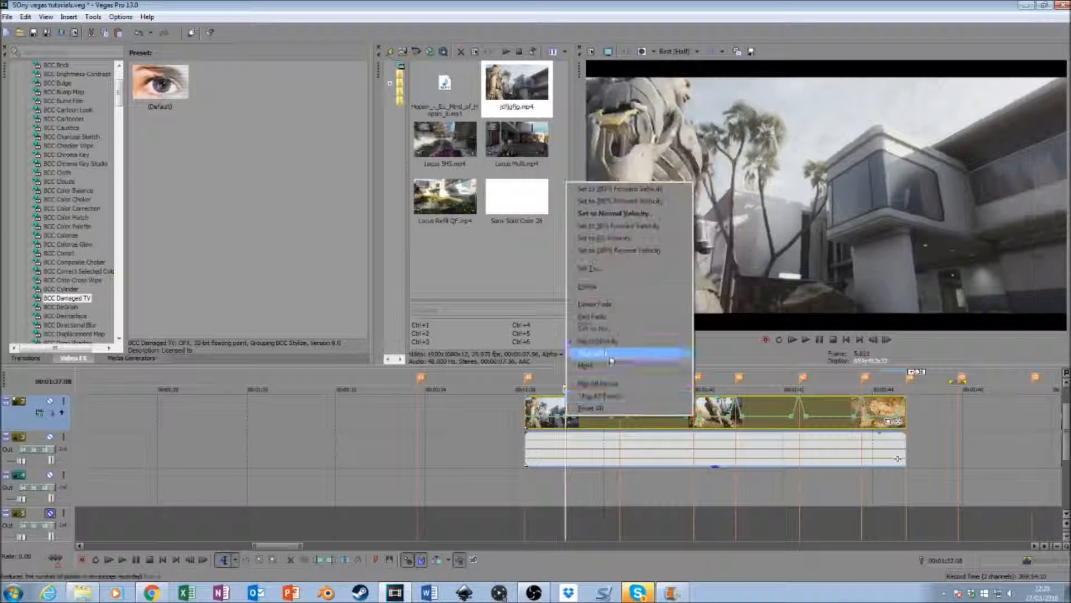
click(616, 188)
right_click(528, 420)
click(601, 188)
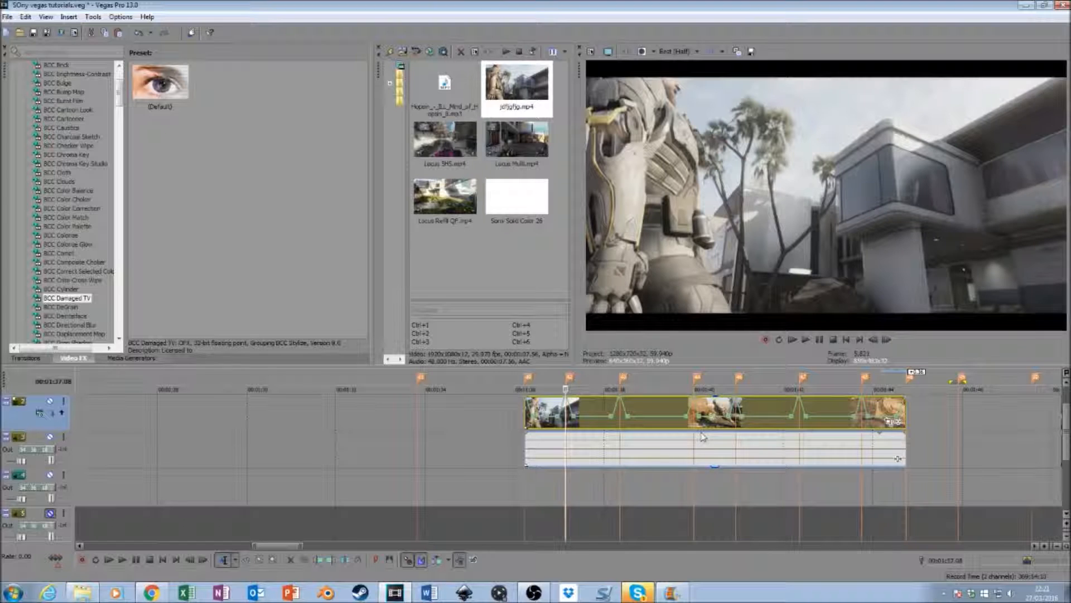
- Set the velocity point after the clip's start to Fast Fade, and those before and after the 00:01:37.08 marker to Slow Fade and Fast Fade
right_click(534, 415)
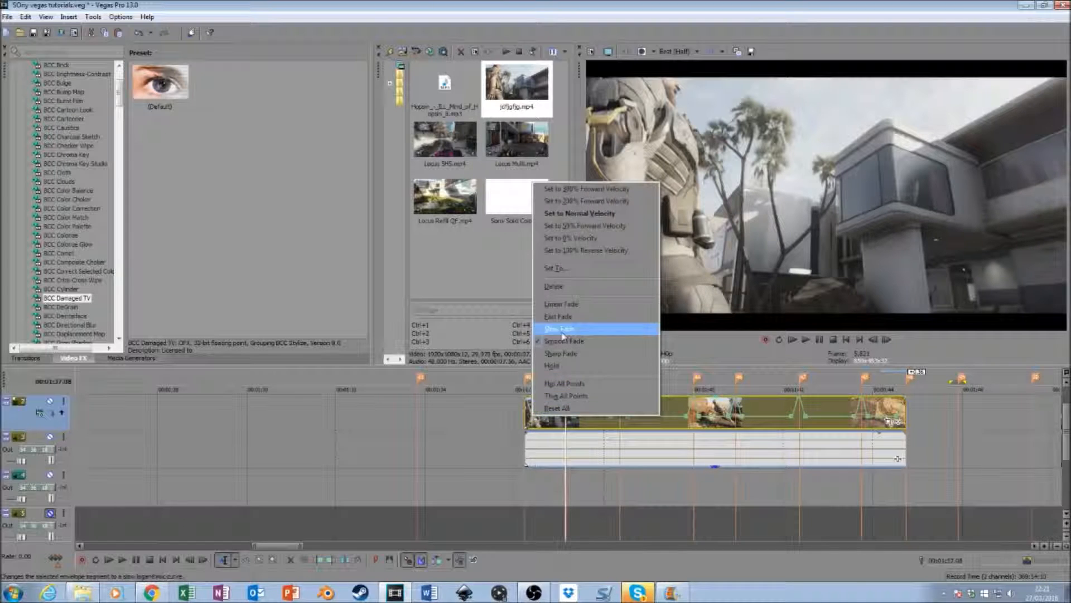
click(614, 316)
right_click(559, 420)
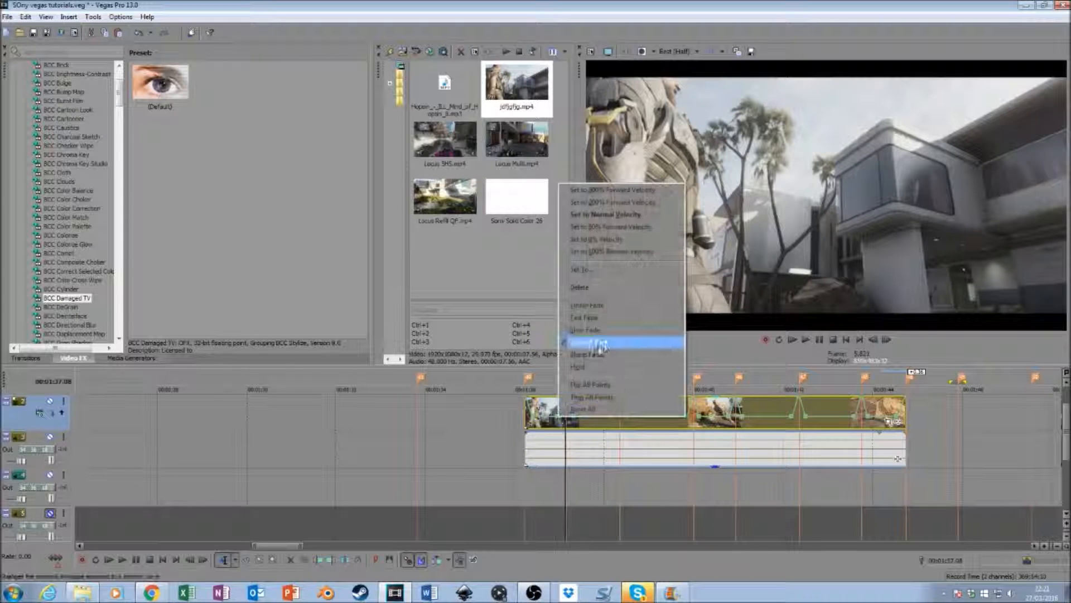
click(603, 332)
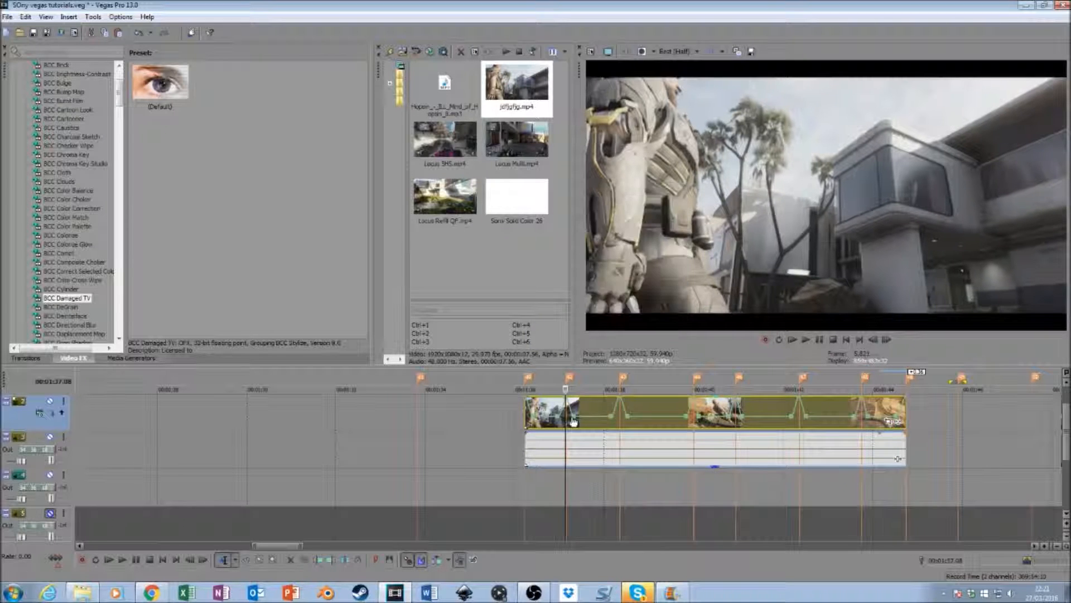
right_click(576, 415)
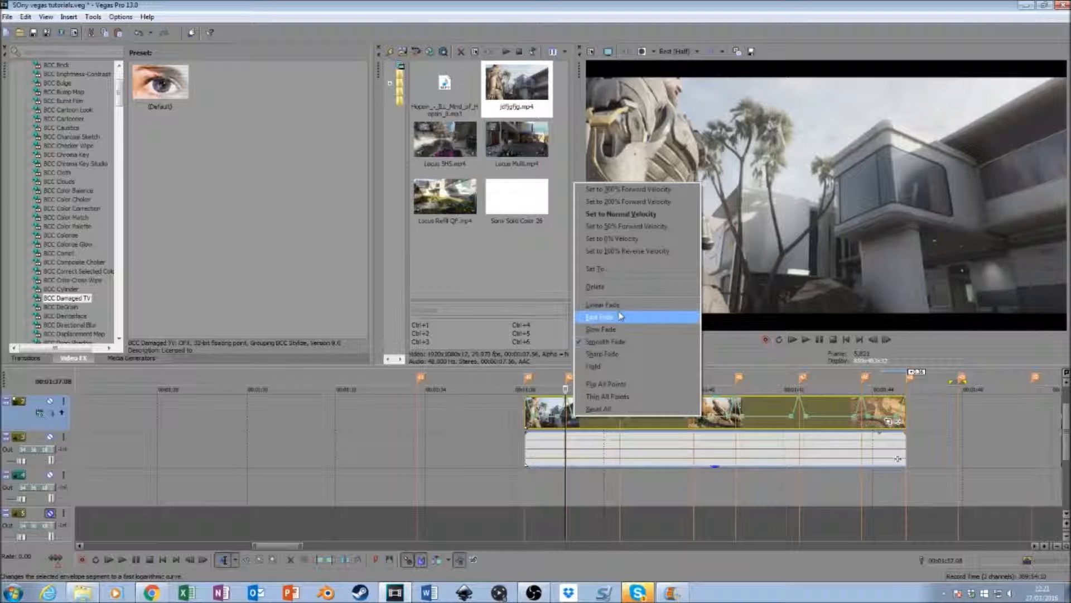
click(609, 325)
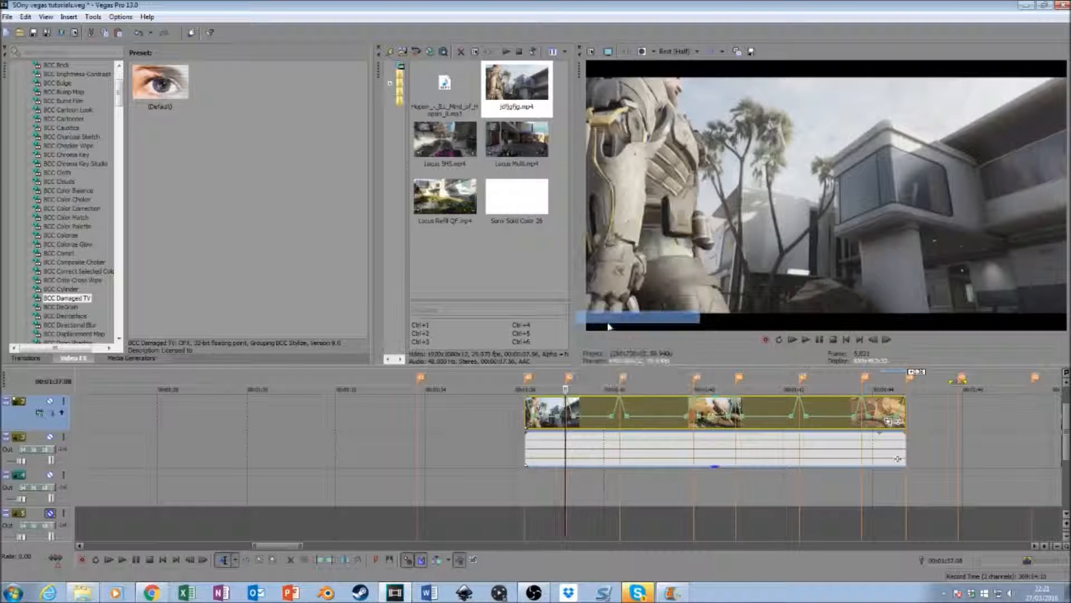
- Set the velocity point just before the 00:01:38.20 marker to Slow Fade and the one just after it to Fast Fade
right_click(610, 423)
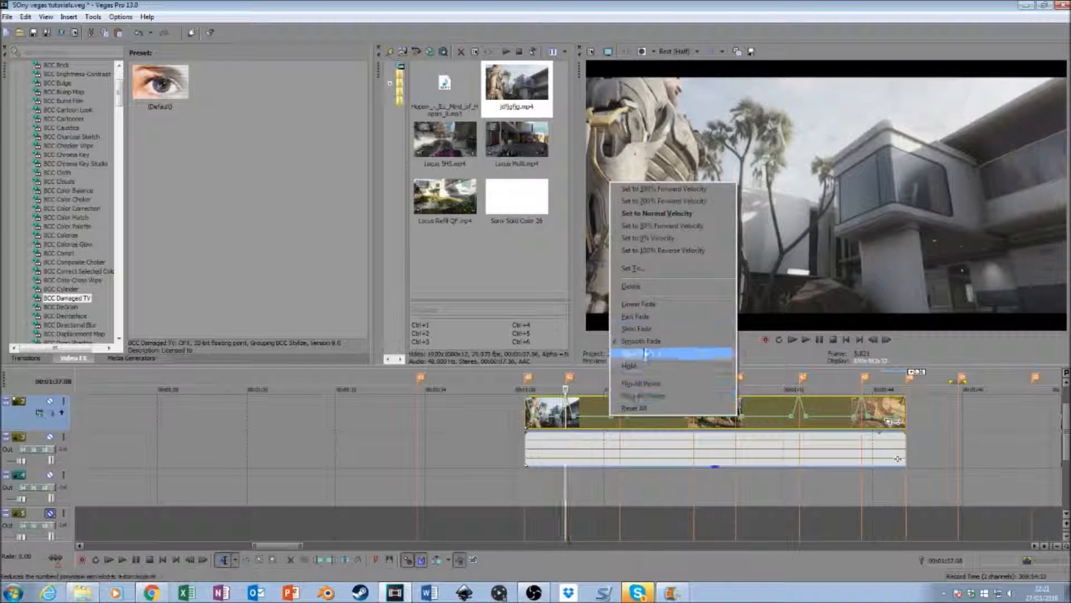
click(649, 316)
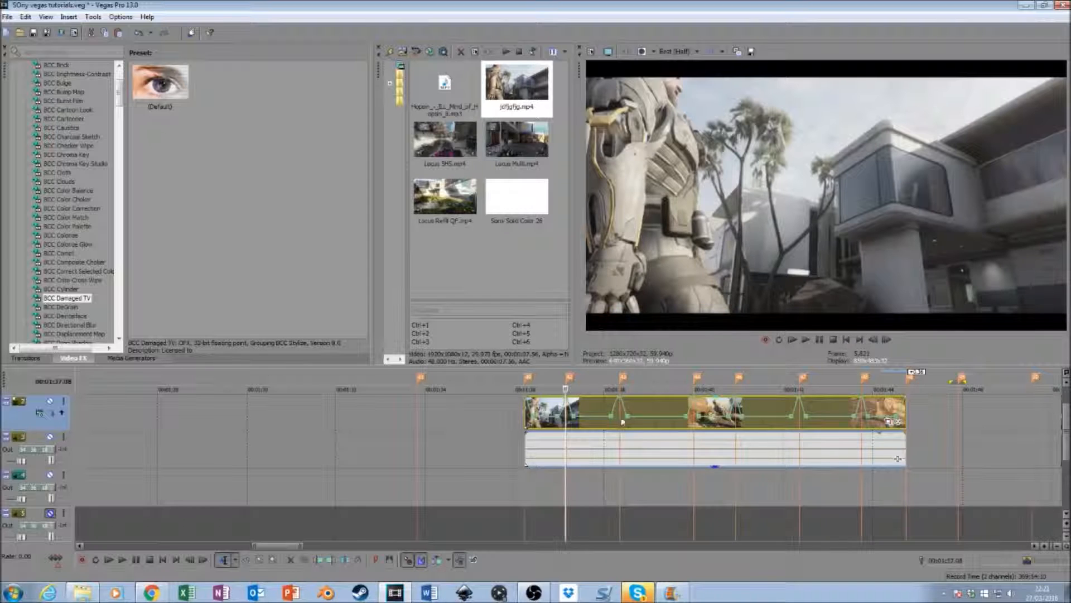
right_click(613, 421)
click(627, 329)
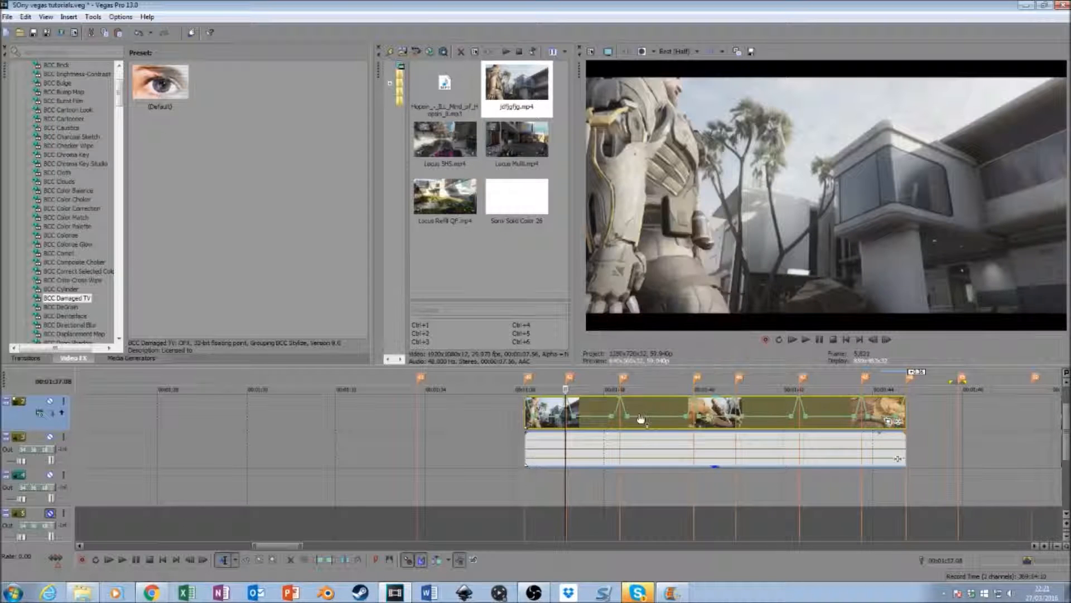
right_click(631, 422)
click(648, 314)
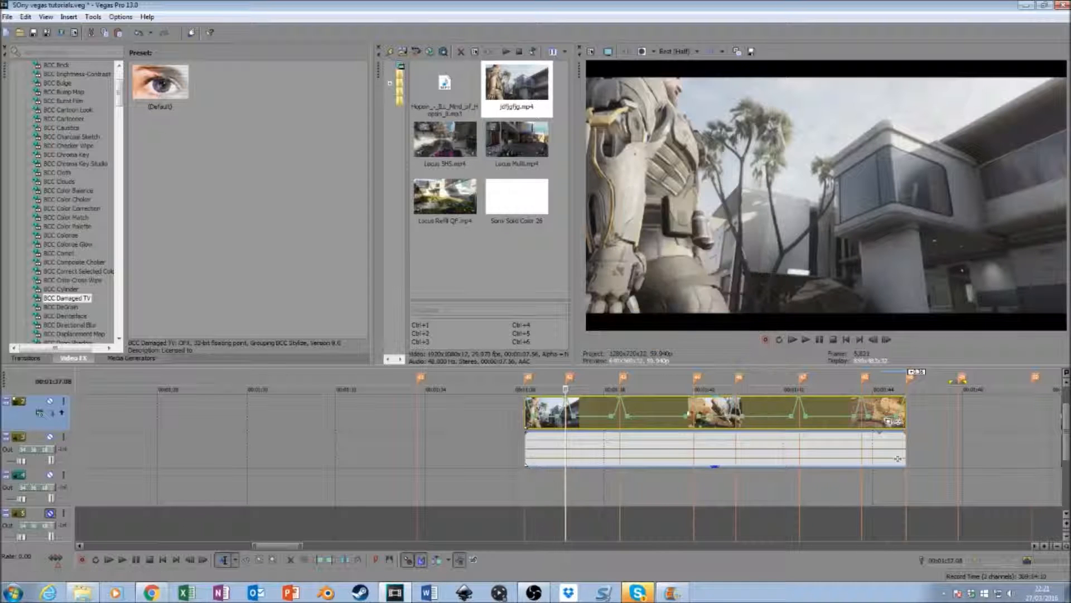
- Set the velocity point just before the 00:01:40.00 marker to Slow Fade and the one just after it to Fast Fade
right_click(688, 421)
click(720, 328)
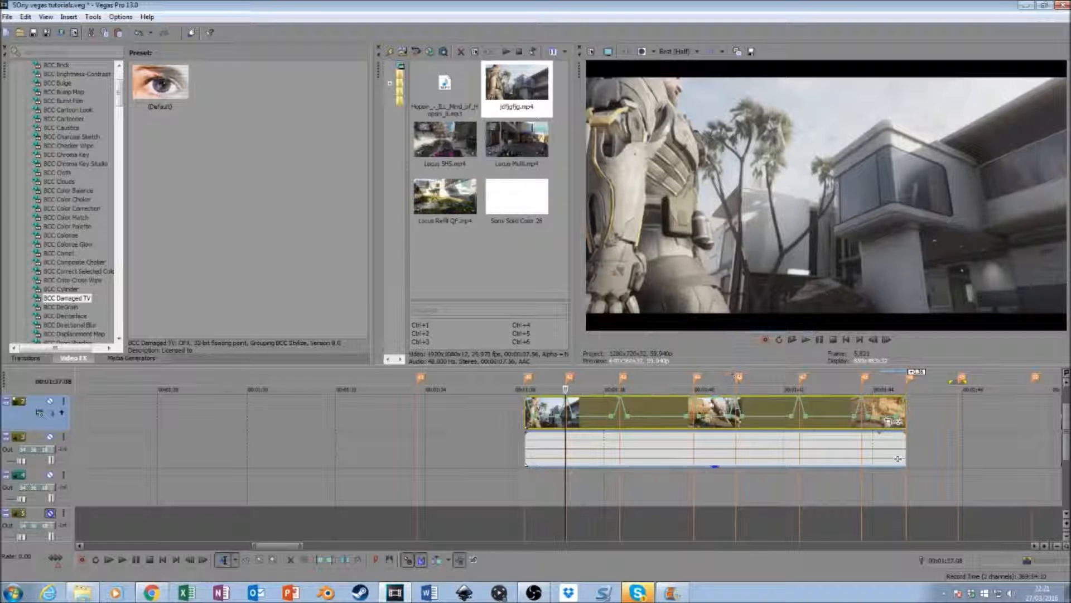
right_click(704, 422)
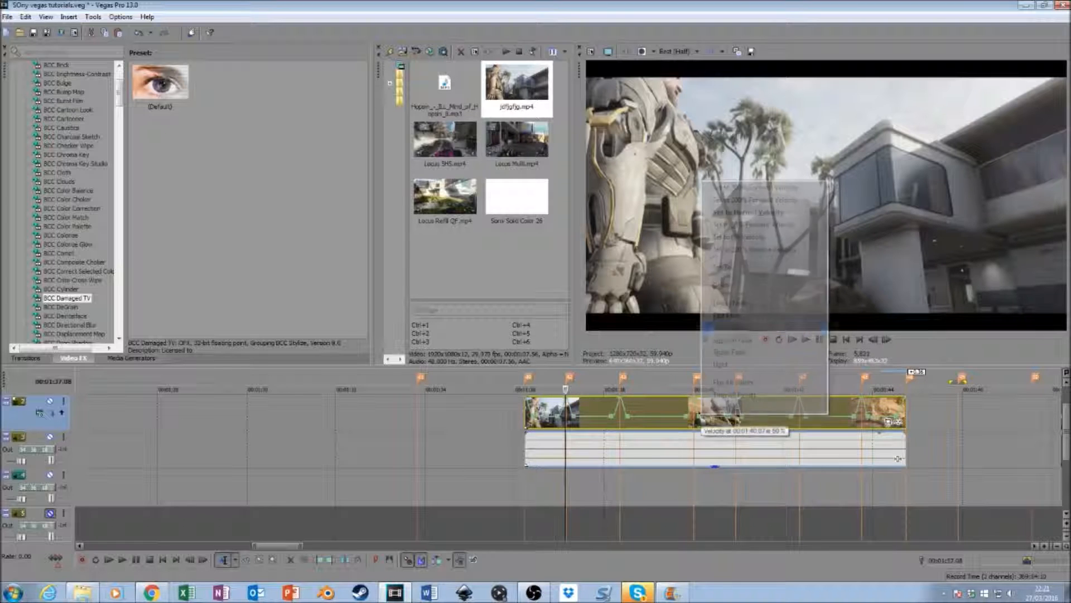
click(723, 317)
- Set the velocity points just before and just after the 00:01:40.55 marker to Slow Fade
right_click(731, 420)
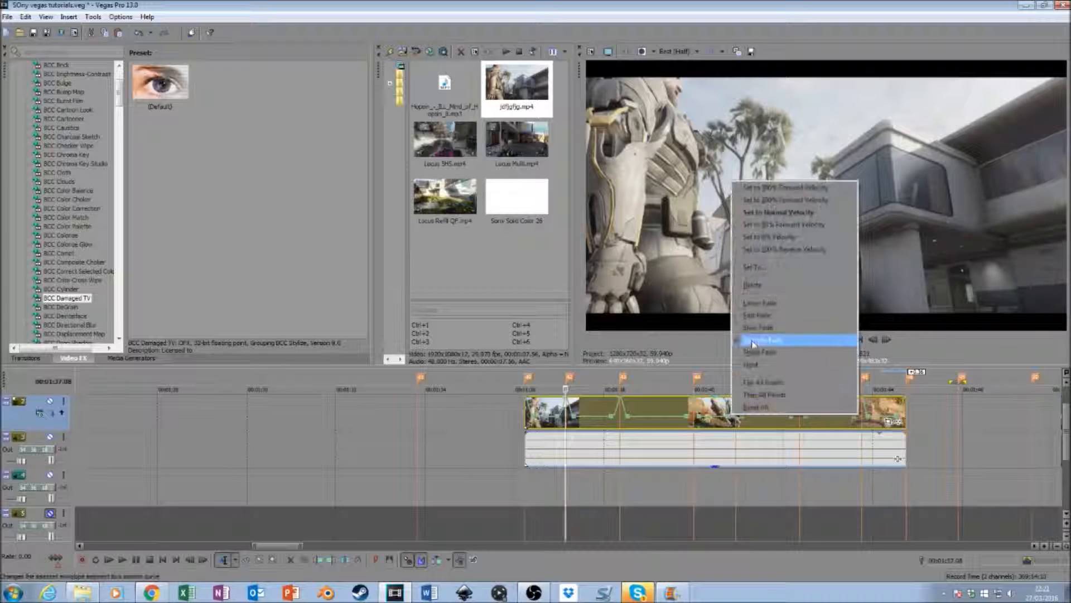
click(754, 332)
right_click(742, 421)
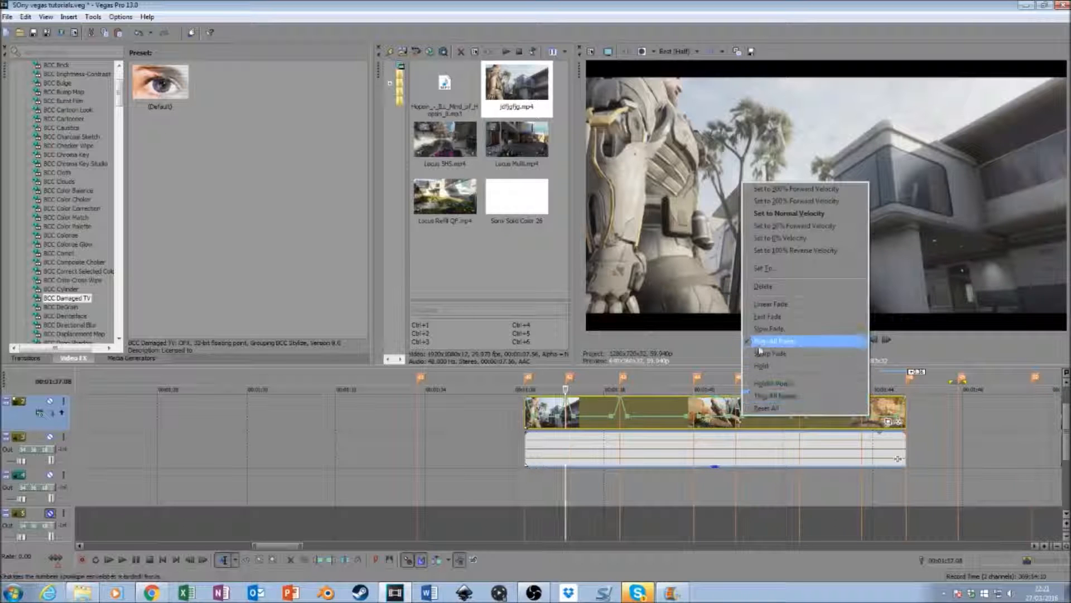
click(764, 329)
- Set the velocity points just before and just after the 00:01:42.21 marker to Slow Fade
right_click(792, 419)
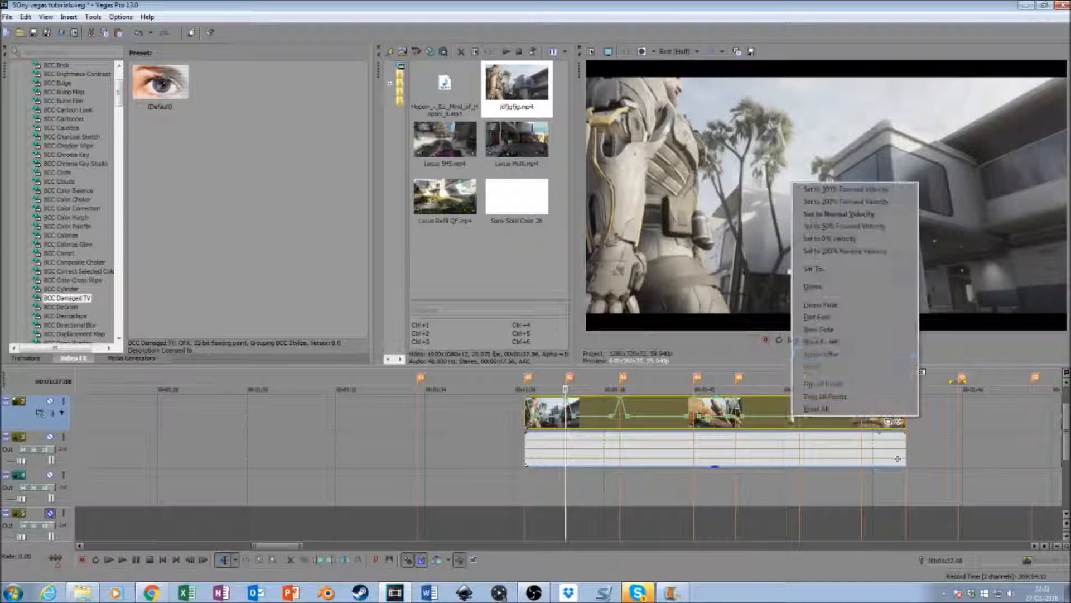
click(806, 331)
right_click(808, 419)
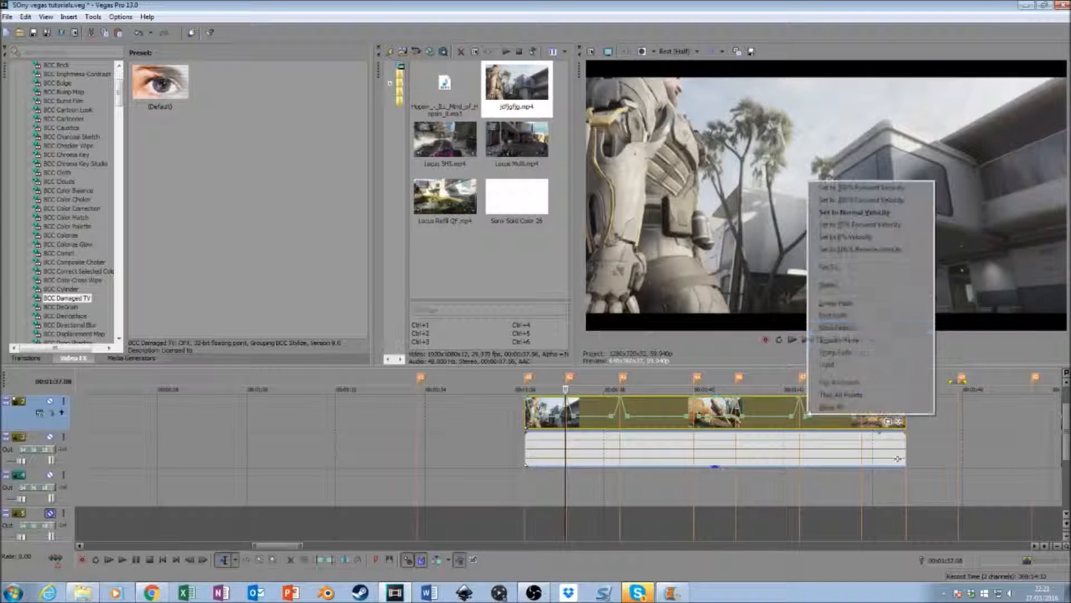
click(830, 330)
right_click(807, 420)
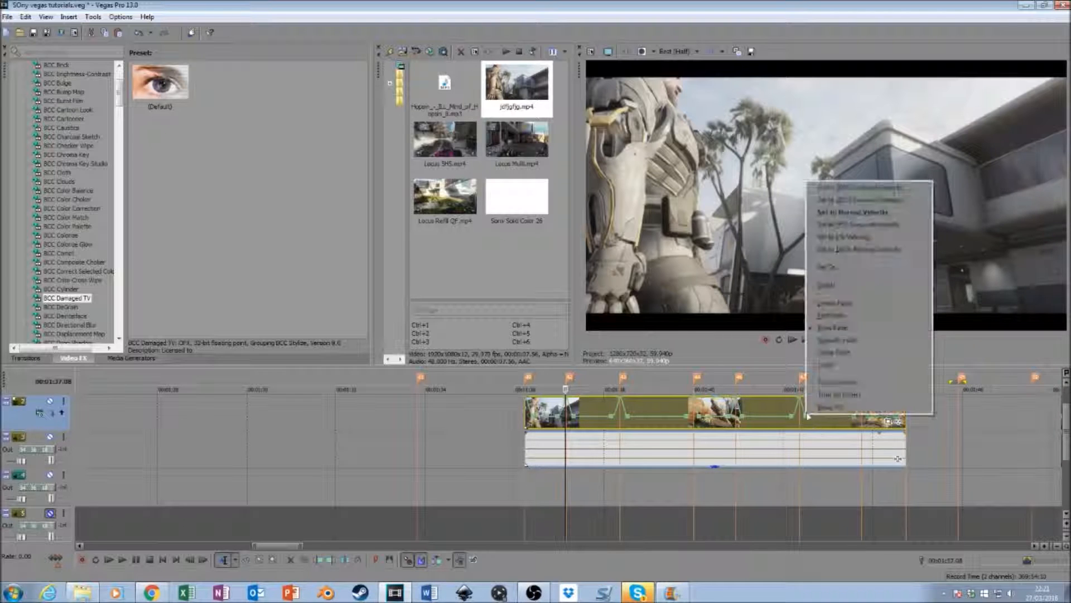
click(835, 328)
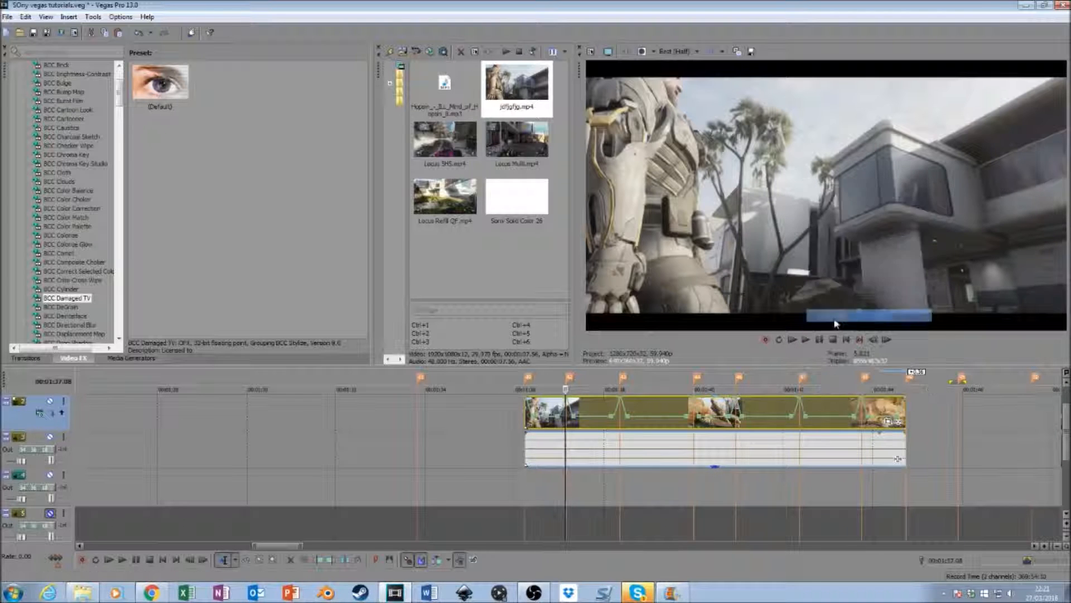
- Set Slow Fade before and Fast Fade after the marker near 00:01:43.45, and choose the fade curve before the clip's end
right_click(857, 419)
click(879, 330)
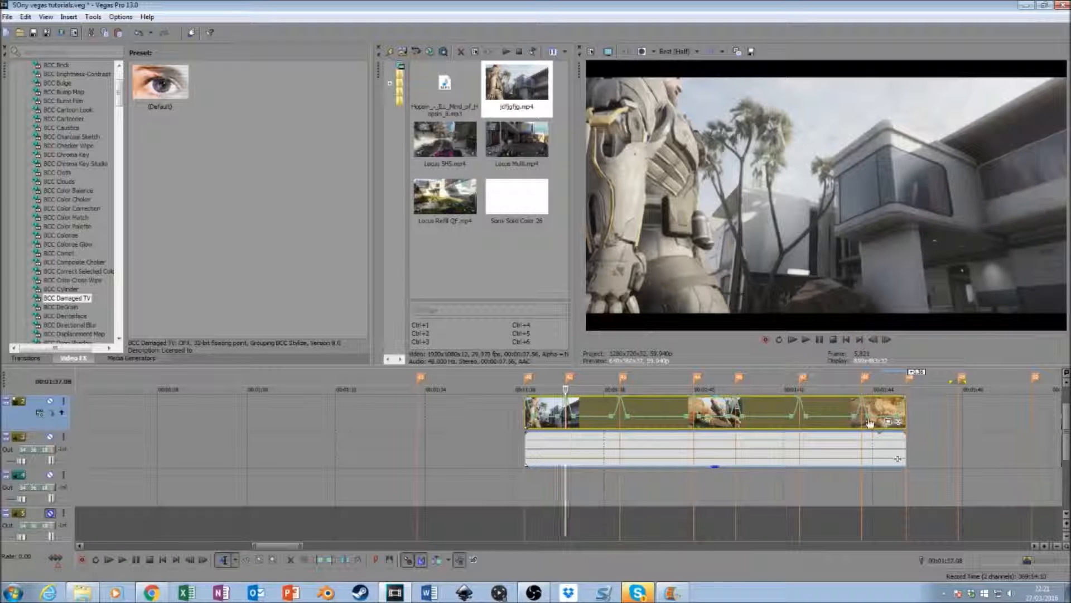
right_click(866, 419)
click(882, 318)
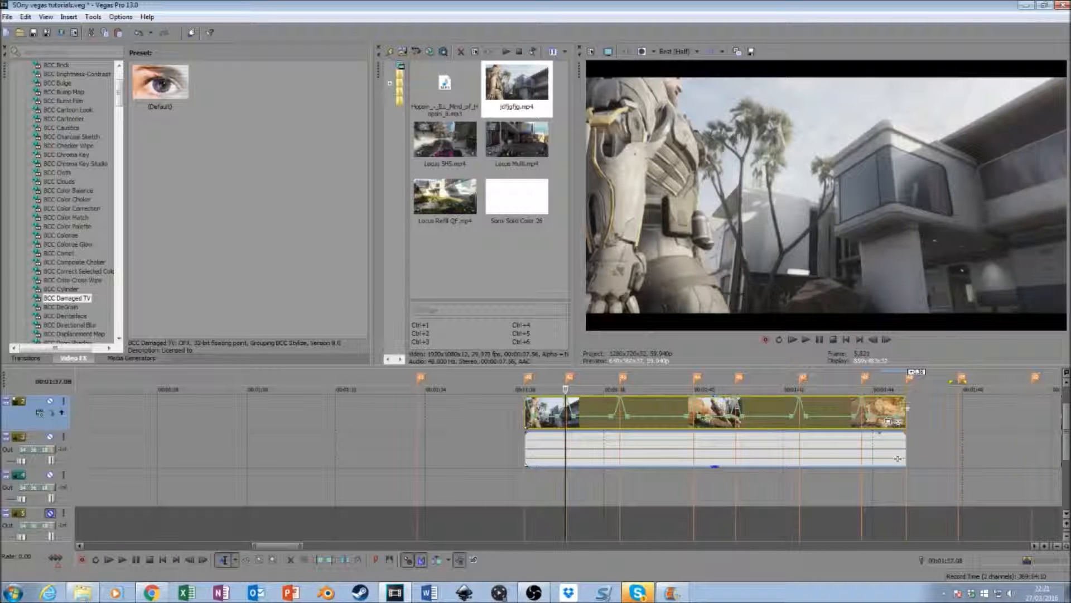
right_click(898, 419)
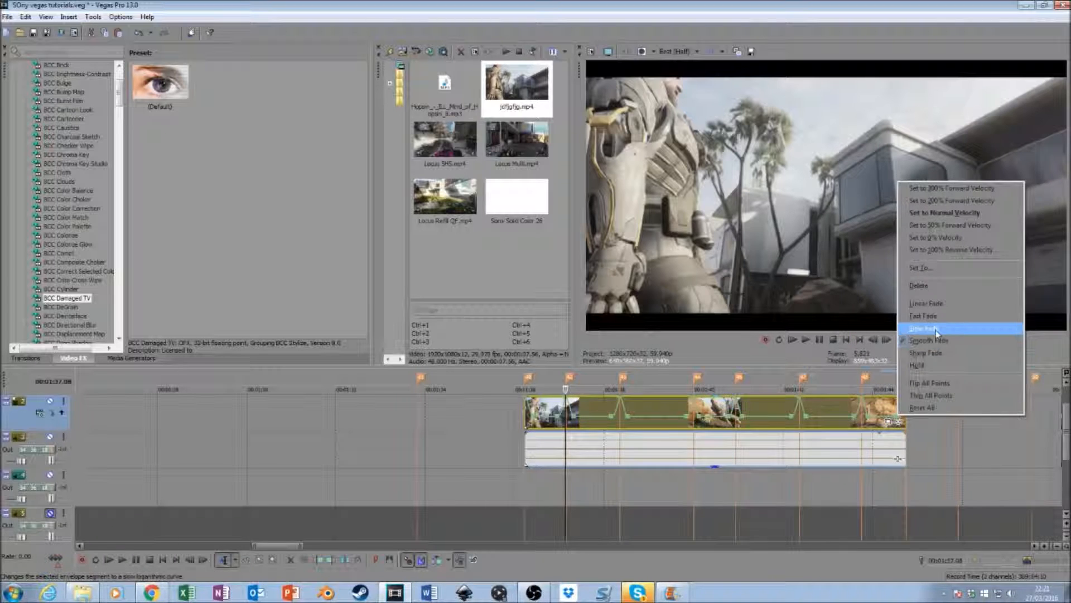
click(937, 341)
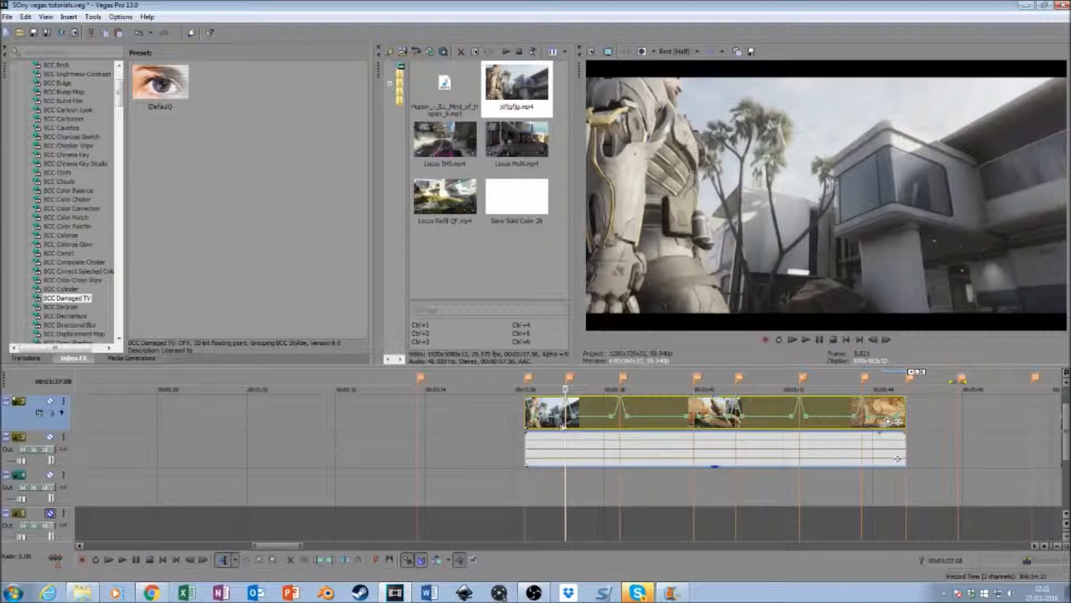
- Apply the "small pump" Pan/Crop preset to the cinematic clip at its start and at the beat at 00:01:37.09
click(889, 422)
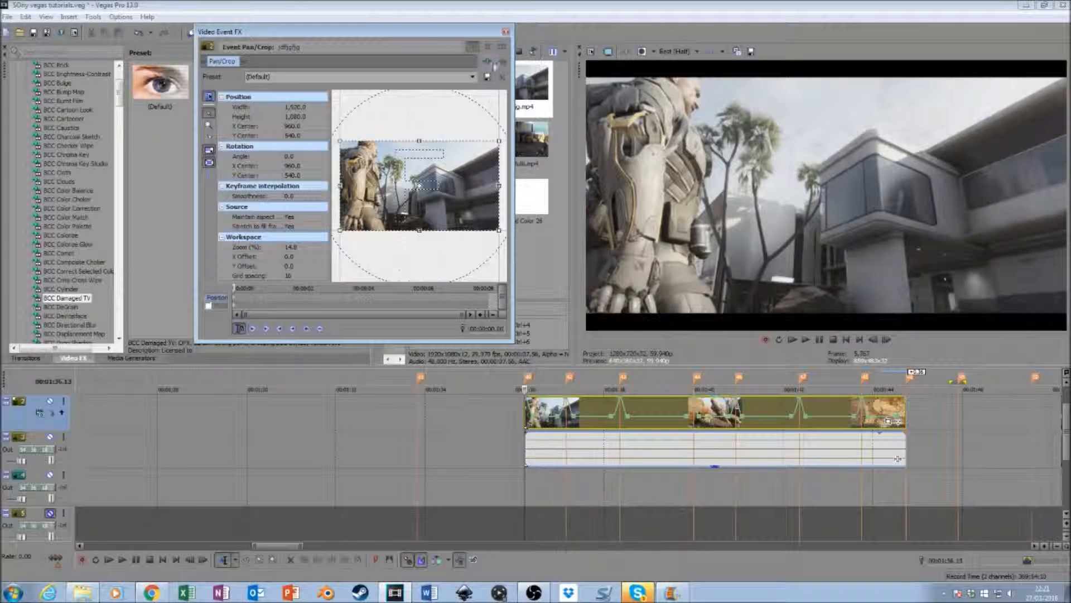
click(473, 77)
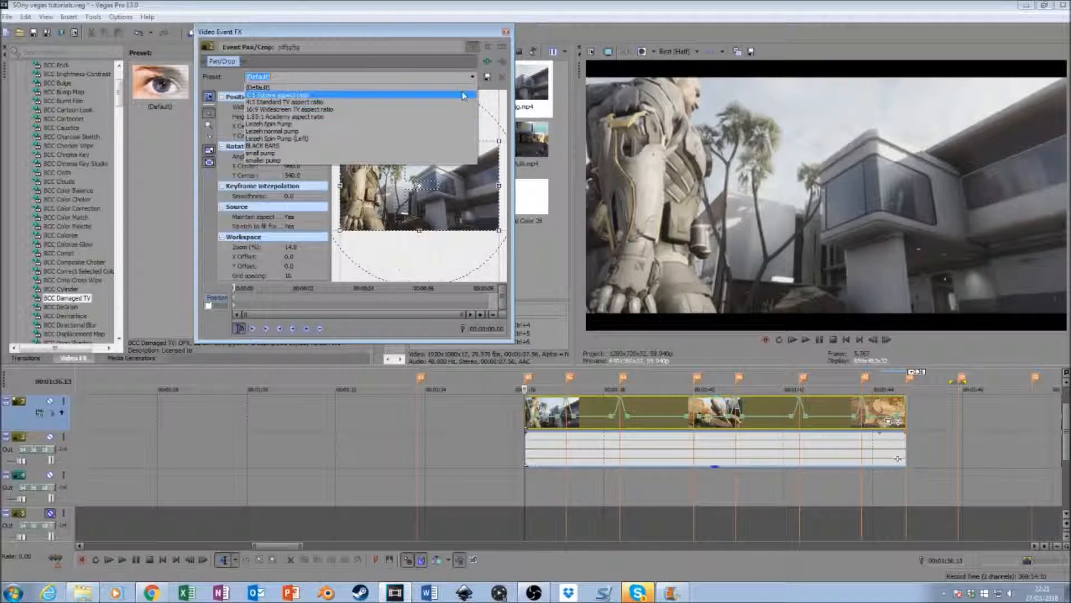
click(428, 153)
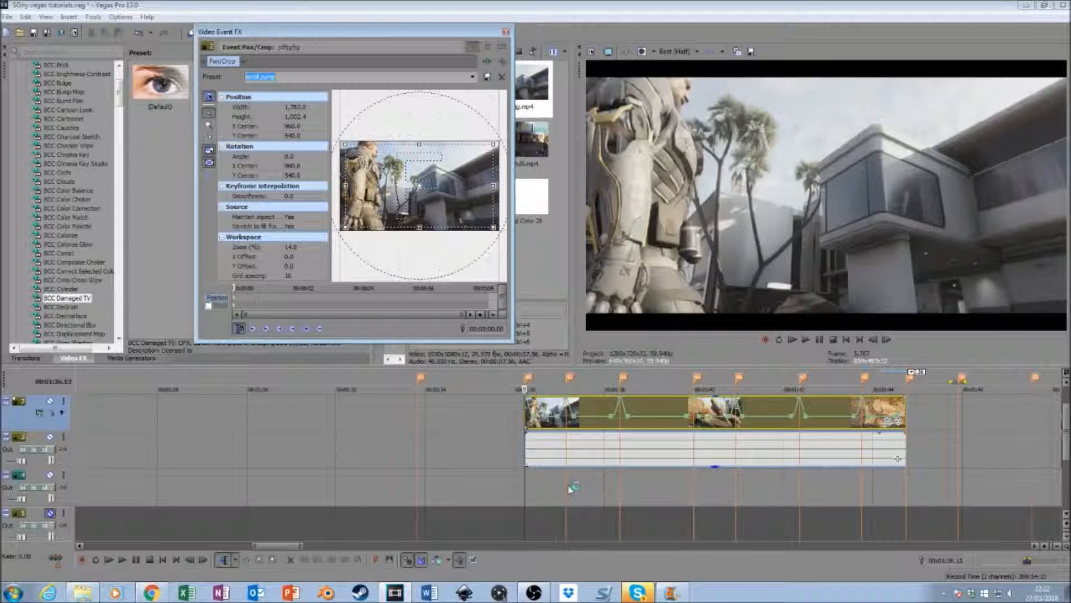
click(566, 487)
click(473, 76)
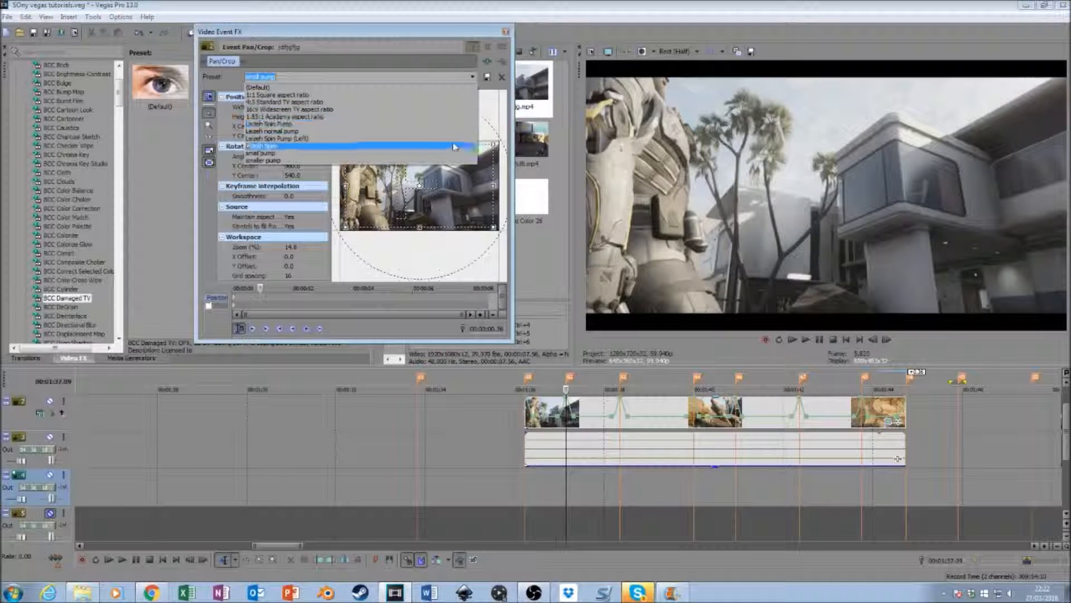
click(454, 153)
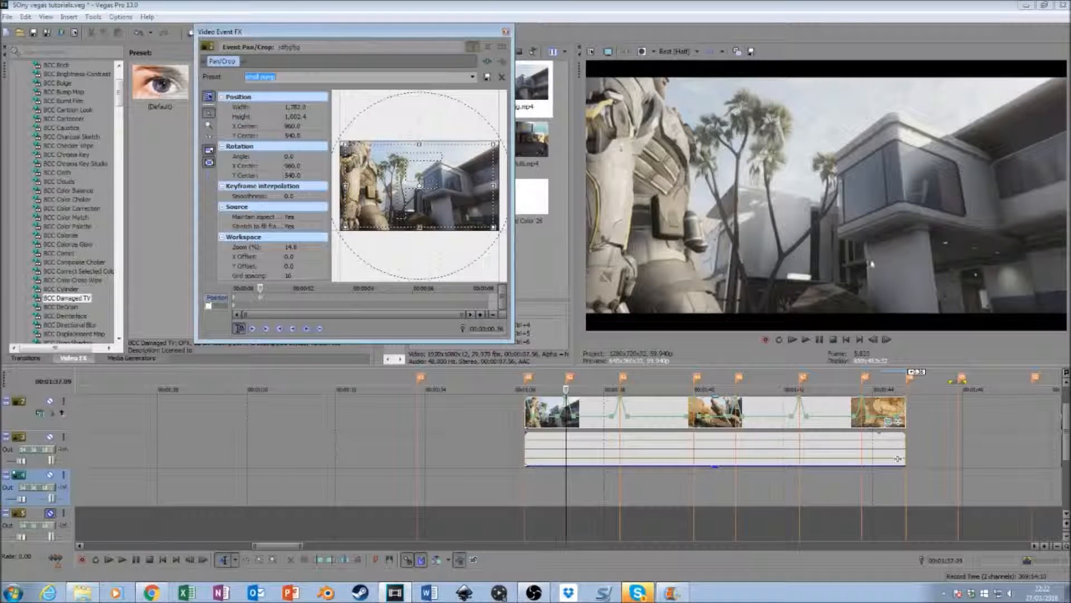
- Apply the Default Pan/Crop preset a few frames before the second beat, at 00:01:37.05
click(875, 341)
click(874, 340)
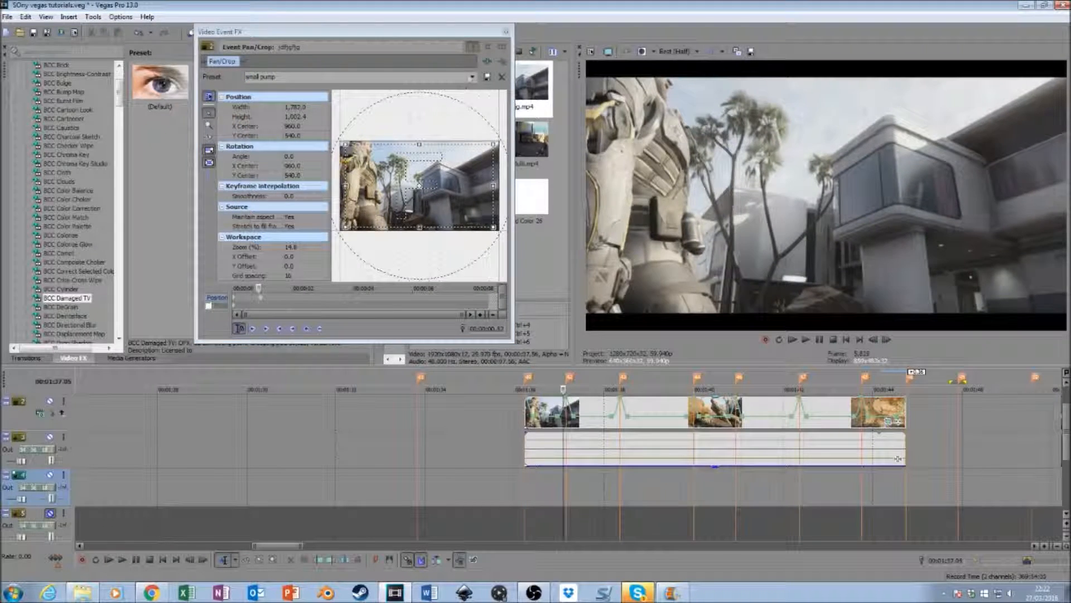
click(473, 77)
click(471, 87)
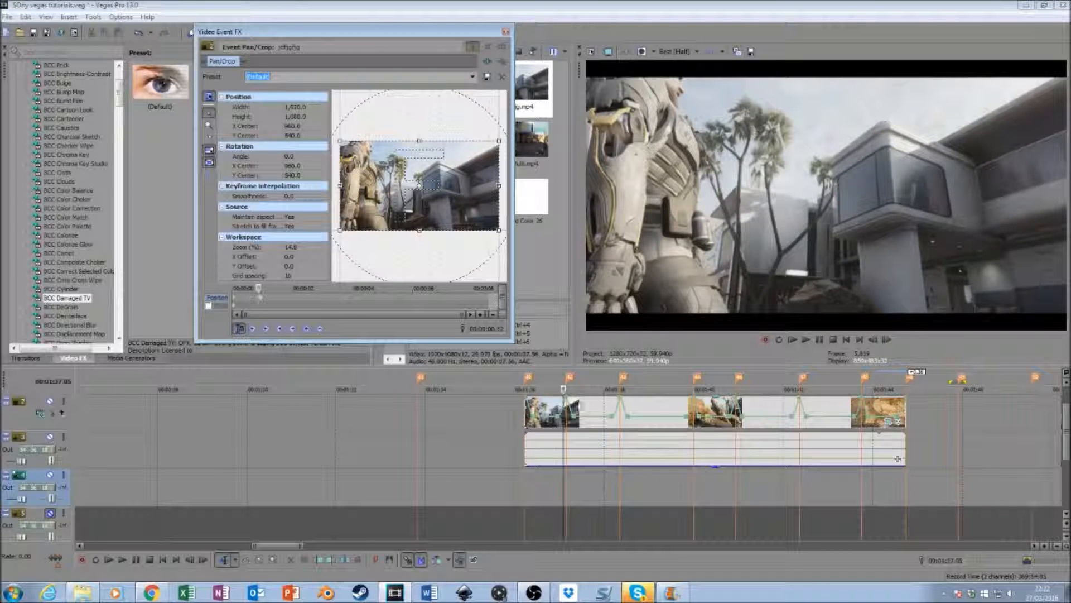
- Apply the "small pump" Pan/Crop preset to the cinematic clip at the beat at 00:01:38.21
click(616, 491)
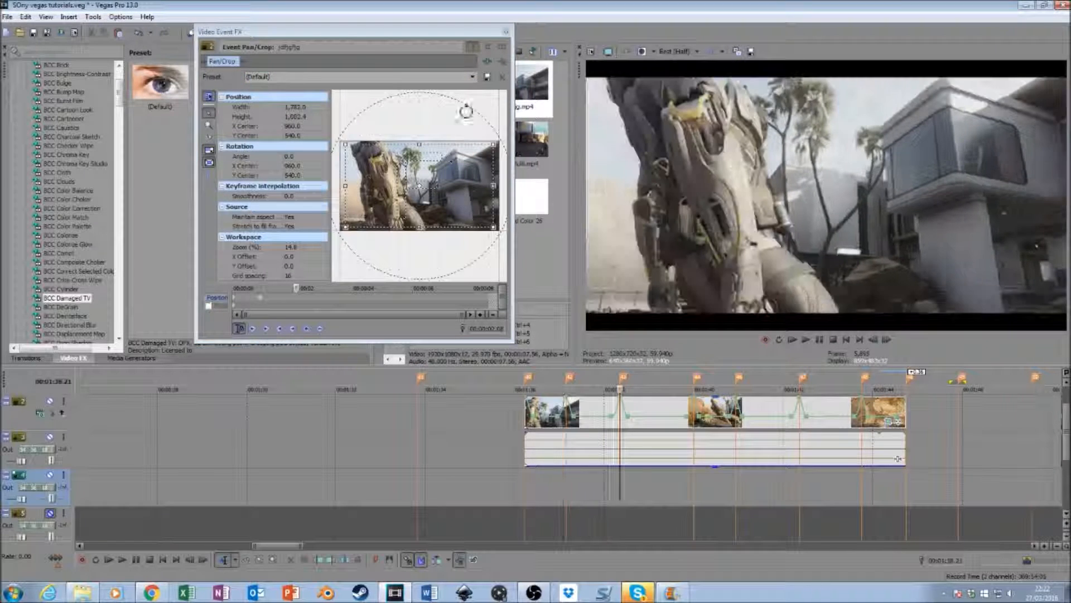
click(473, 76)
click(455, 161)
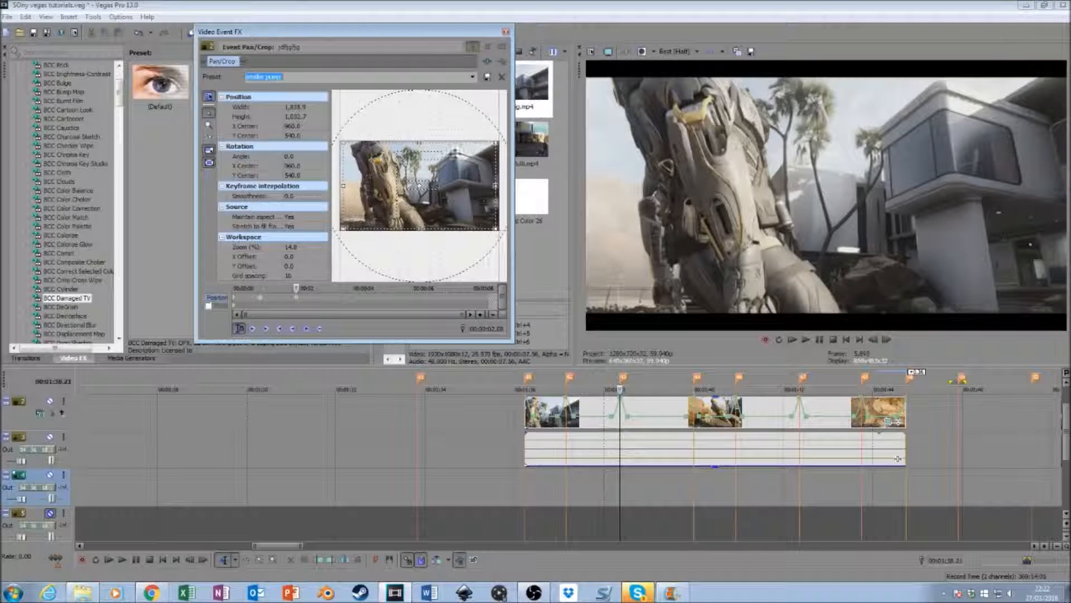
click(473, 77)
click(435, 154)
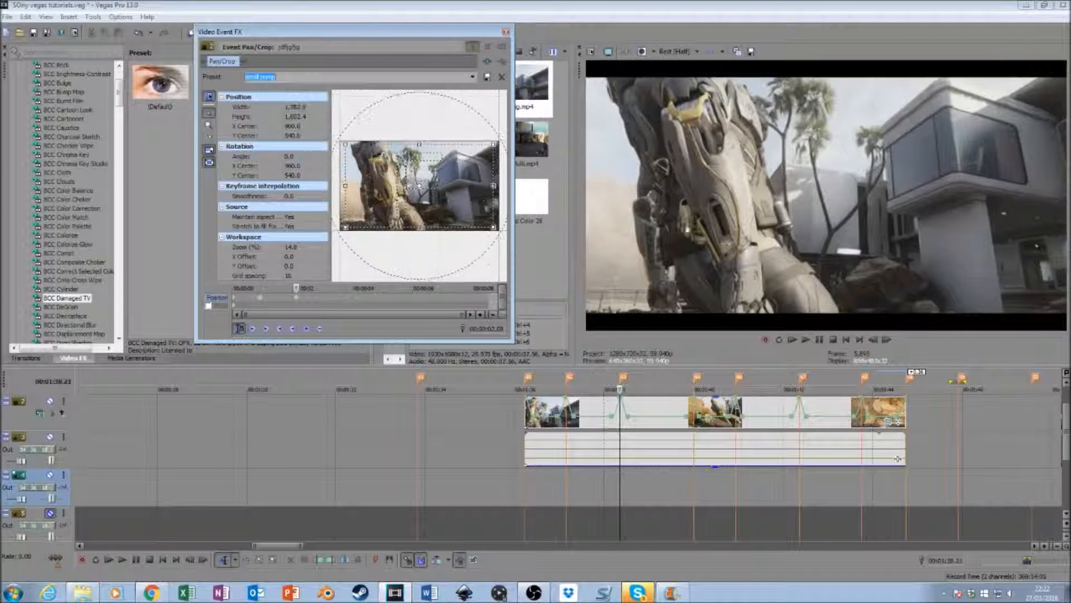
- Apply the Default Pan/Crop preset a few frames before that beat, at 00:01:38.17
click(872, 339)
click(873, 340)
click(873, 339)
click(873, 339)
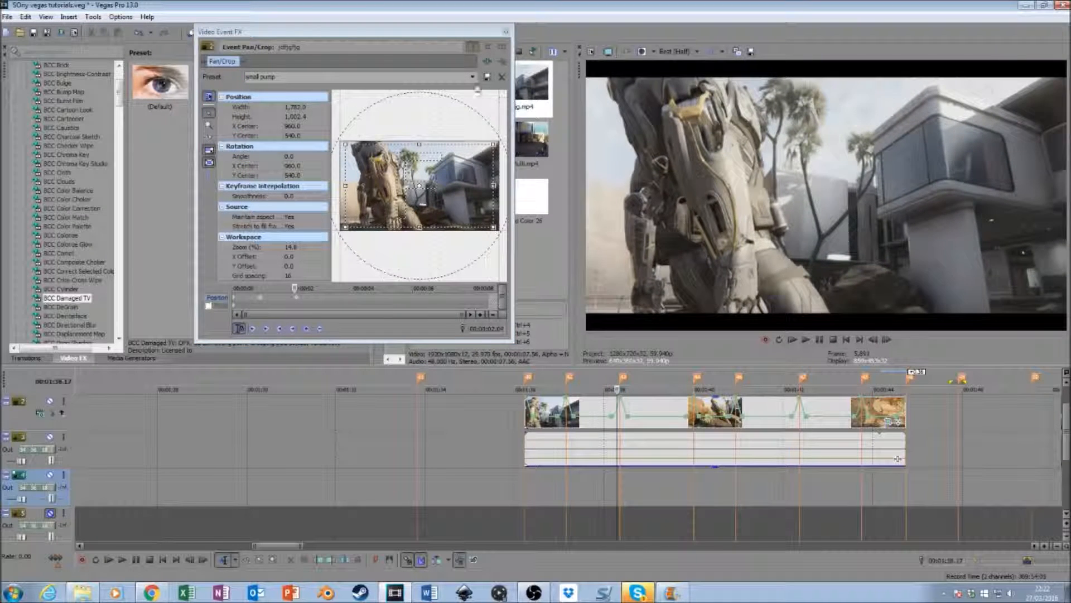
click(473, 77)
click(470, 88)
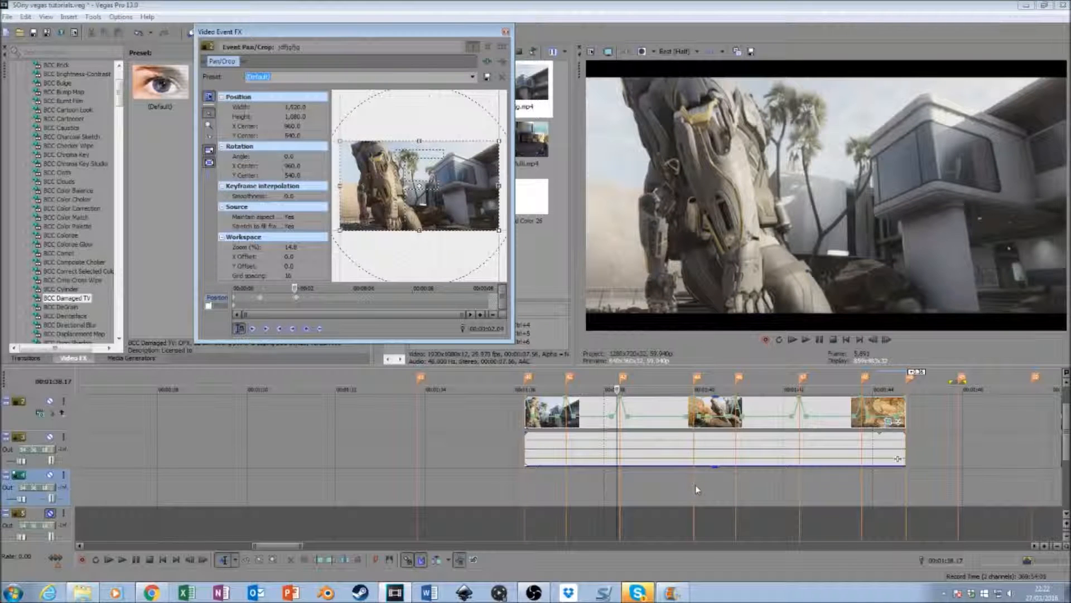
- Apply the "small pump" Pan/Crop preset at the 00:01:40.00 beat and the Default preset just before it, at 00:01:39.58
click(697, 489)
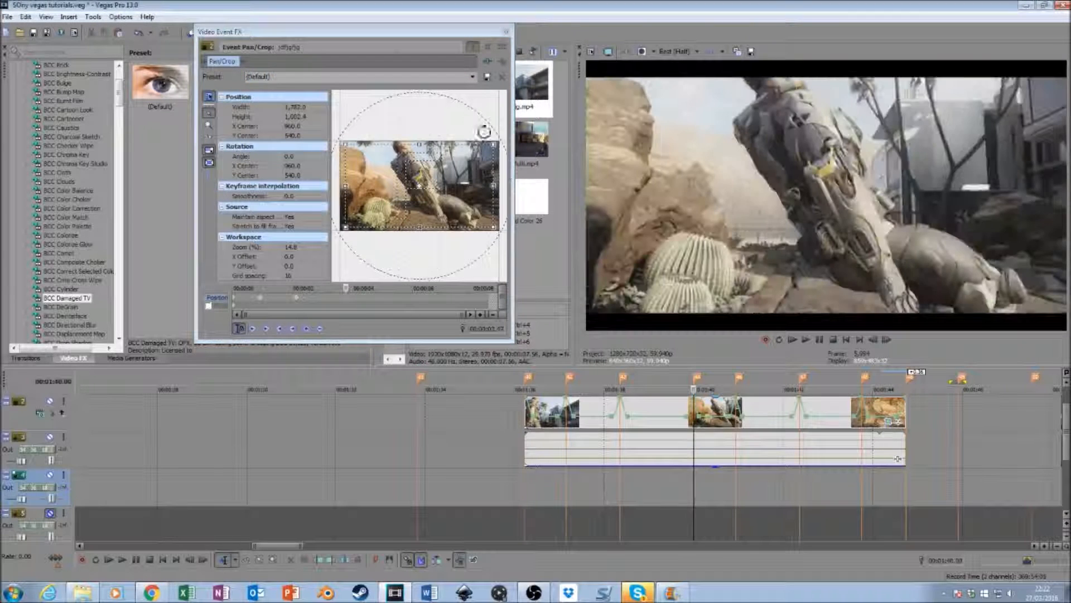
click(472, 78)
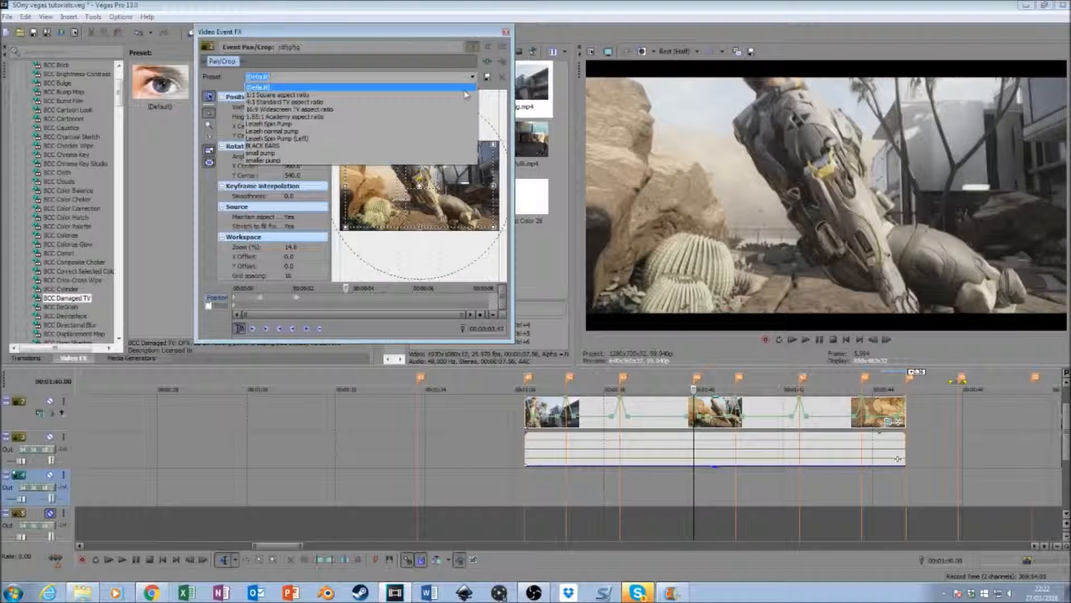
click(446, 153)
click(871, 343)
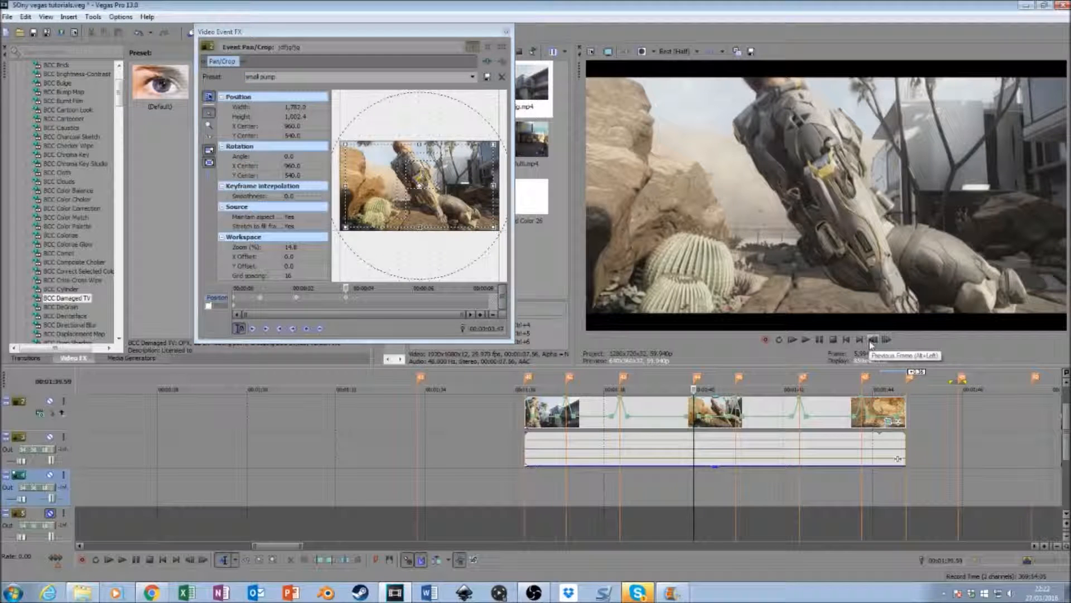
click(871, 344)
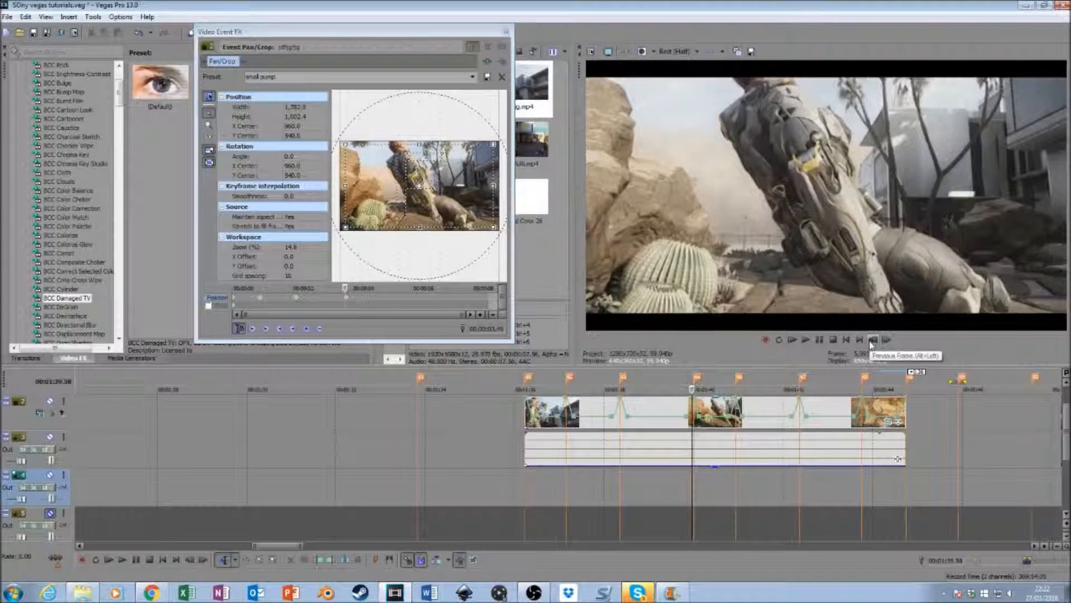
click(472, 77)
click(469, 86)
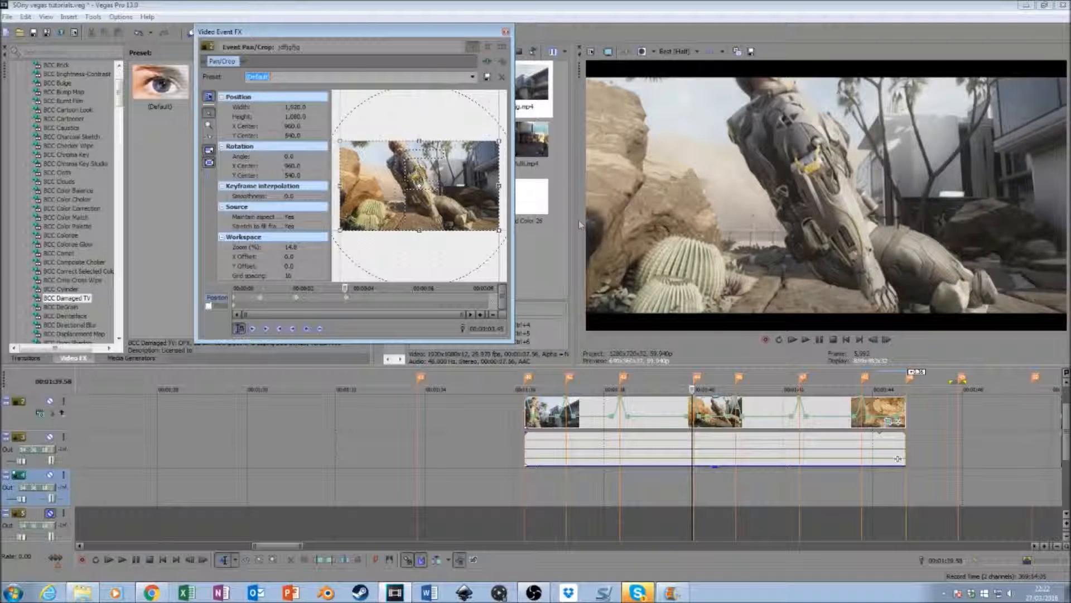
- Apply the "small pump" Pan/Crop preset at the beat at 00:01:40.56
click(737, 487)
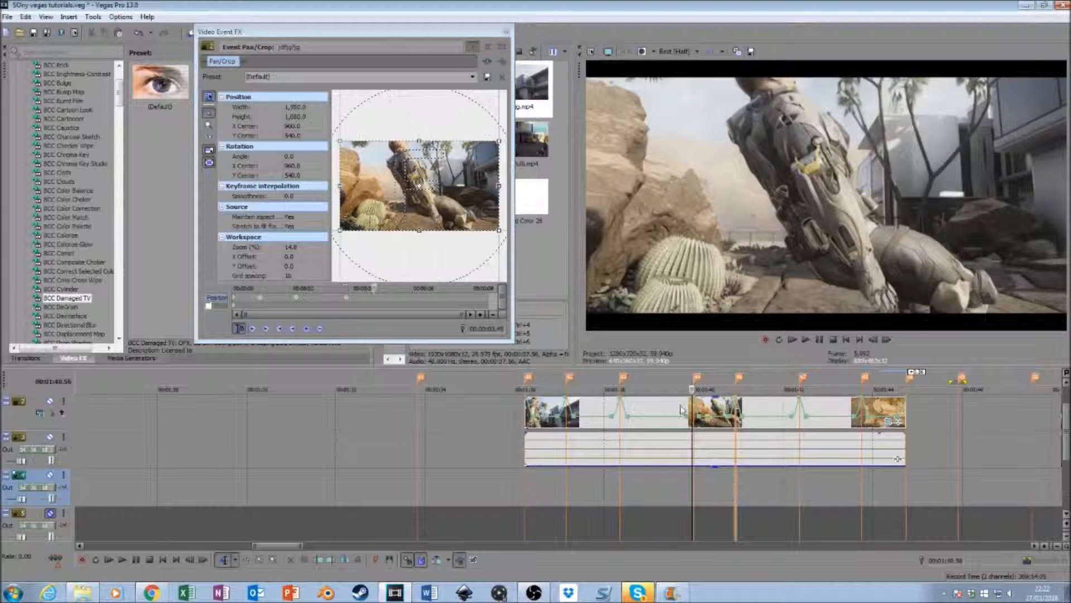
click(473, 77)
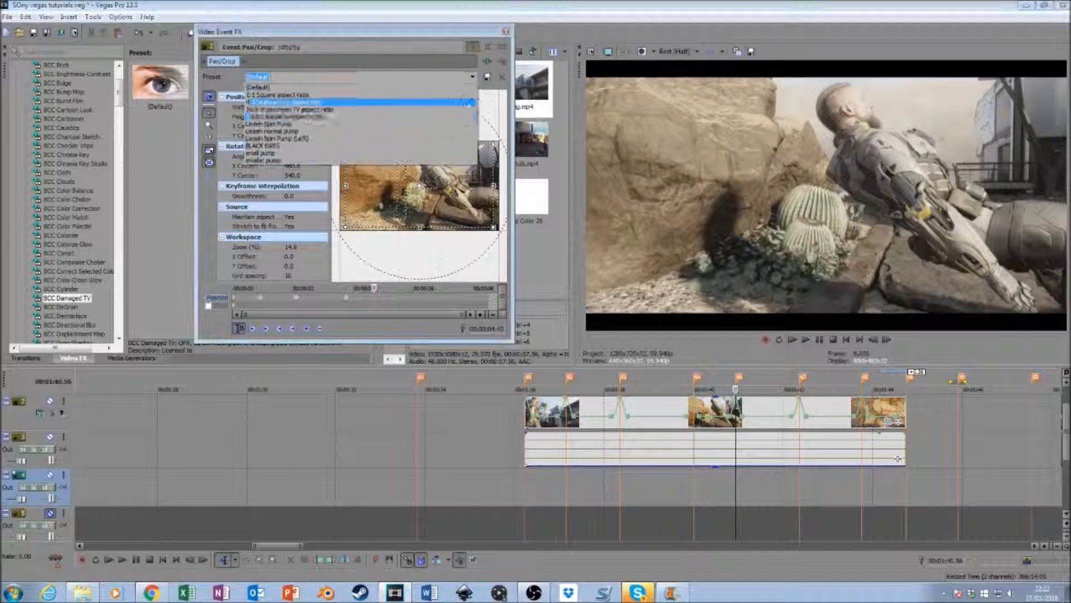
click(452, 152)
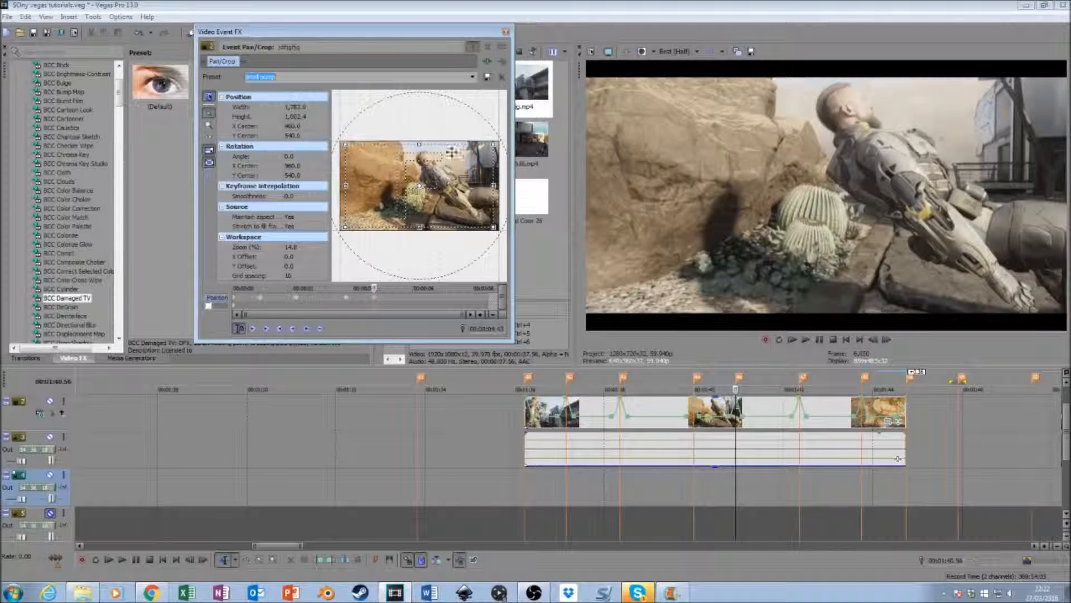
- Apply the Default Pan/Crop preset a few frames before that beat, at 00:01:40.51
click(873, 340)
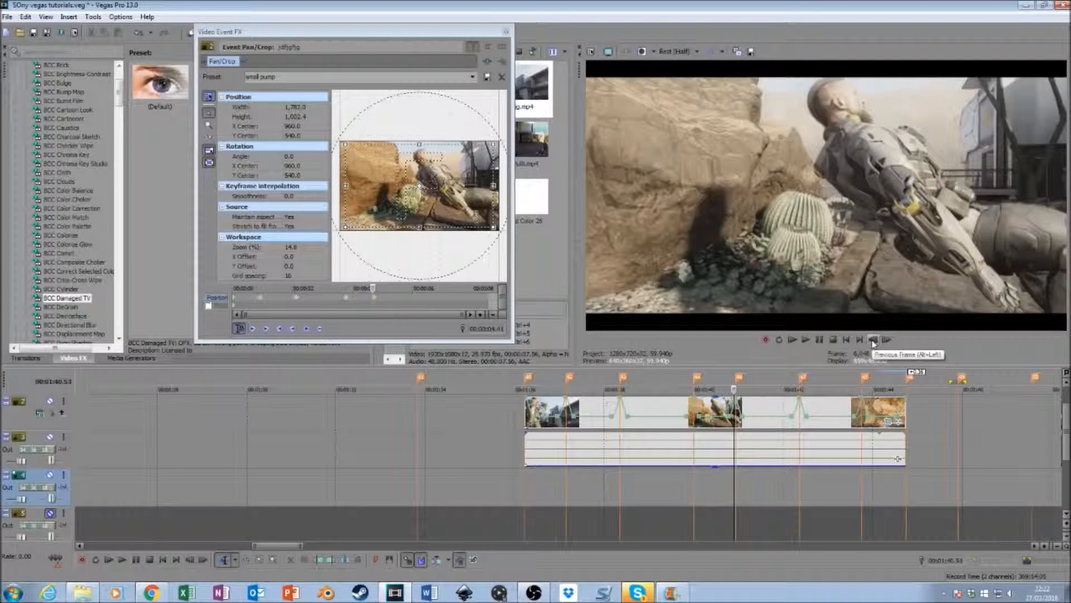
click(888, 340)
click(887, 341)
click(887, 340)
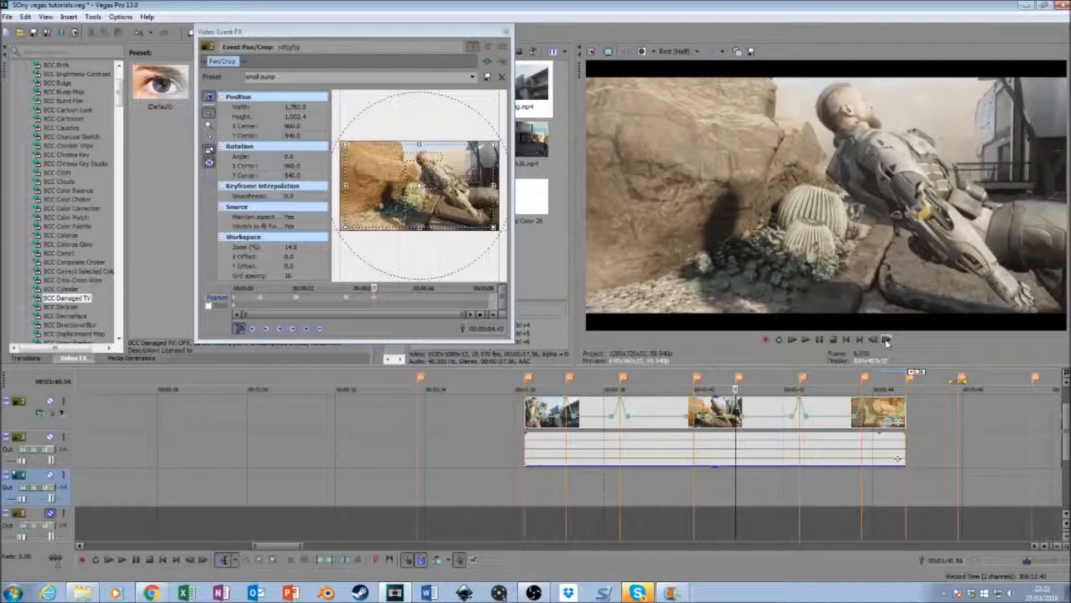
click(873, 341)
click(874, 341)
click(873, 340)
click(873, 340)
click(873, 339)
click(472, 77)
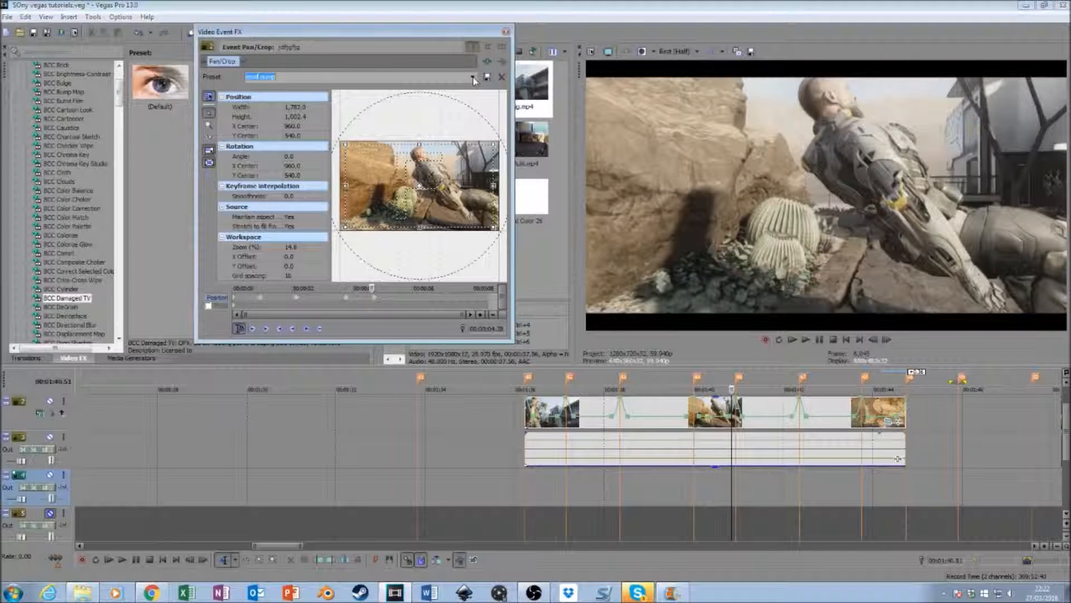
click(262, 85)
- Apply the "small pump" Pan/Crop preset at the 00:01:42.22 beat and the Default preset a few frames before it, at 00:01:42.18
click(801, 480)
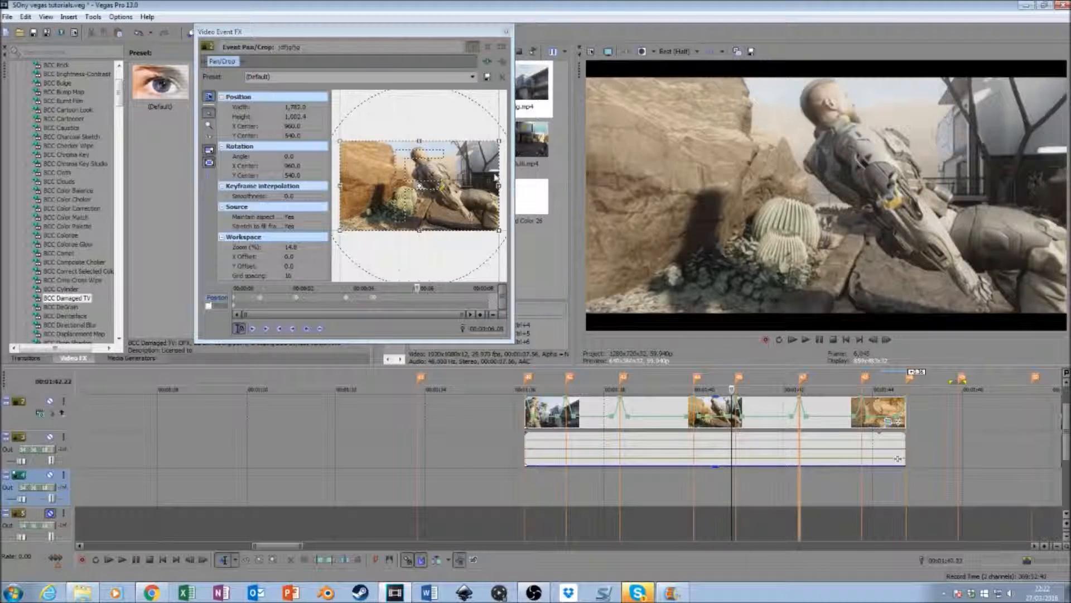
click(473, 78)
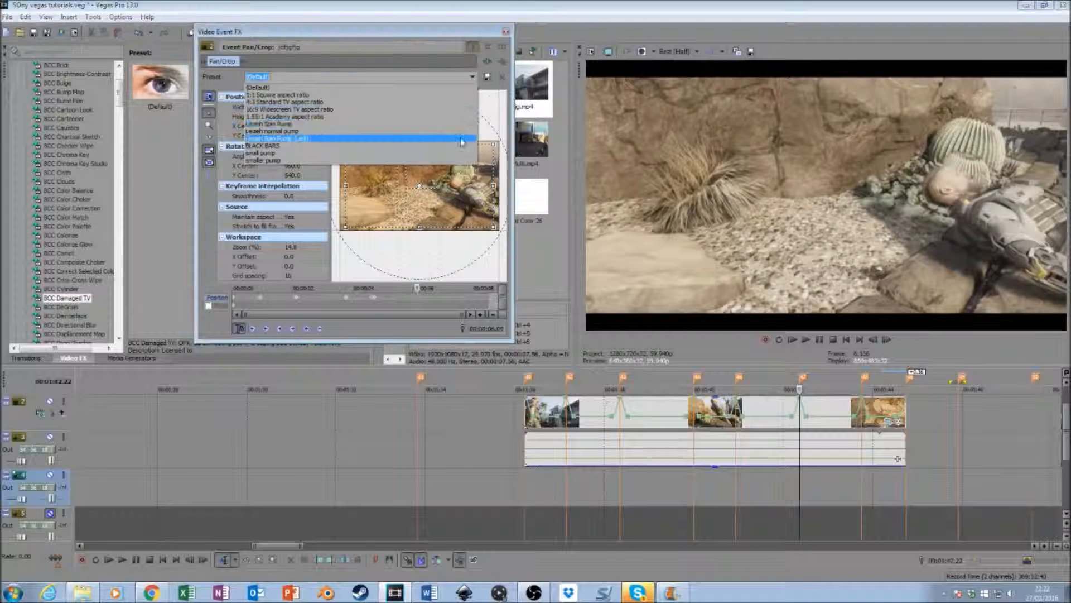
click(450, 150)
click(873, 341)
click(874, 341)
click(873, 341)
click(873, 341)
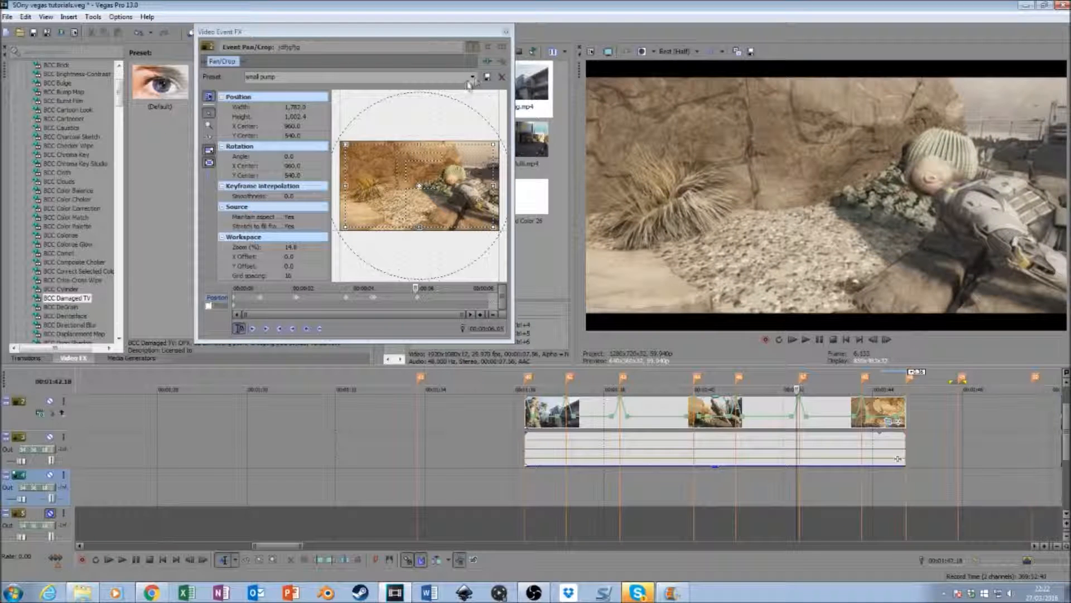
click(472, 77)
click(262, 85)
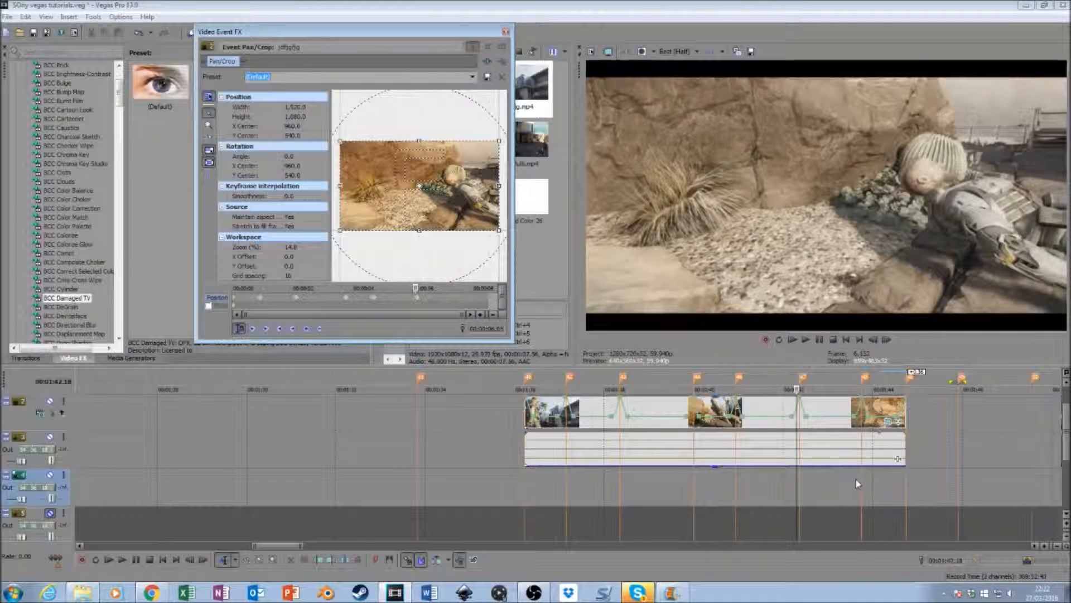
- Apply the "small pump" Pan/Crop preset at the 00:01:43.45 beat and the Default preset a few frames before it, at 00:01:43.41
click(859, 481)
click(472, 77)
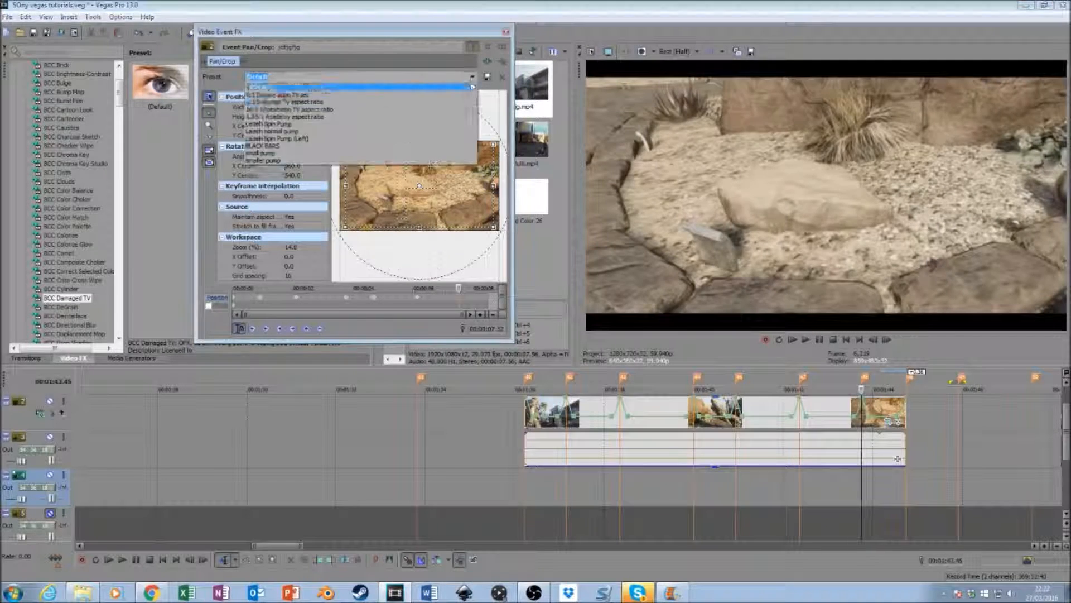
click(261, 153)
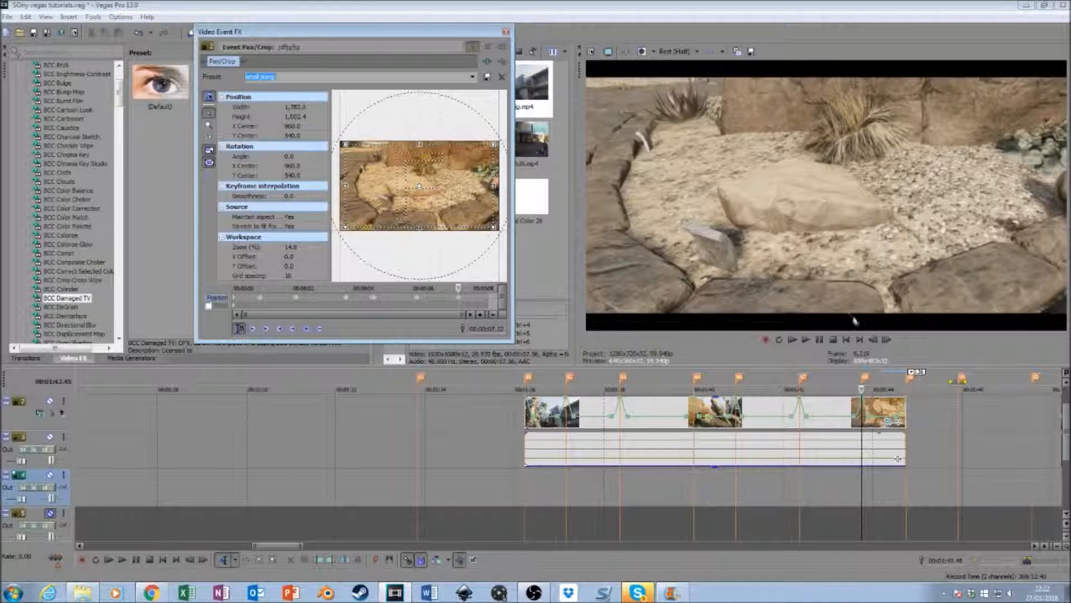
click(874, 339)
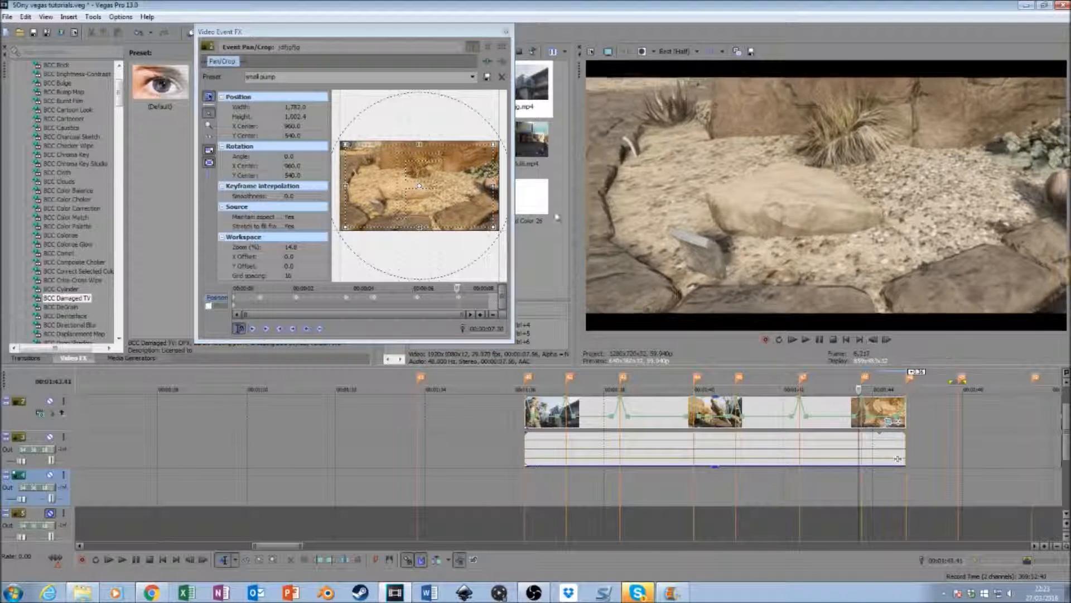
click(473, 77)
click(268, 83)
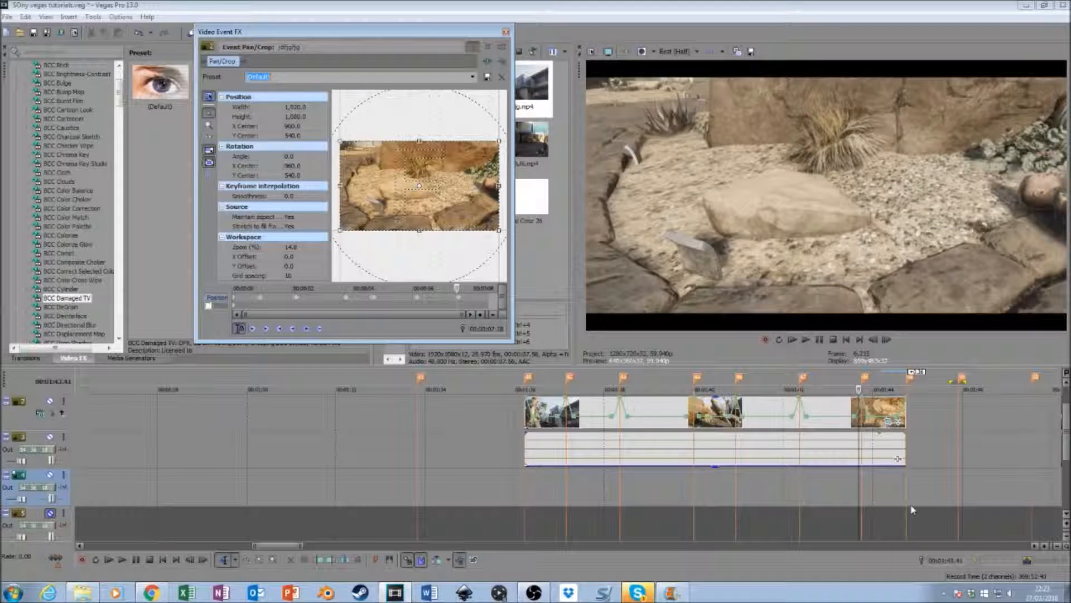
- Apply the "small pump" Pan/Crop preset at the clip's end, 00:01:44.45, and Default at 00:01:44.41, and close the Pan/Crop window
click(909, 506)
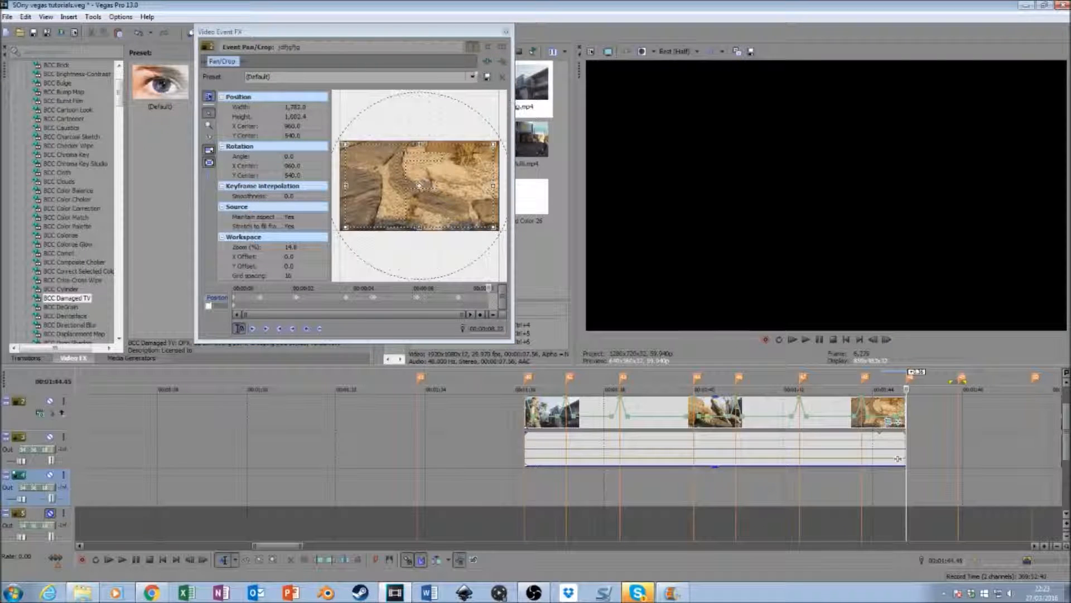
click(472, 76)
click(457, 149)
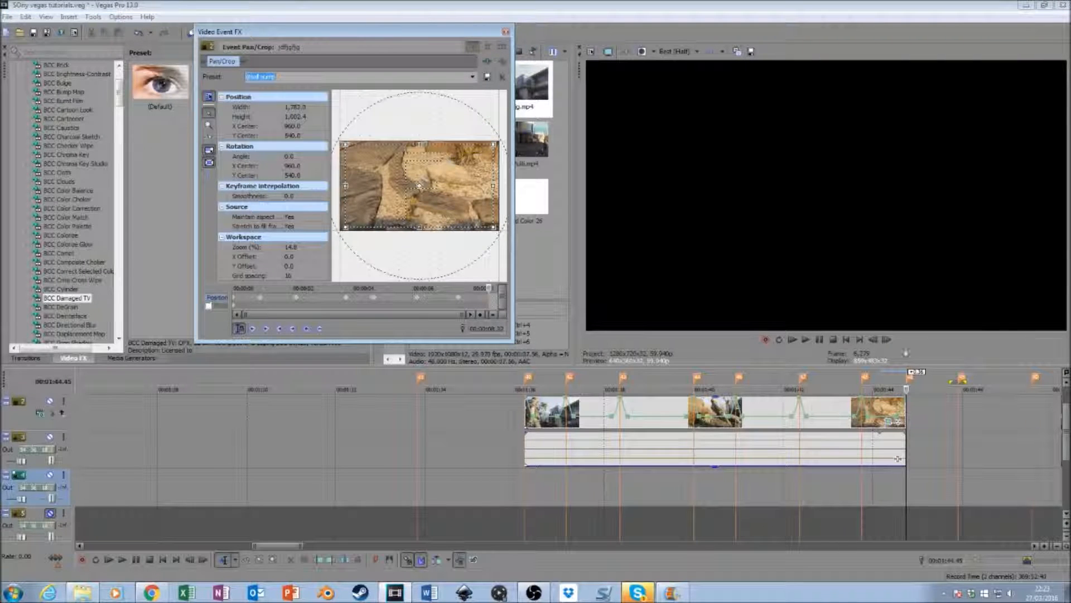
click(877, 342)
click(877, 342)
click(877, 342)
click(878, 342)
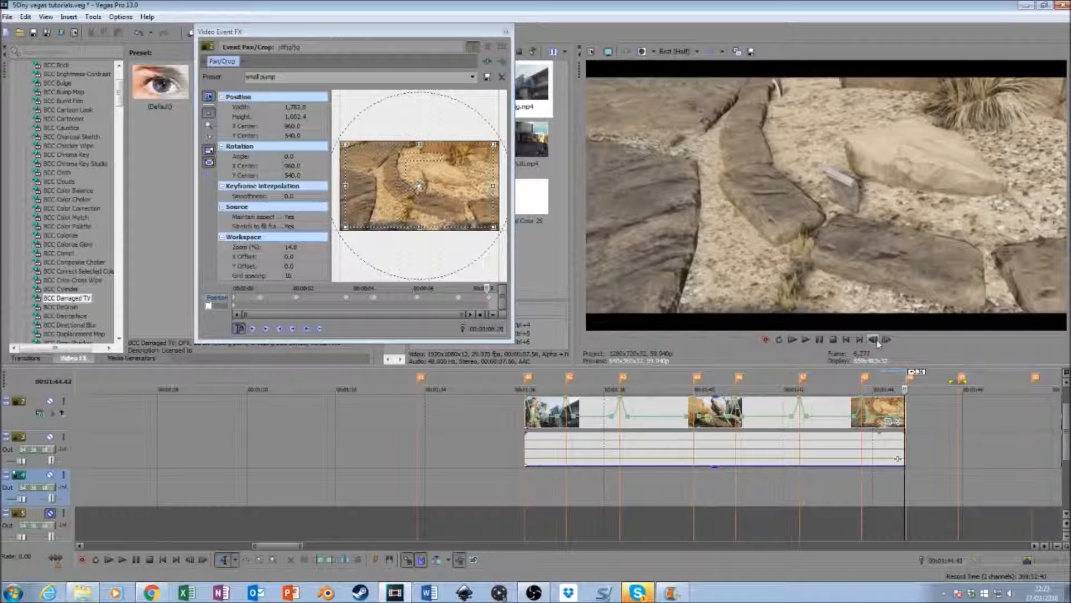
click(474, 76)
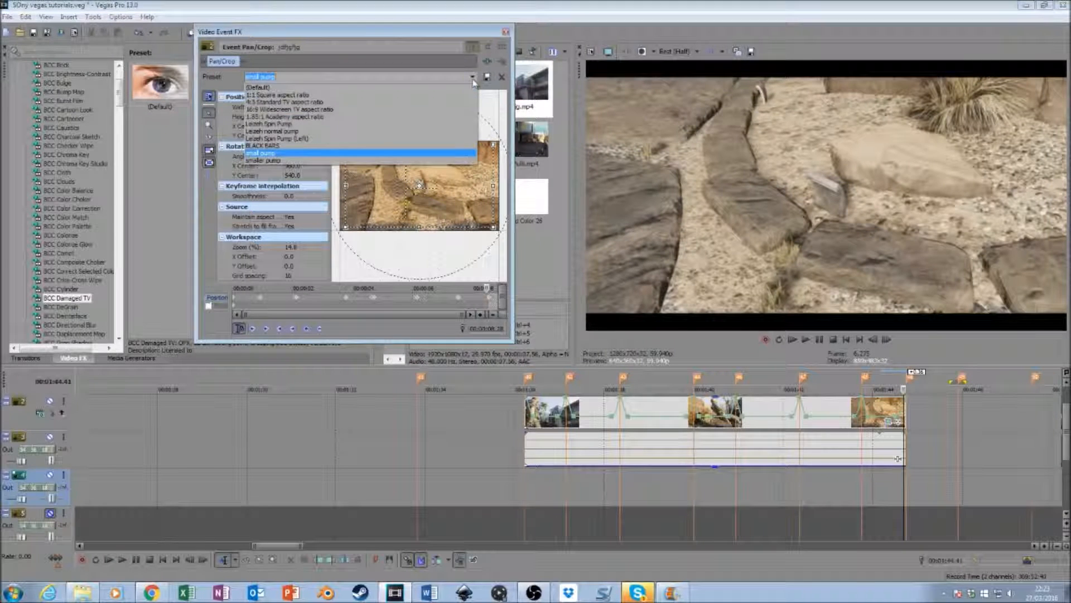
click(279, 88)
click(506, 34)
- Play the cinematic clip from its start to review the pumps against the beat markers
click(526, 486)
key(space)
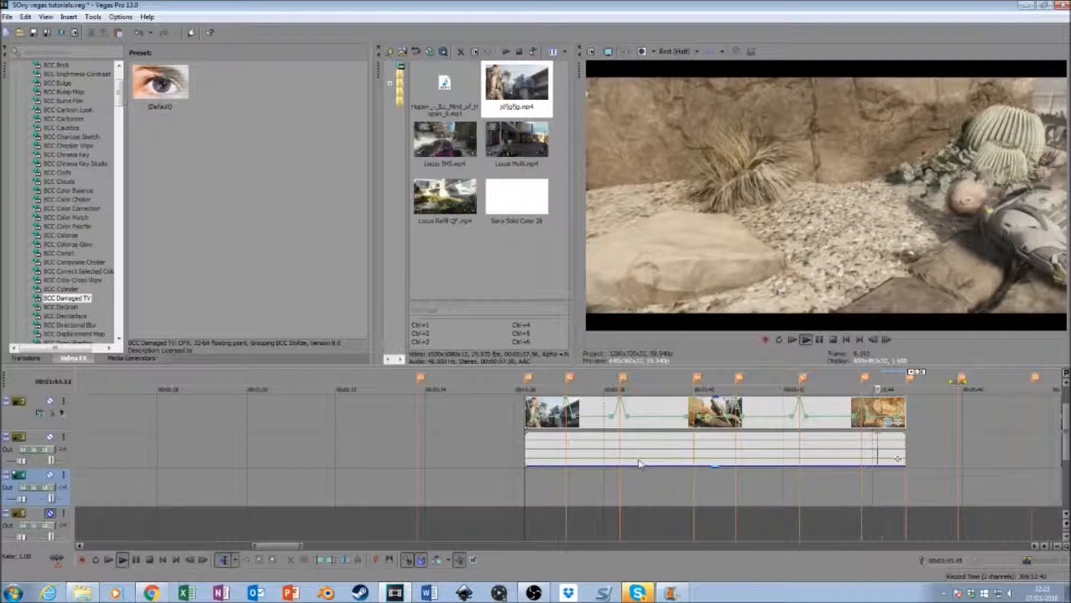
key(space)
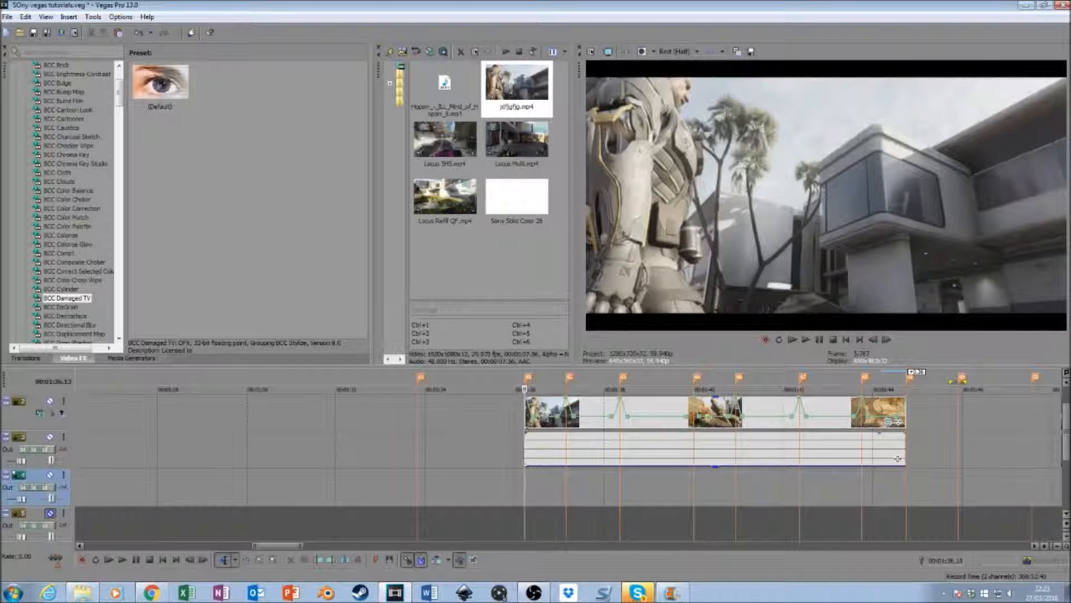
click(638, 593)
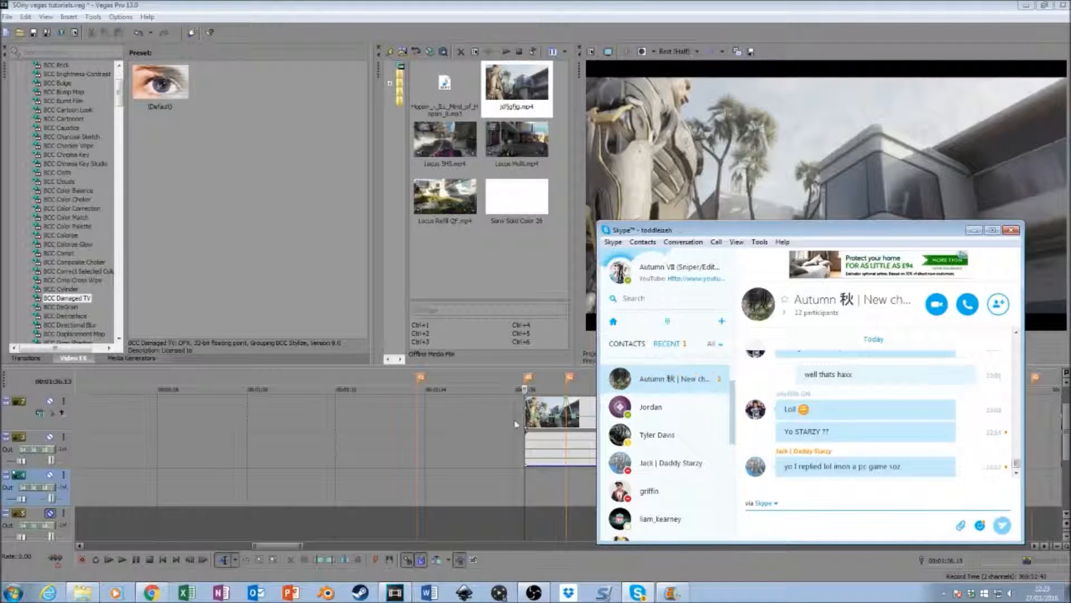
click(479, 279)
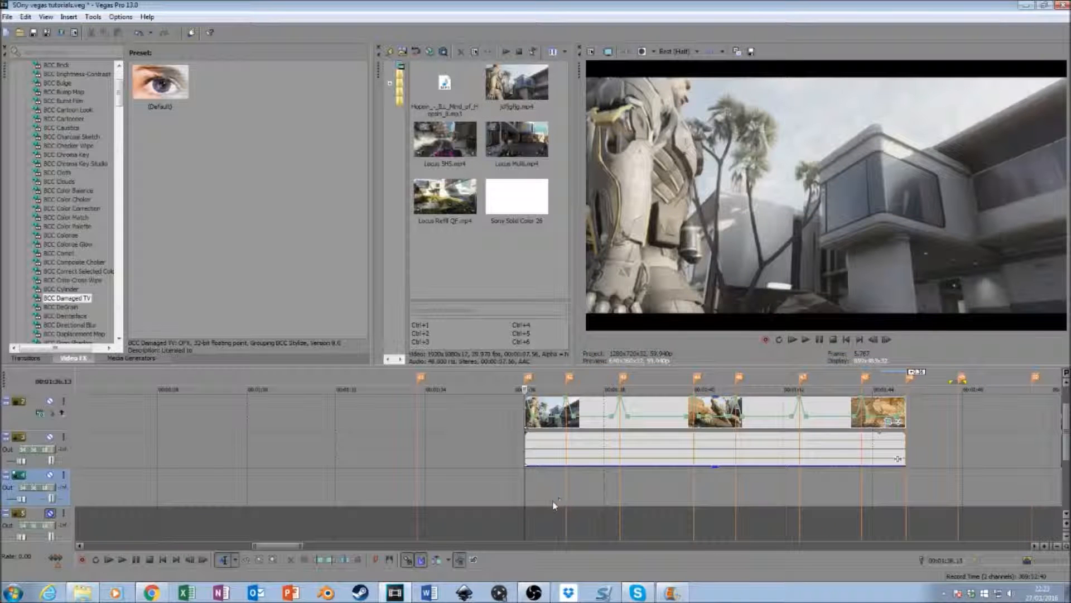